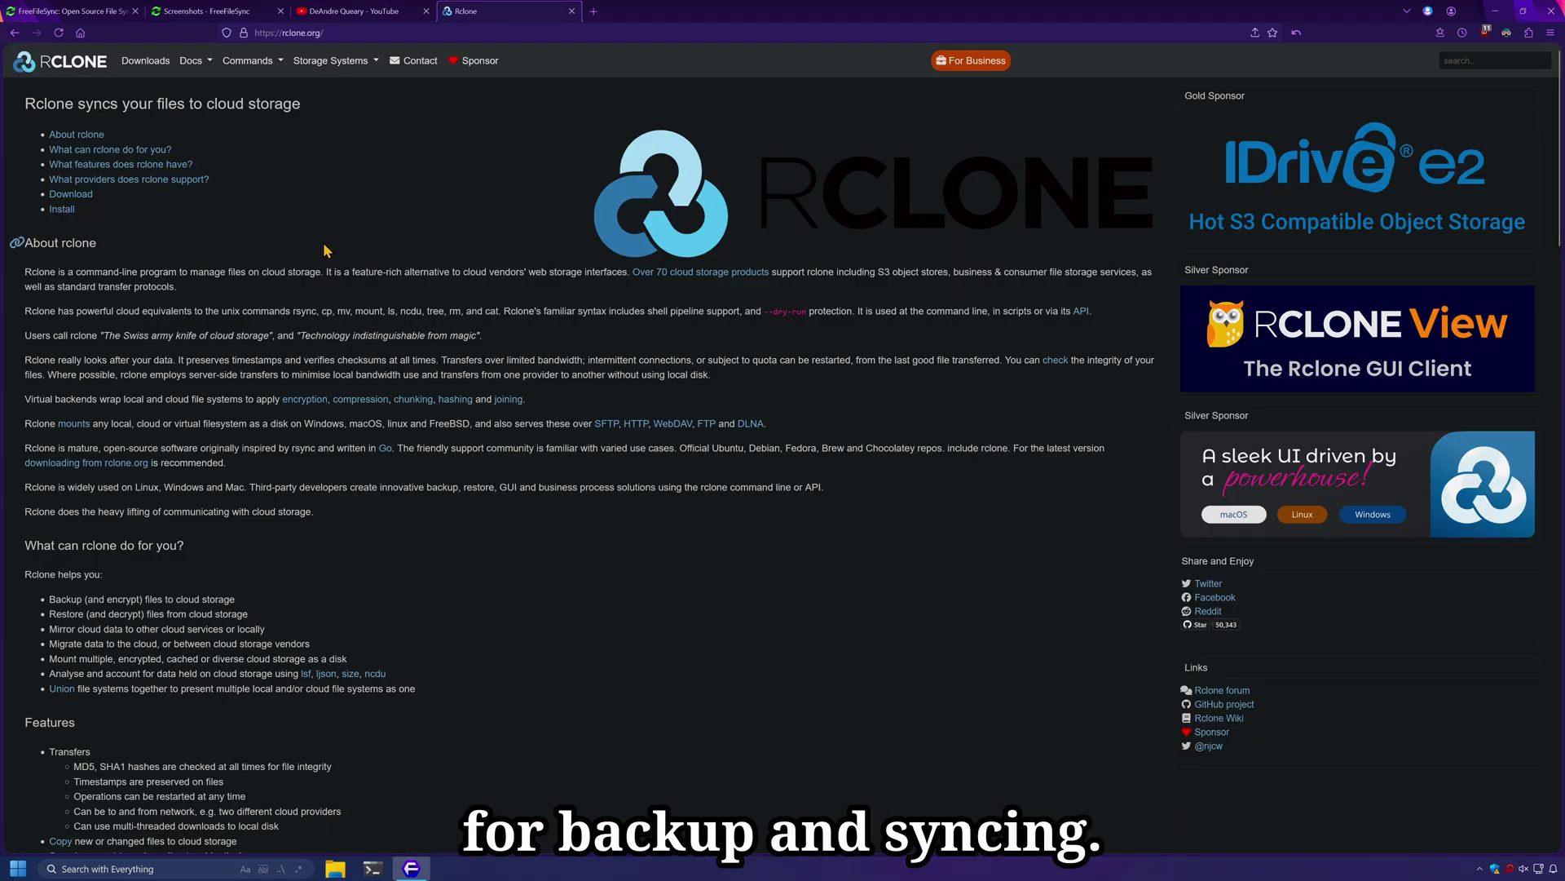
Switch Floorp to the FreeFileSync website tab showing the Donation Edition FAQ
left_click(77, 11)
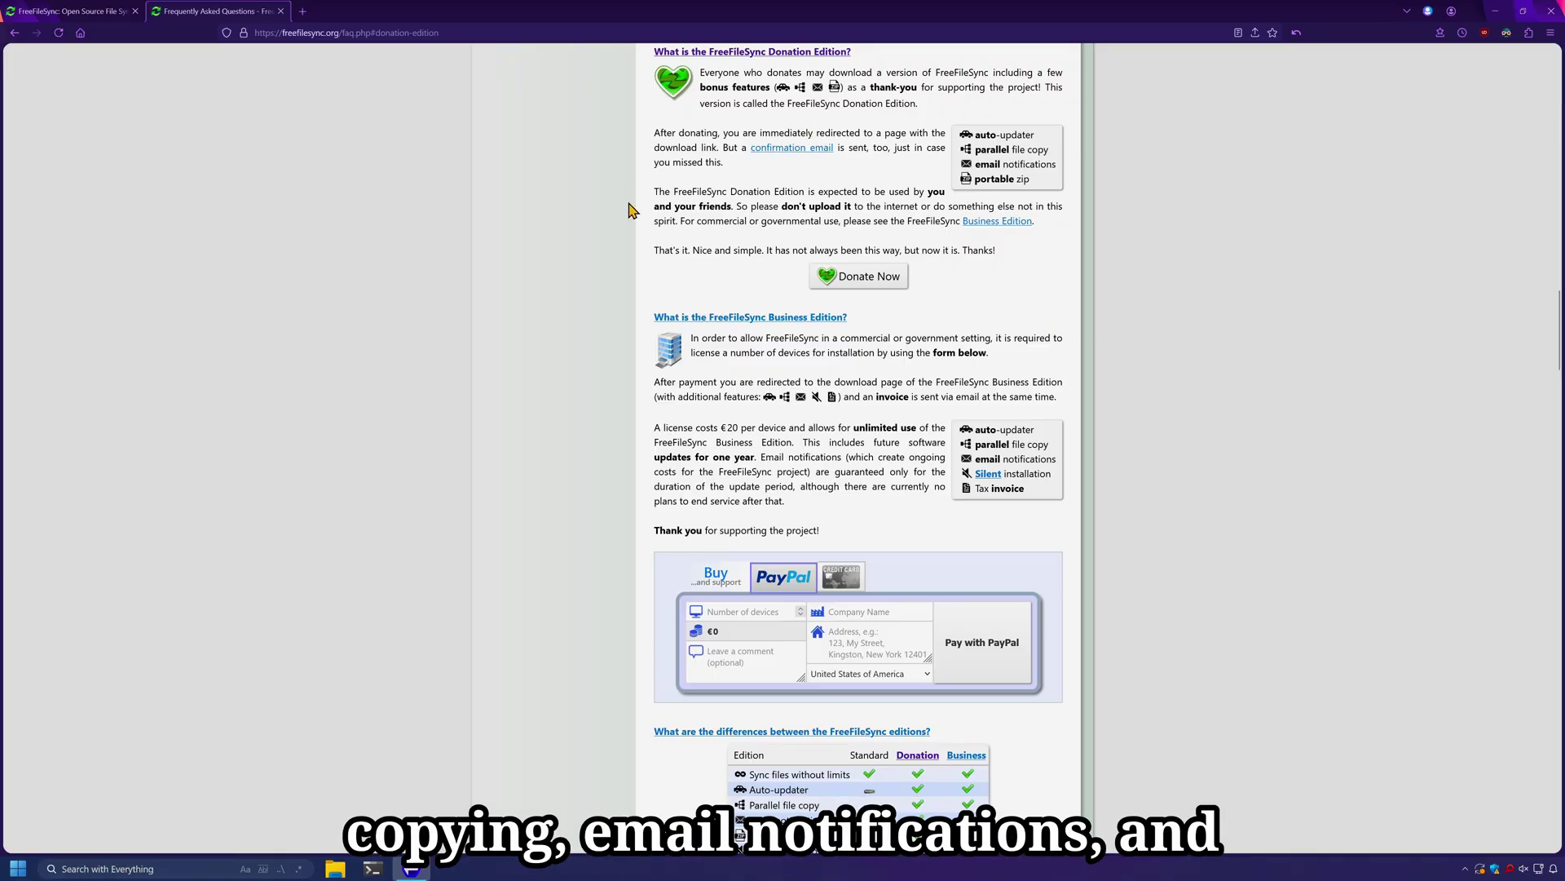
Return to the download page and download the FreeFileSync 14.3 Windows installer
key("alt+Left")
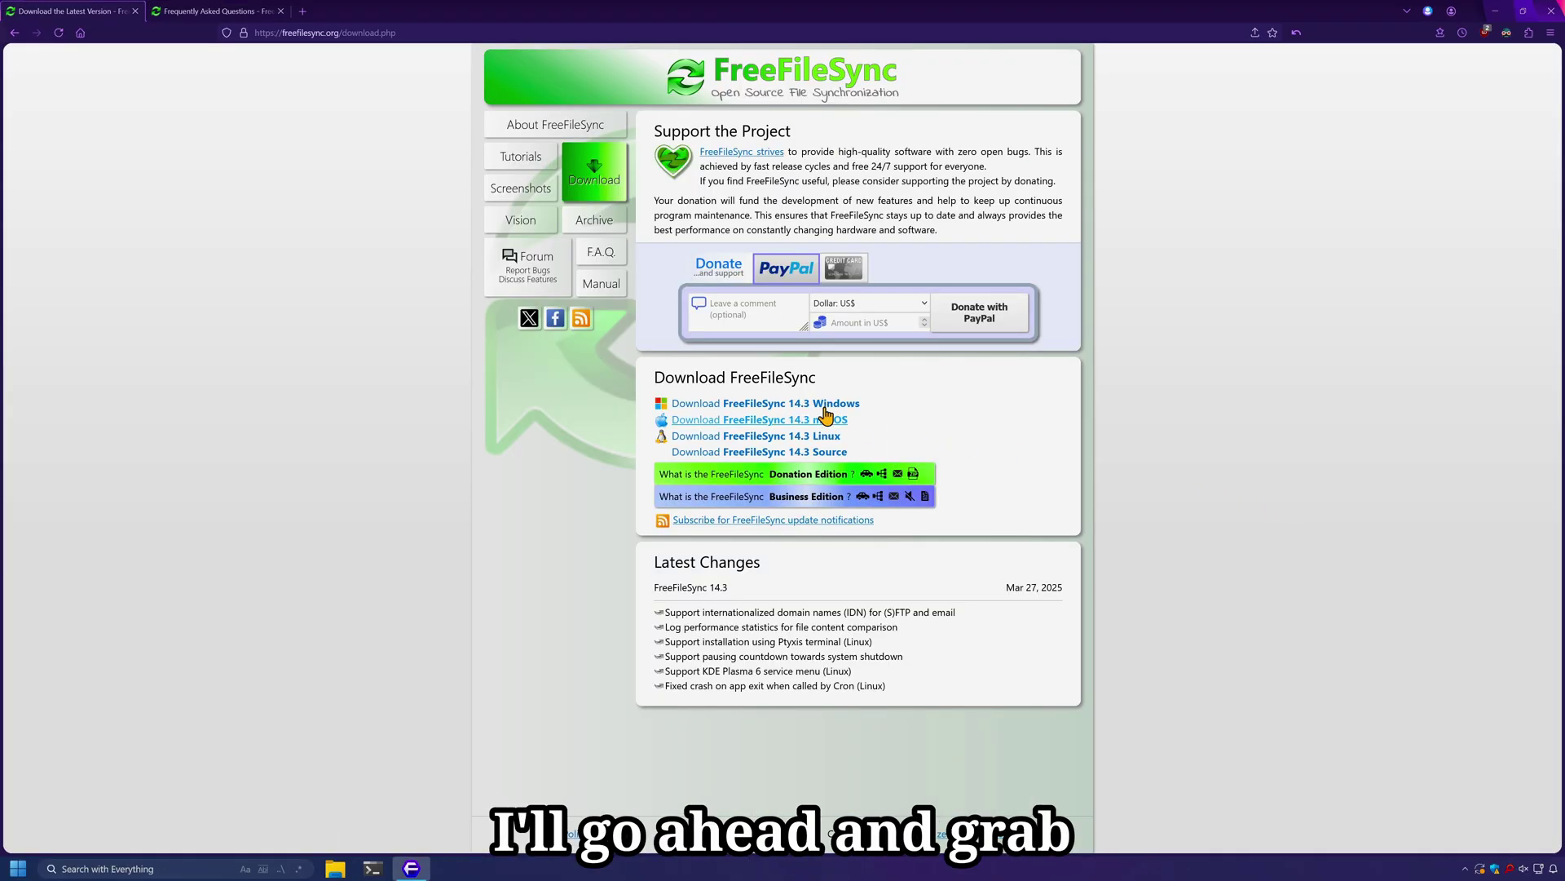
left_click(759, 404)
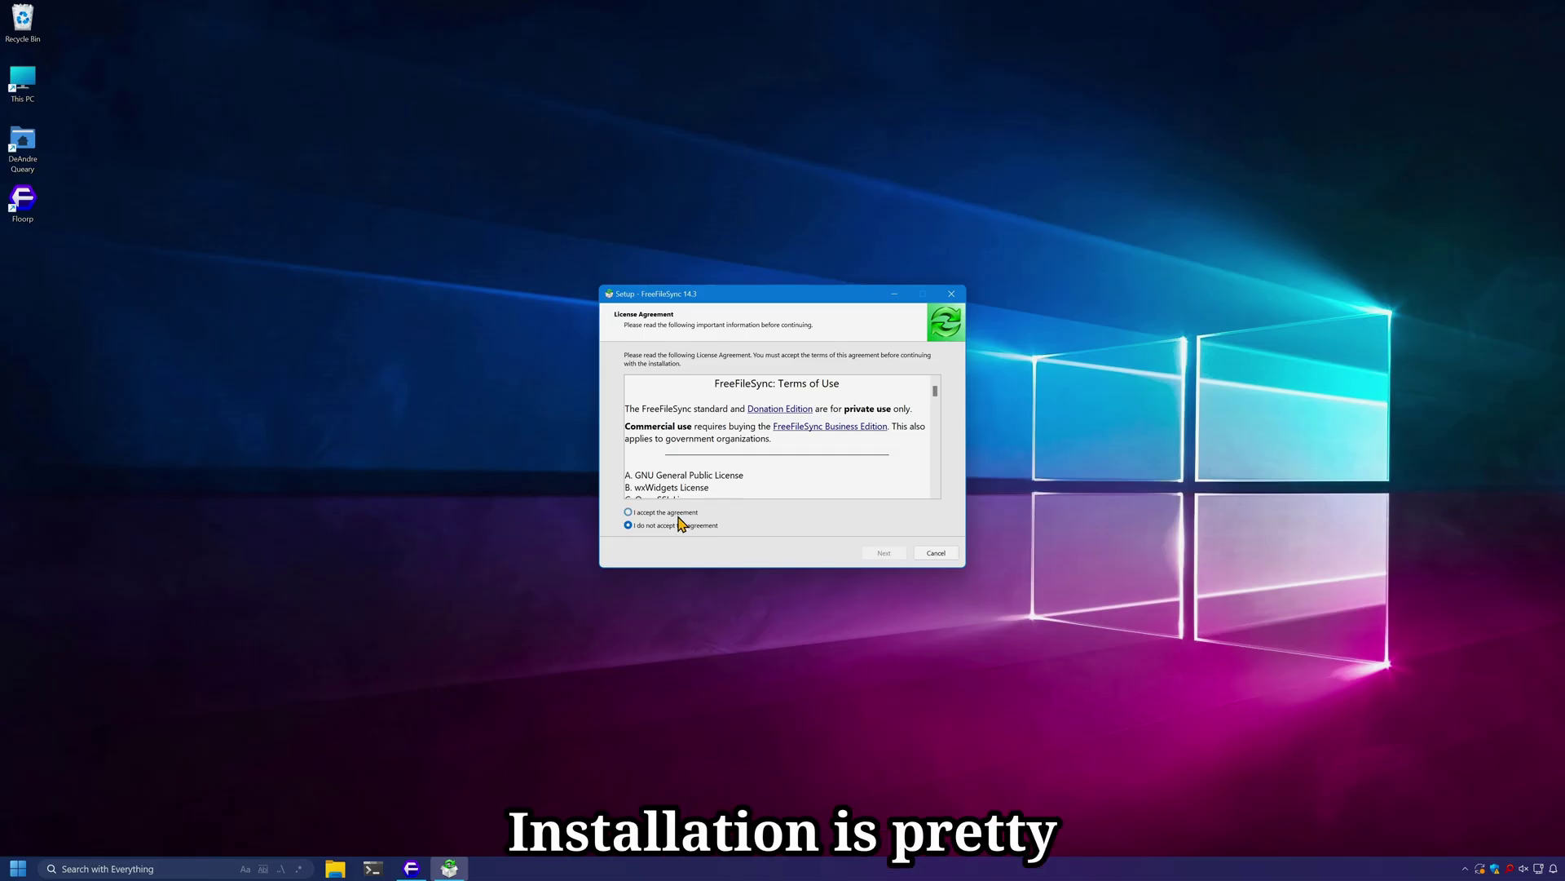
Accept the license and install FreeFileSync 14.3, finishing the setup wizard
left_click(664, 512)
left_click(883, 554)
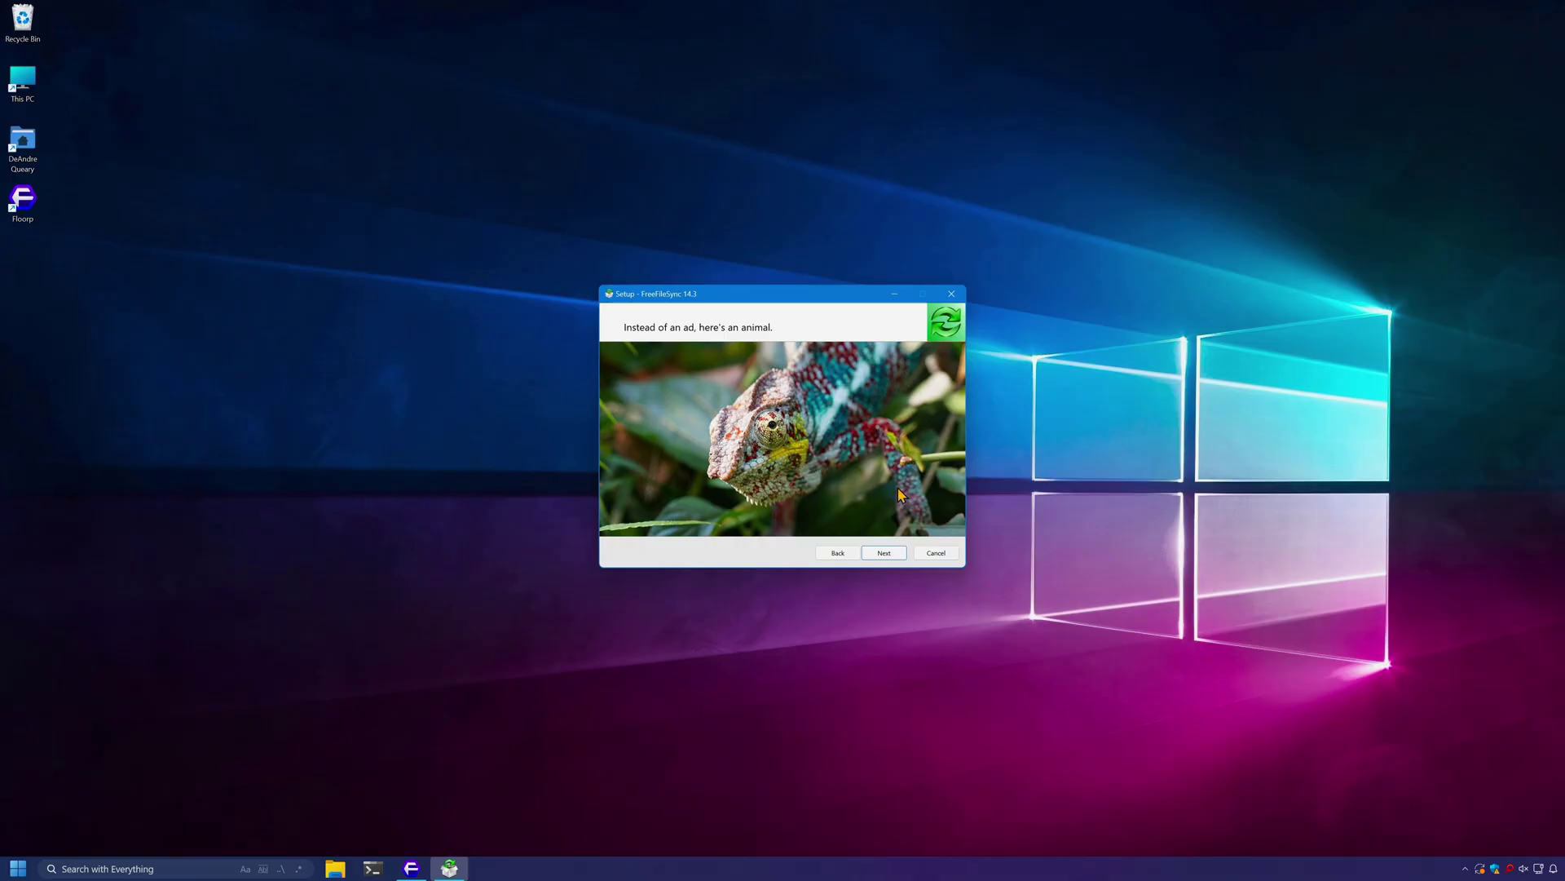
left_click(885, 554)
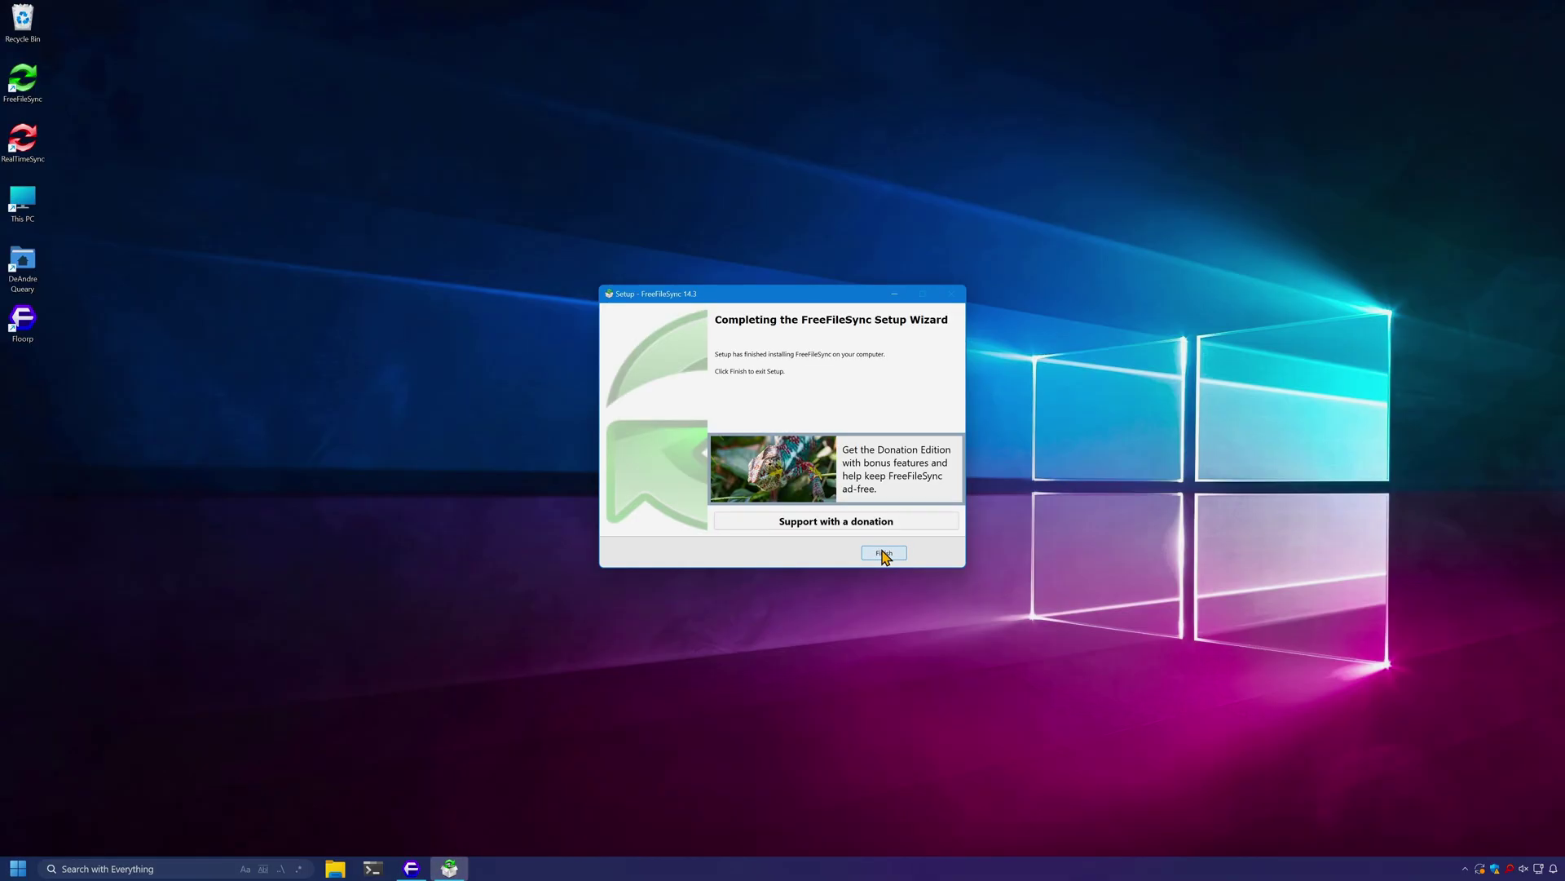
left_click(884, 554)
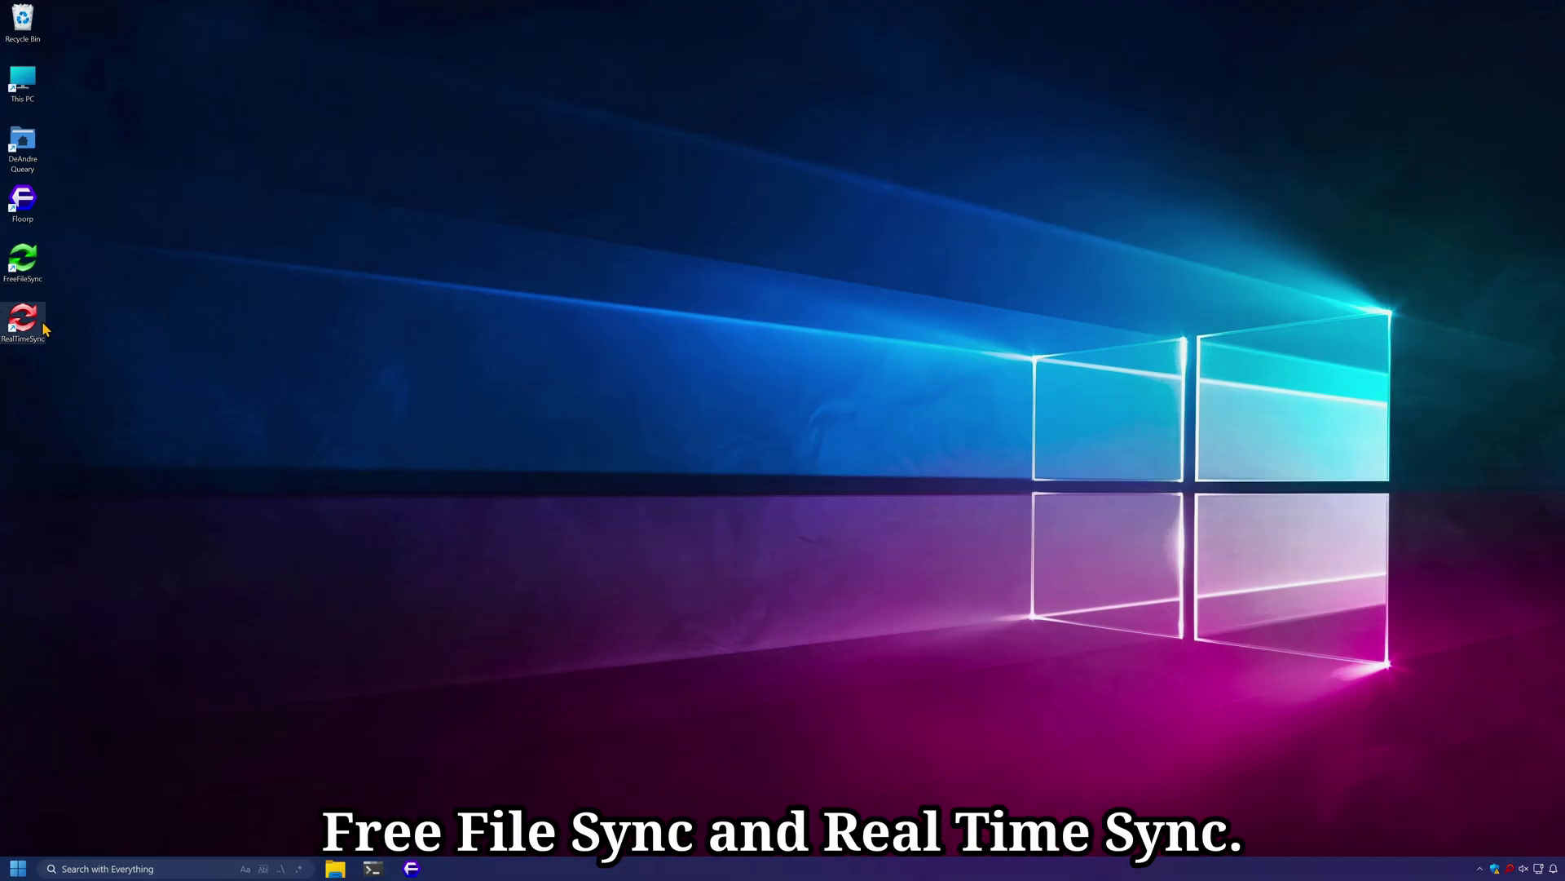
Launch FreeFileSync and RealTimeSync once, dismissing About and closing RealTimeSync again
double_click(23, 261)
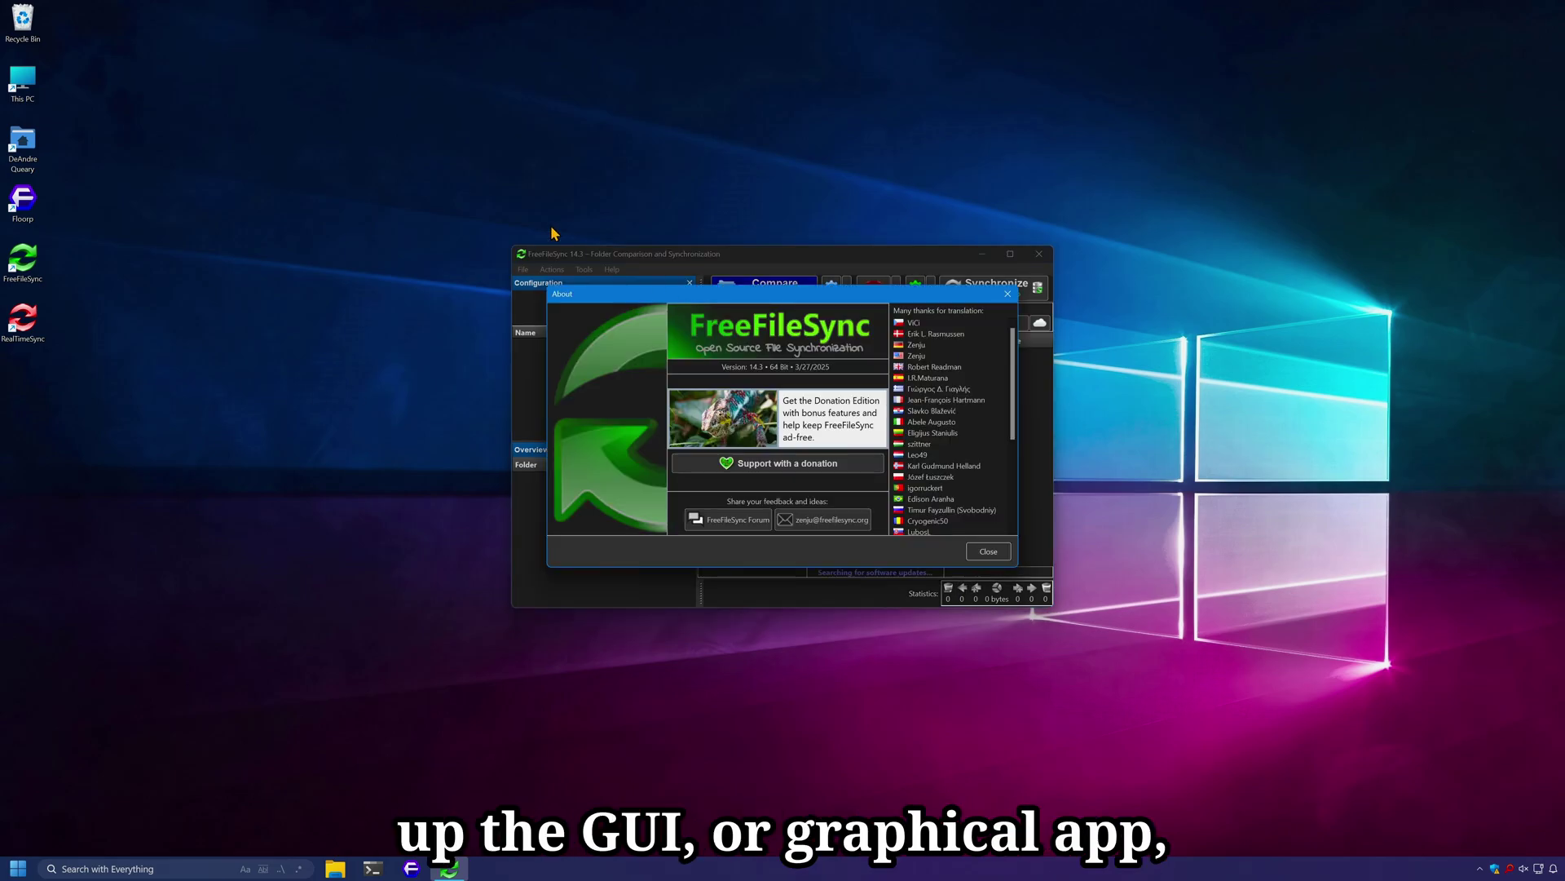
key("Escape")
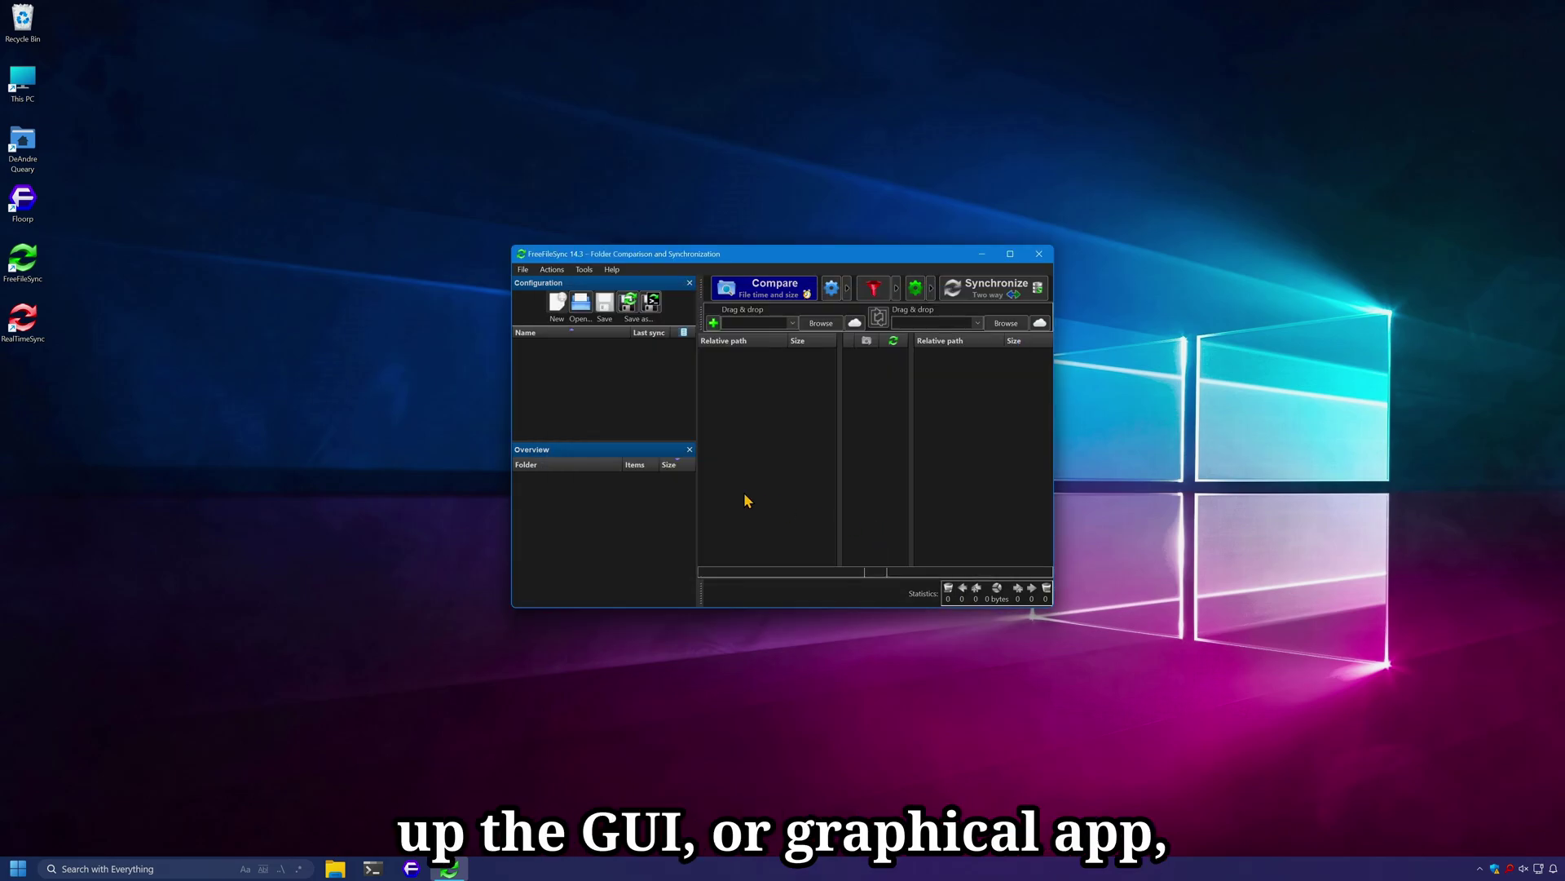
double_click(24, 322)
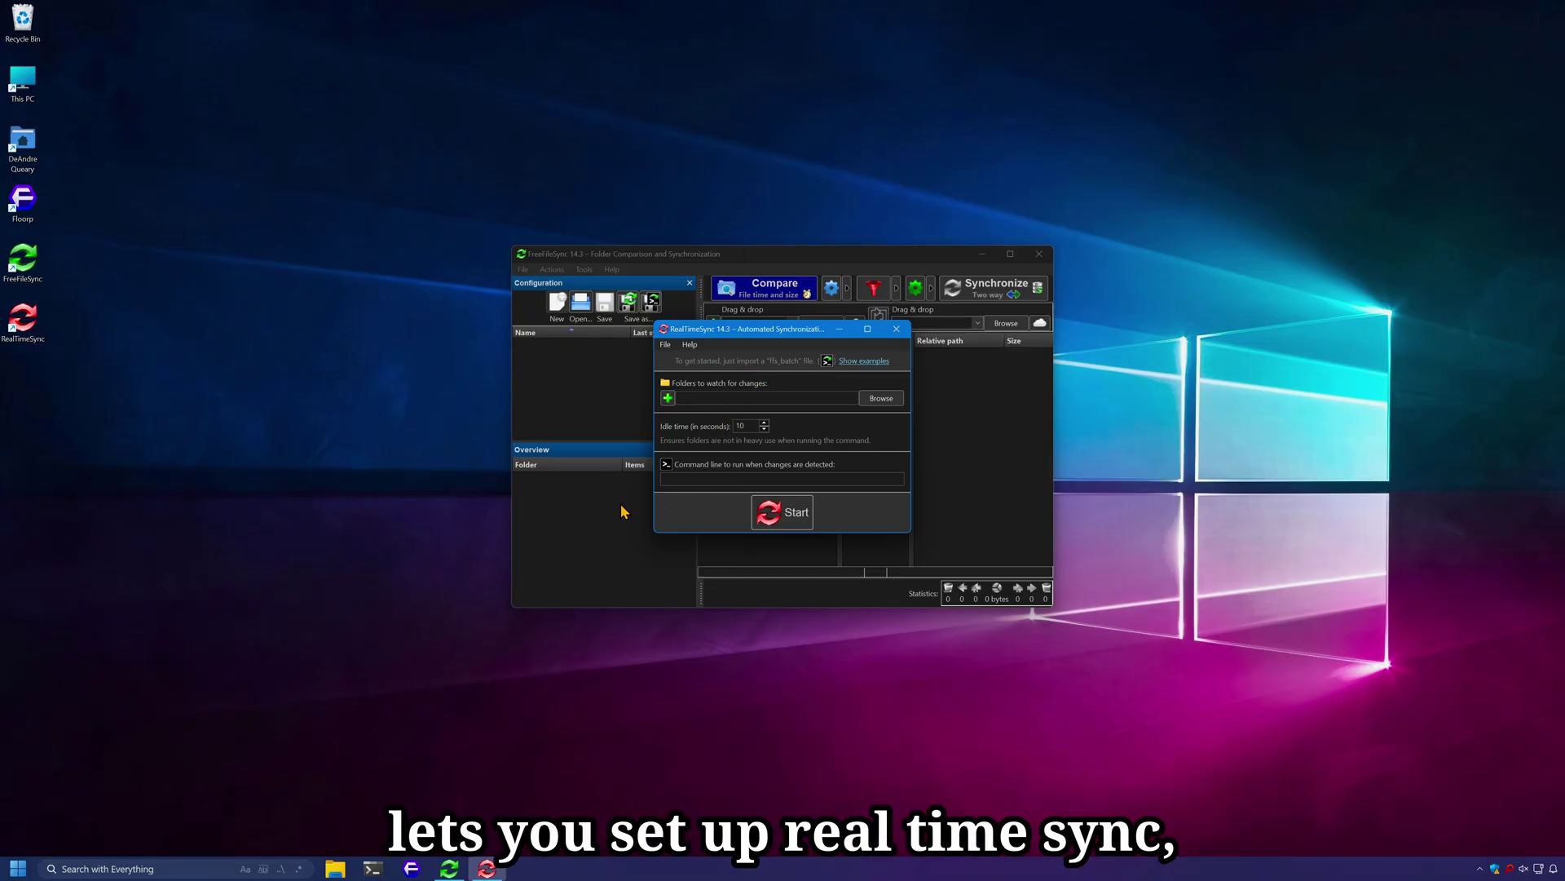
left_click(897, 329)
Set FreeFileSync's colour theme to Light in Tools > Options
left_click(584, 269)
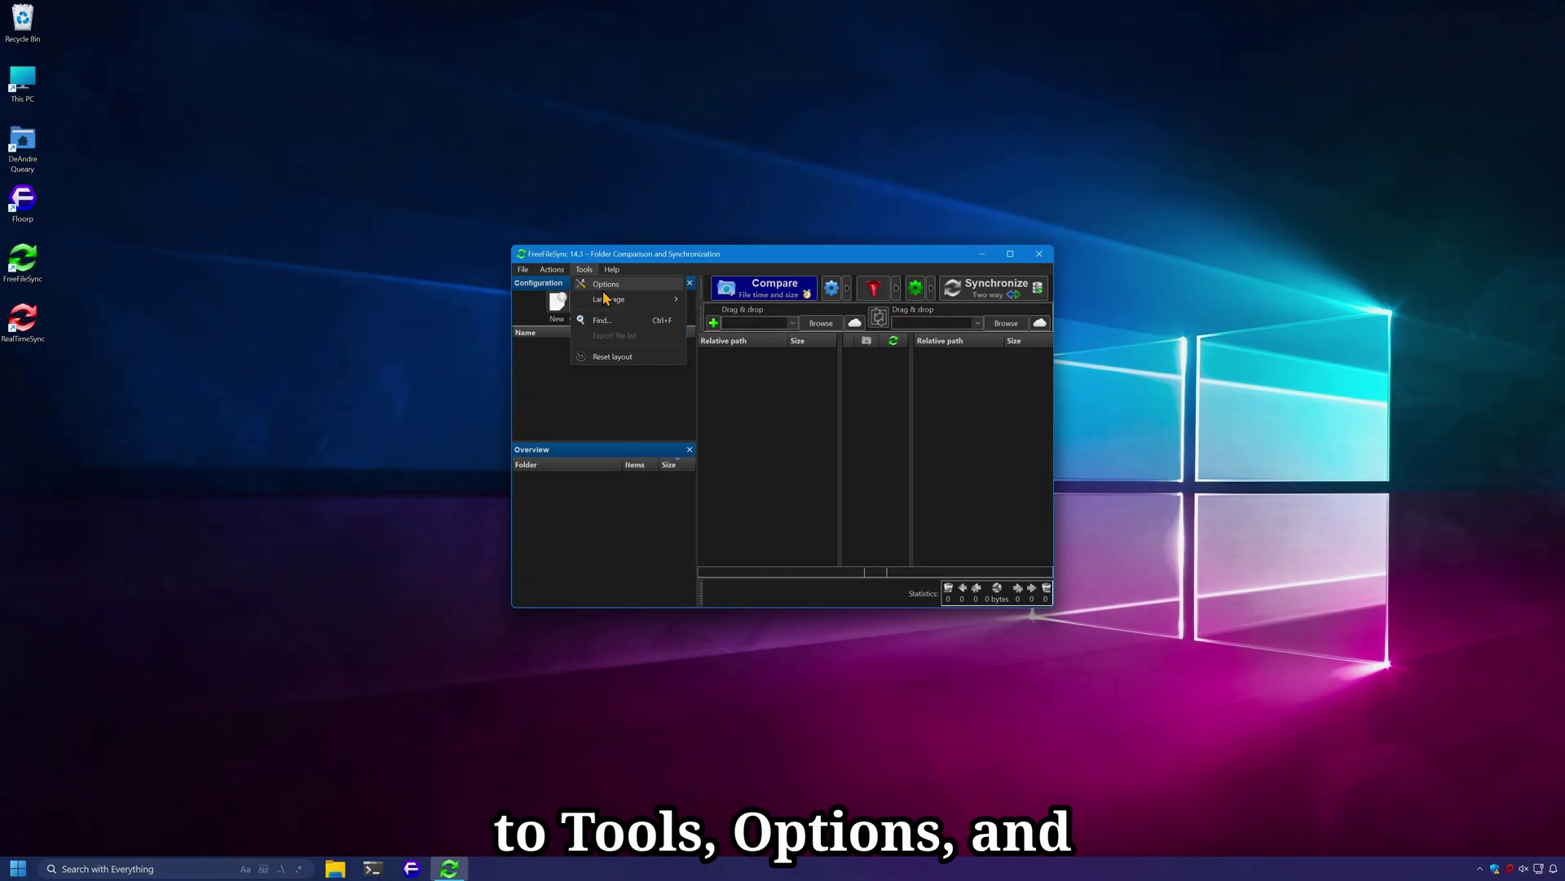
left_click(618, 295)
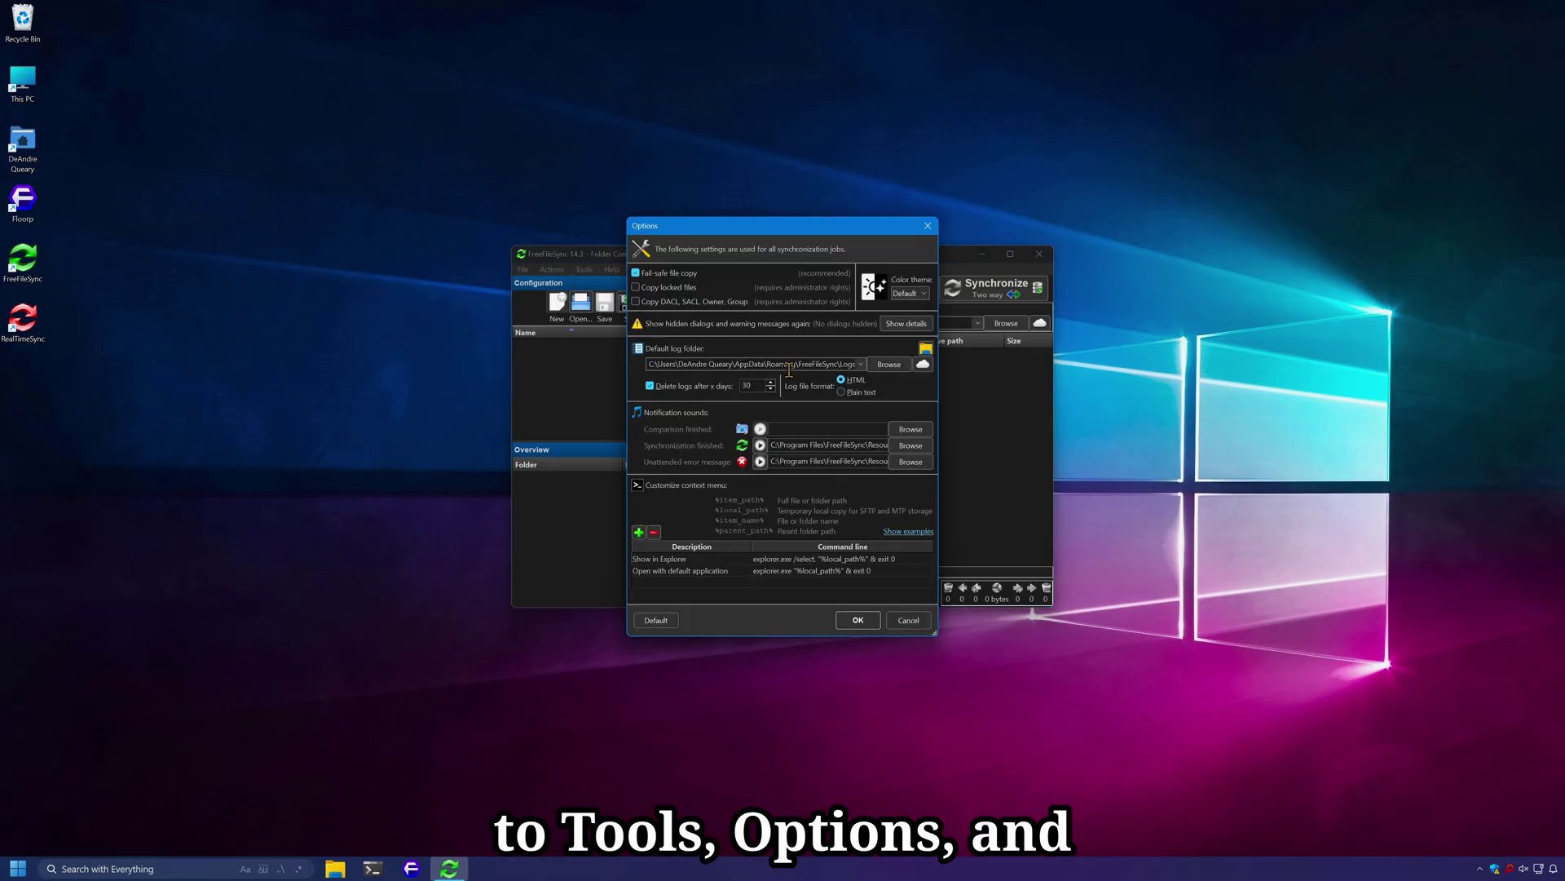
left_click(912, 294)
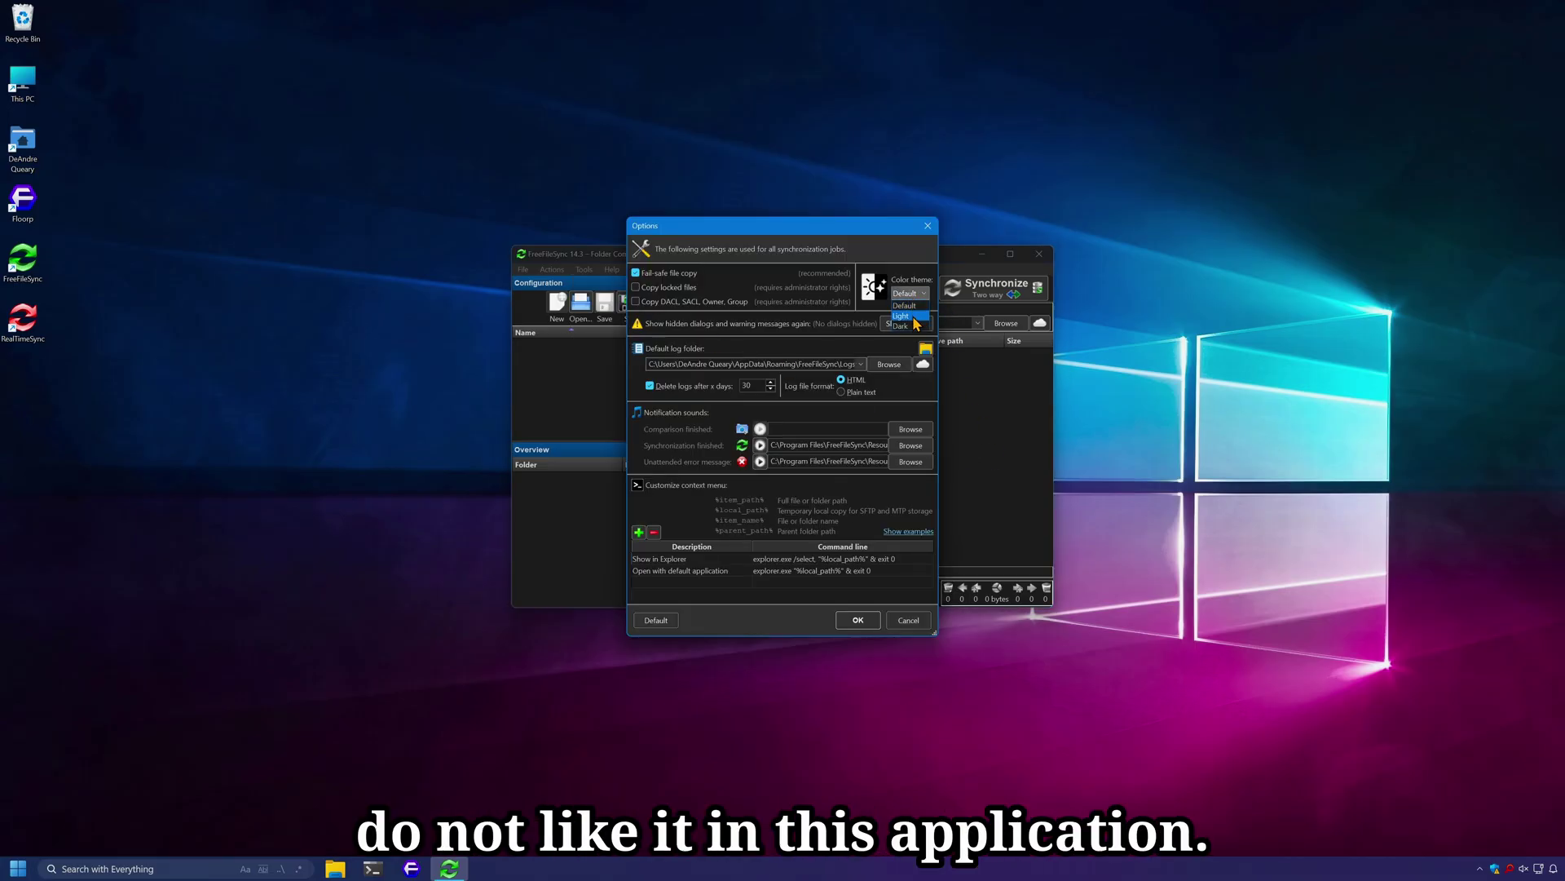
left_click(909, 316)
left_click(855, 620)
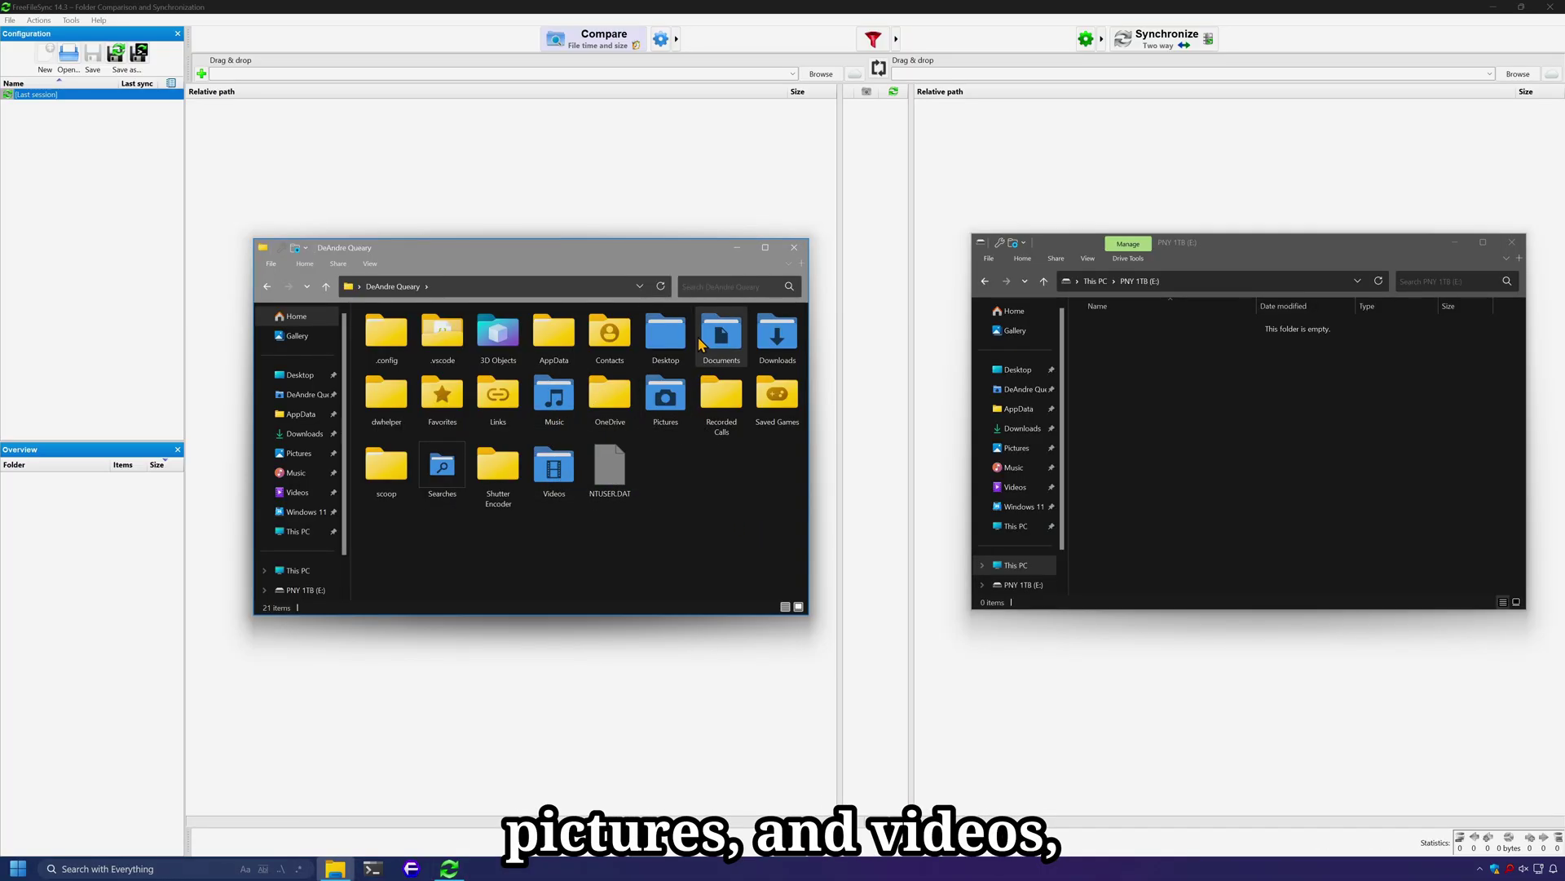
double_click(699, 344)
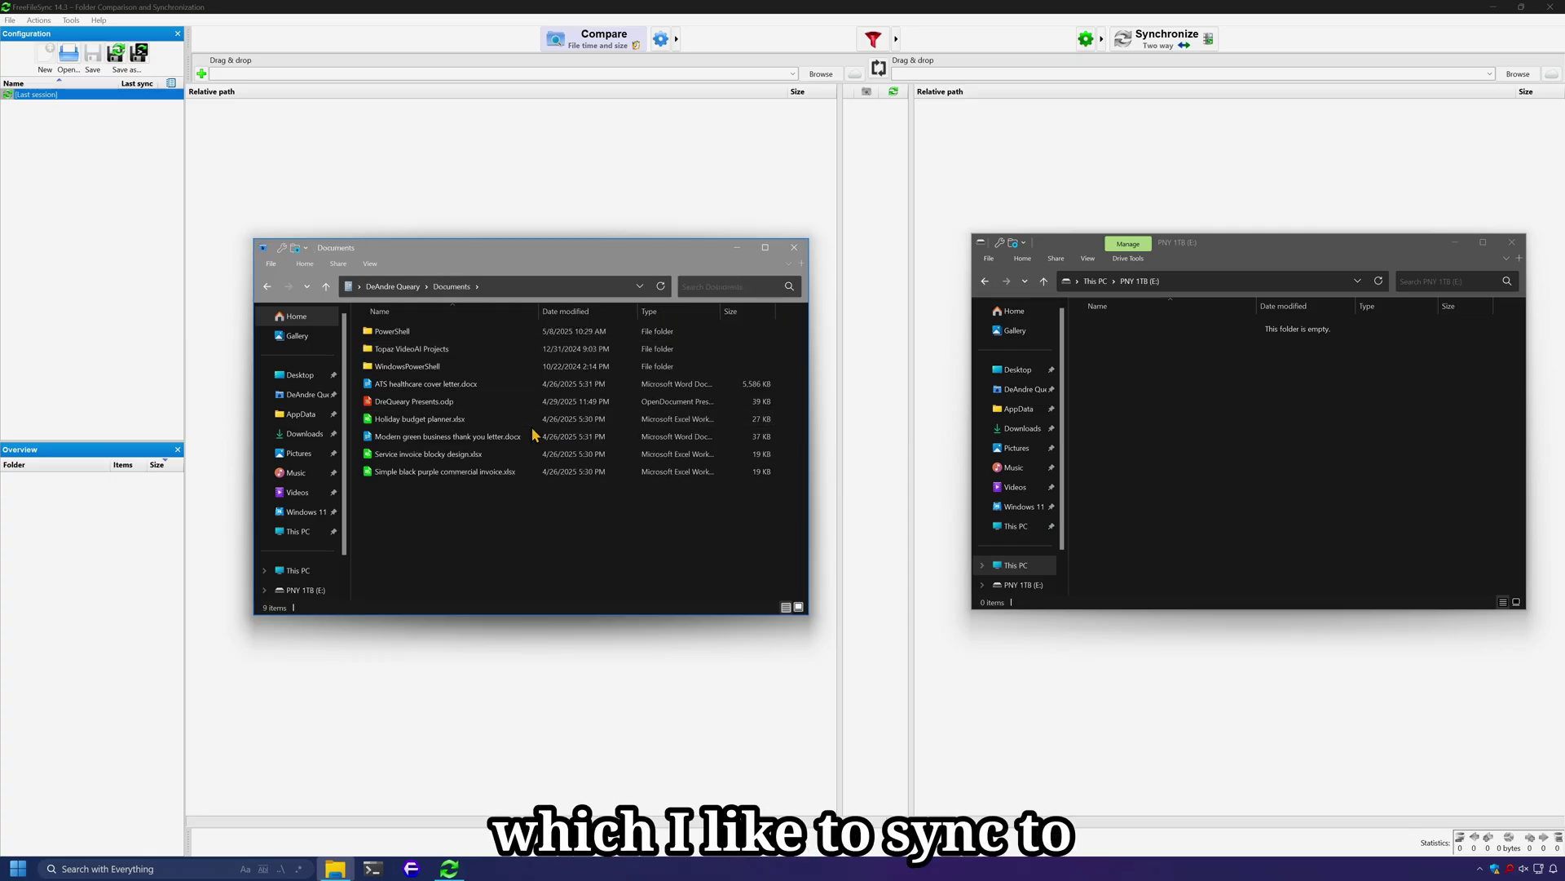
left_click(1095, 280)
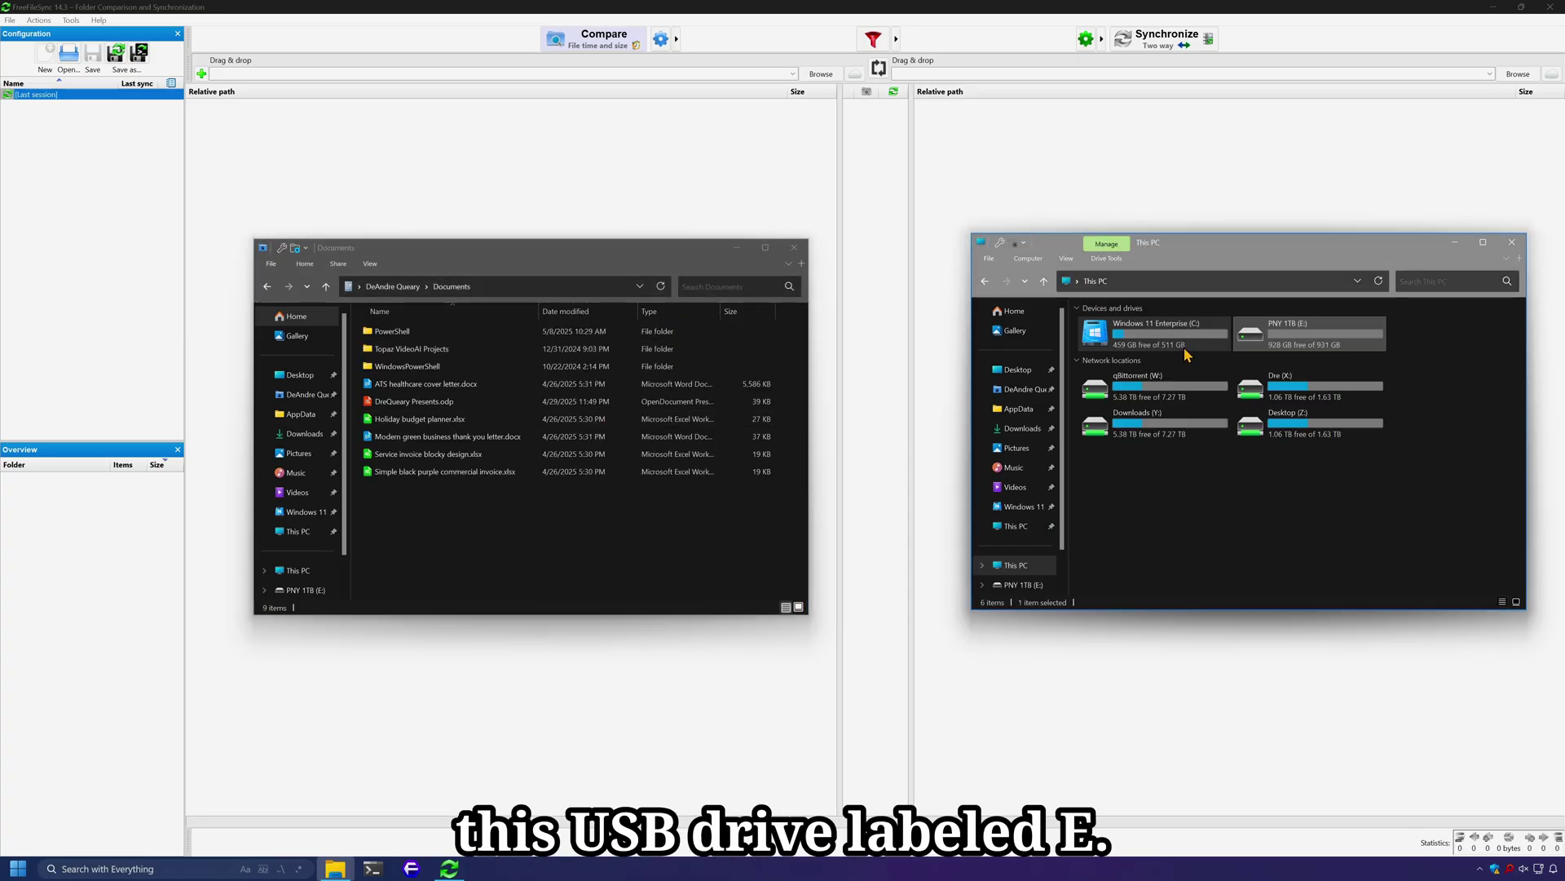
Add Documents, Pictures, Videos and Music as left-side source folders in separate pair rows
left_click(889, 322)
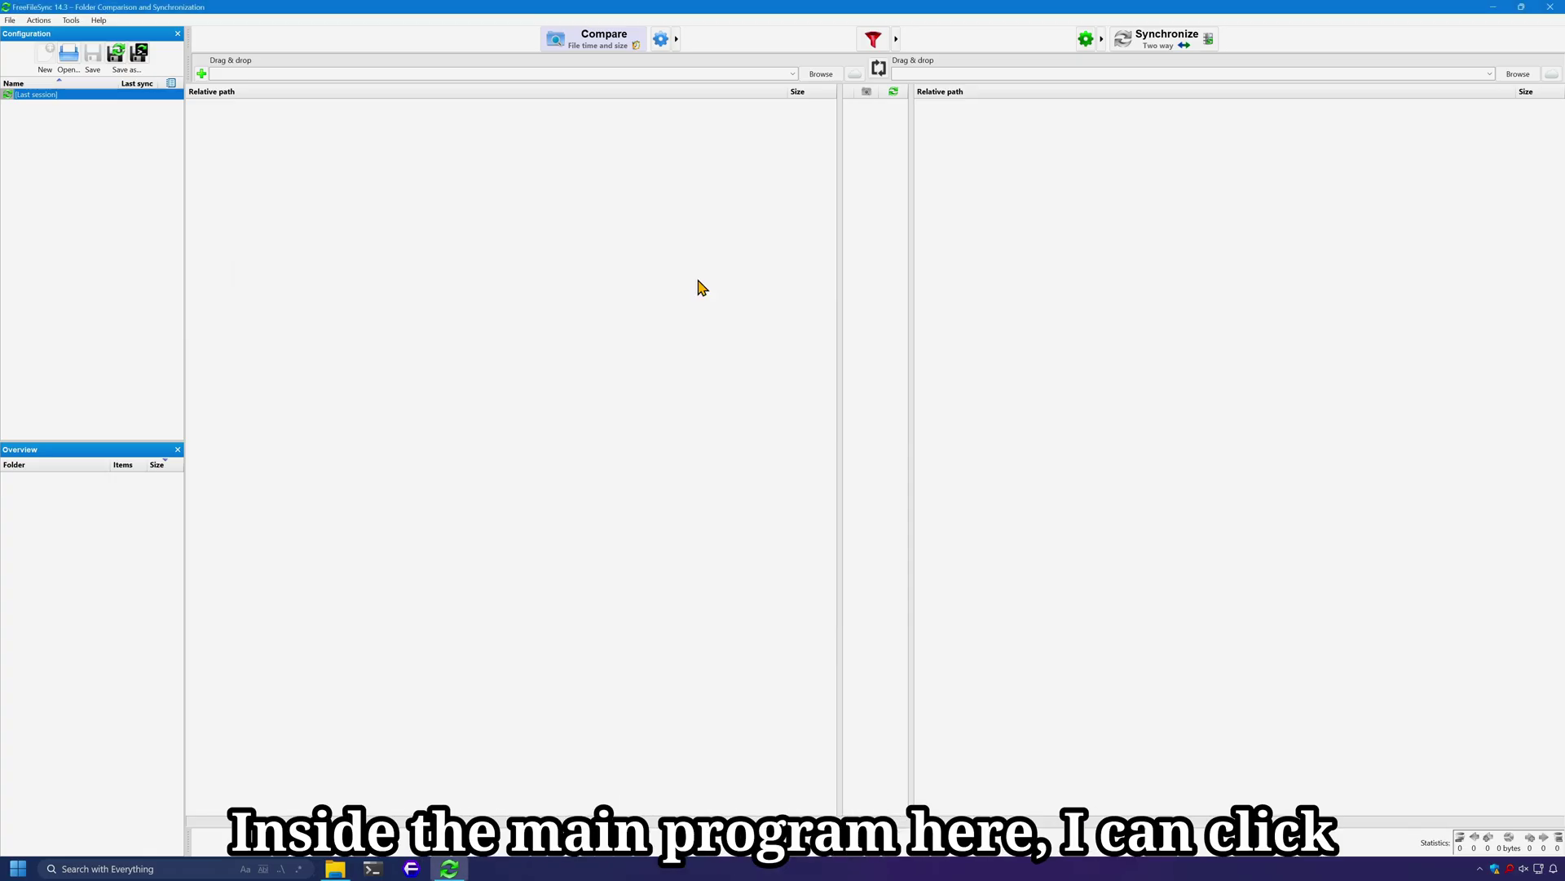
left_click(821, 74)
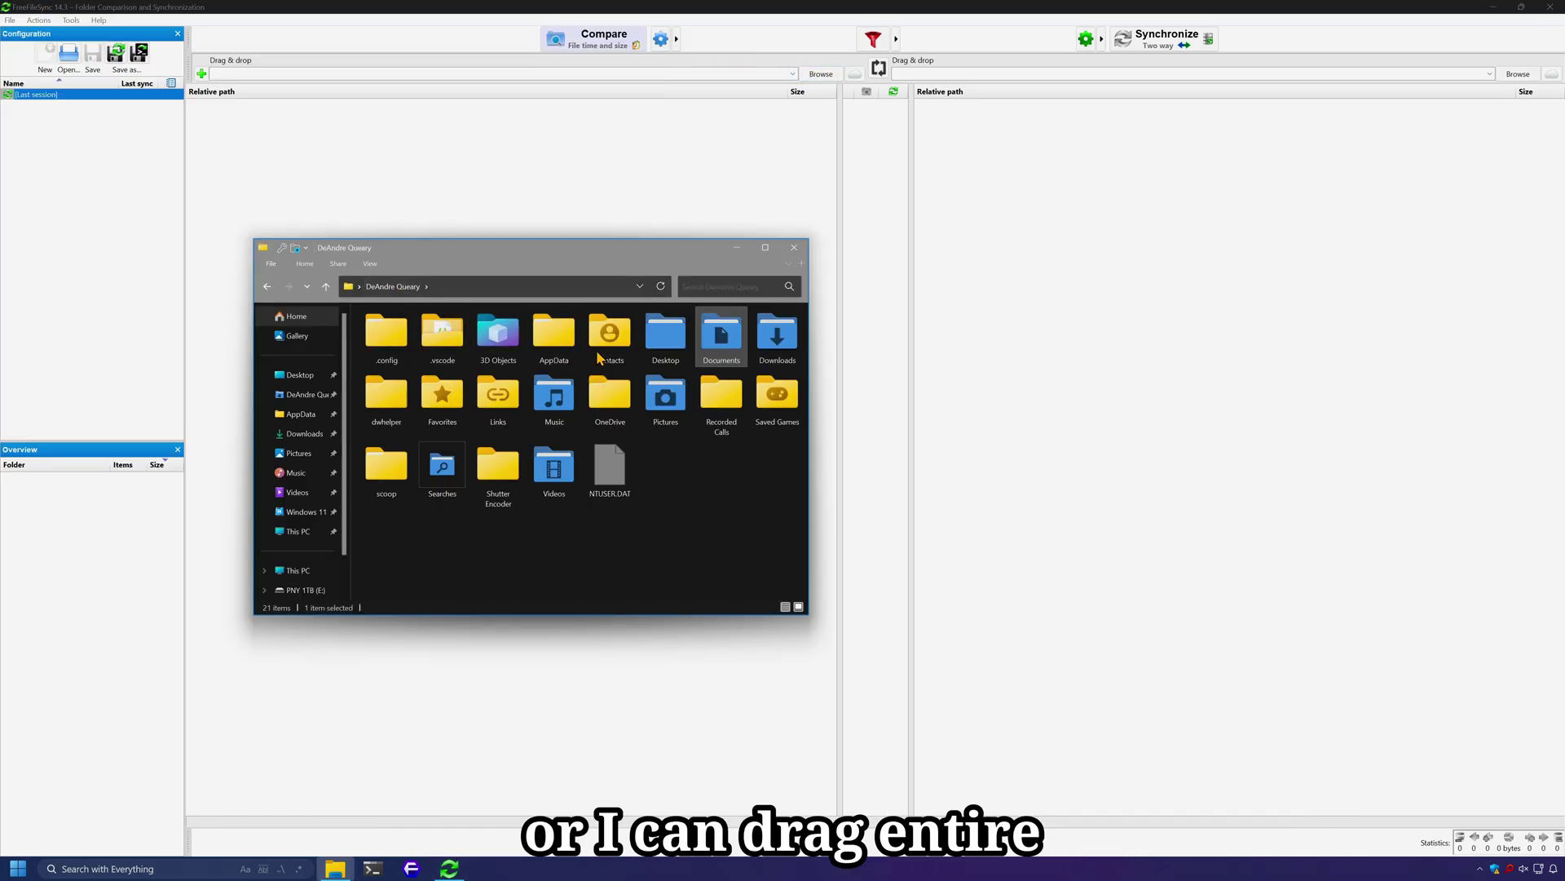
left_click_drag(711, 342, 560, 174)
left_click(554, 407)
left_click(454, 196)
left_click(201, 75)
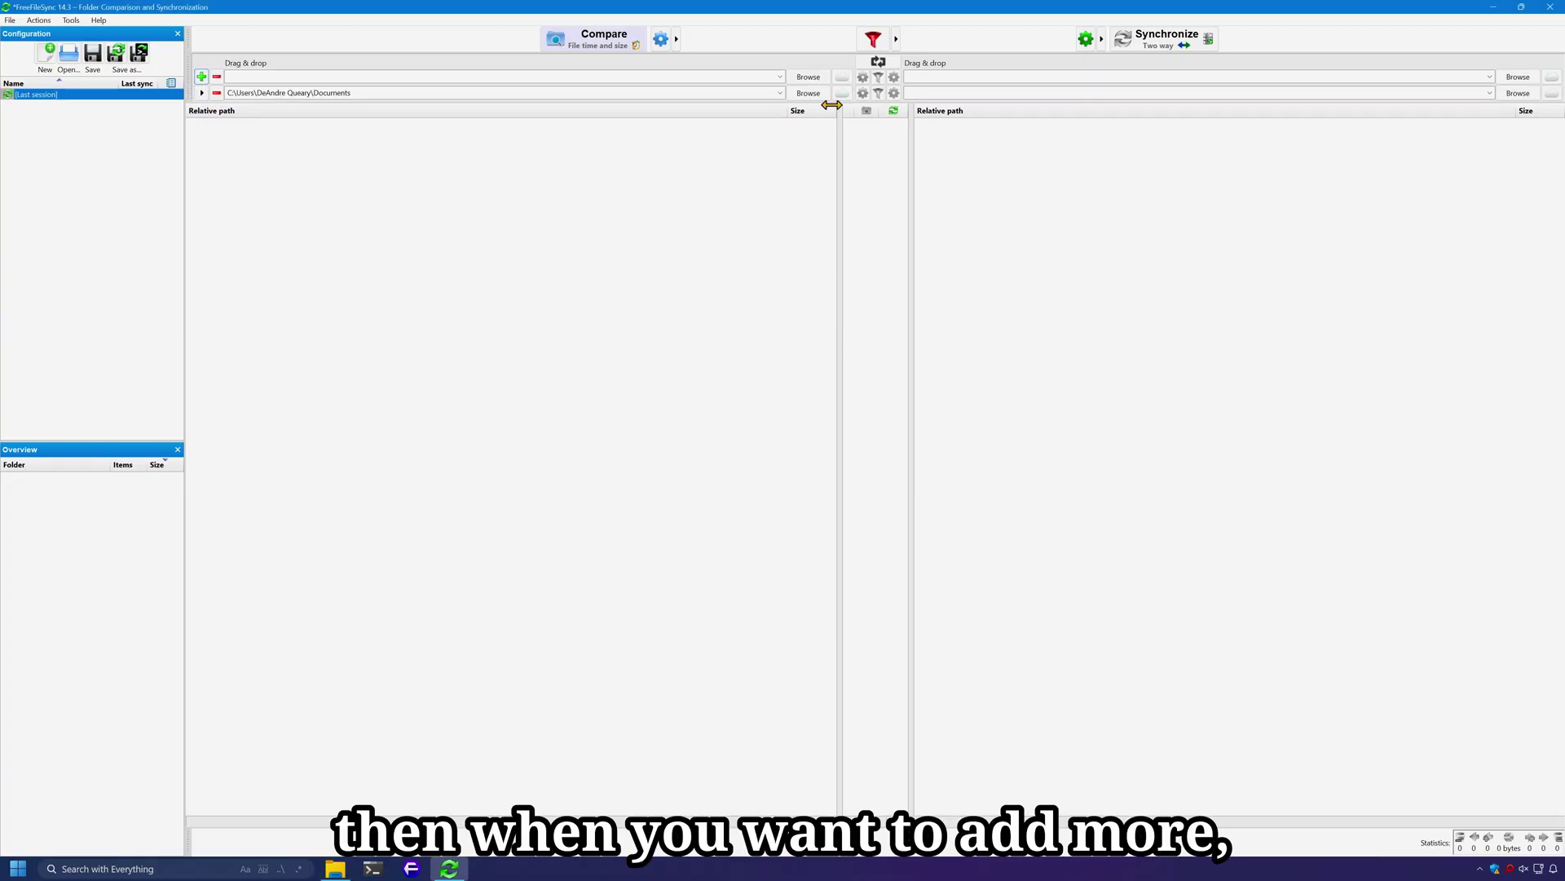
left_click(808, 76)
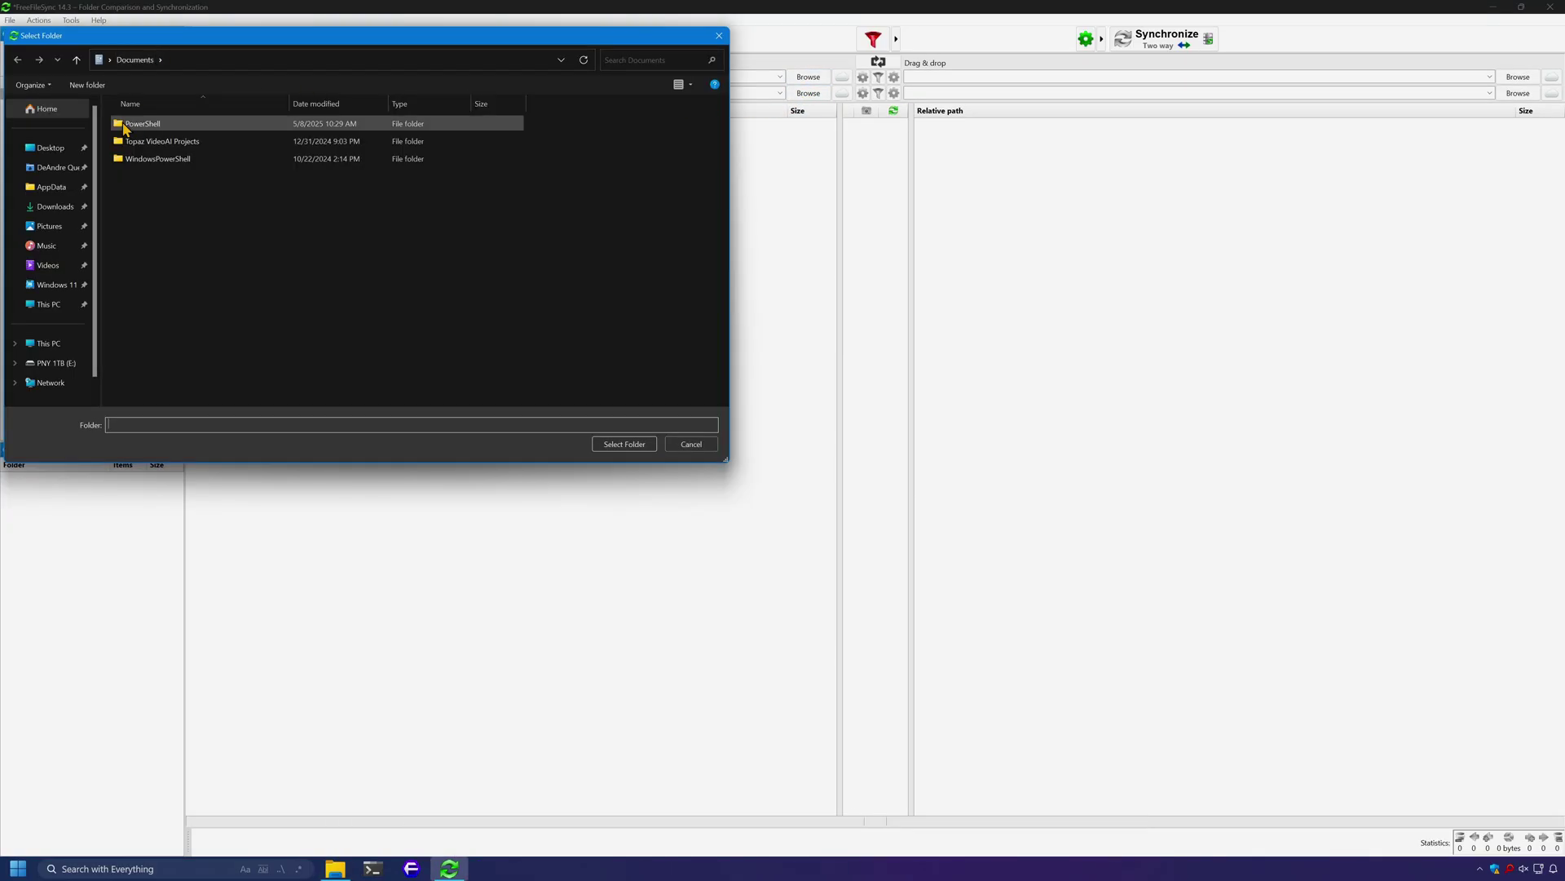
key("Escape")
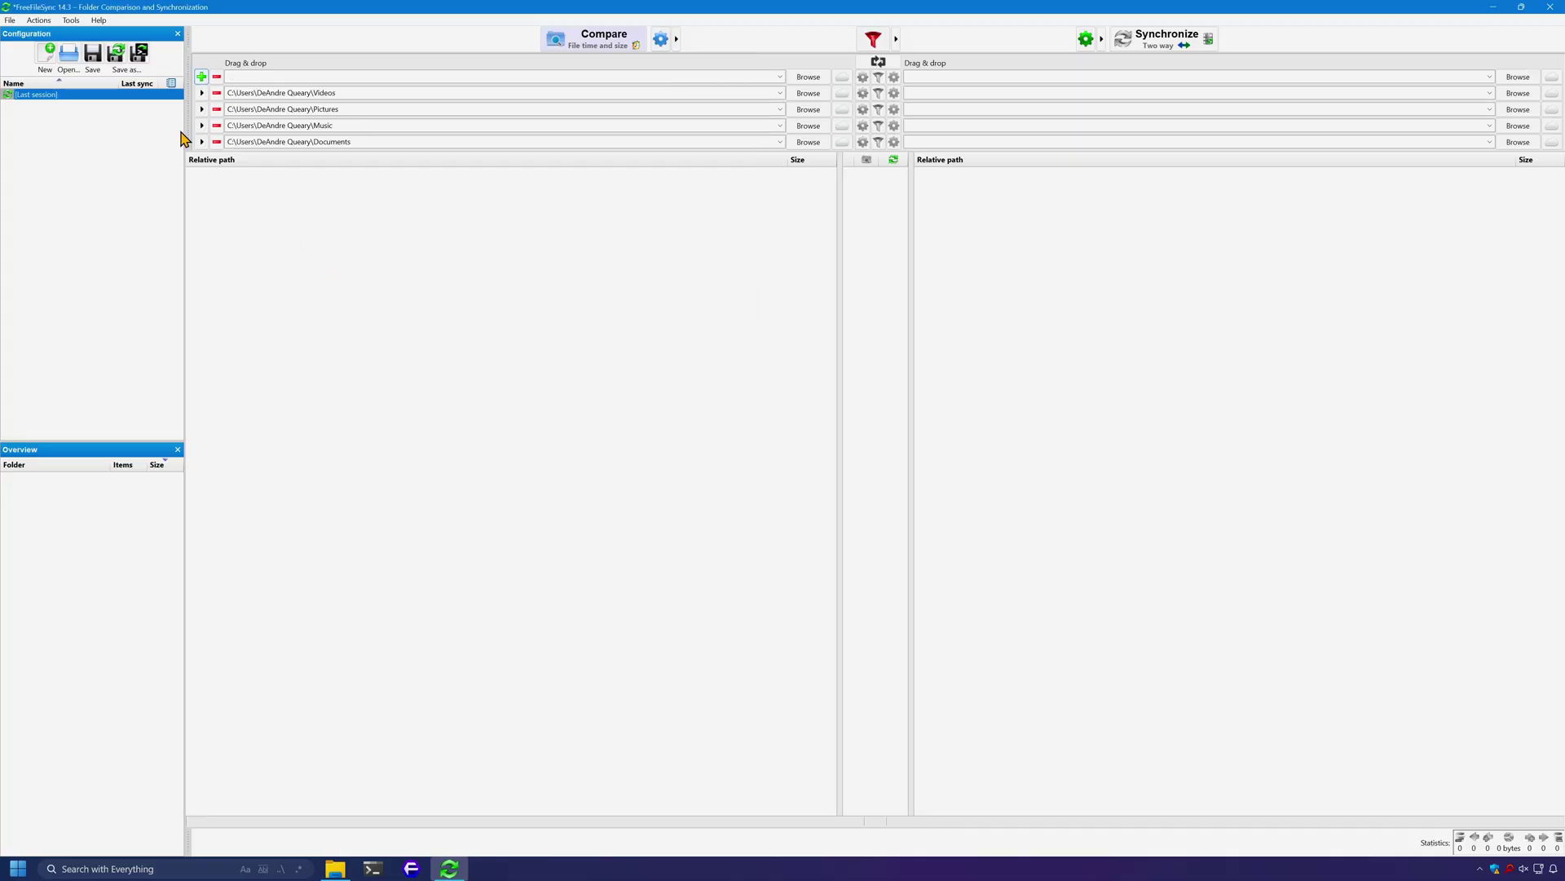
Move the Documents row up to the top of the folder pair list
left_click(202, 143)
left_click(232, 160)
left_click(201, 125)
left_click(229, 144)
left_click(201, 109)
left_click(236, 128)
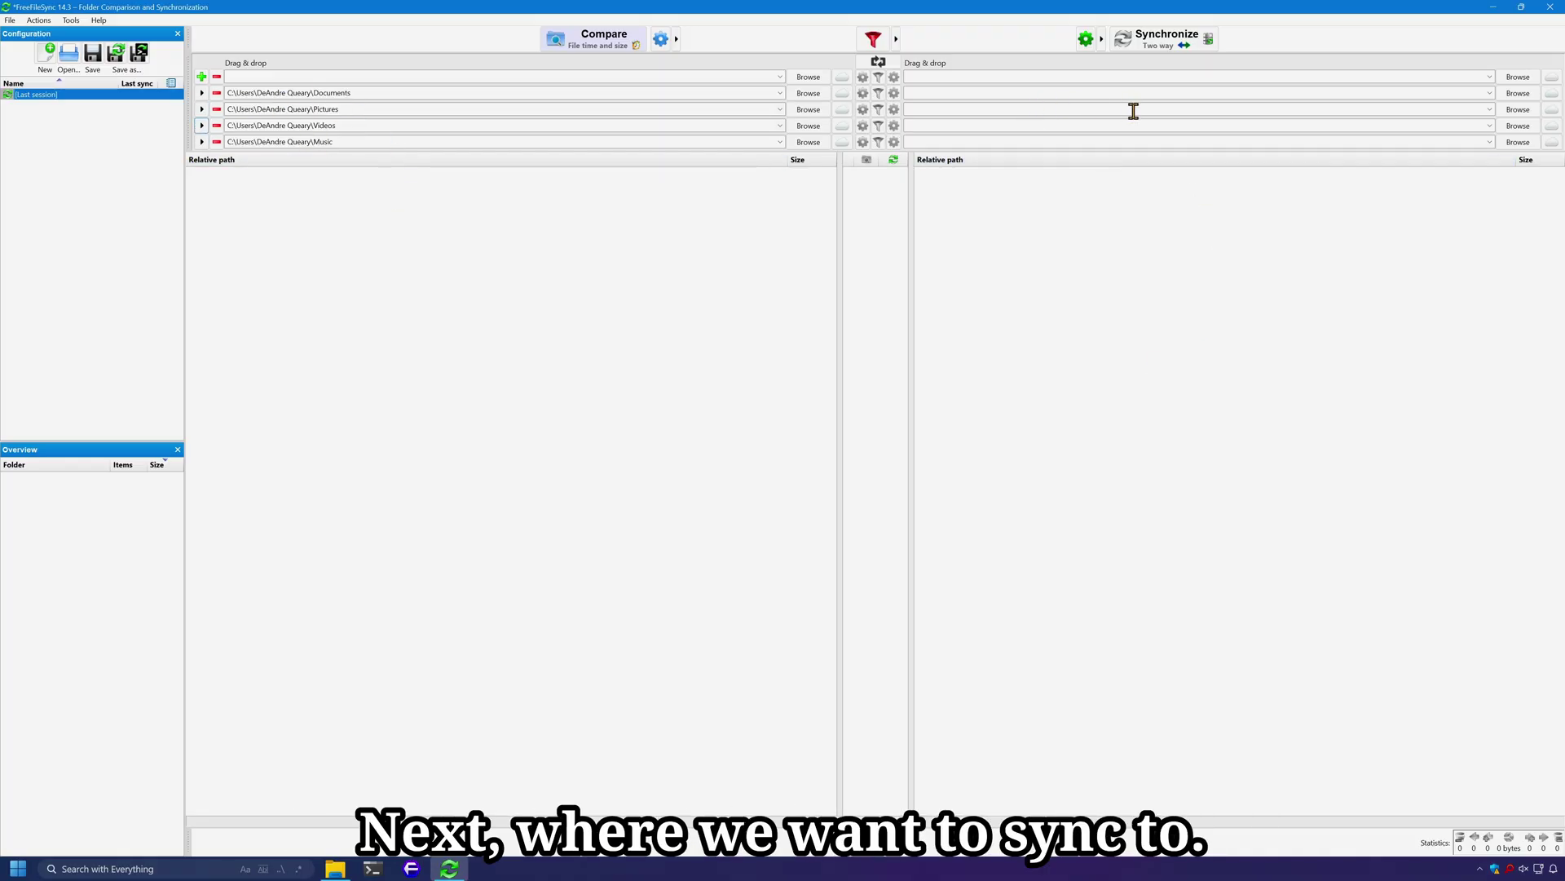
Create E:\HomeSync\documents and set it as the Documents row's destination
left_click(1516, 94)
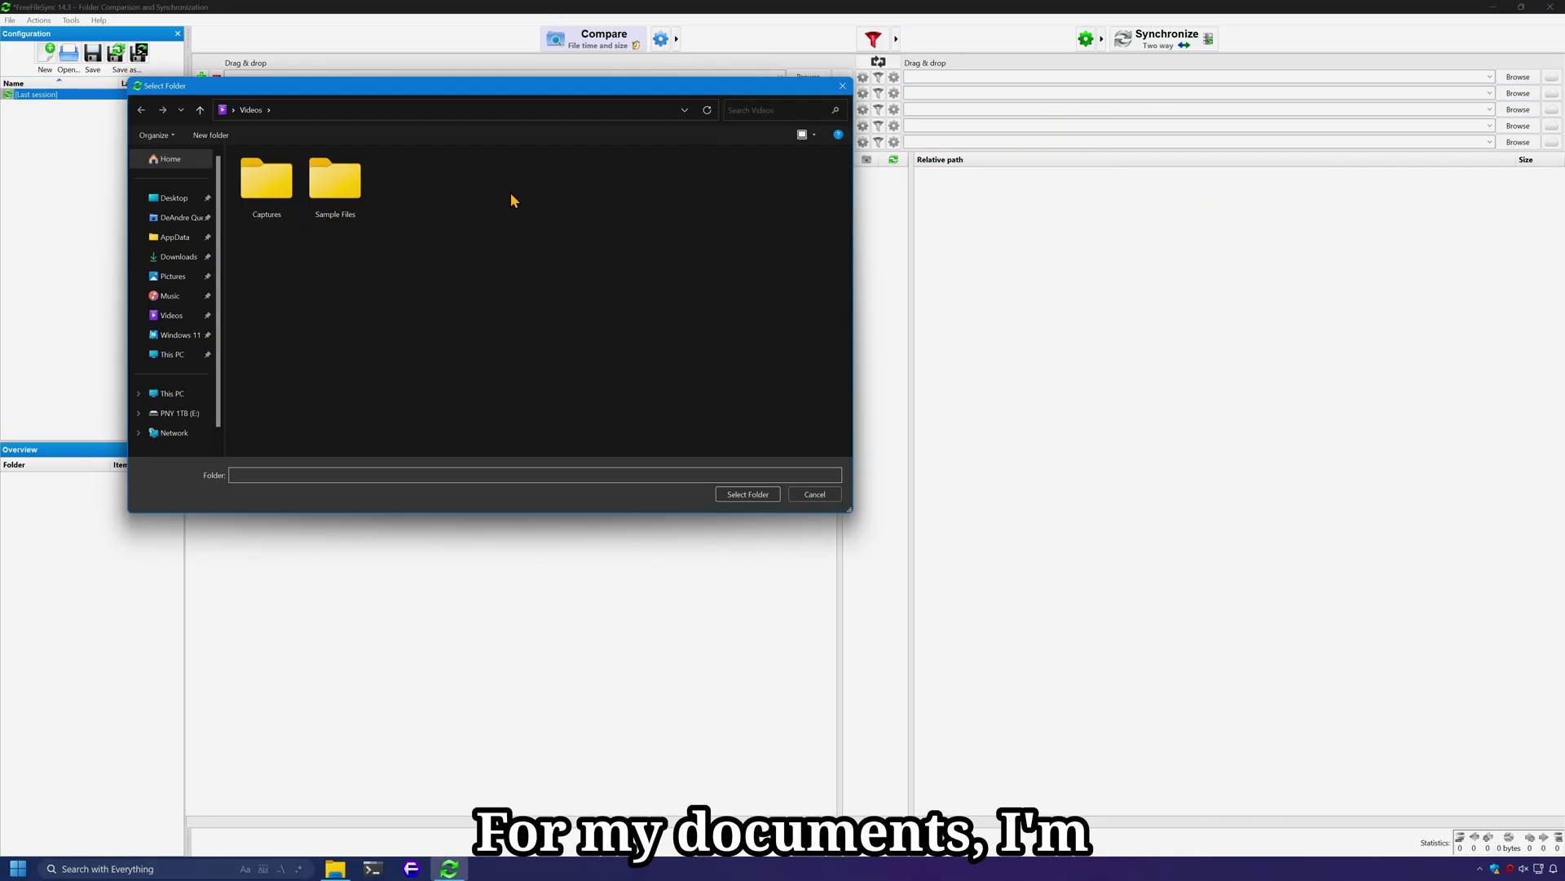
left_click(175, 413)
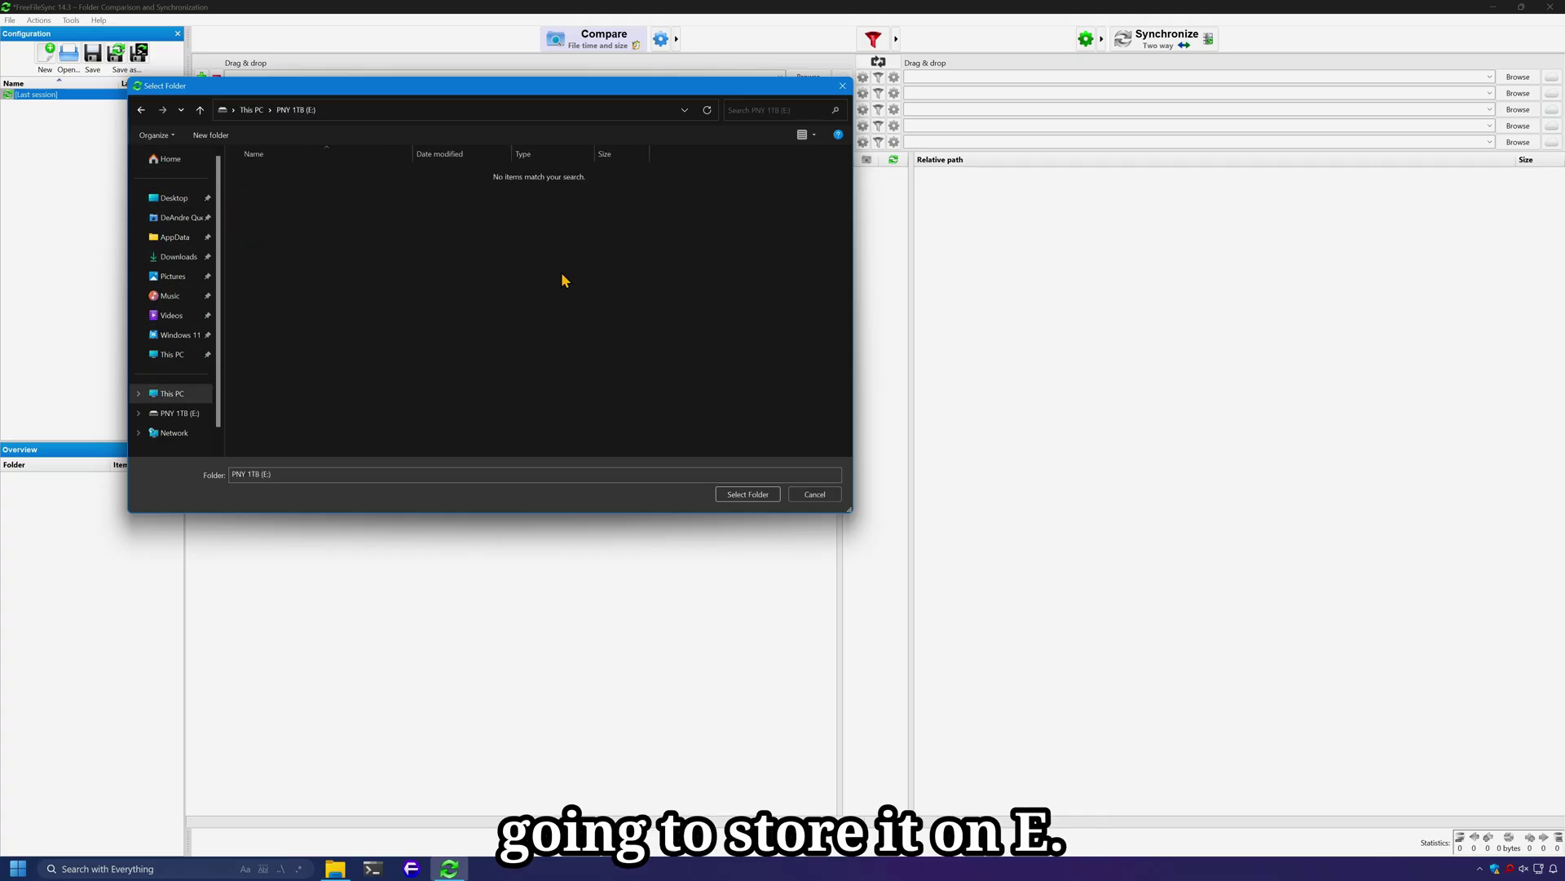
key("ctrl+shift+n")
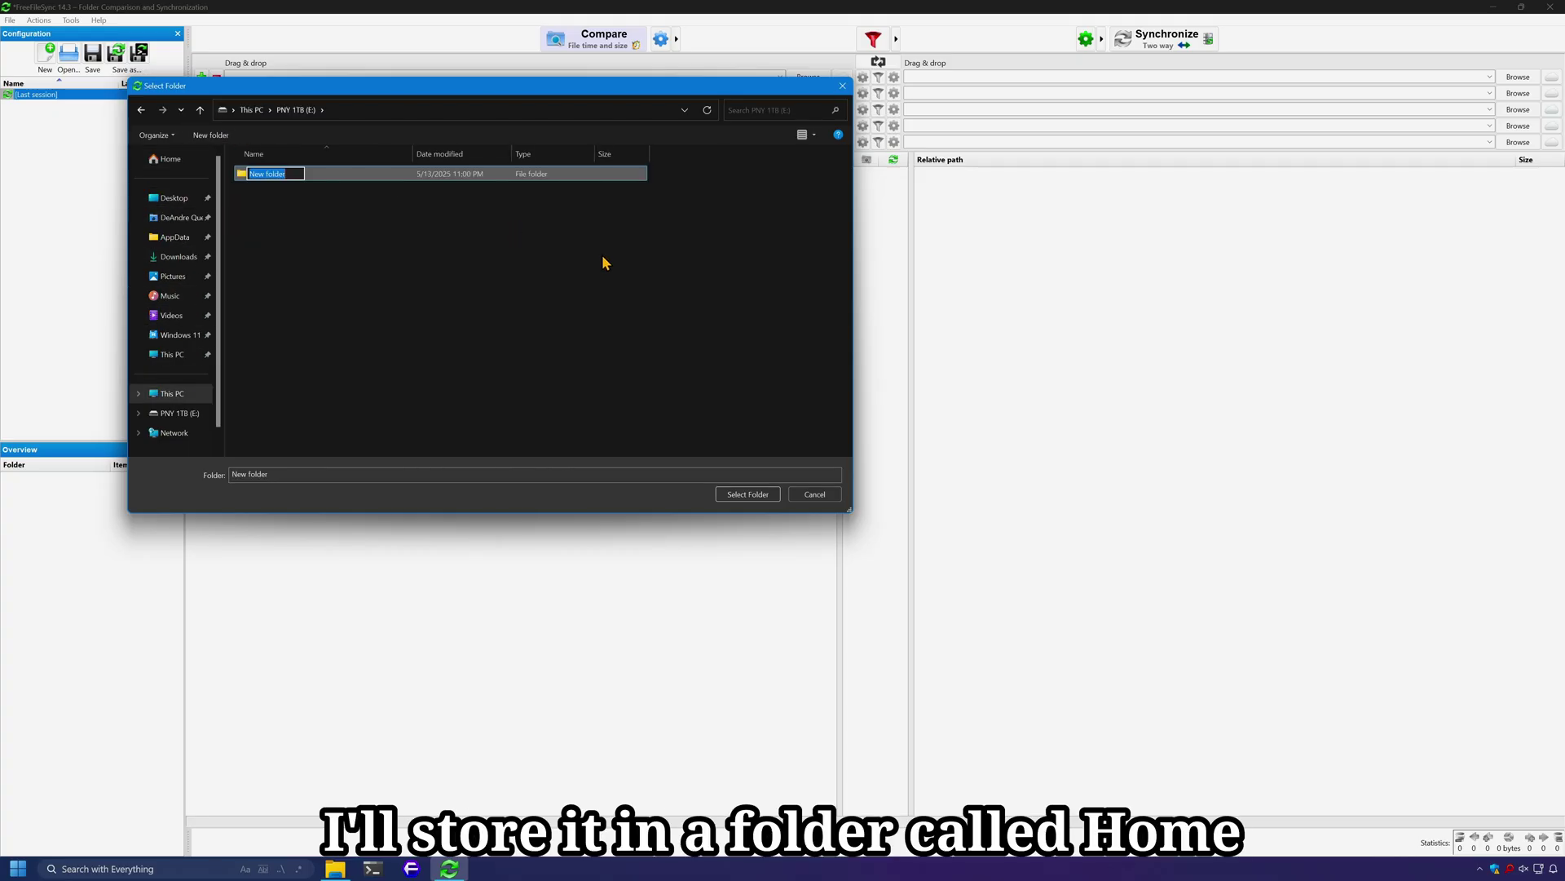
type("HomeSync")
key("Return")
key("Return")
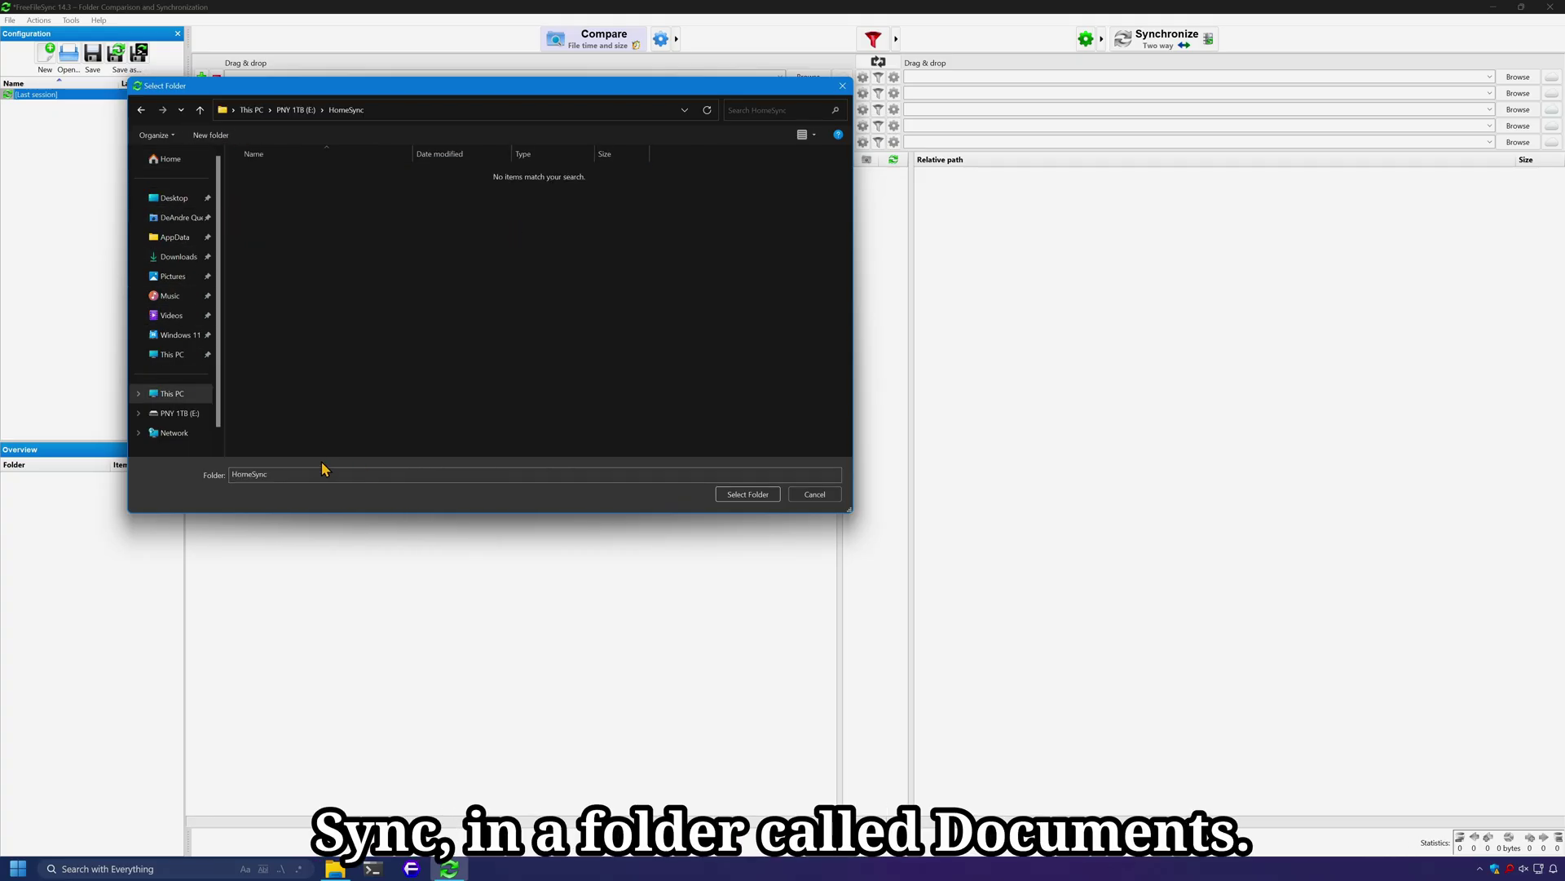
left_click(207, 140)
type("documents")
key("Return")
left_click(747, 494)
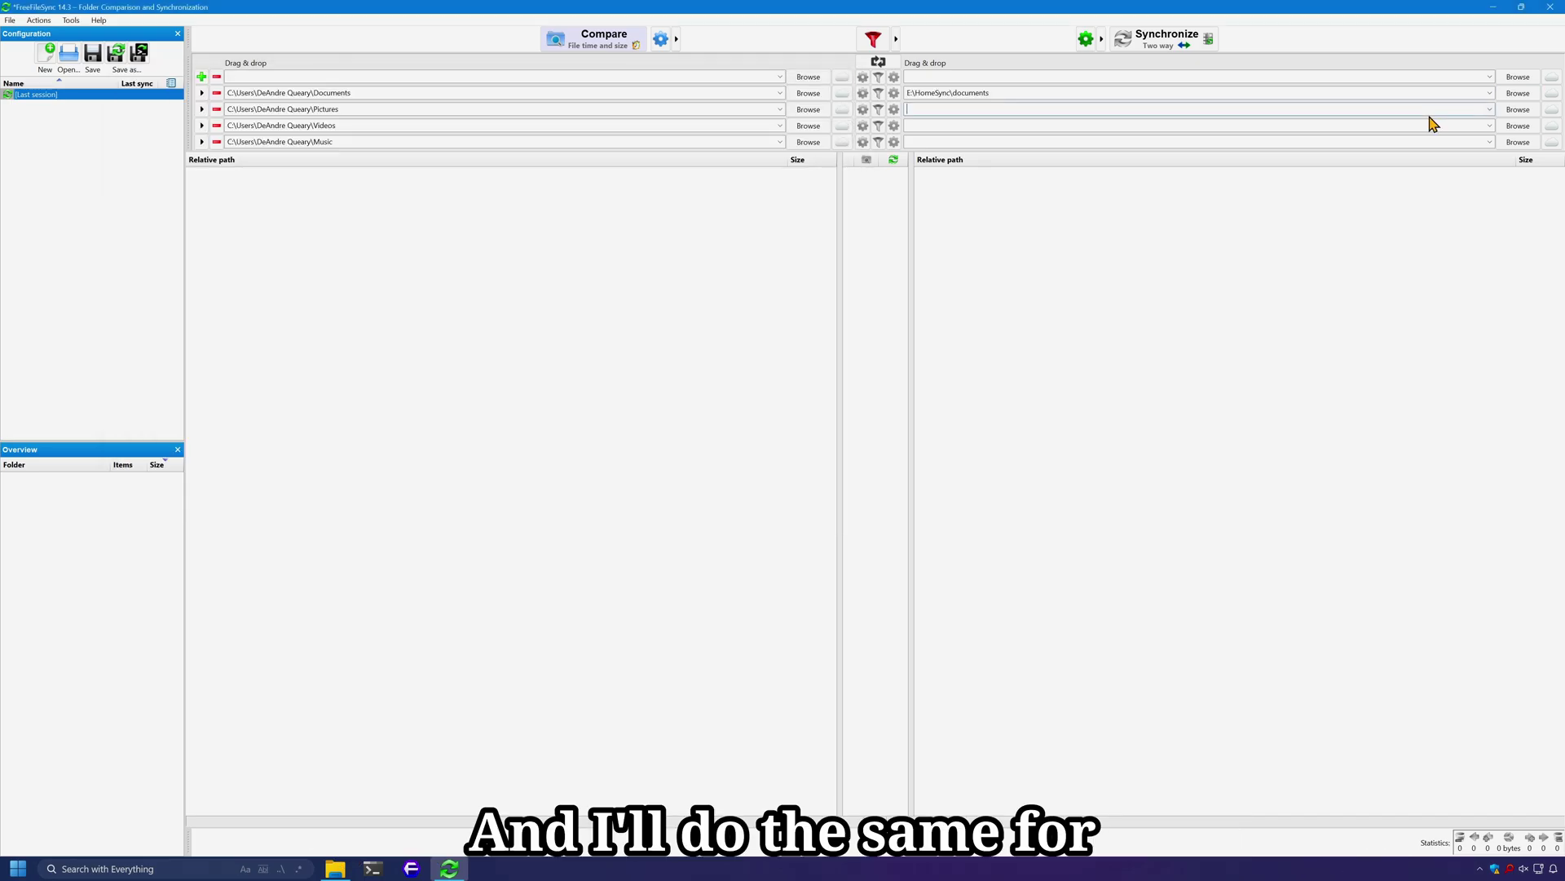
Browse for the next row's destination and create a videos folder inside E:\HomeSync
left_click(1518, 109)
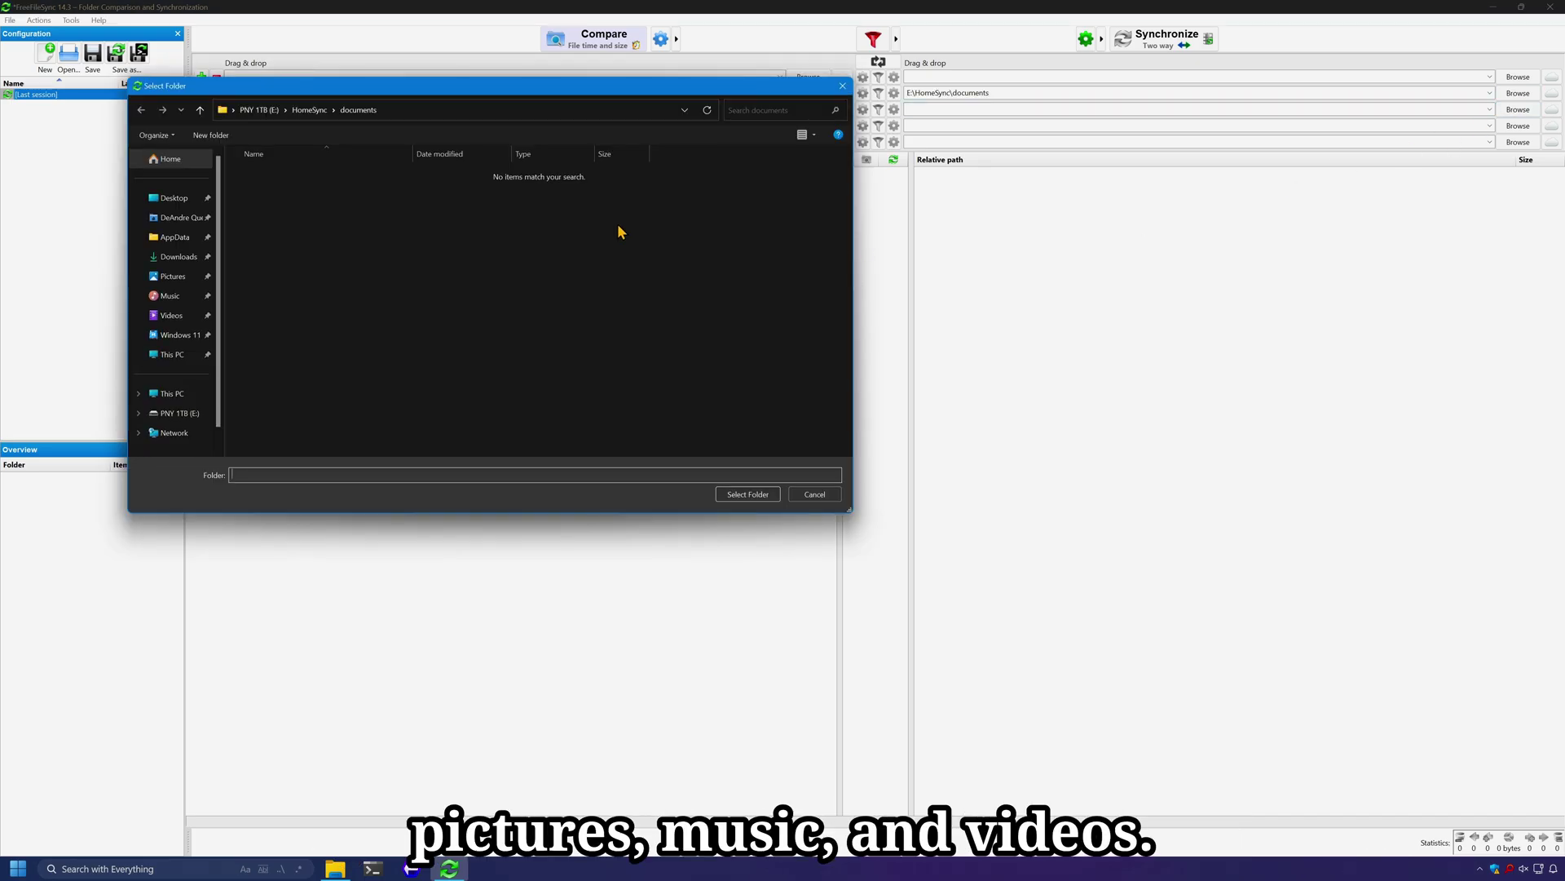
left_click(309, 110)
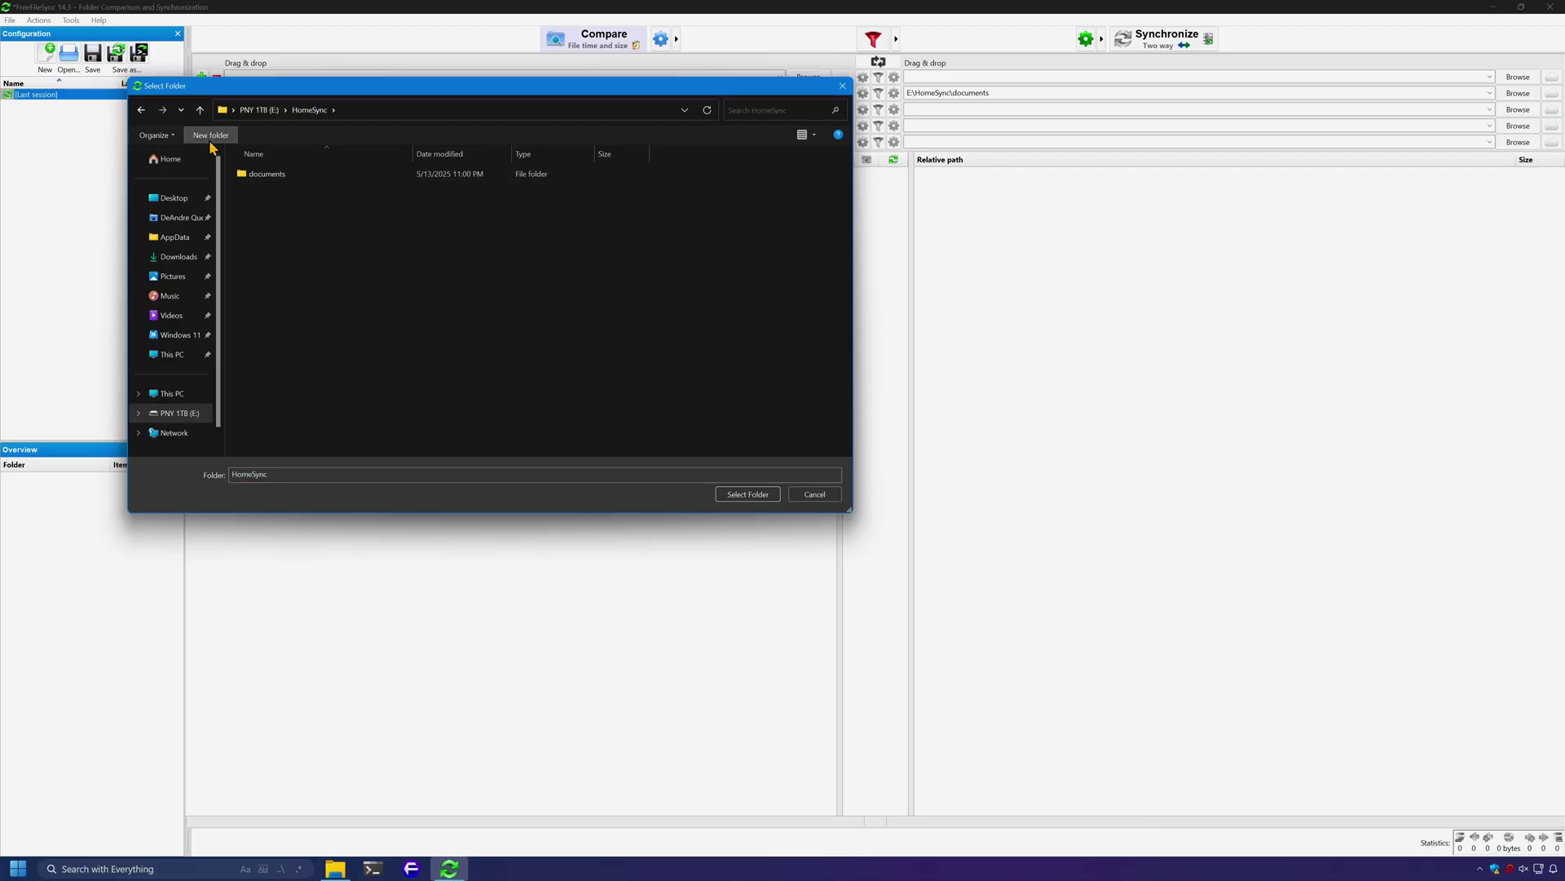
left_click(210, 136)
type("v")
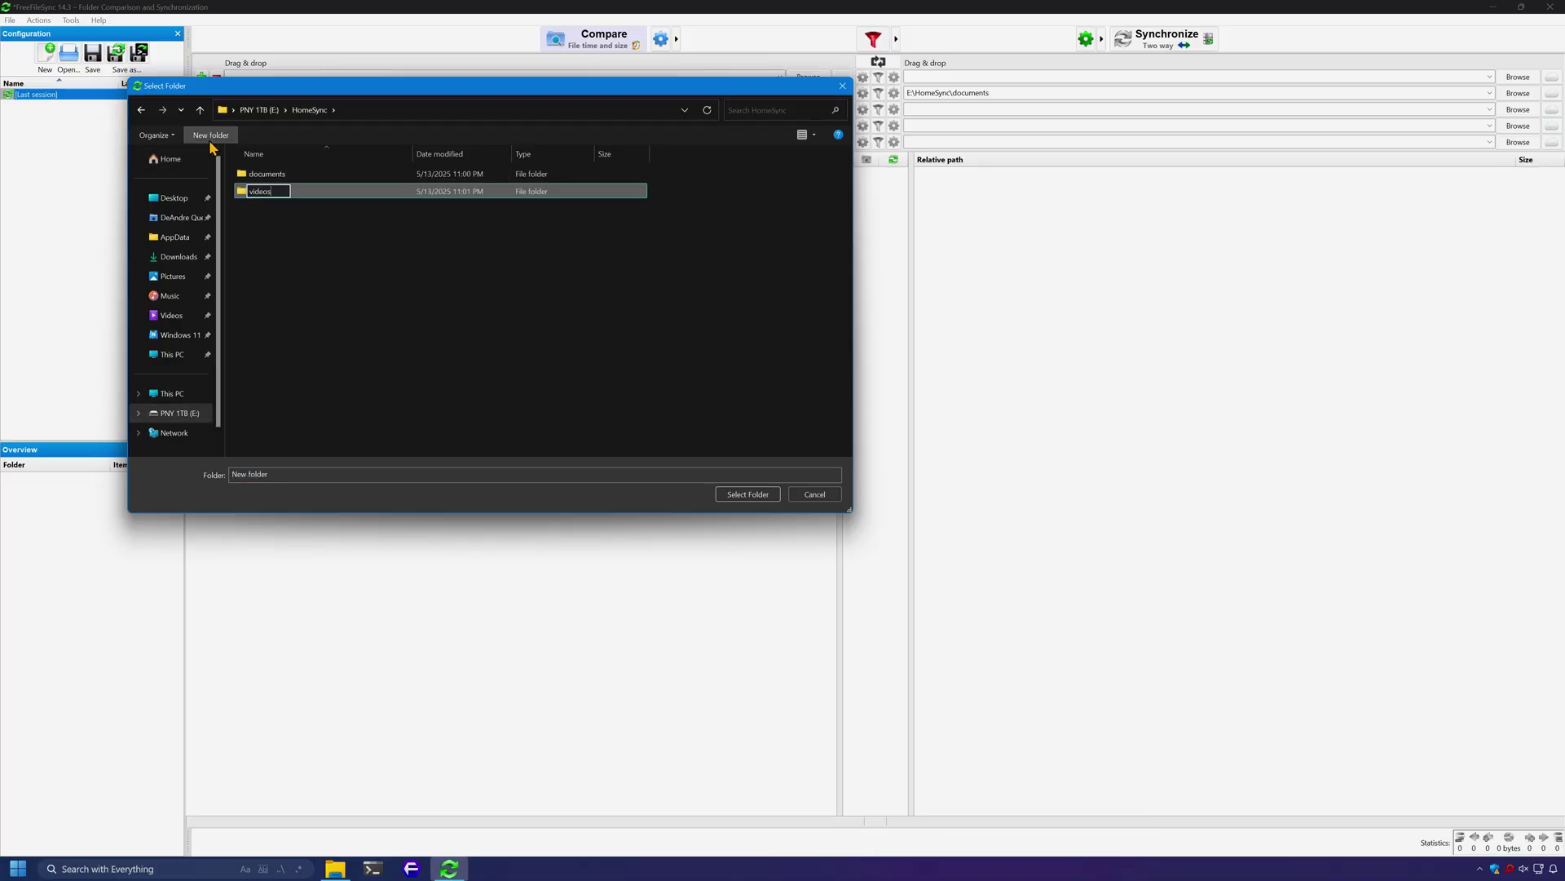
type("ideos")
key("Return")
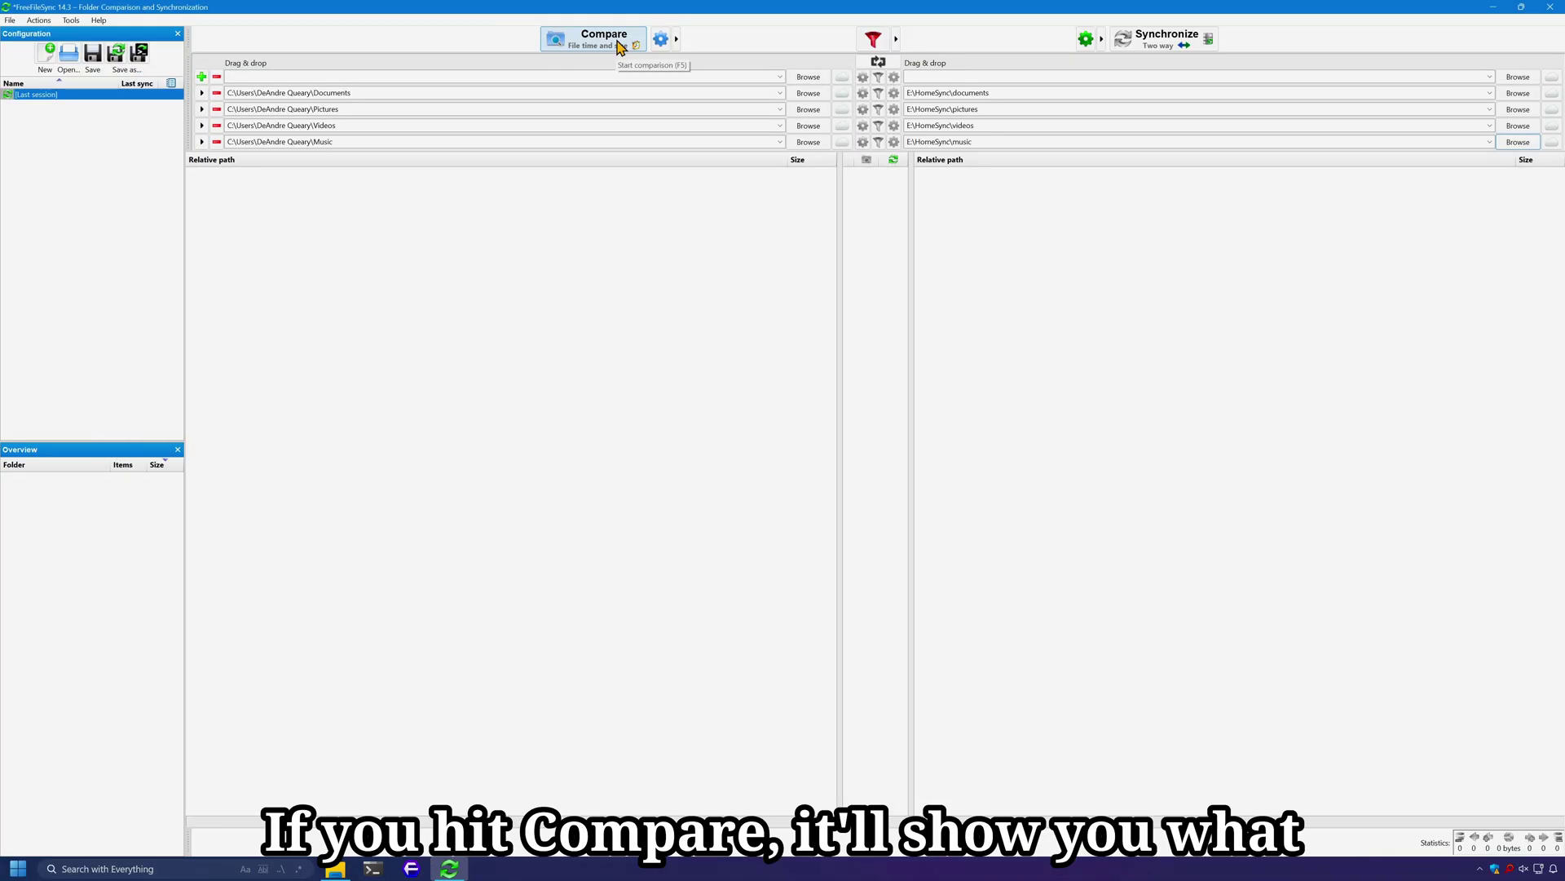
Compare the four folder pairs and run the two-way synchronization to E:\HomeSync
left_click(621, 47)
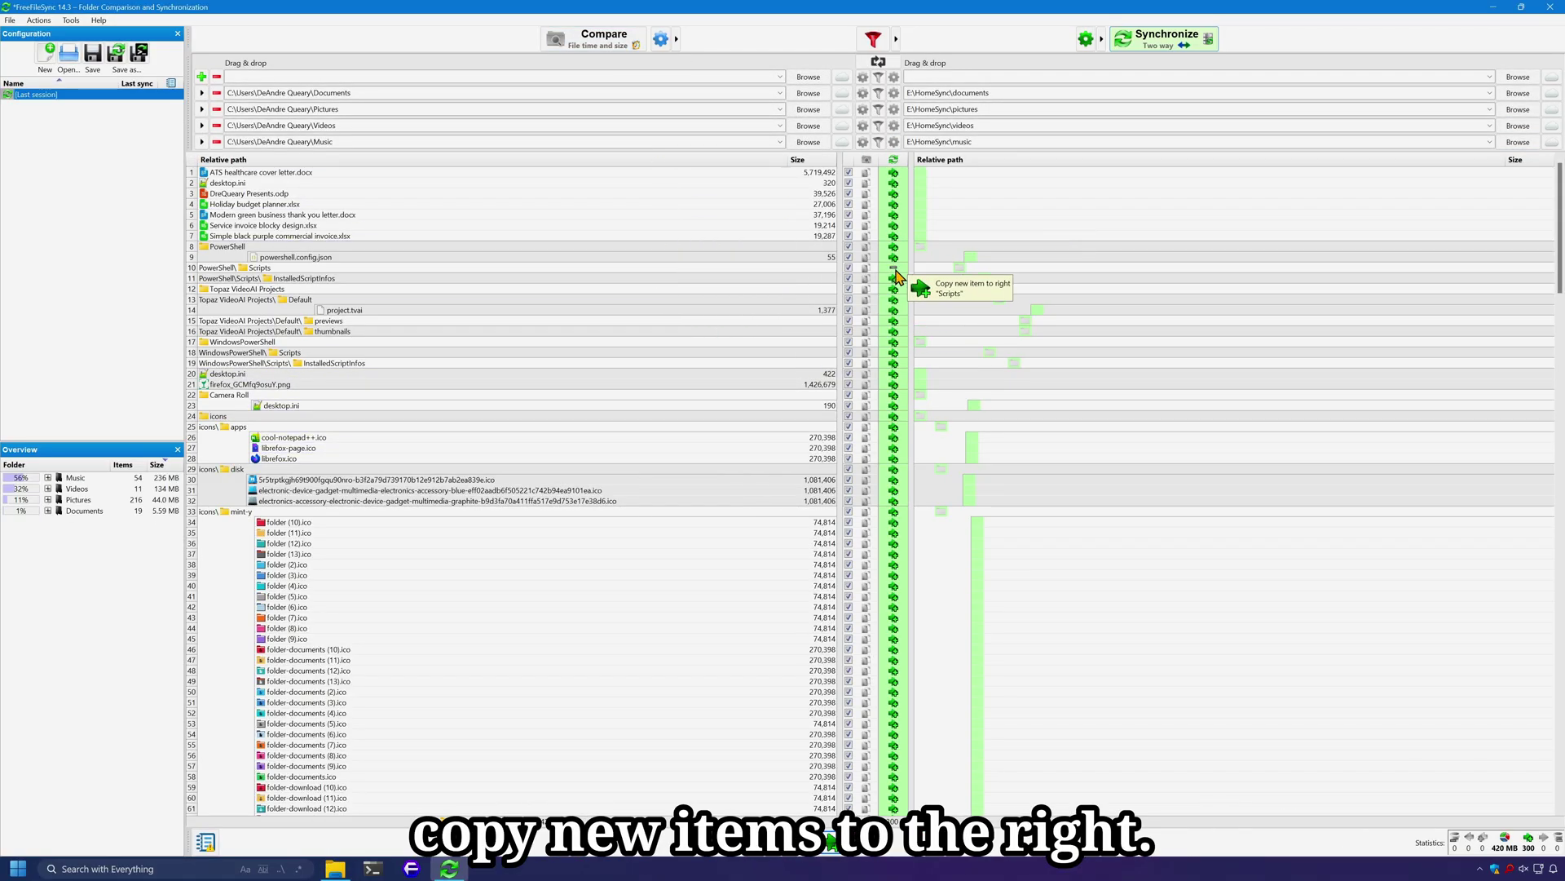
scroll(897, 416, "down", 20)
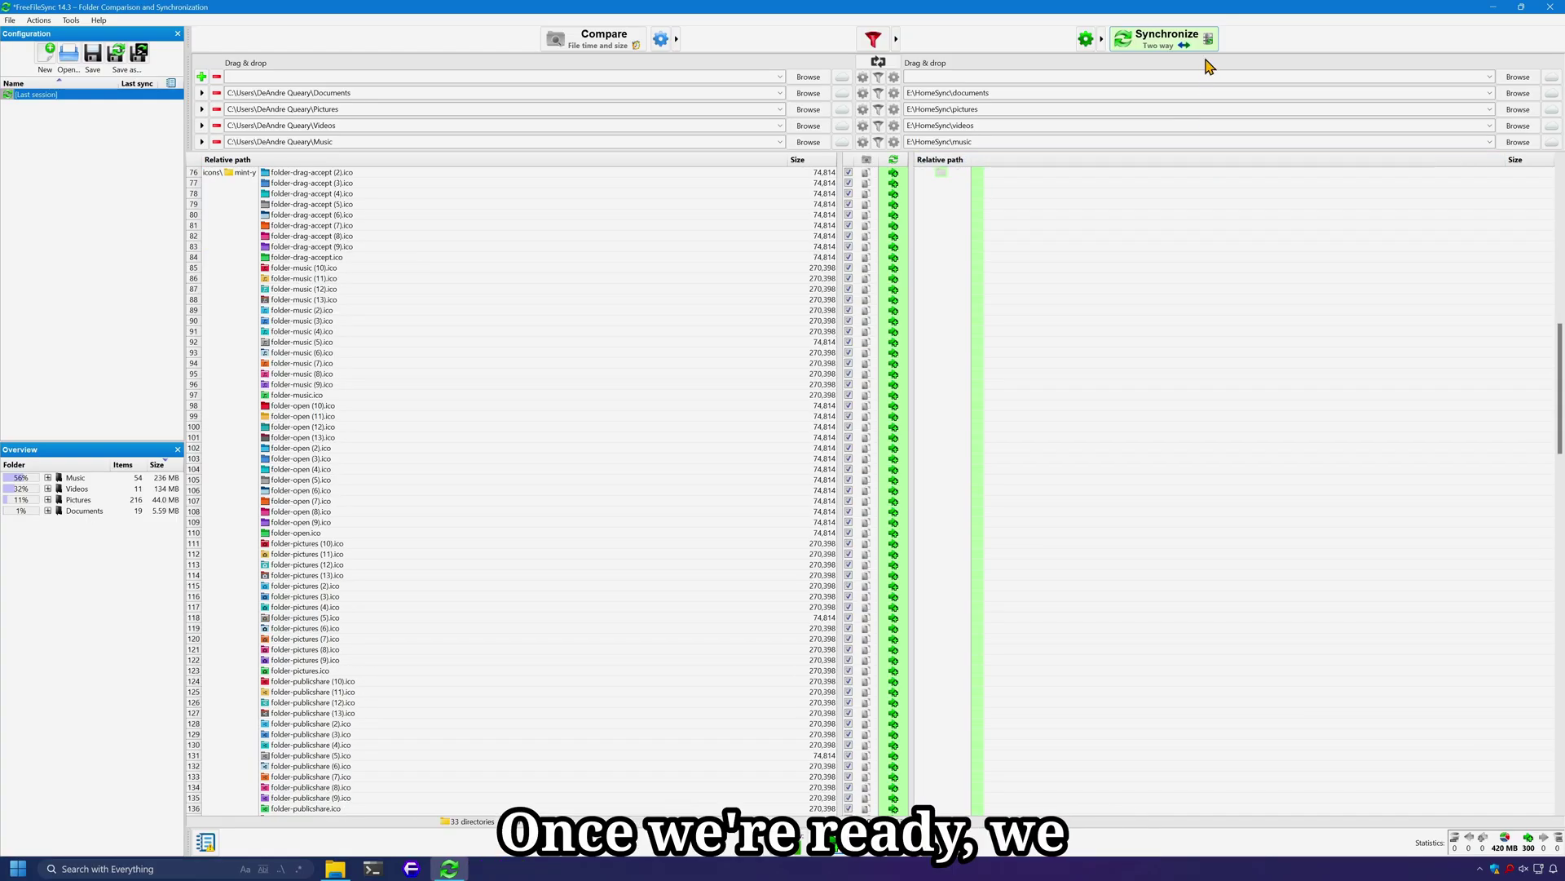
left_click(1166, 40)
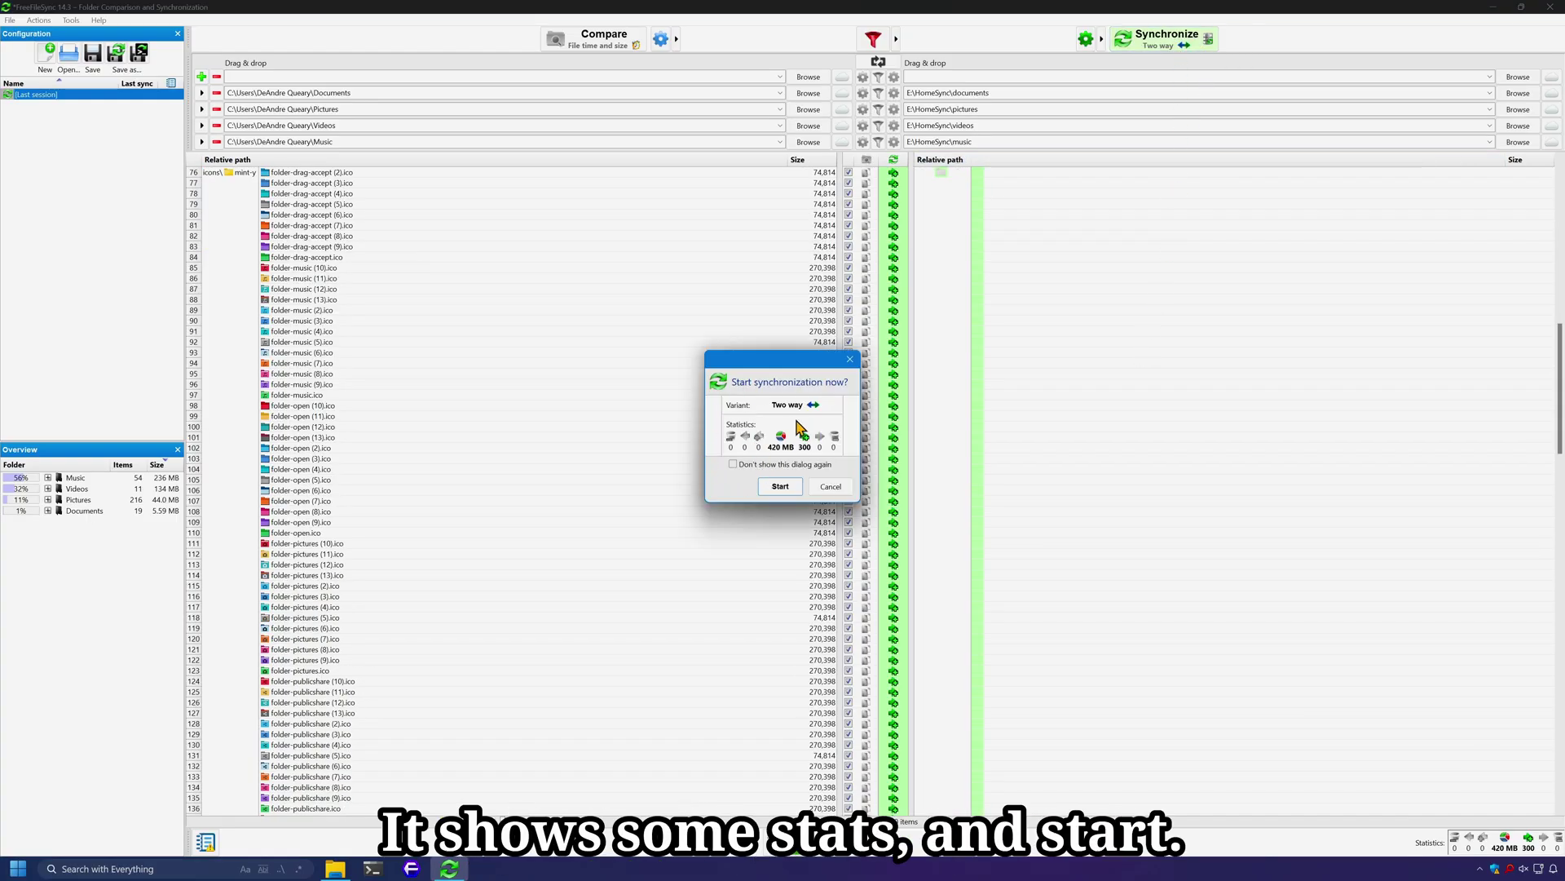
left_click(781, 486)
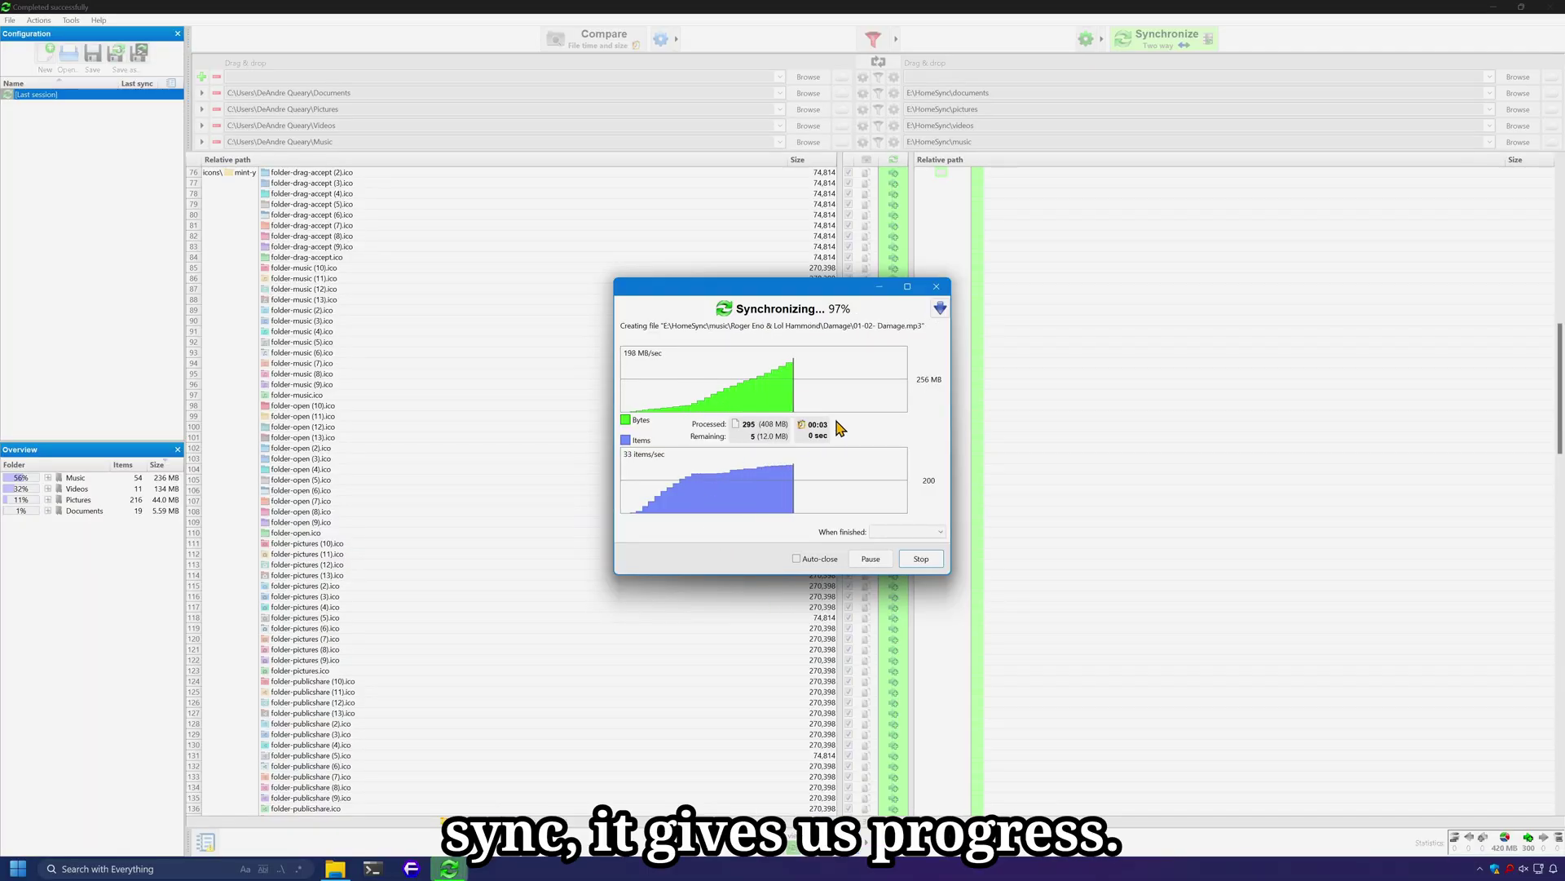
Inspect E:\HomeSync in File Explorer, checking the synced music and documents folders
left_click(335, 868)
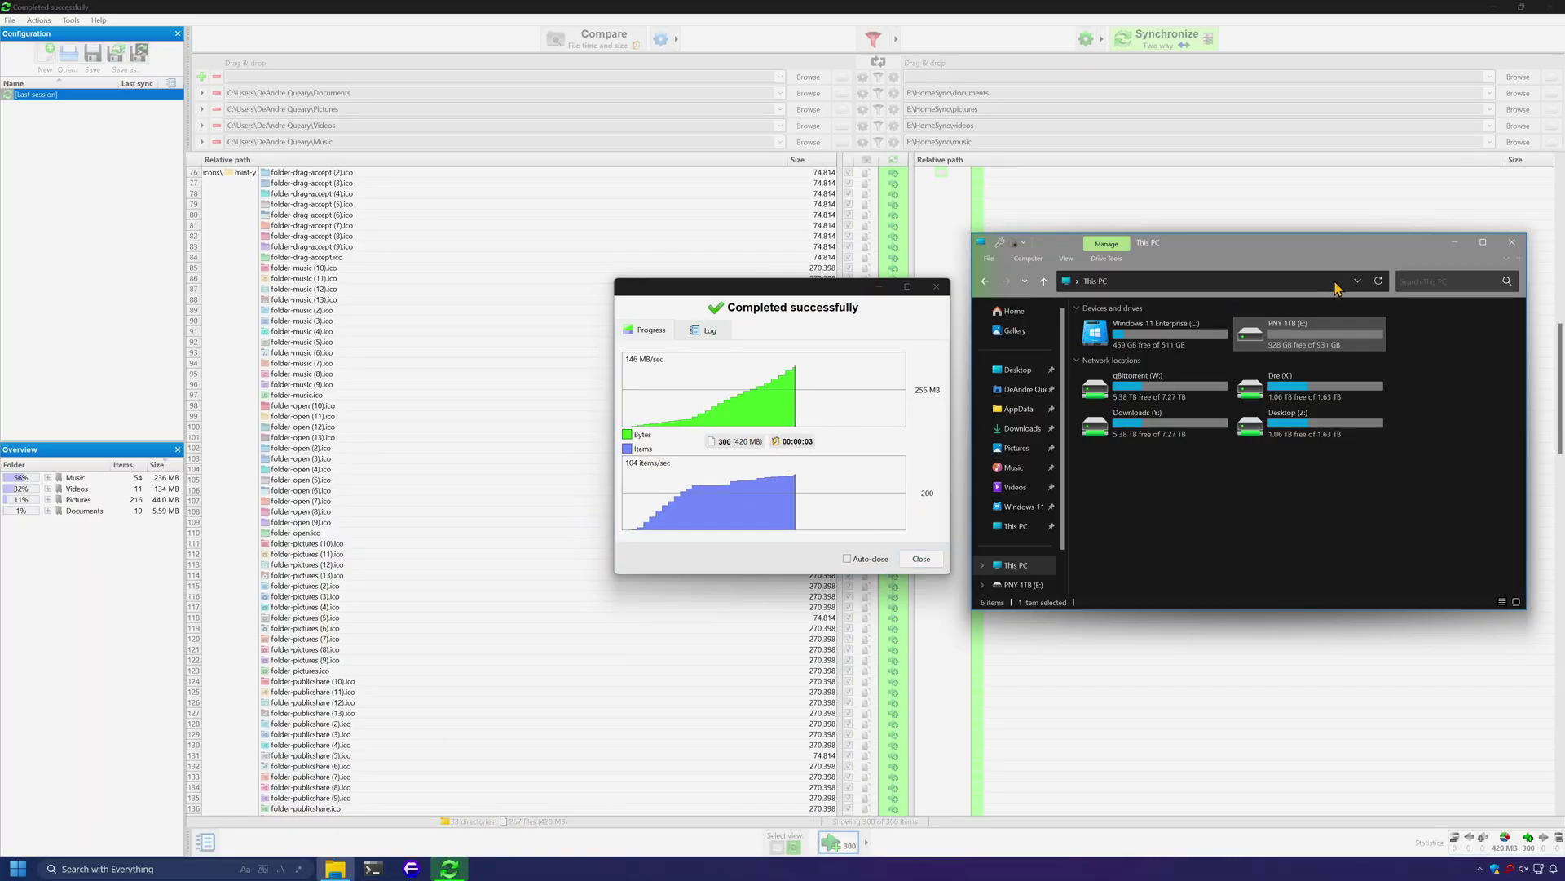
double_click(1291, 334)
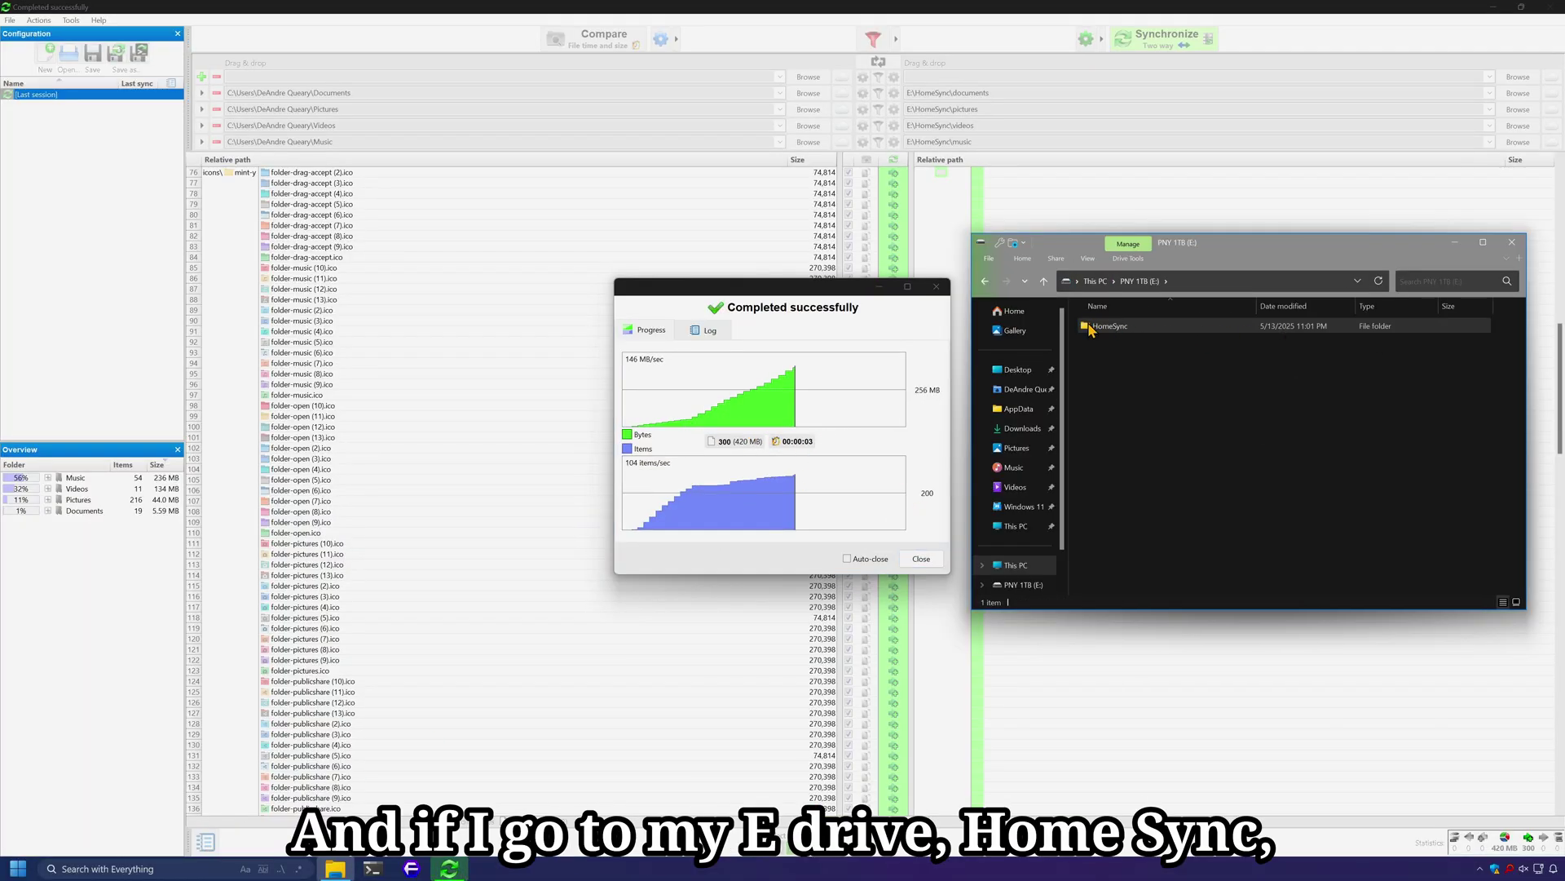
mouse_move(1095, 329)
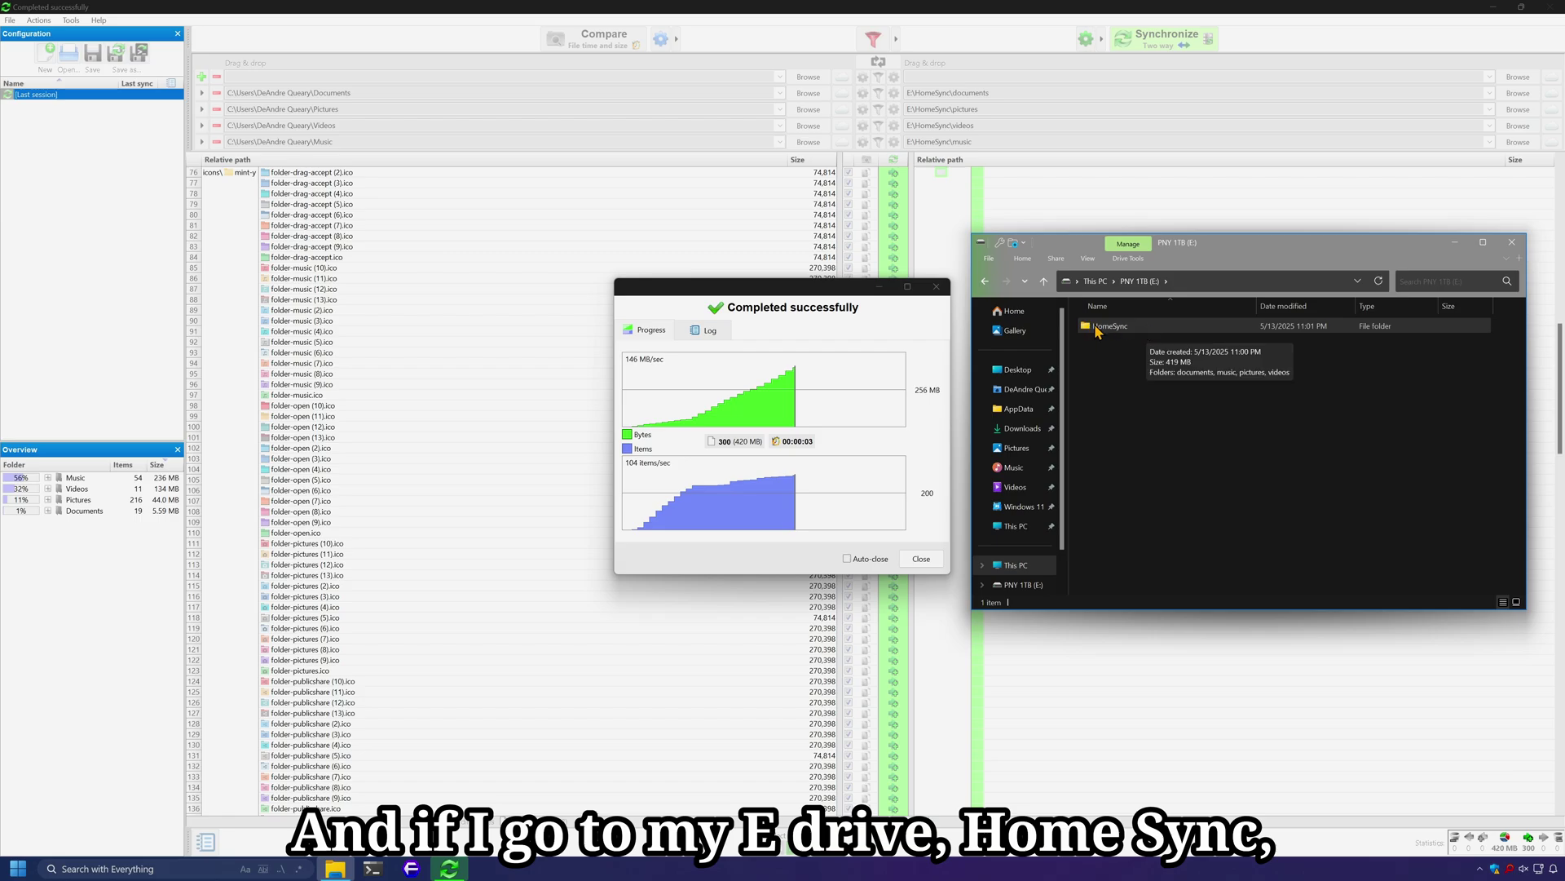
double_click(1156, 328)
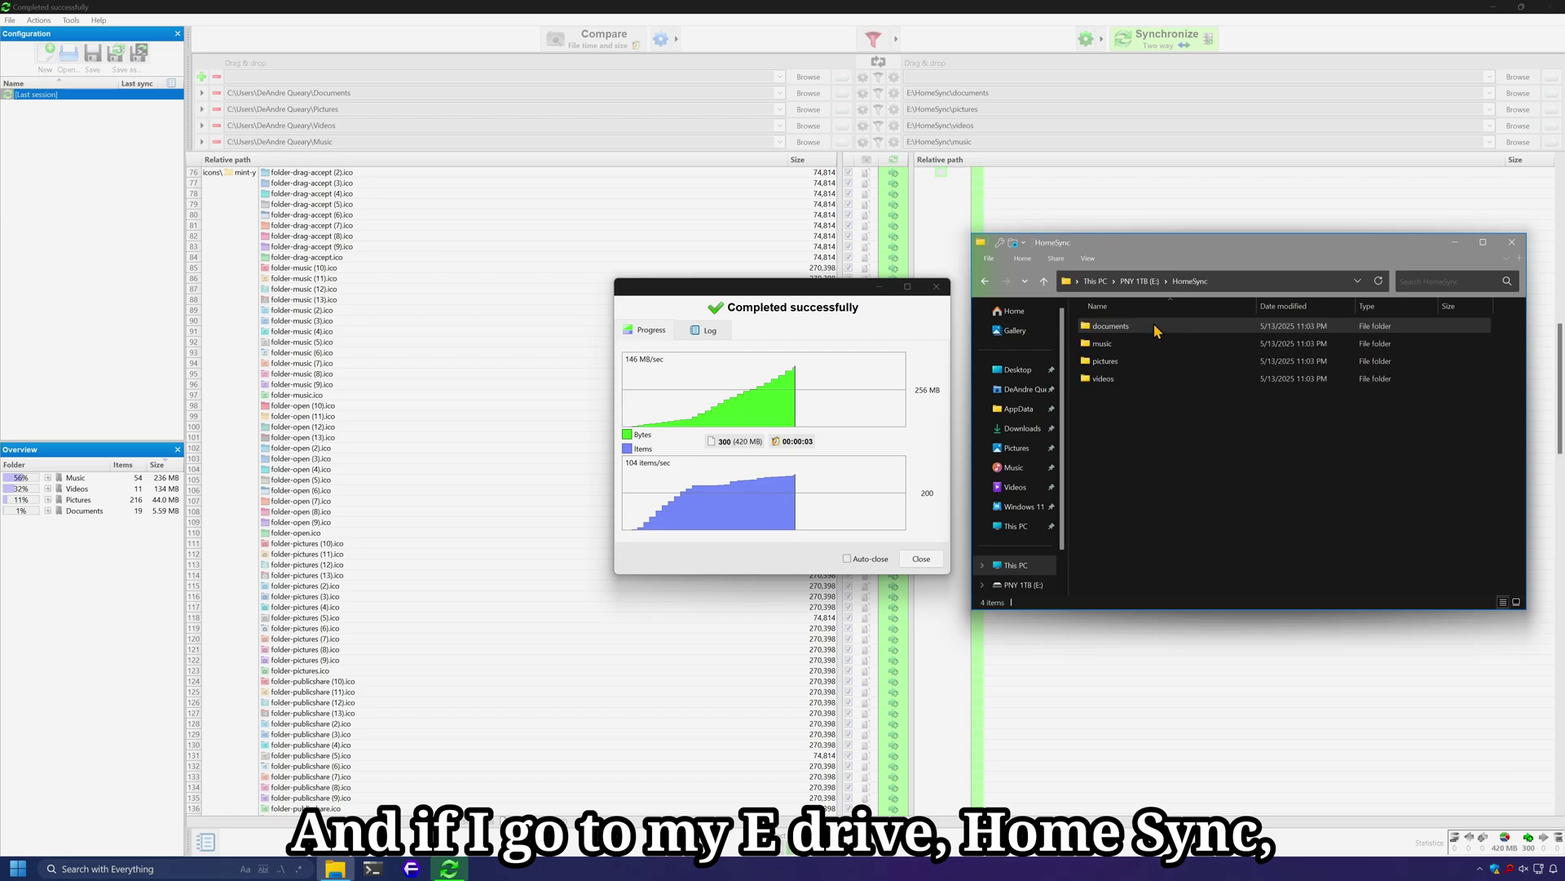
double_click(1260, 343)
left_click(1190, 281)
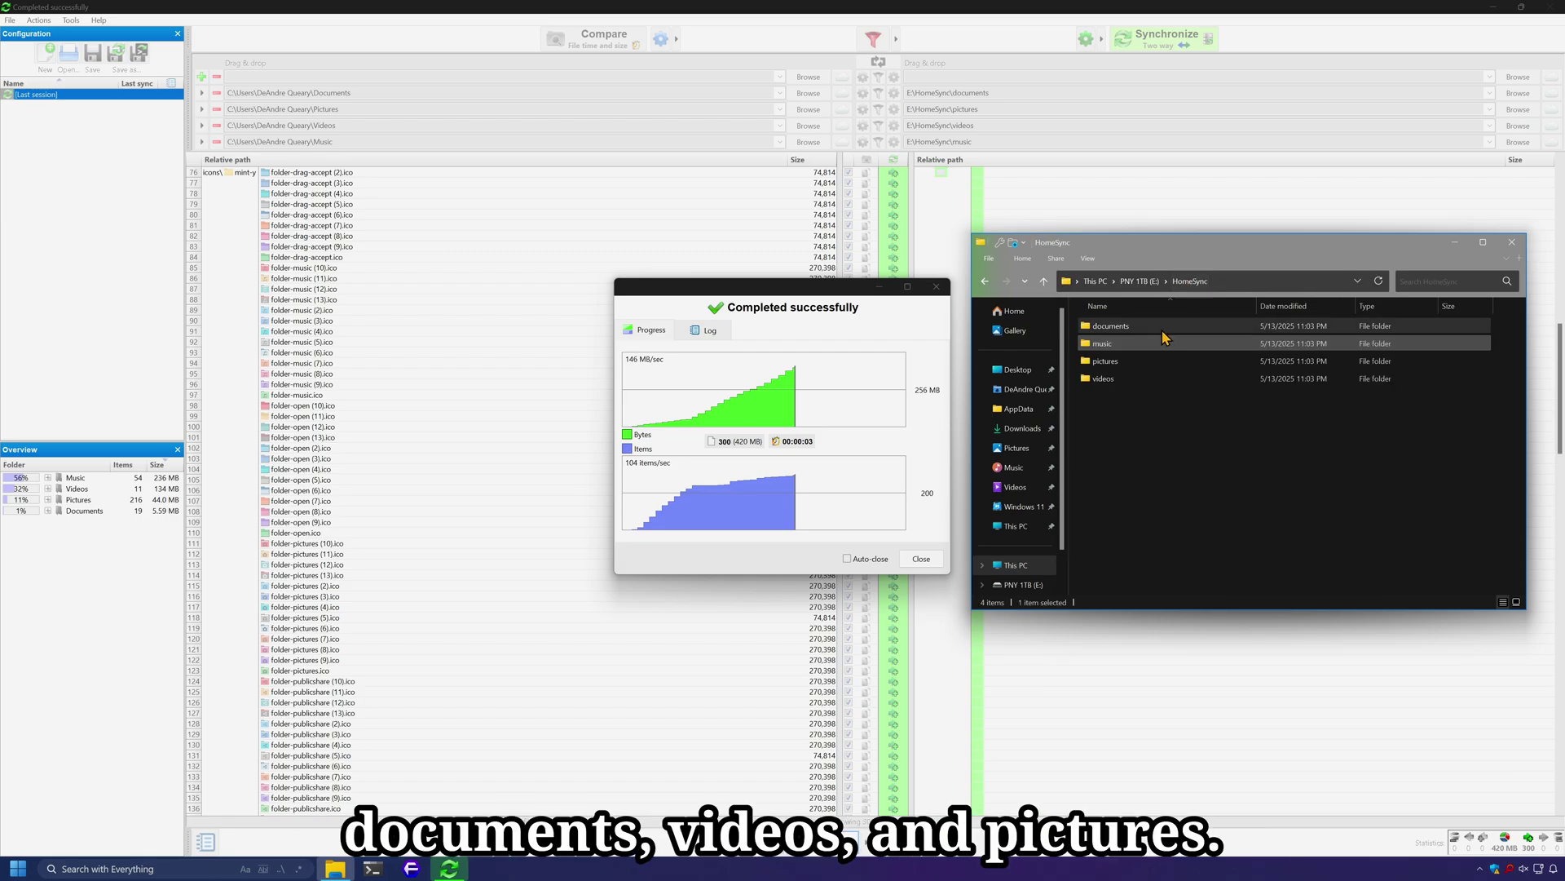
double_click(1162, 327)
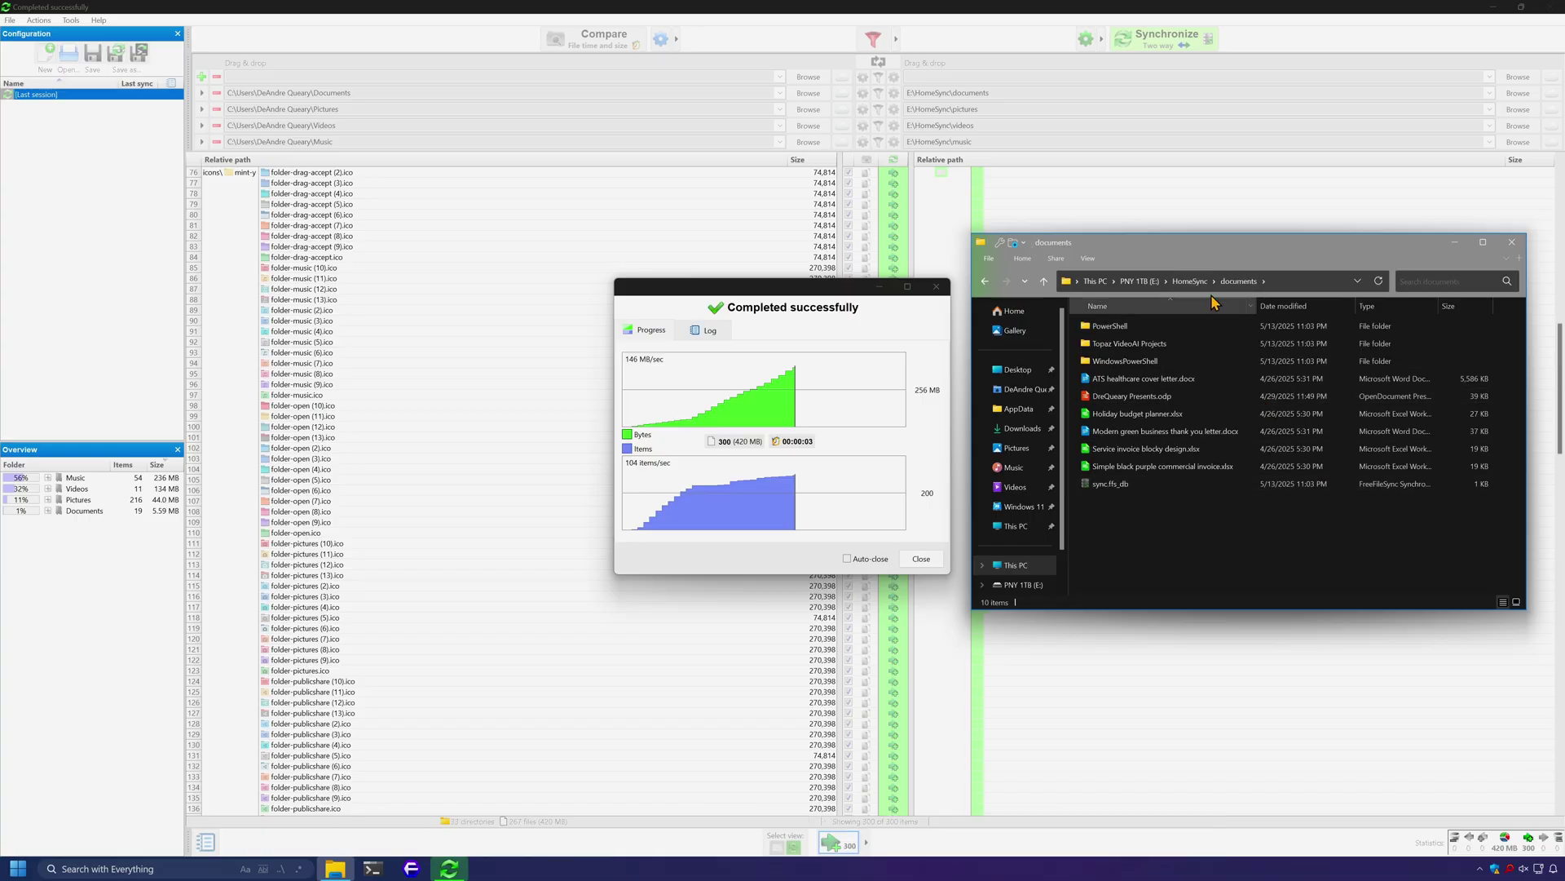
left_click(1188, 281)
left_click(1187, 379)
Open the backup videos folder, then rerun the sync (0 bytes copied) and close the result
double_click(1187, 379)
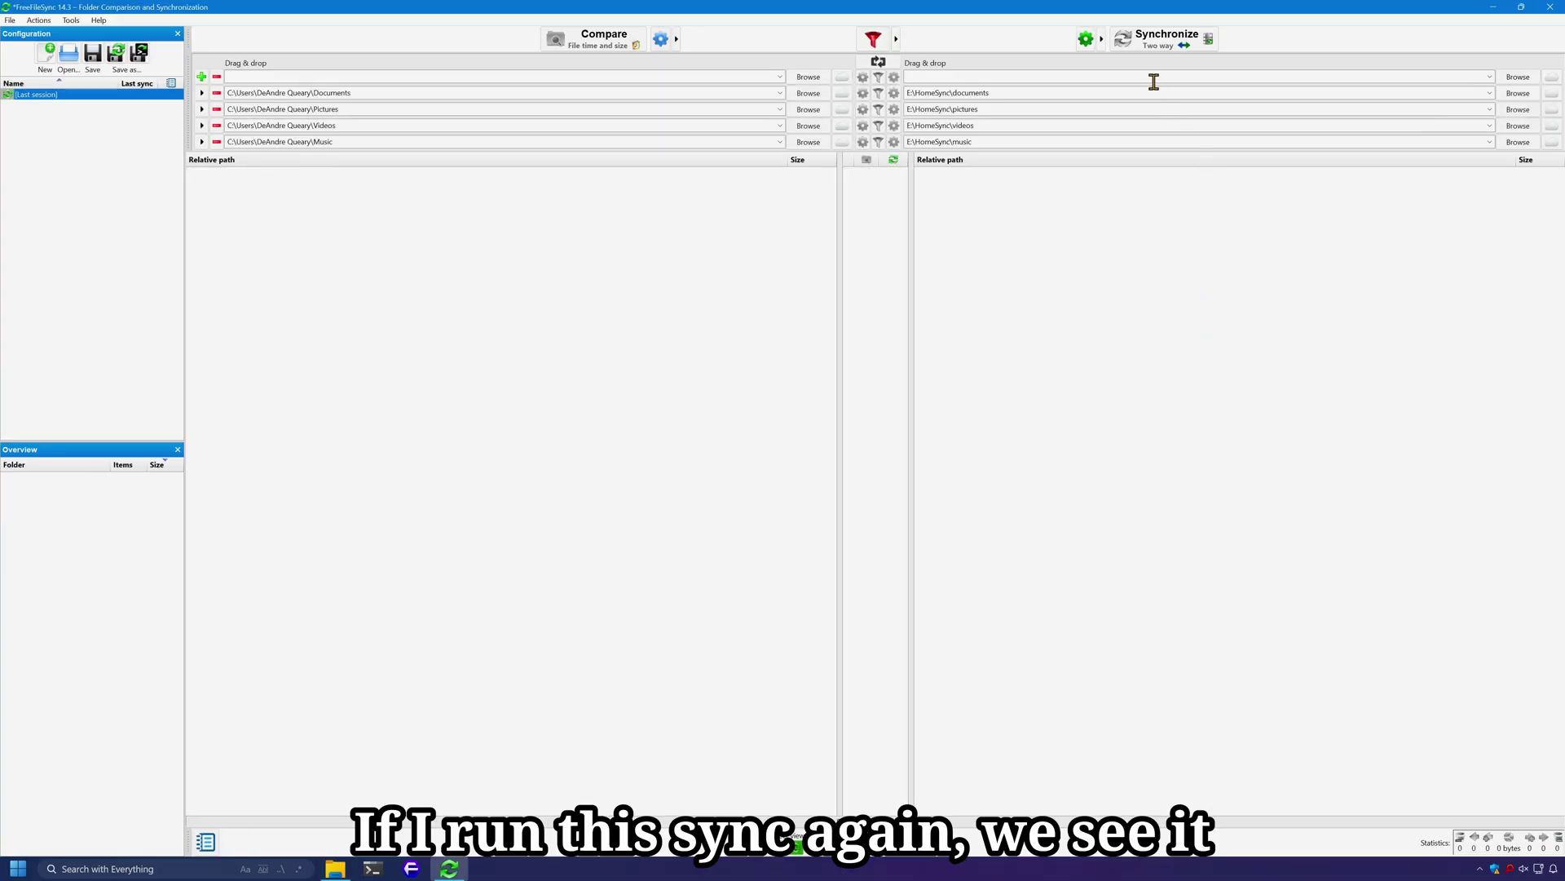
left_click(1163, 41)
key("Return")
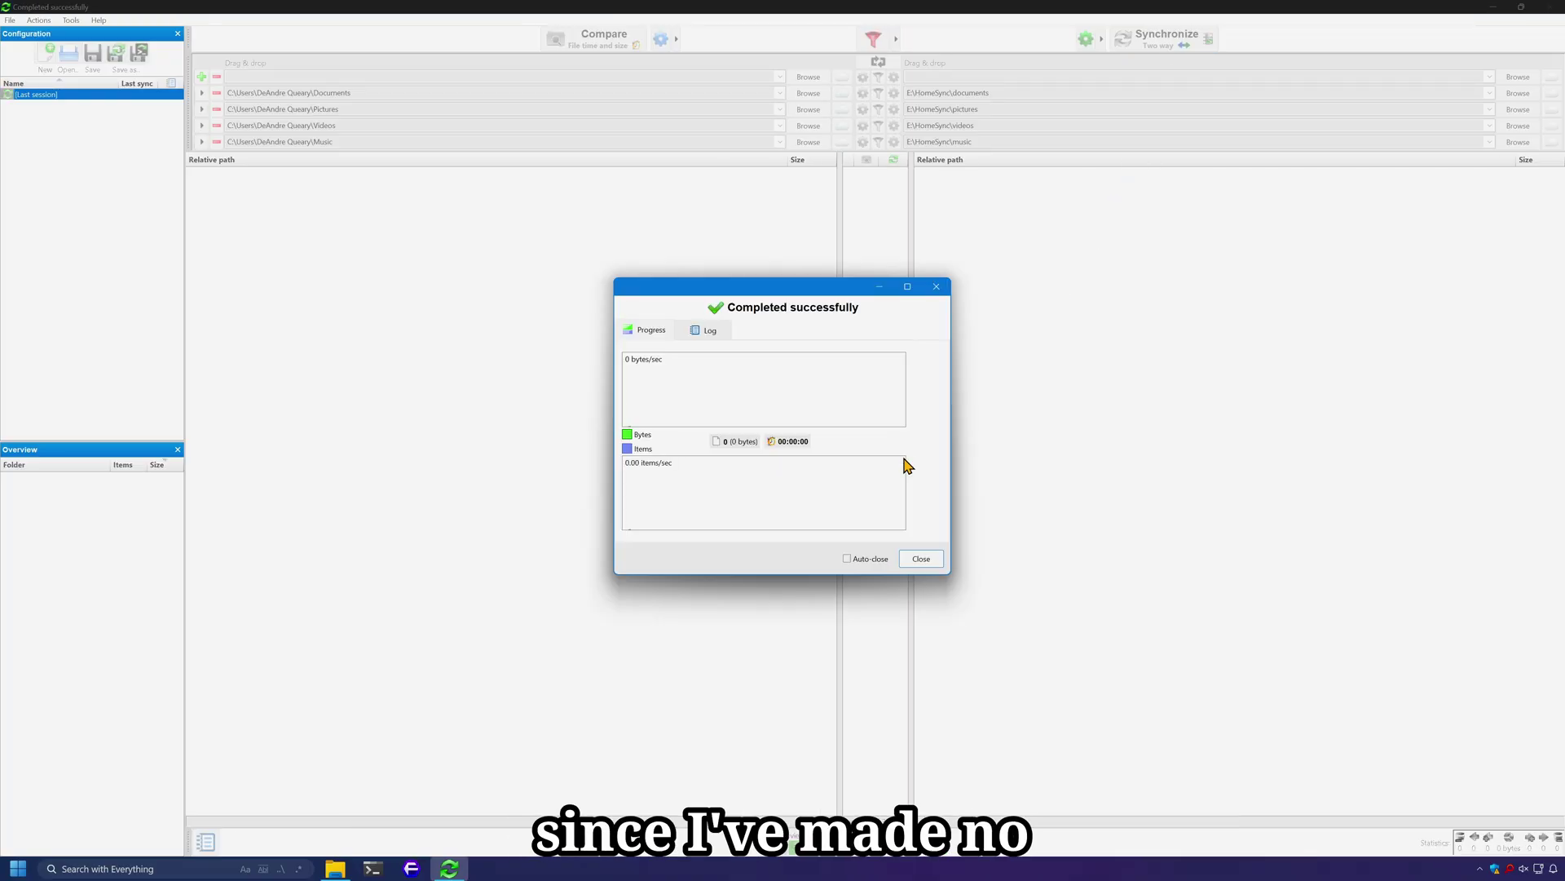
left_click(921, 559)
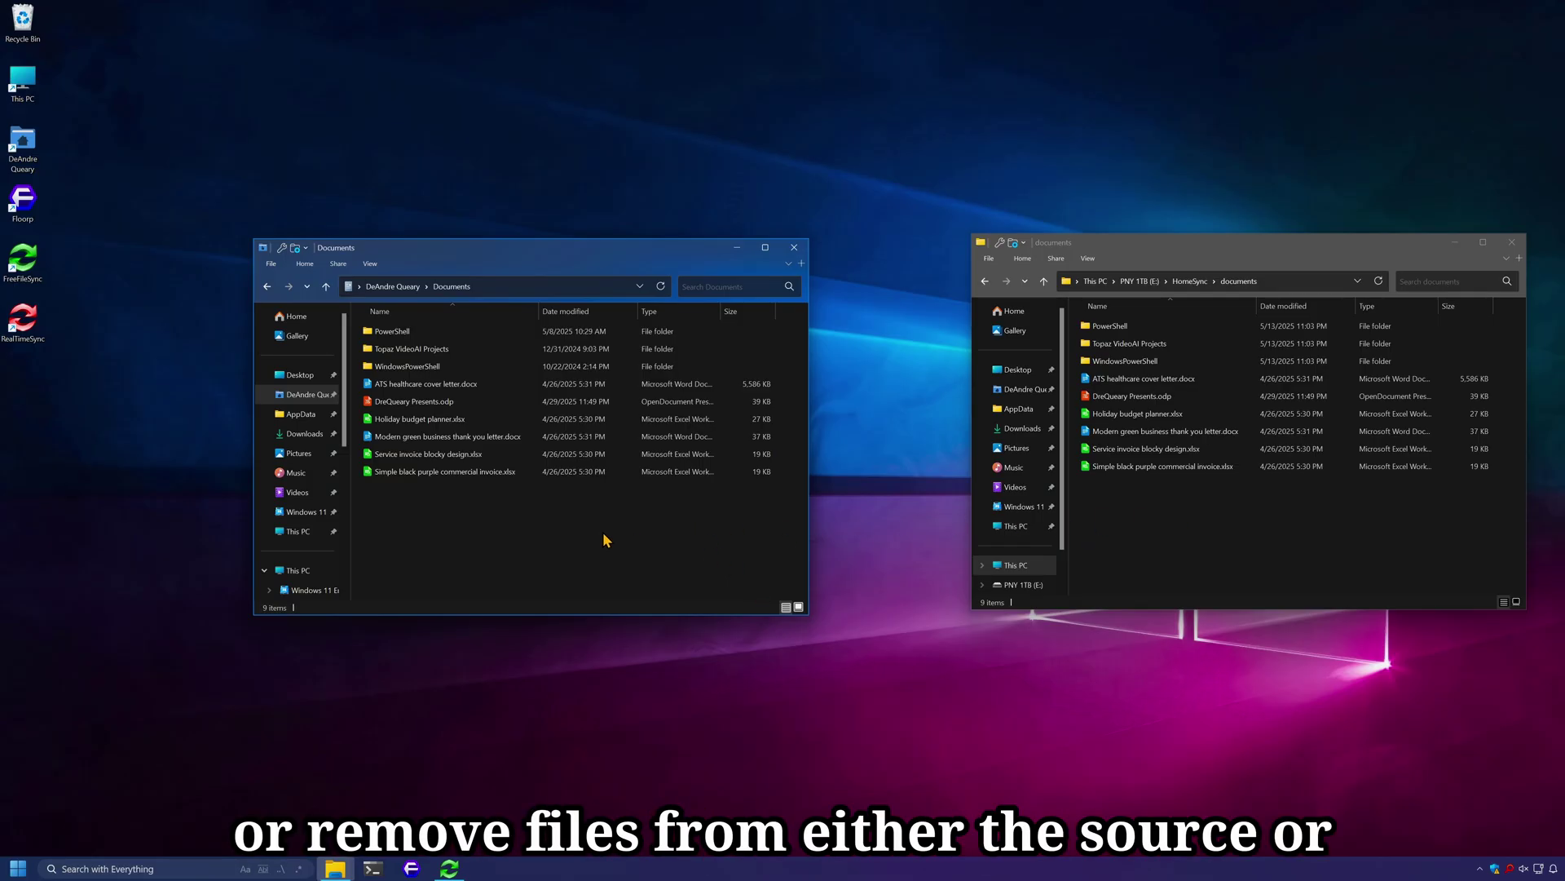
Remove Holiday budget planner.xlsx from the backup documents folder and synchronize the deletion
left_click(1375, 522)
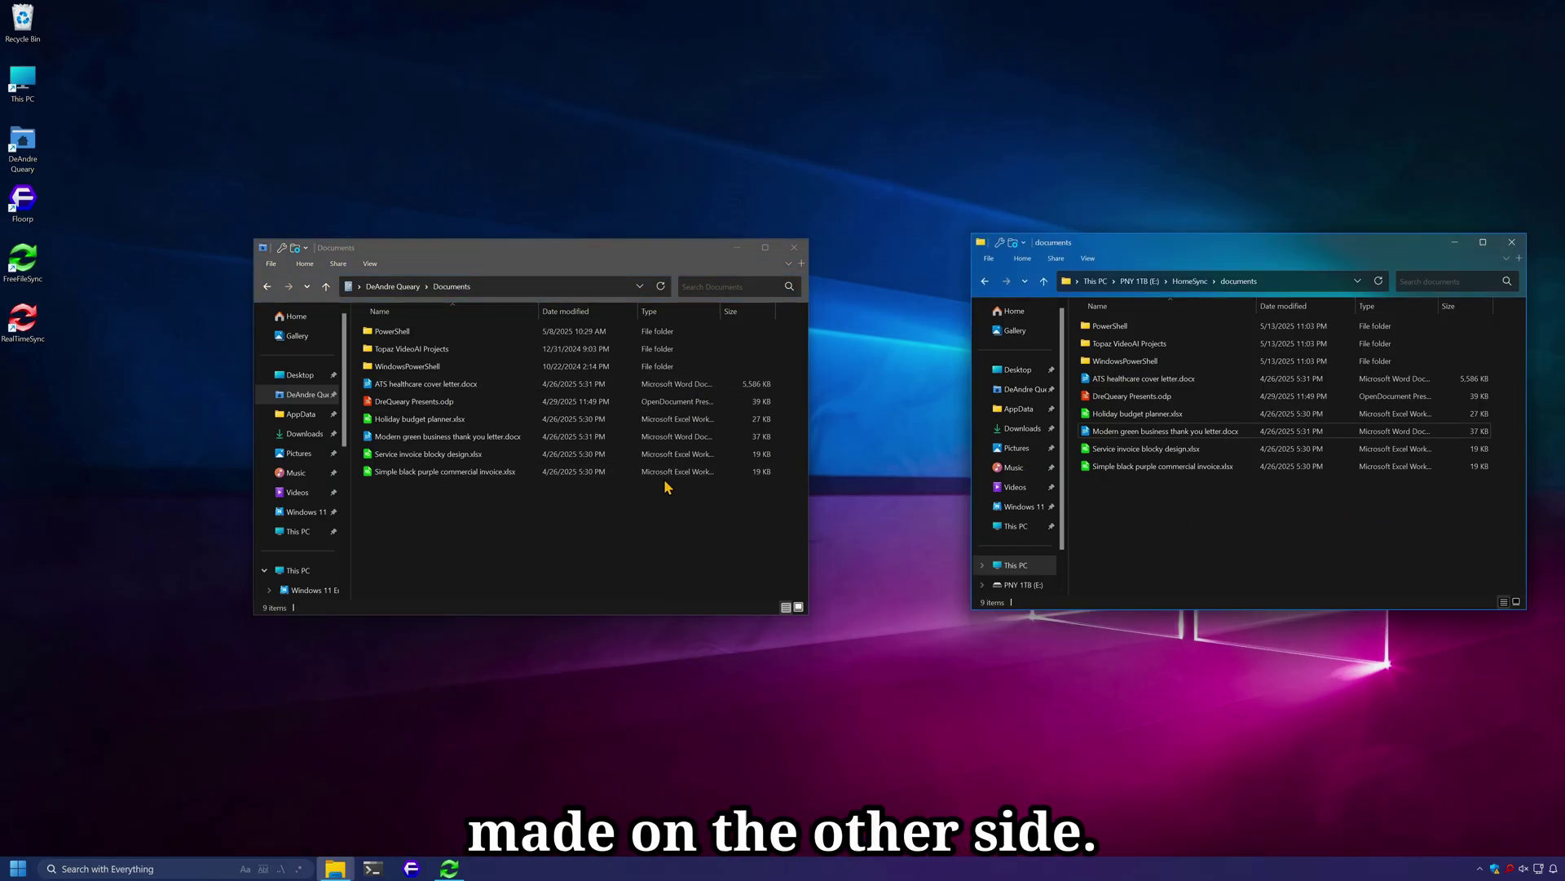
left_click(1252, 415)
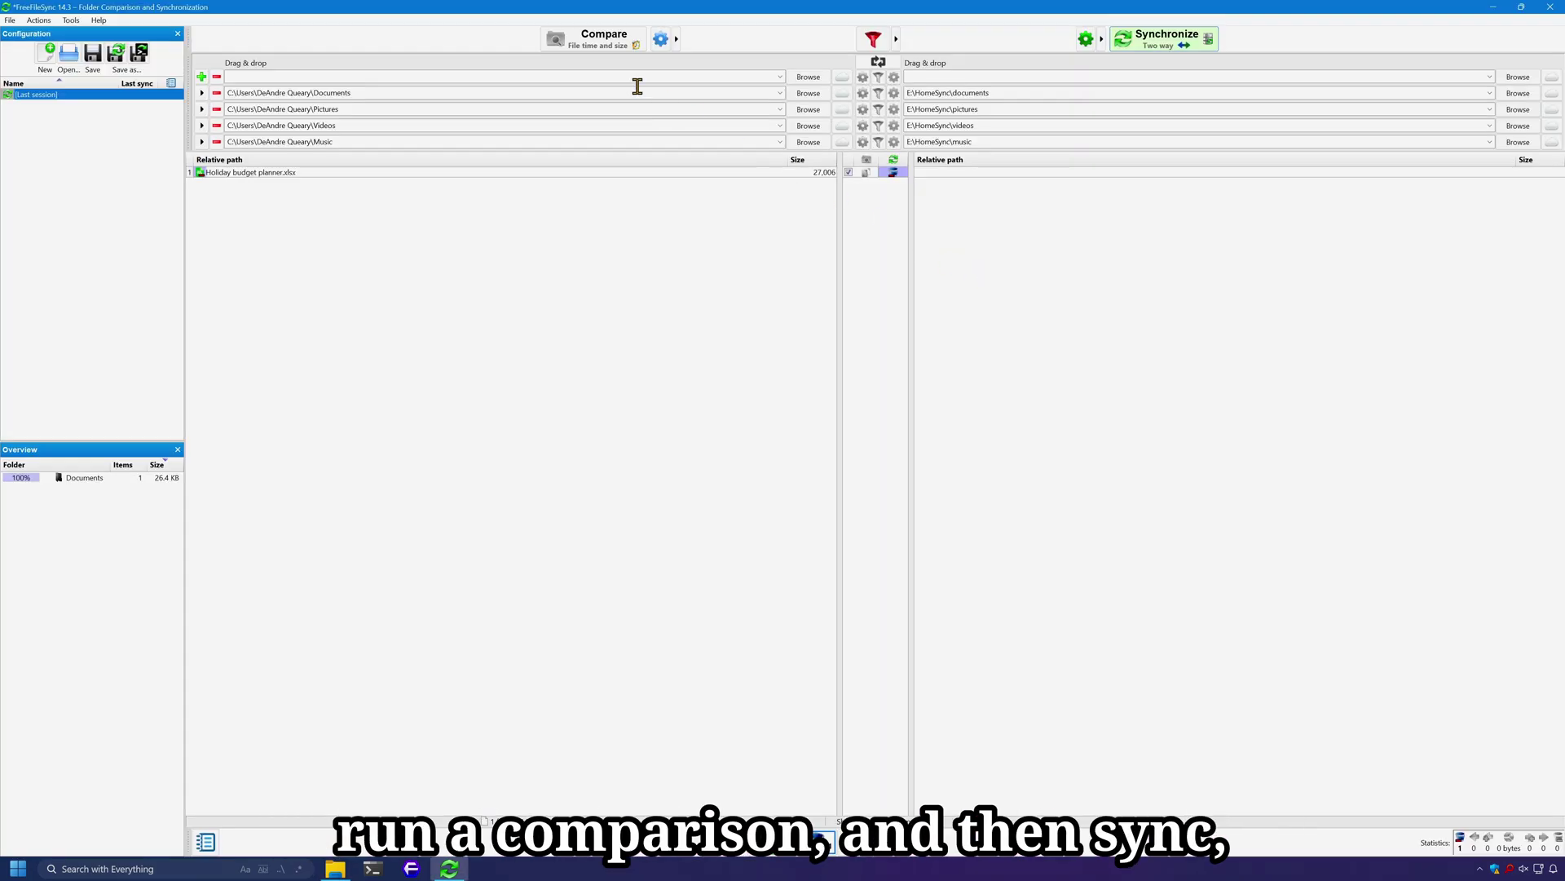
left_click(1170, 41)
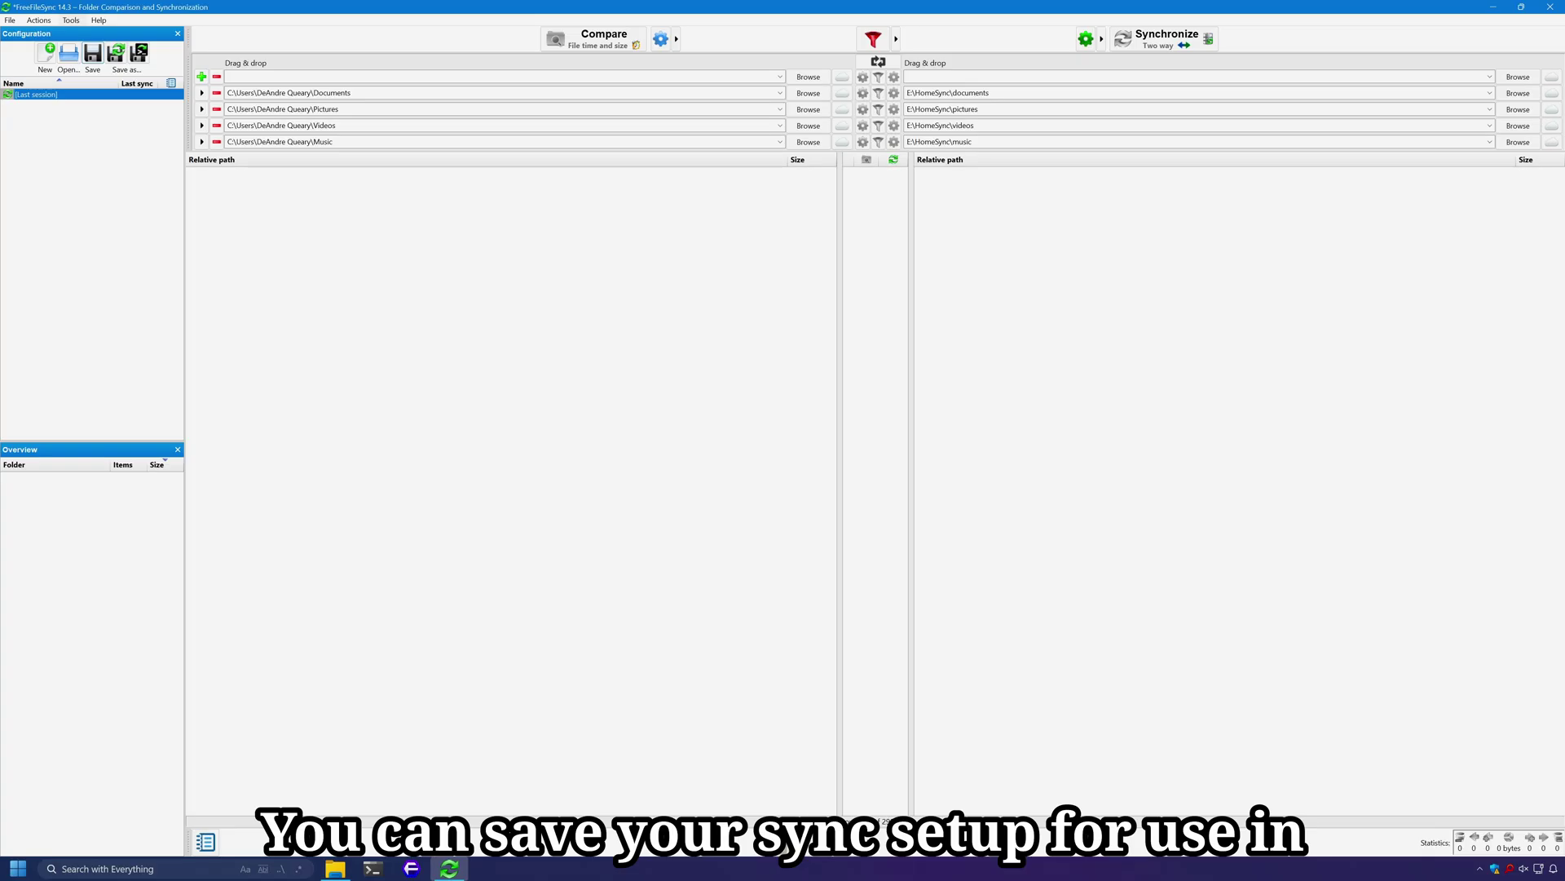
Save the current sync setup as SyncSettings.ffs_gui on the Desktop
left_click(92, 54)
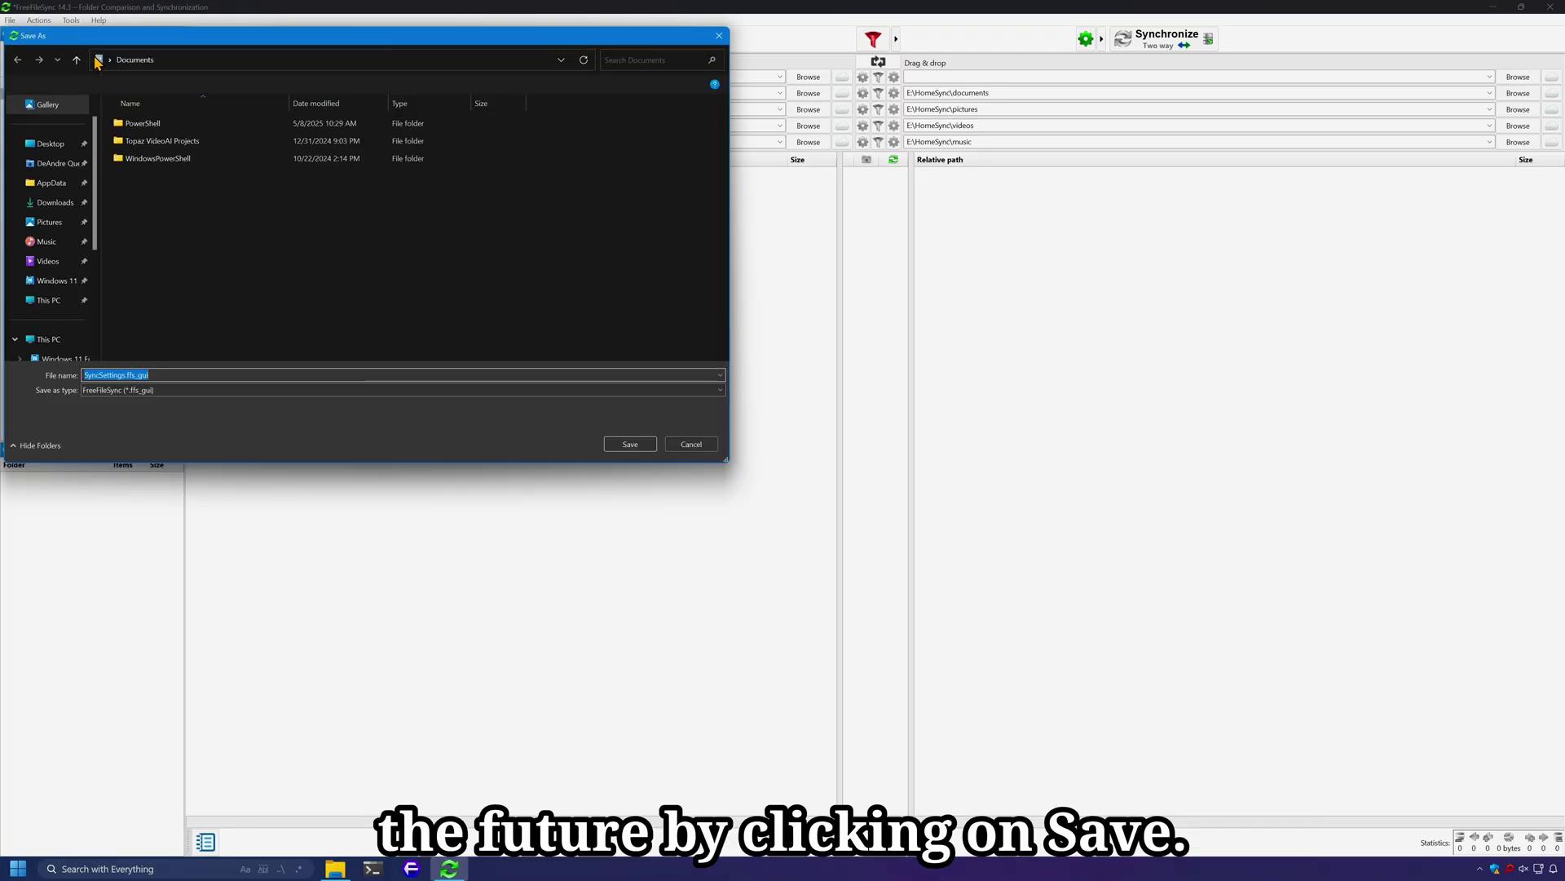
left_click(622, 443)
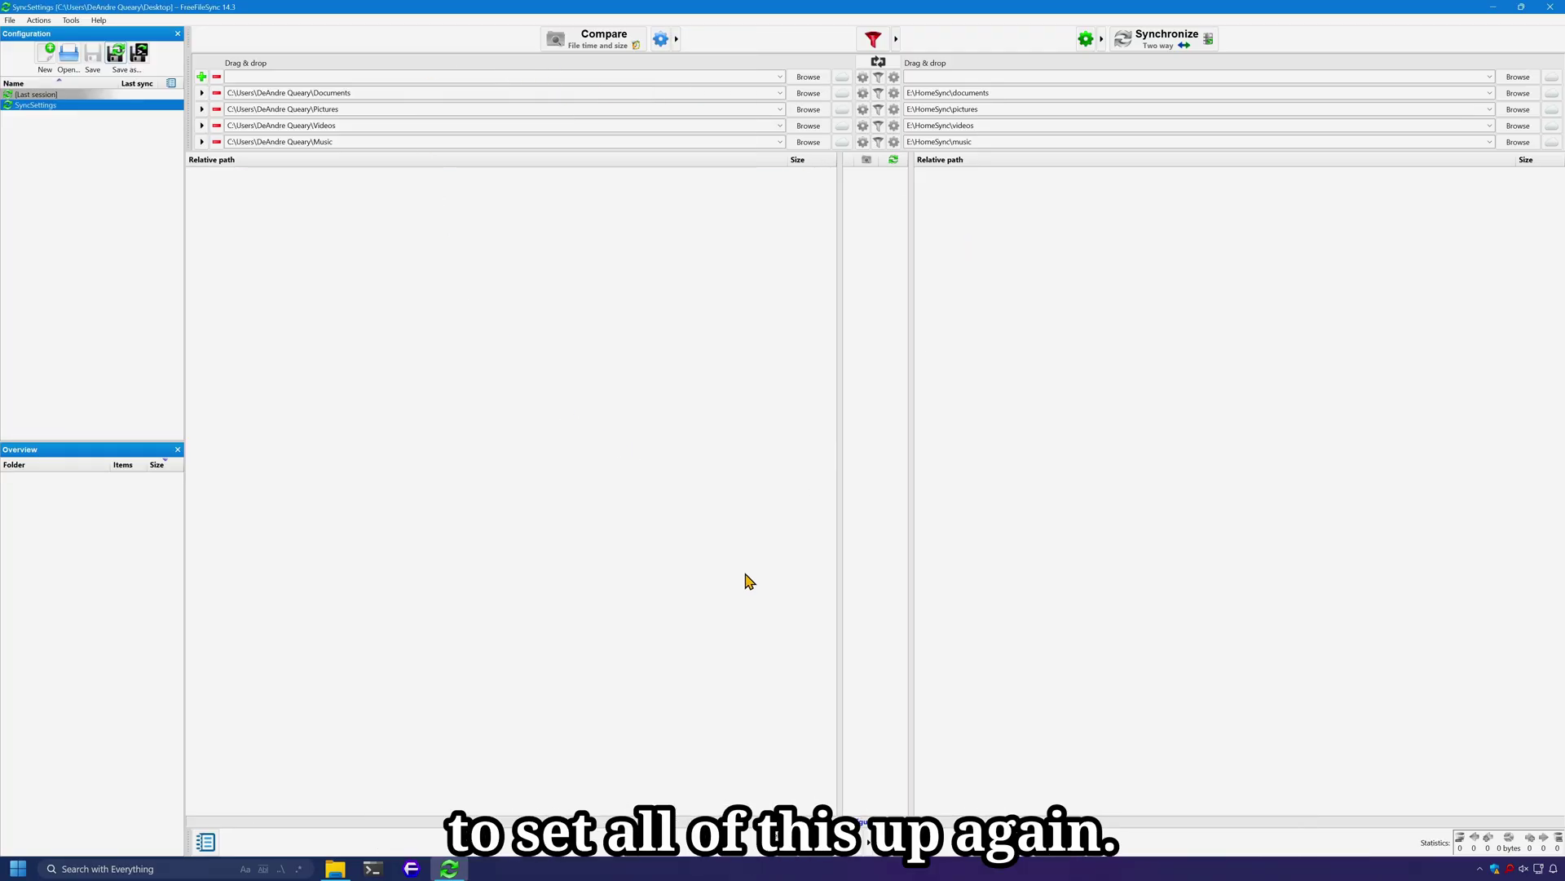
Switch comparison from File content to File size, then select the Documents folder pair
left_click(662, 41)
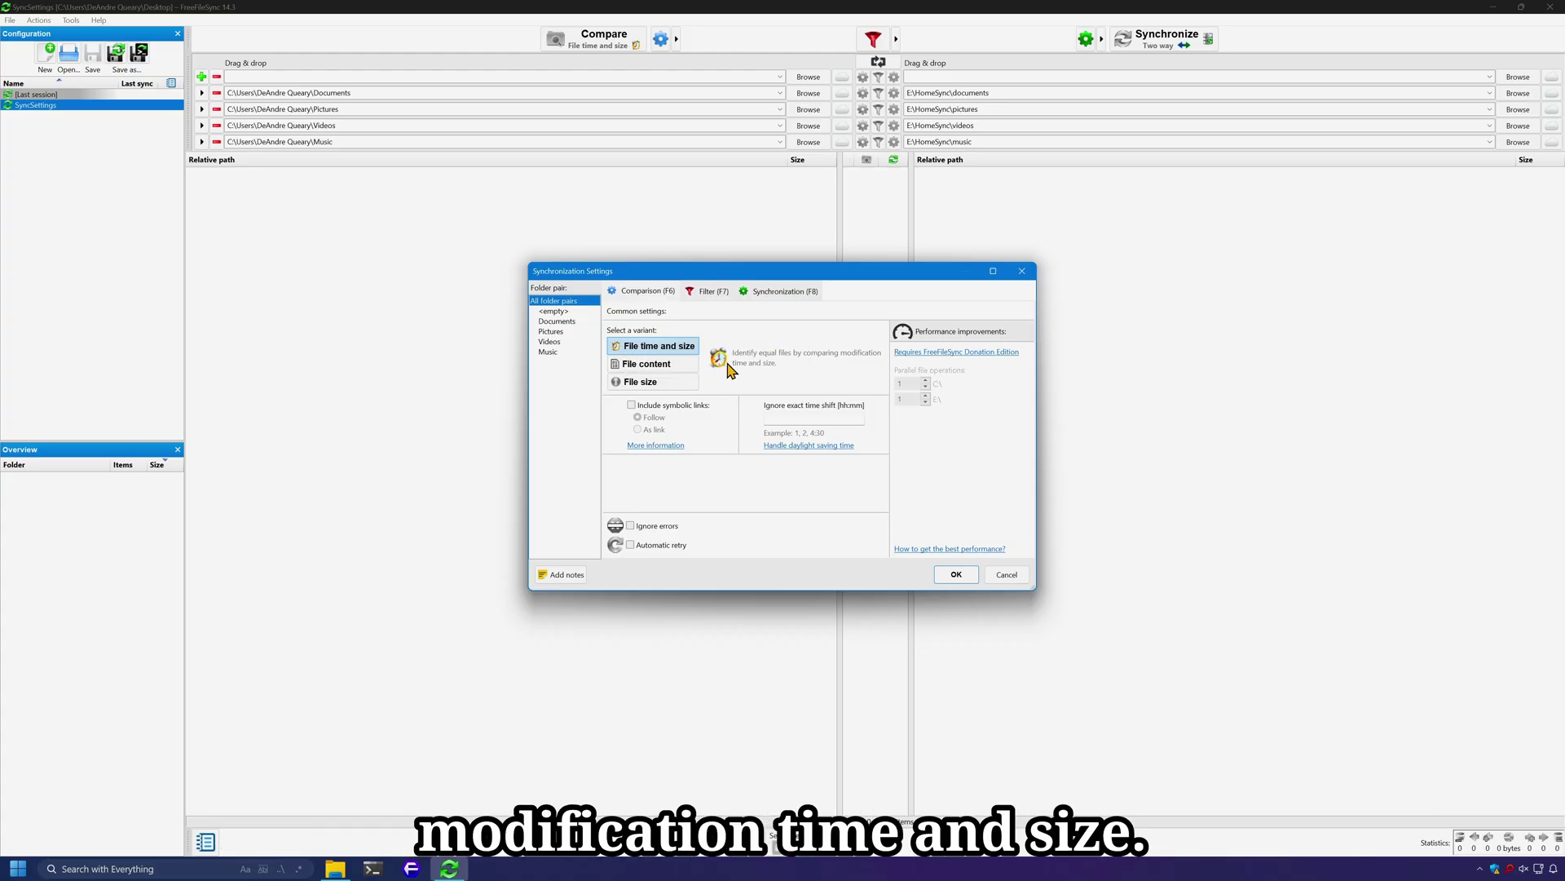
left_click(653, 364)
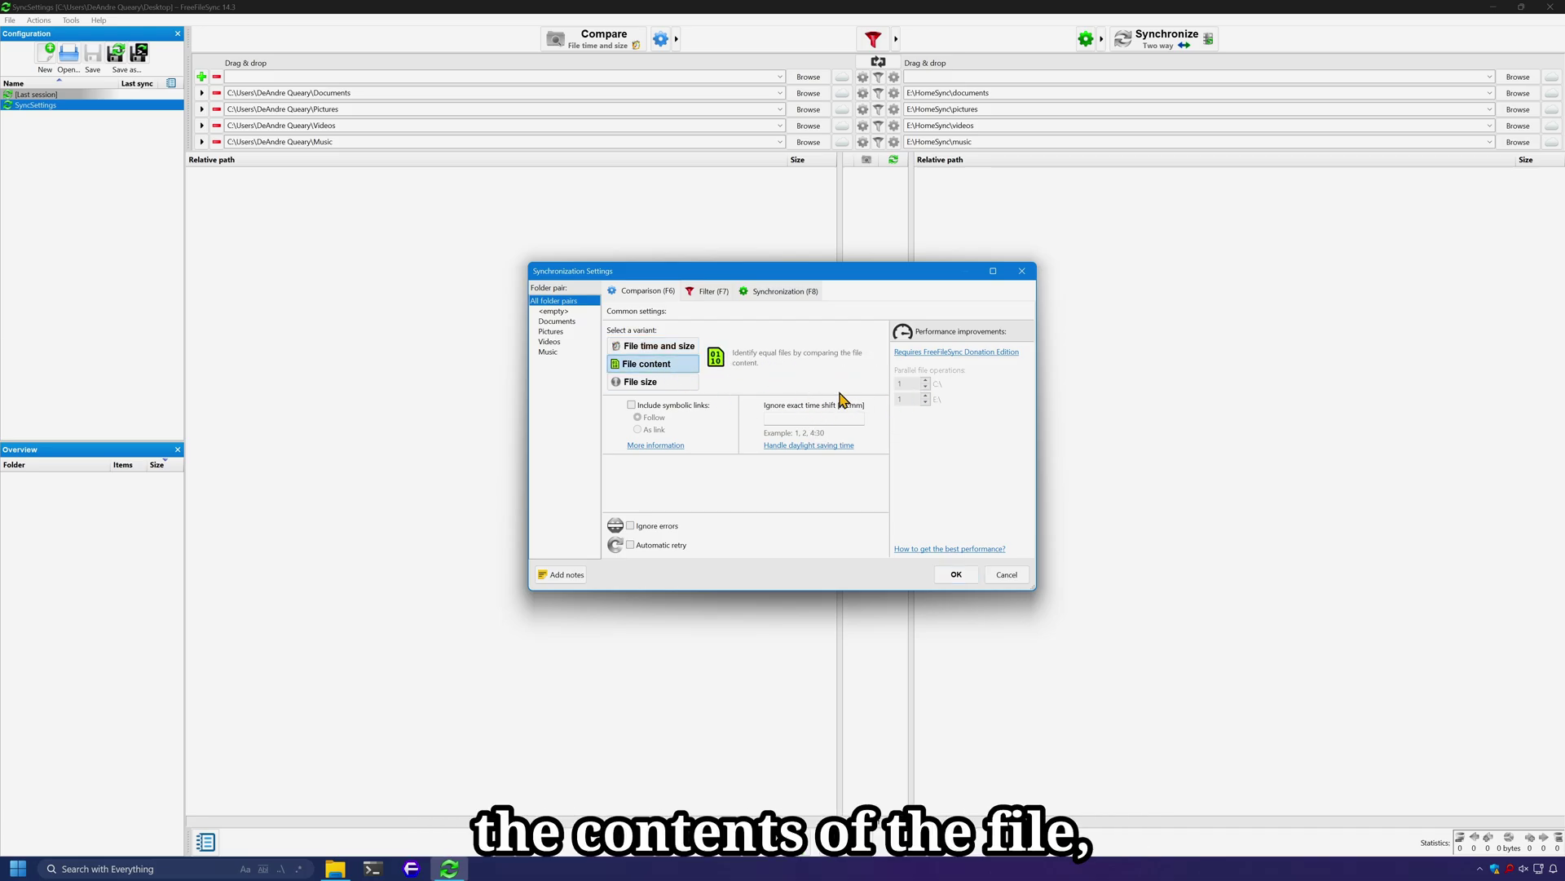
left_click(652, 381)
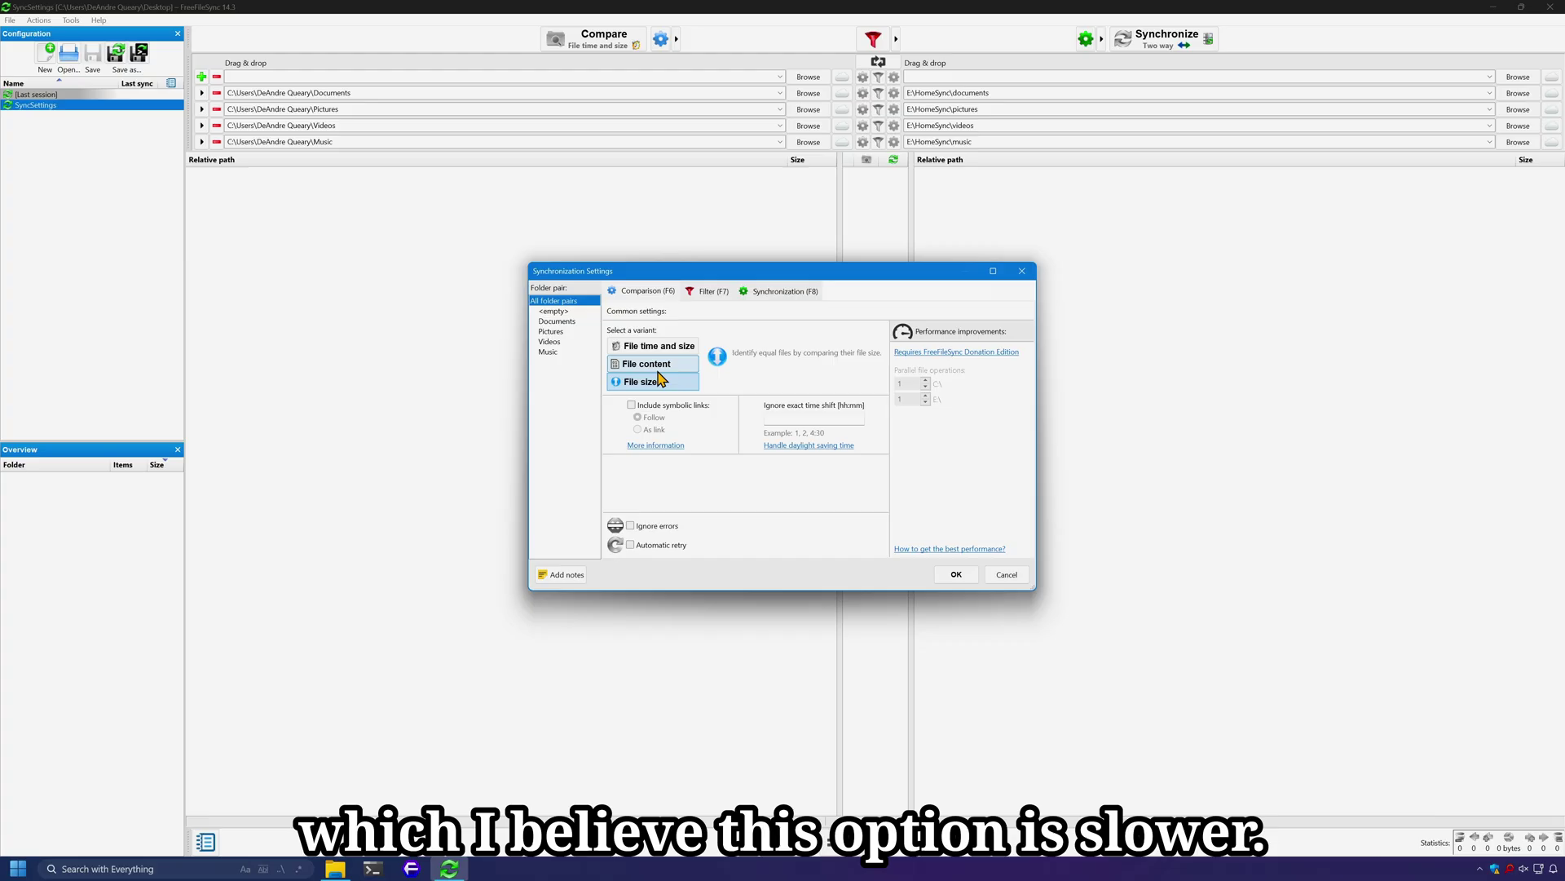
left_click(562, 323)
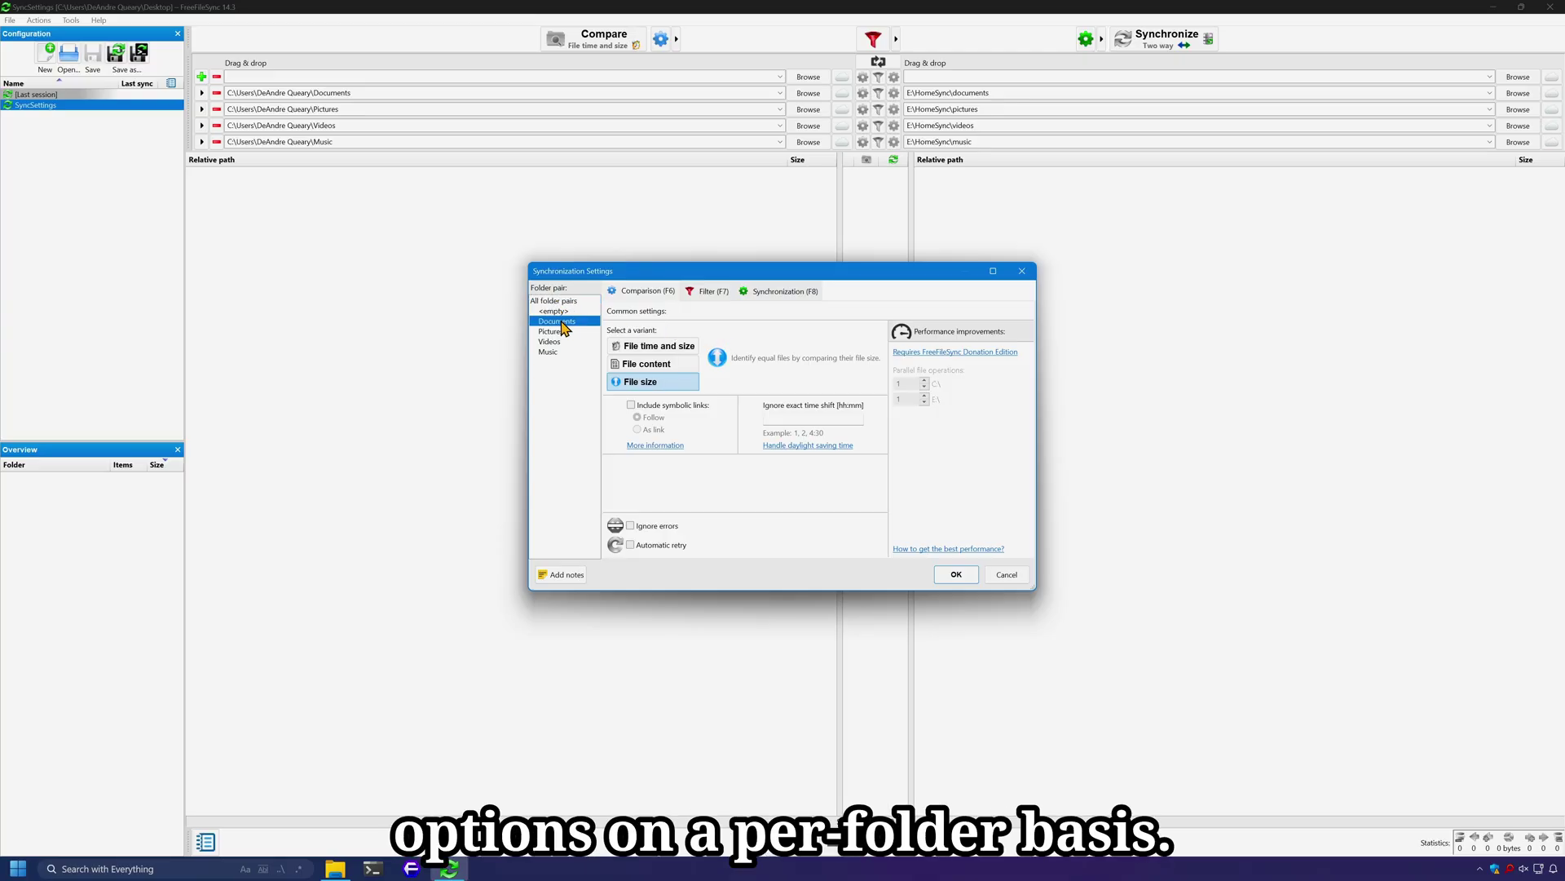
Give the Videos folder pair its own File size comparison; other pairs keep File time and size
left_click(557, 300)
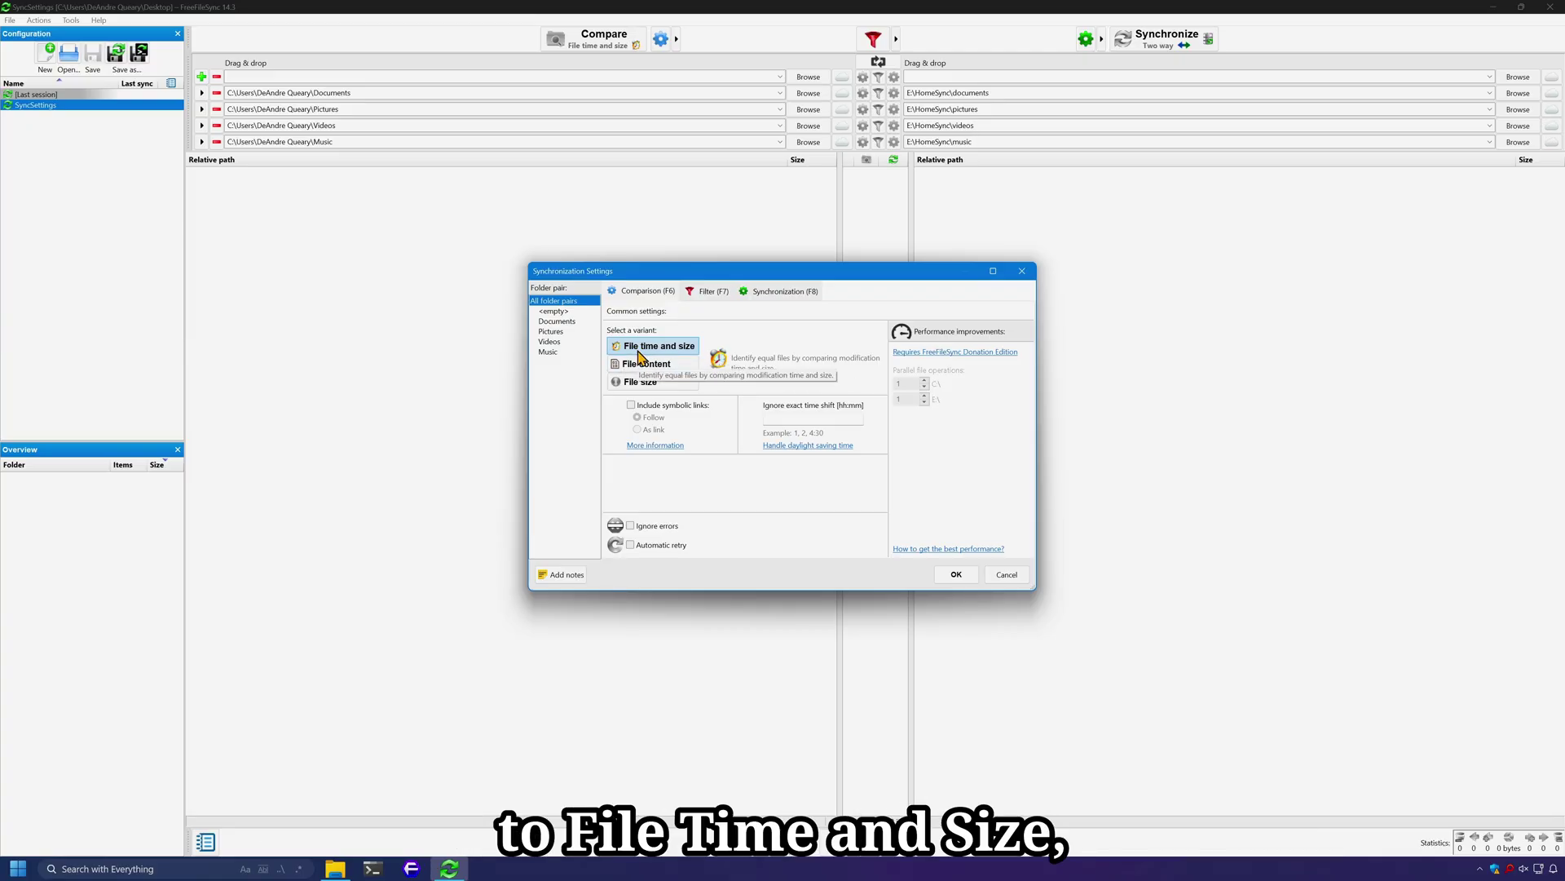
left_click(567, 343)
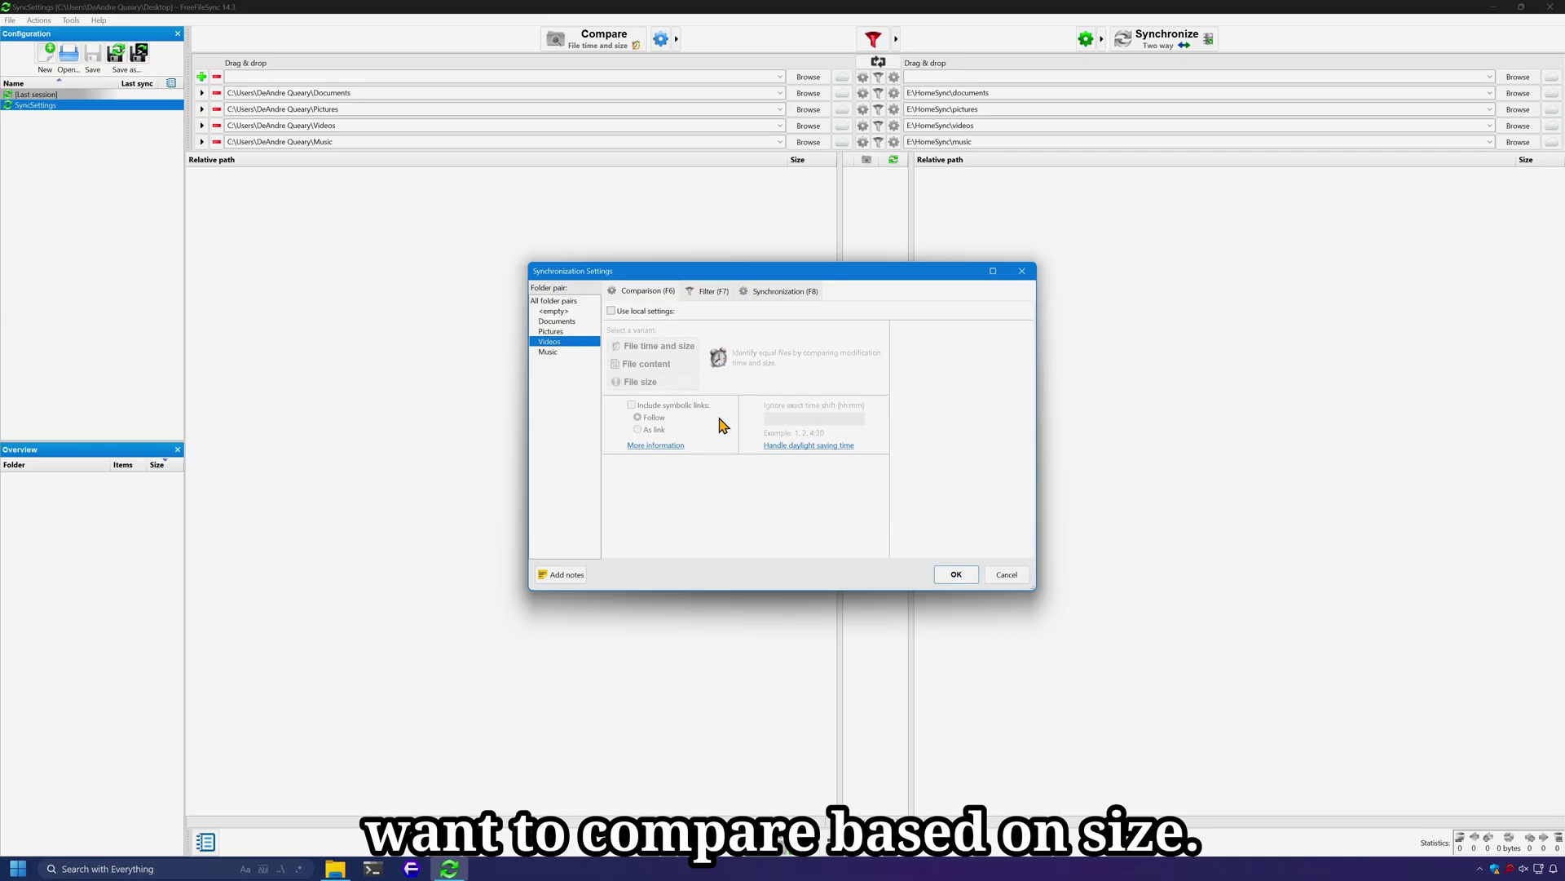
left_click(644, 311)
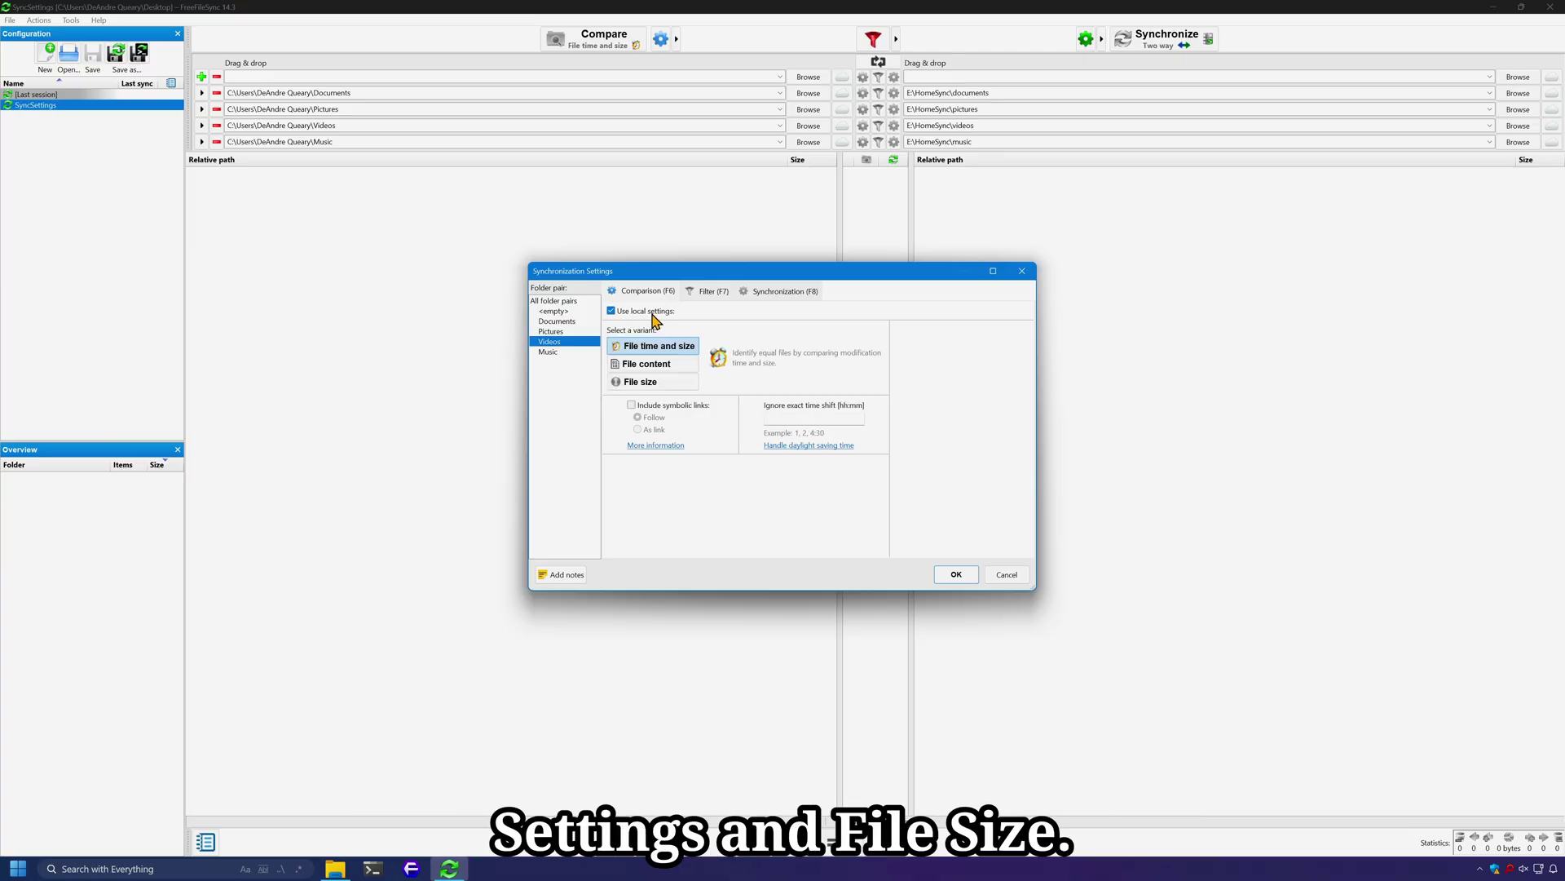
left_click(675, 384)
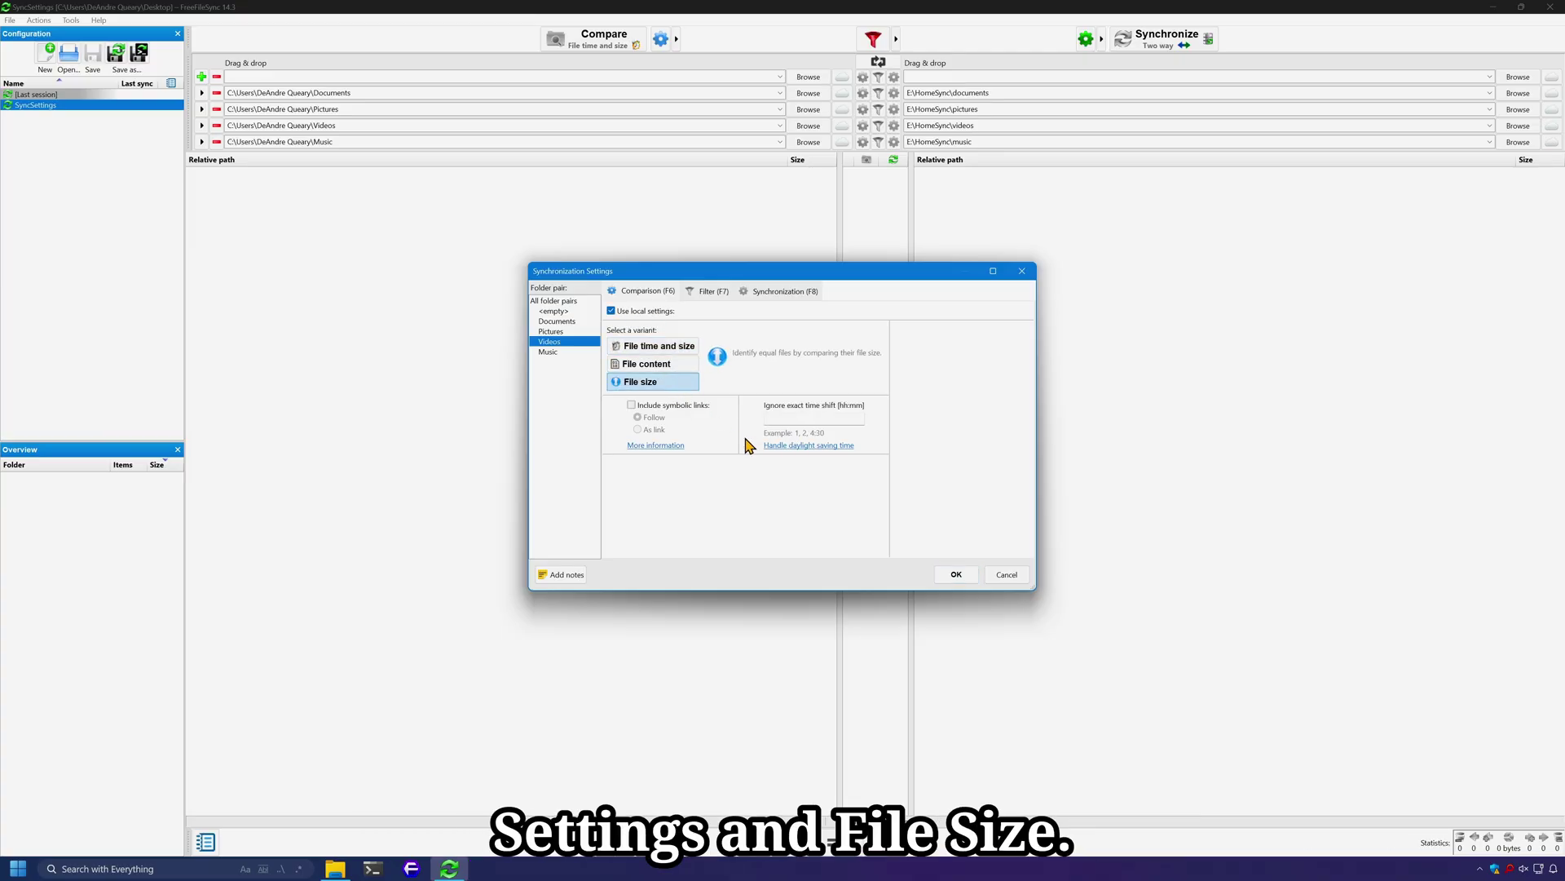
left_click(551, 301)
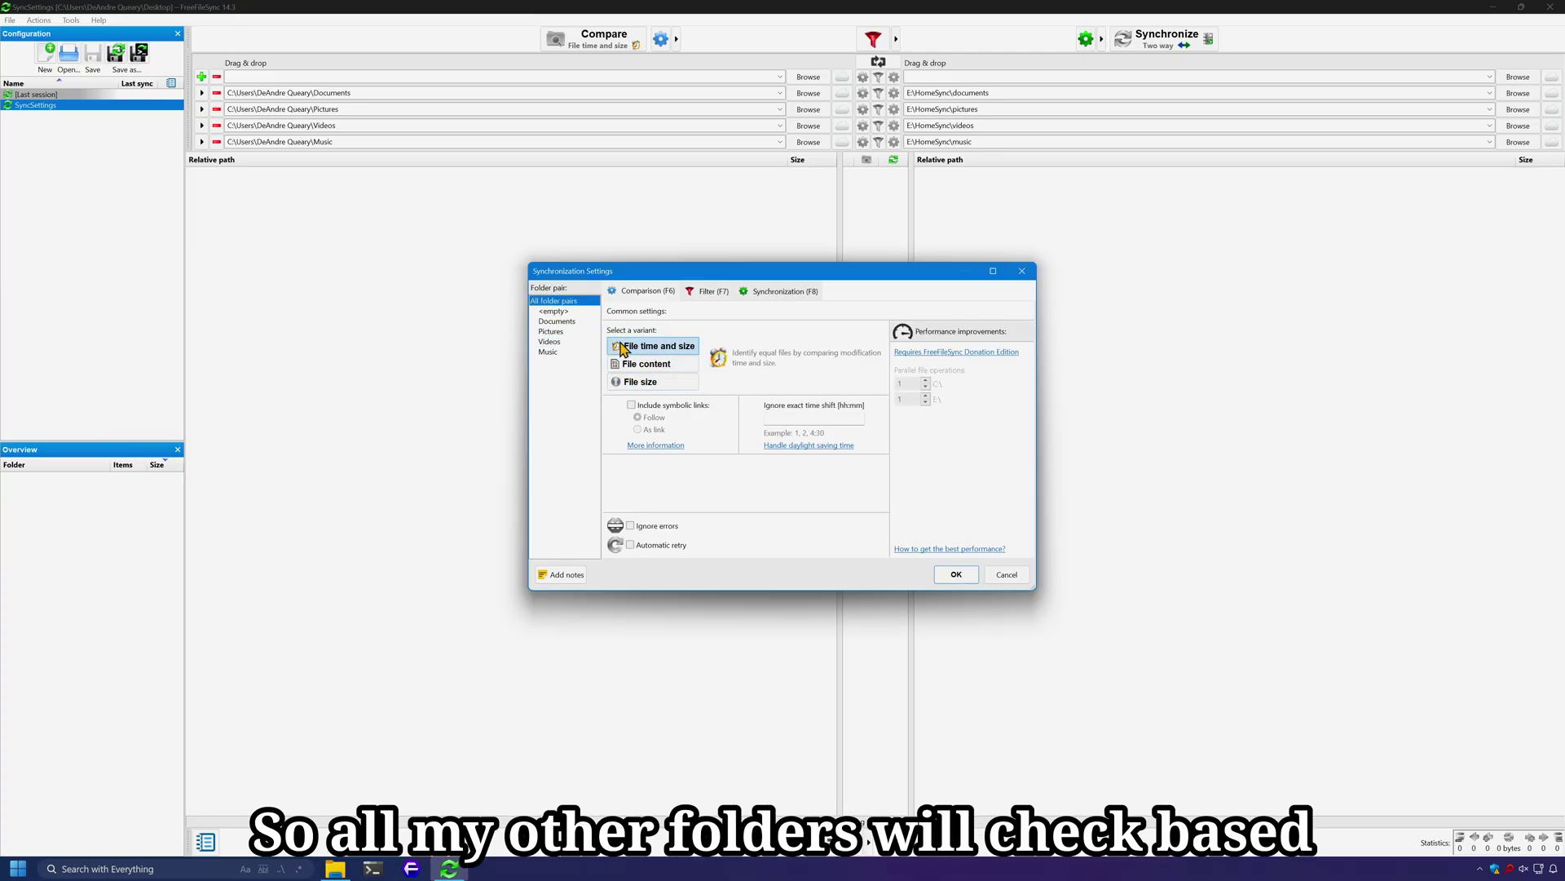
Enable Ignore errors for all folder pairs, turning Automatic retry on and back off
left_click(567, 342)
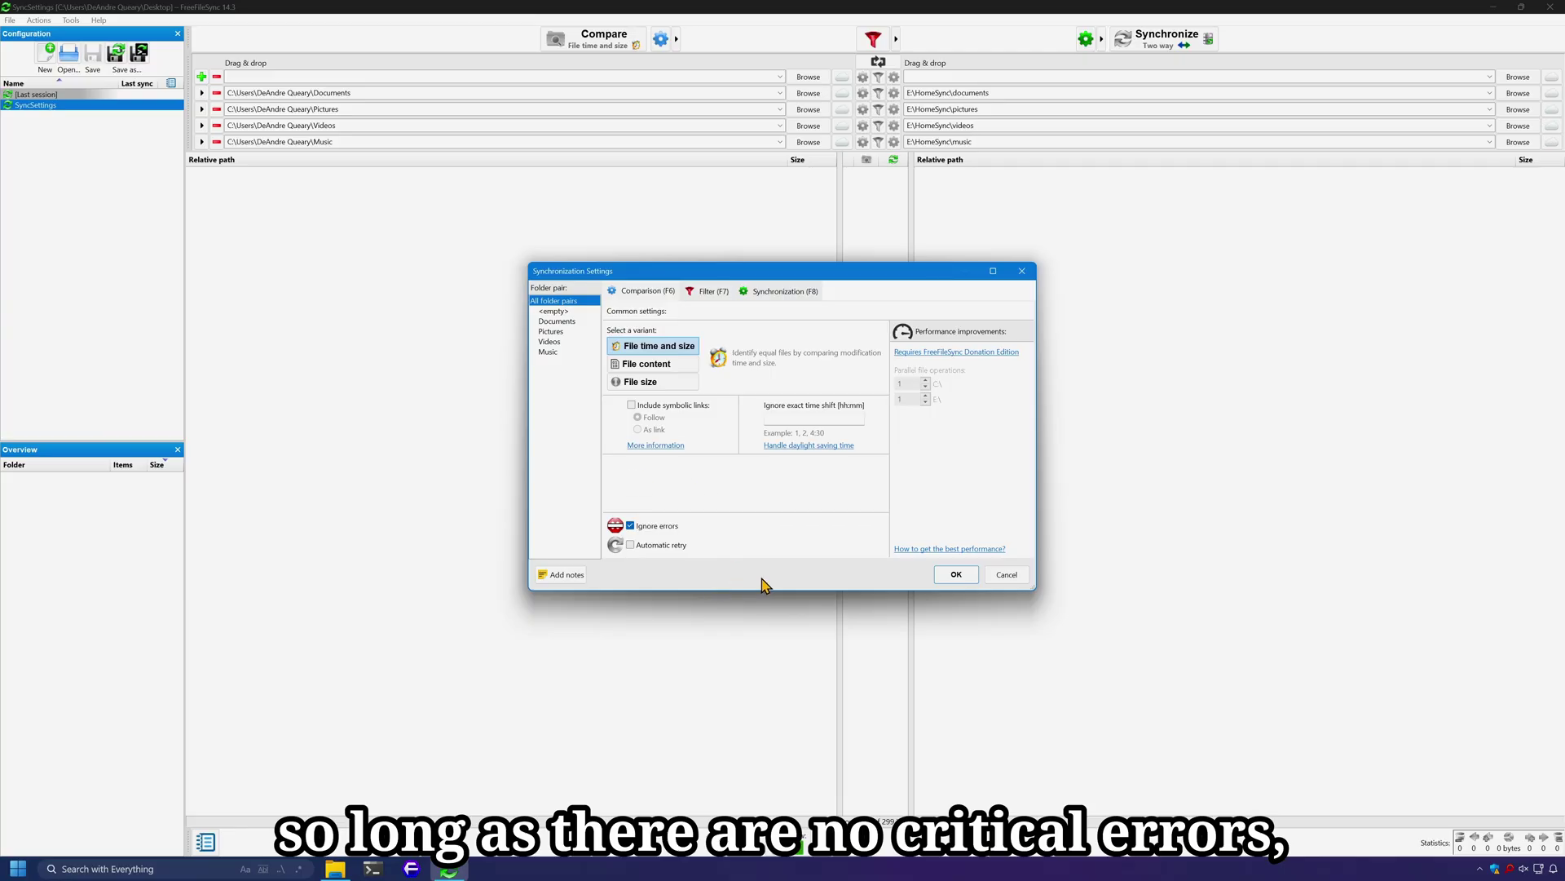
left_click(657, 545)
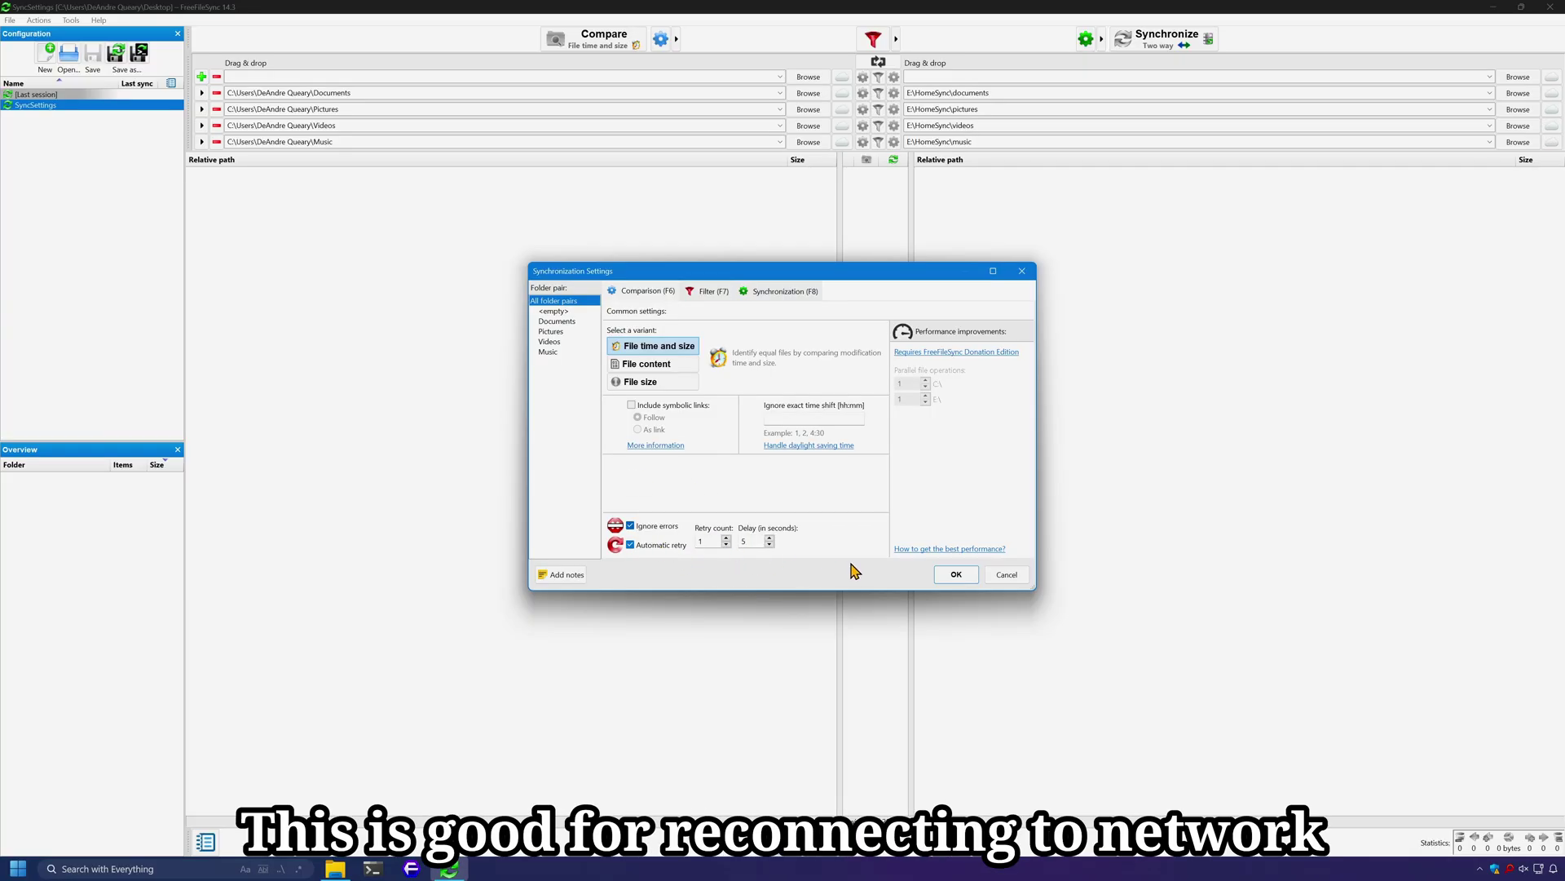
left_click(677, 548)
Show the Filter rules and highlight the default excludes, such as thumbs.db and System Volume Information
left_click(710, 292)
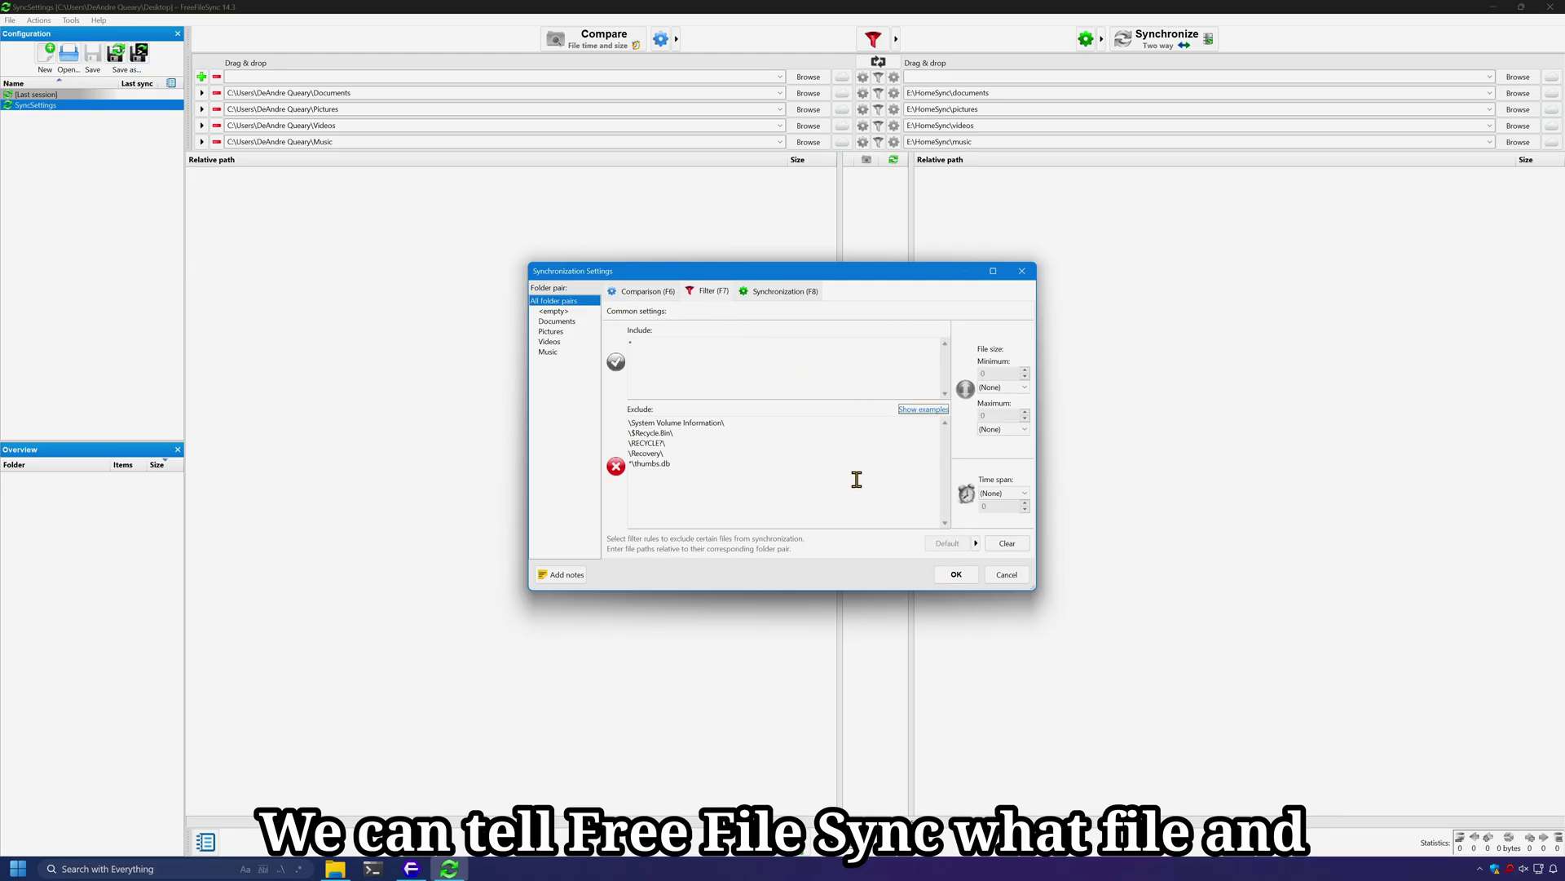
left_click(734, 357)
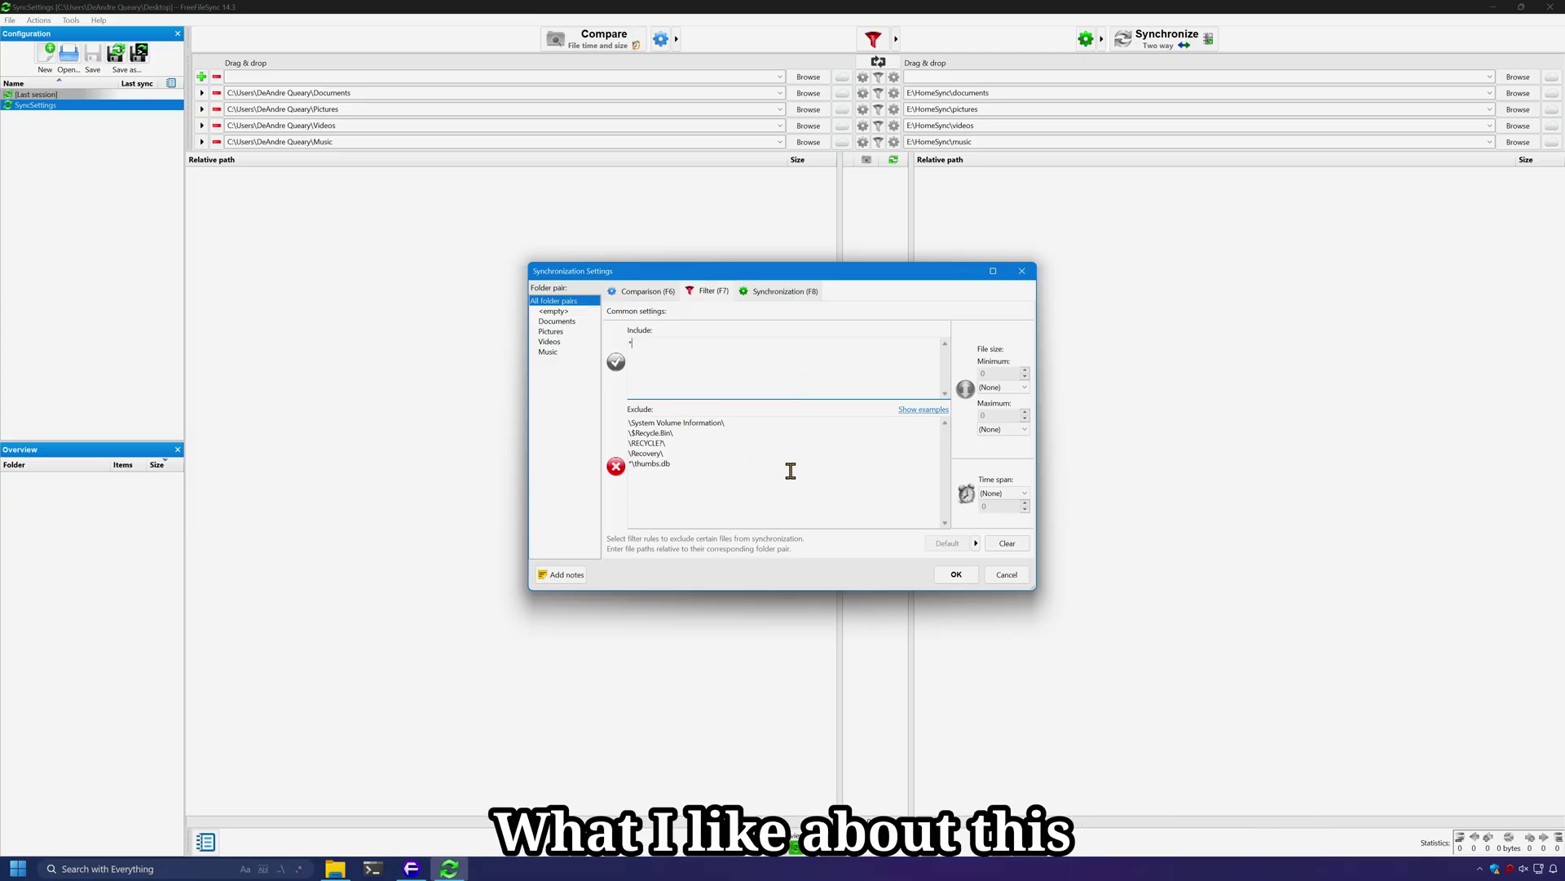
left_click_drag(760, 494, 605, 421)
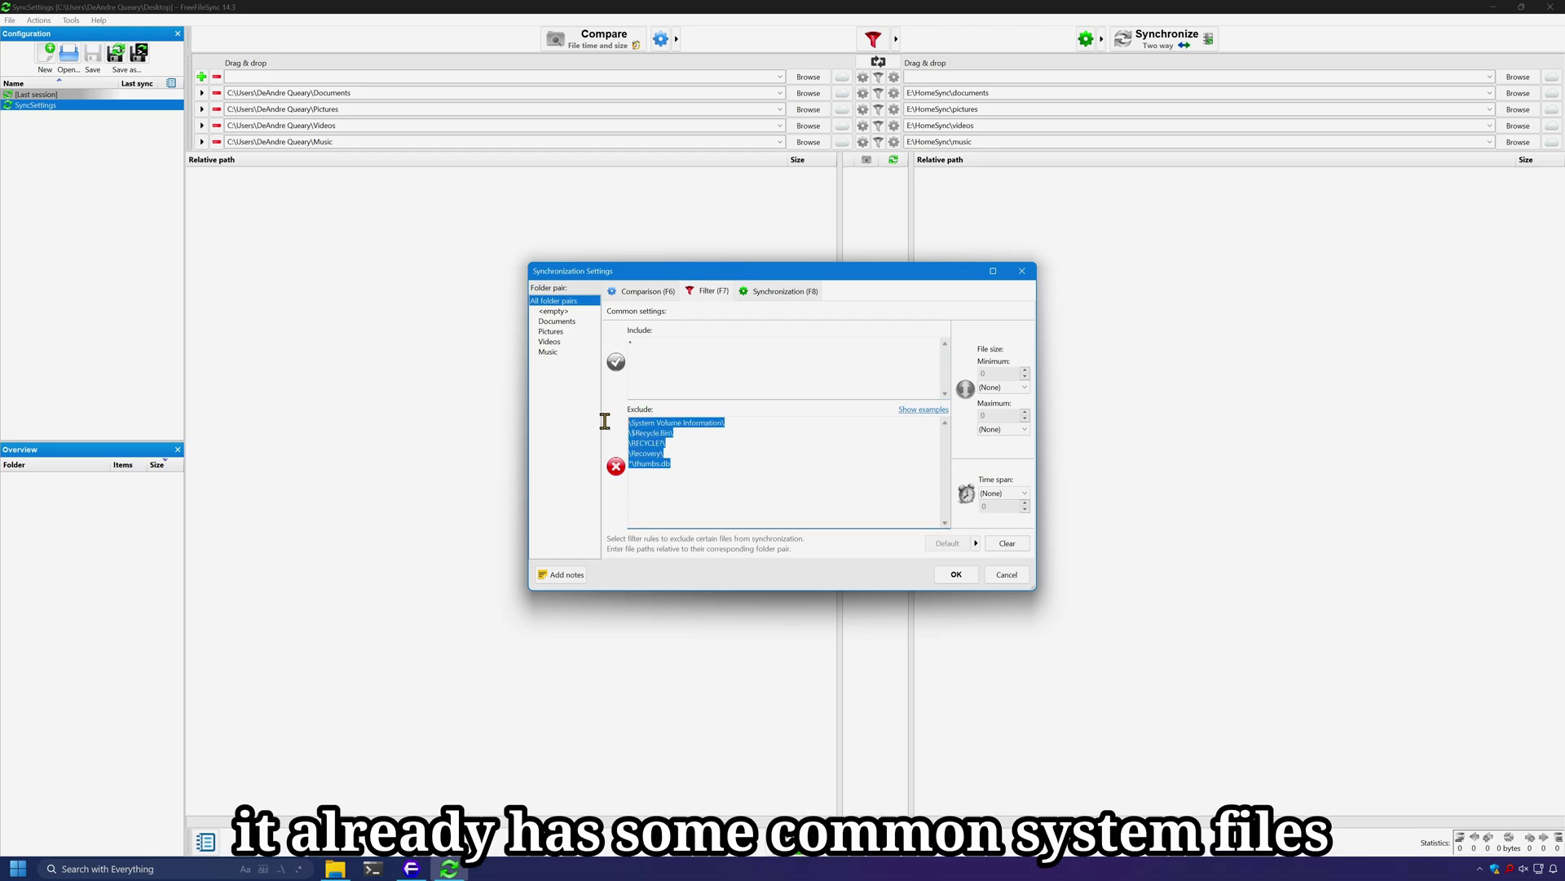
left_click(731, 479)
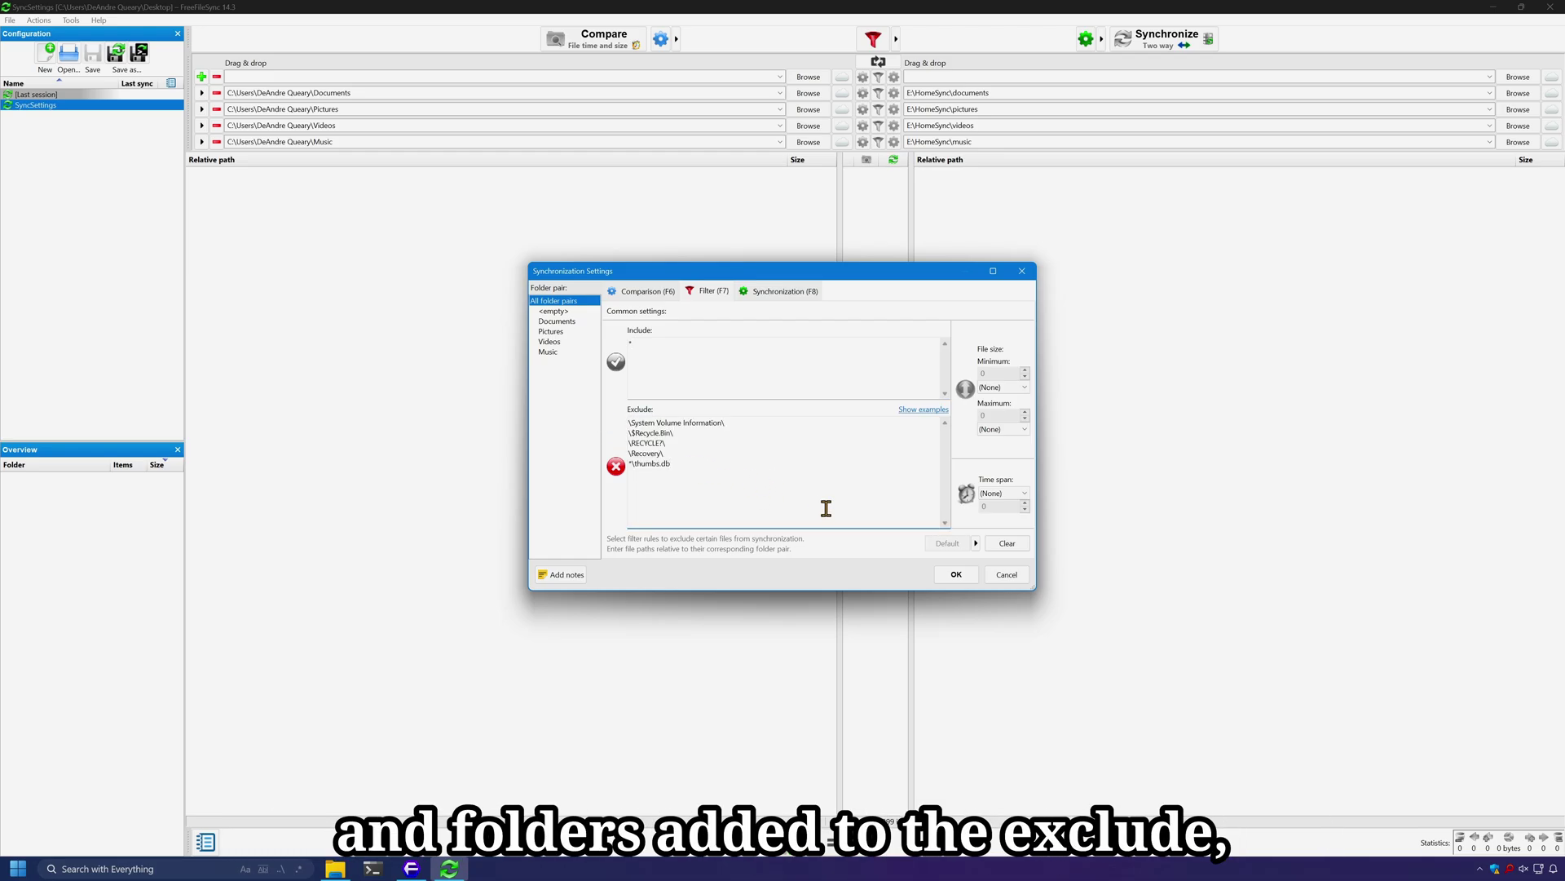
left_click_drag(695, 464, 601, 431)
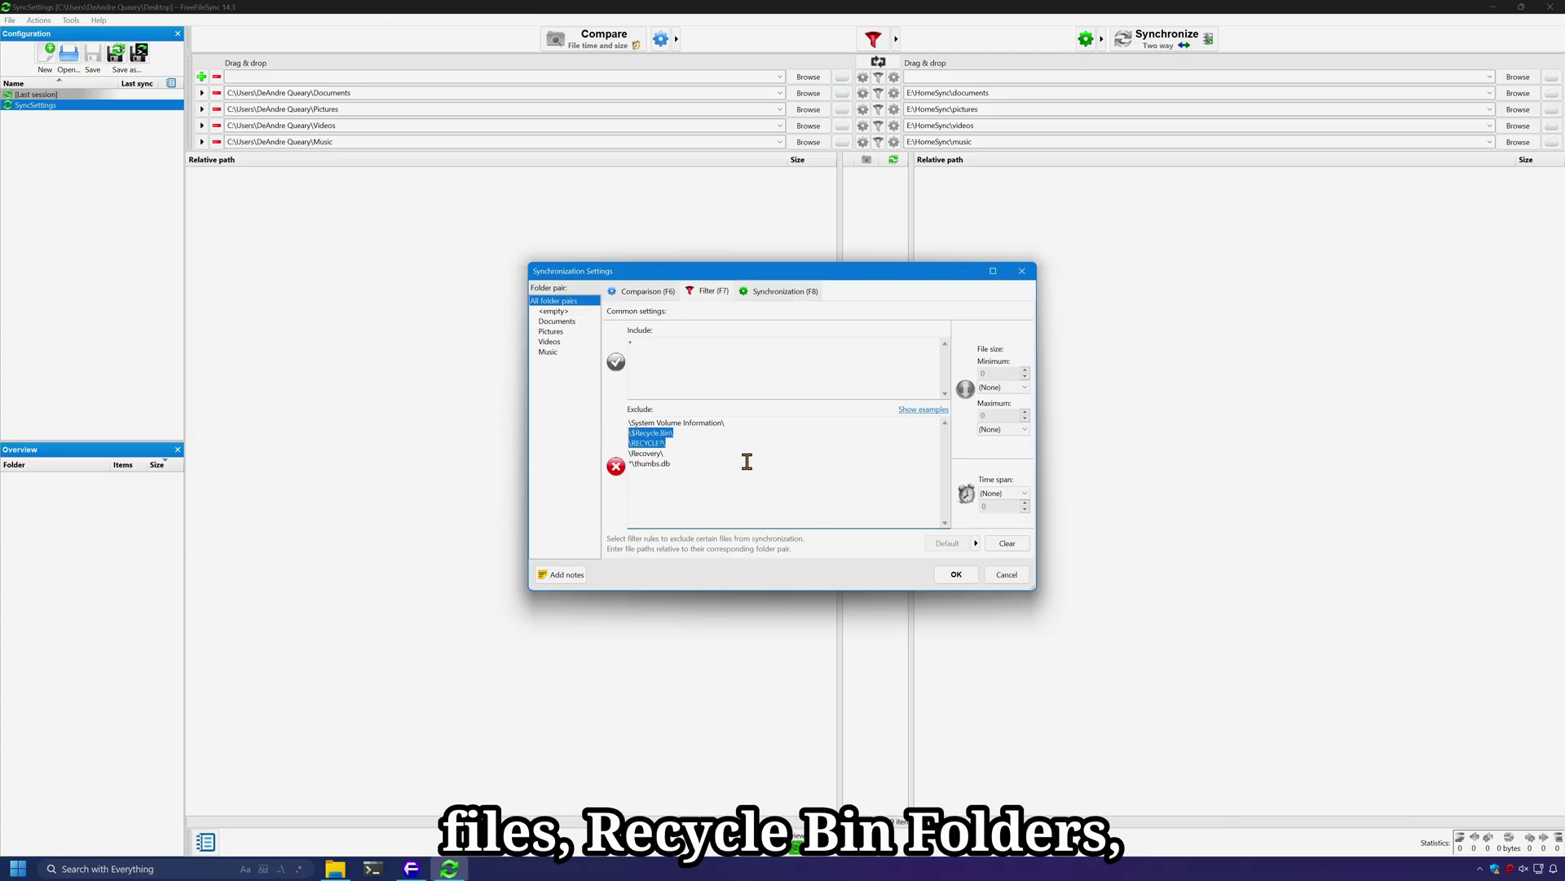
left_click_drag(758, 423, 593, 434)
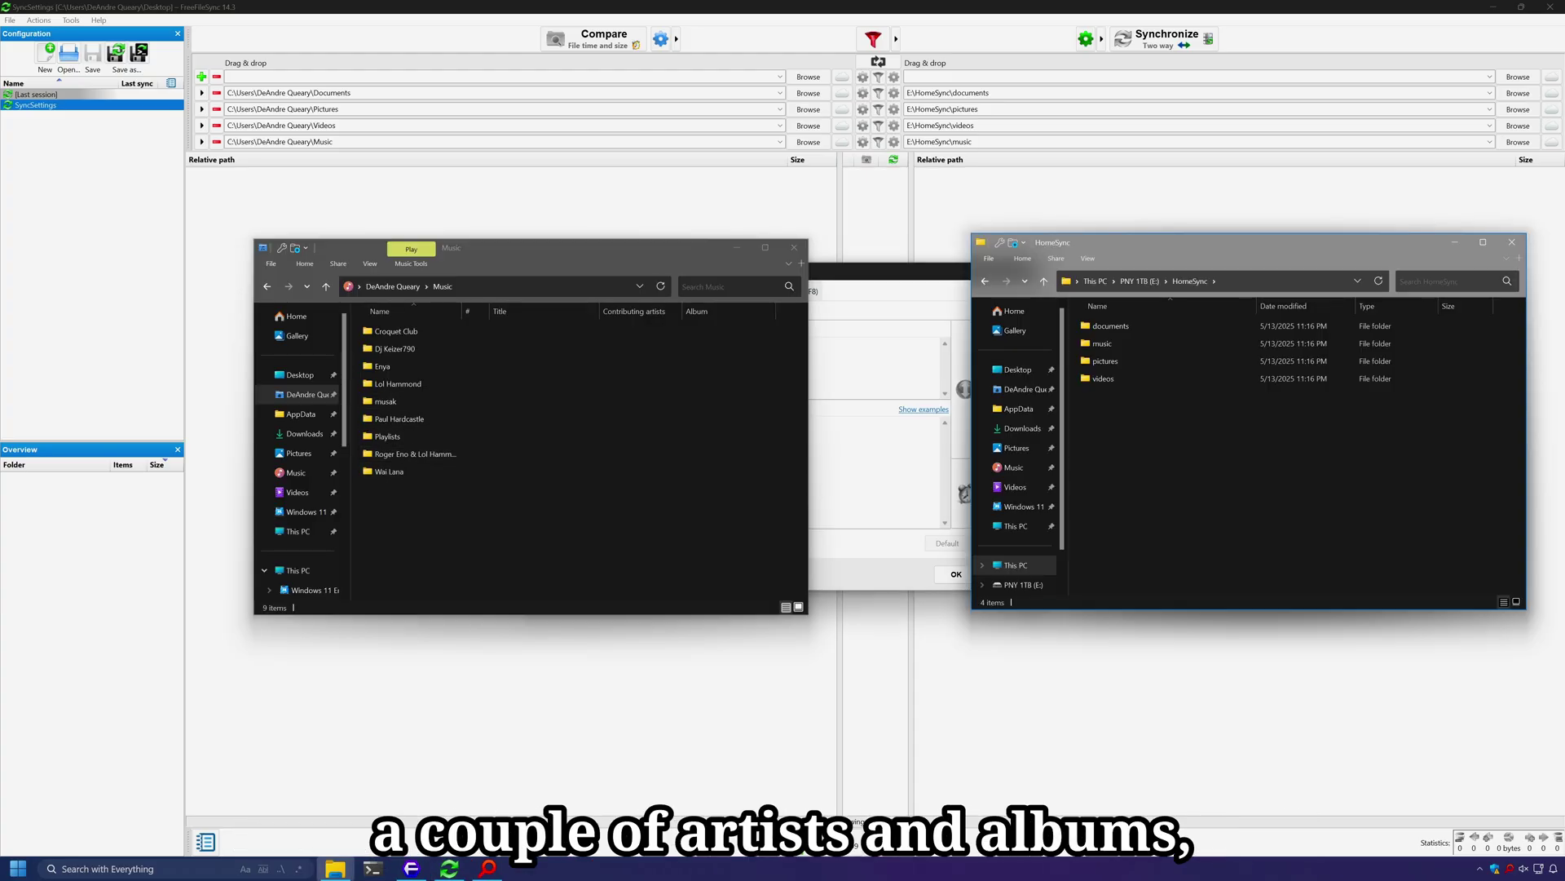
left_click(487, 868)
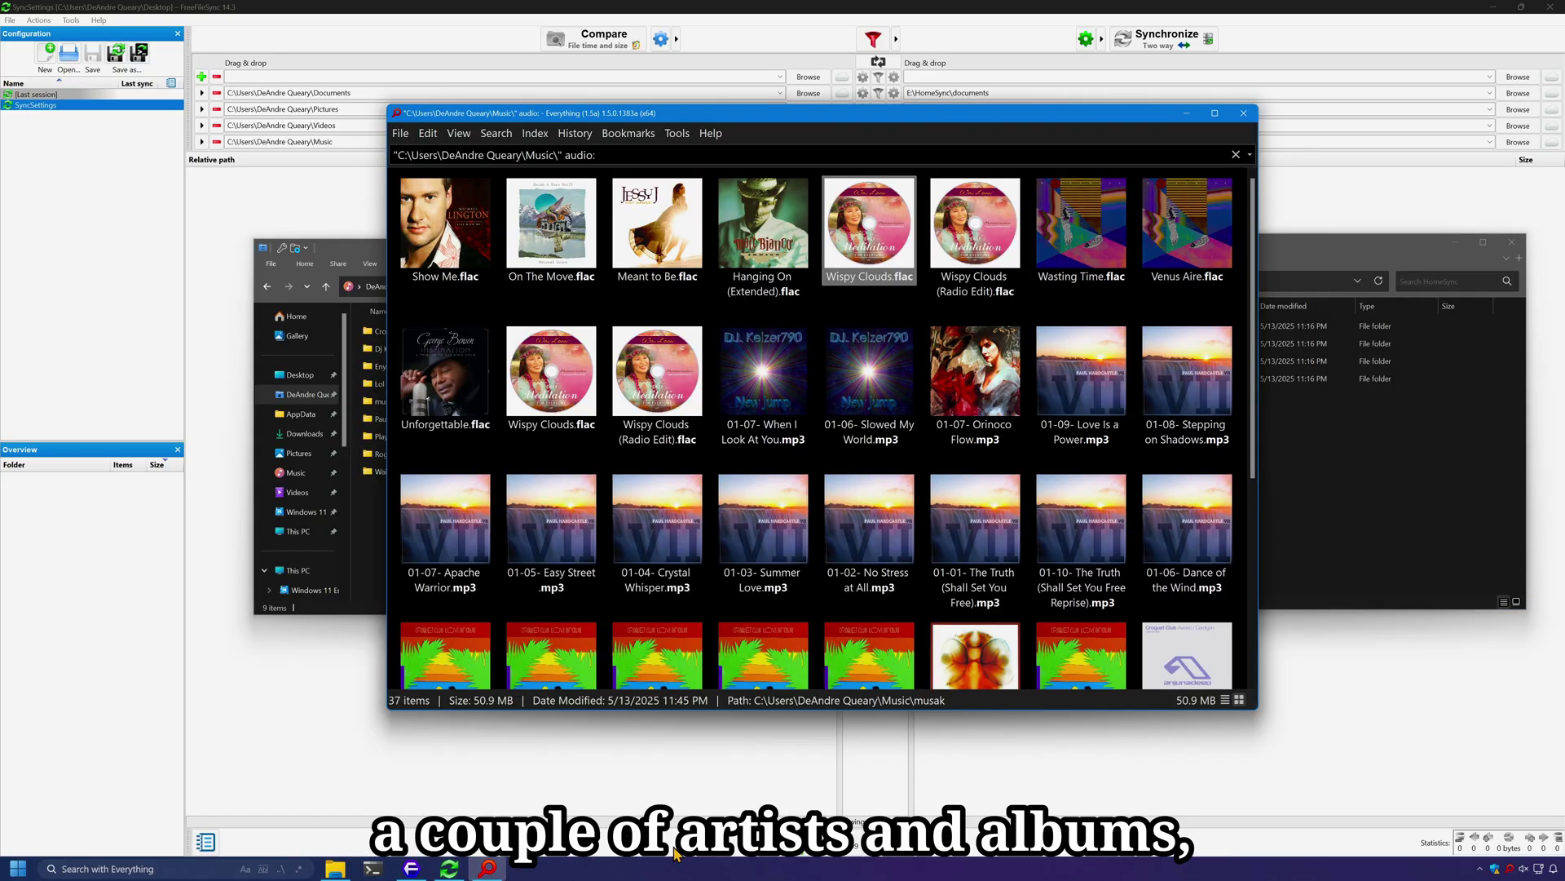
left_click(805, 385)
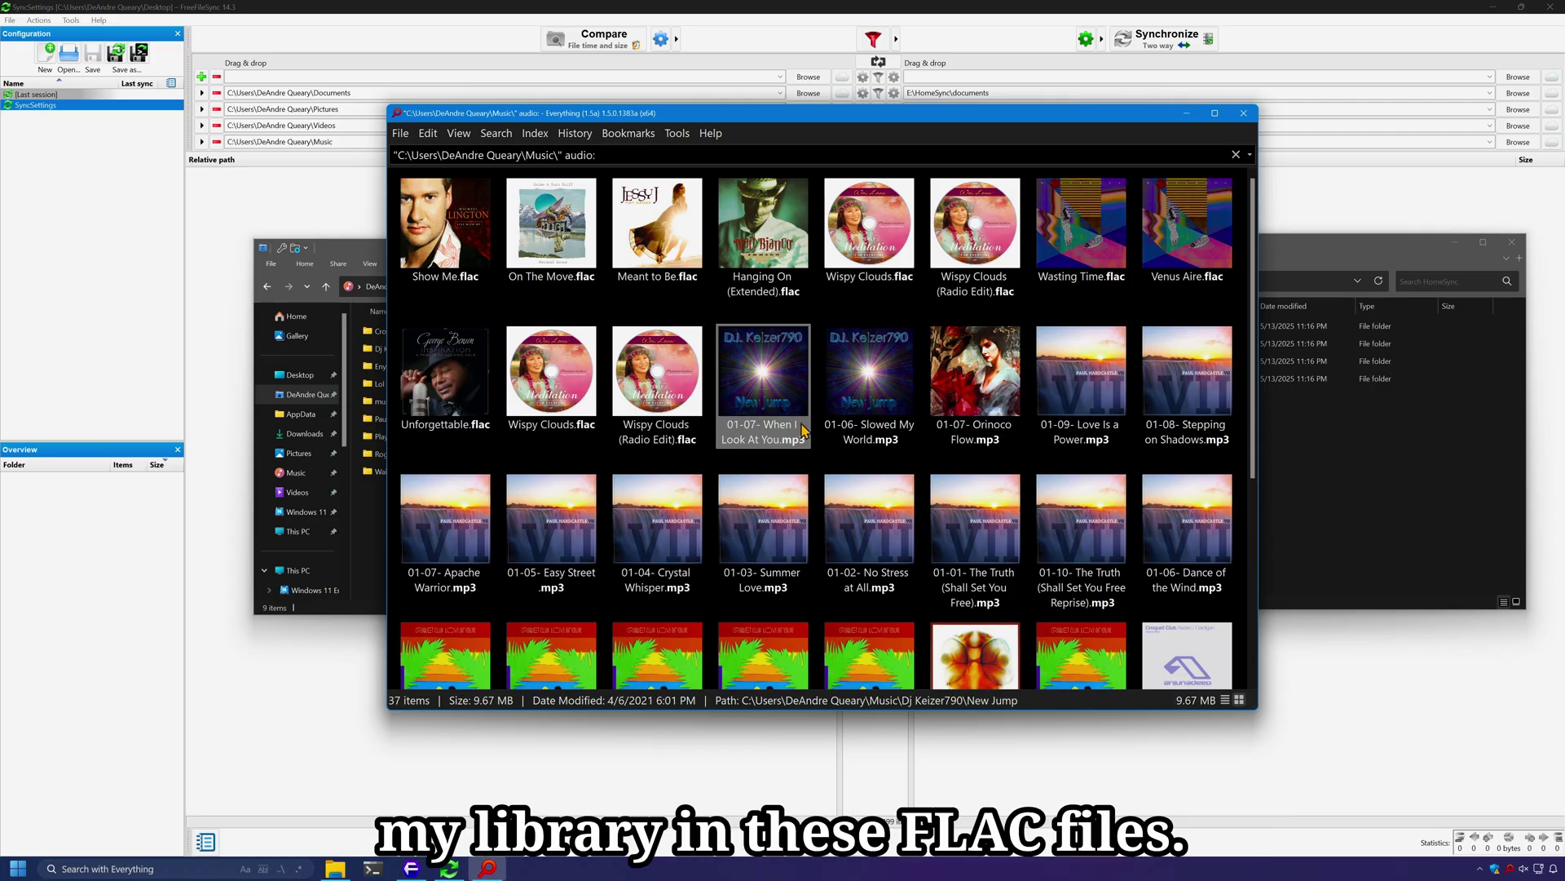
left_click(656, 407)
left_click(749, 379)
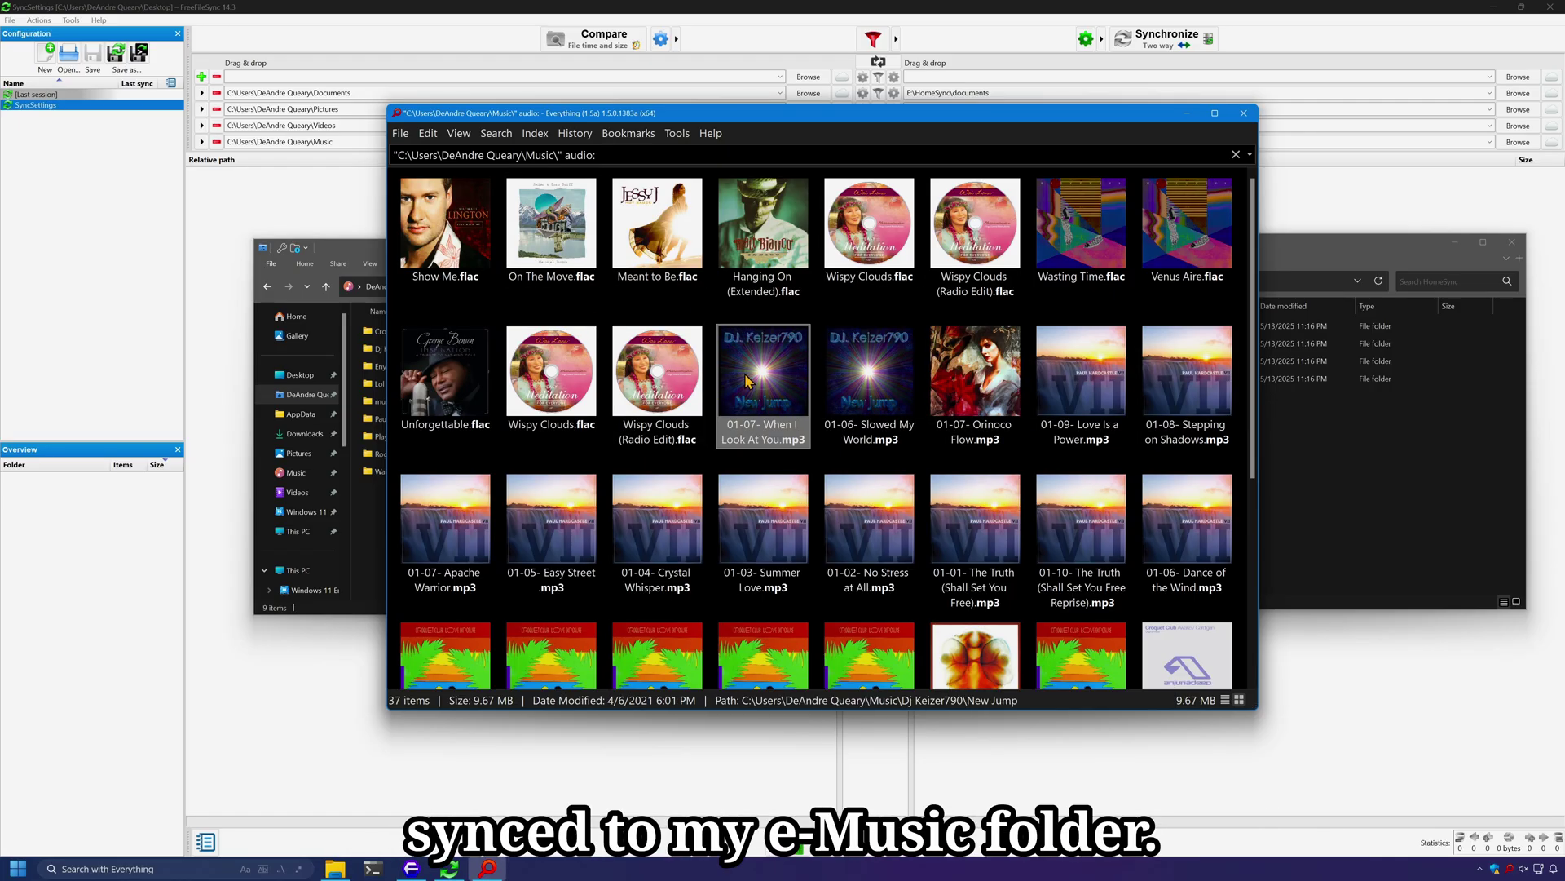
left_click(1327, 481)
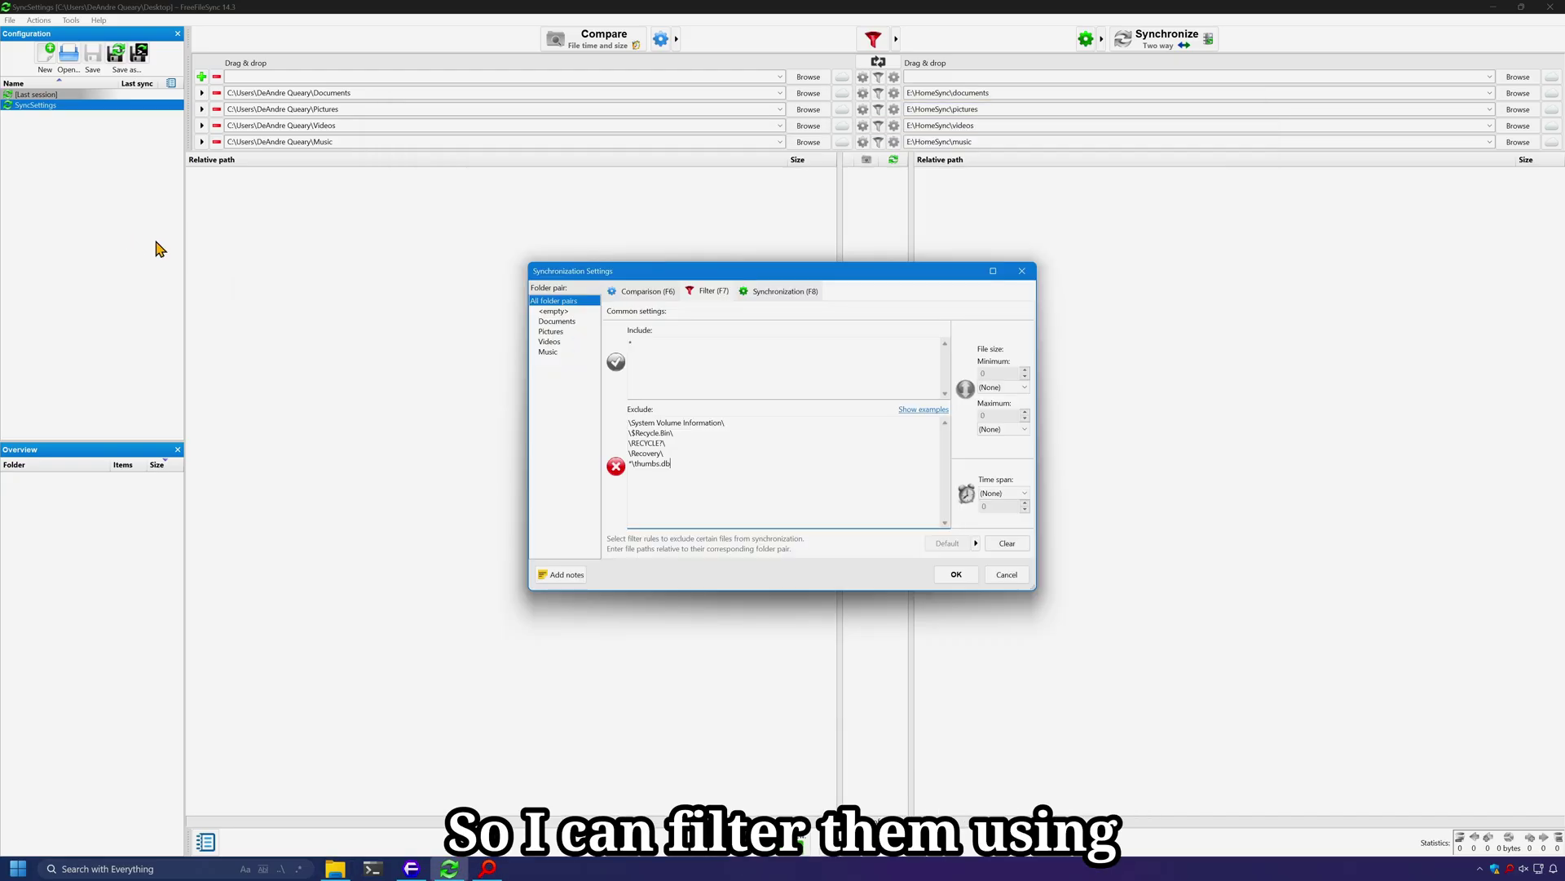
left_click(681, 353)
Exclude *.flac files and the musak folder, then compare so only the Wai Lana folder is listed
left_click(696, 467)
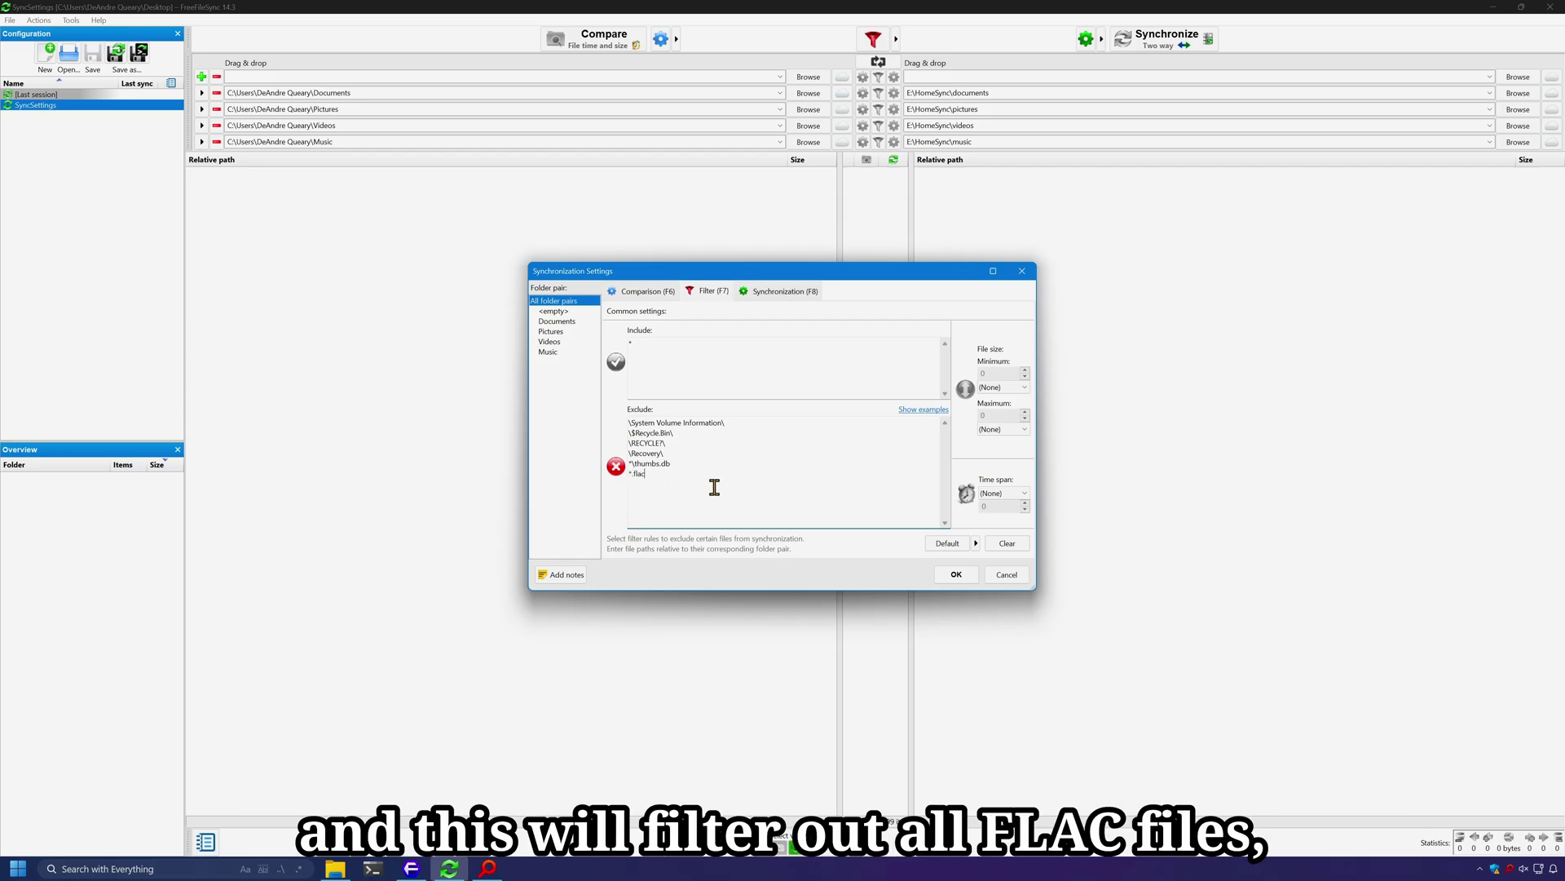
mouse_move(335, 869)
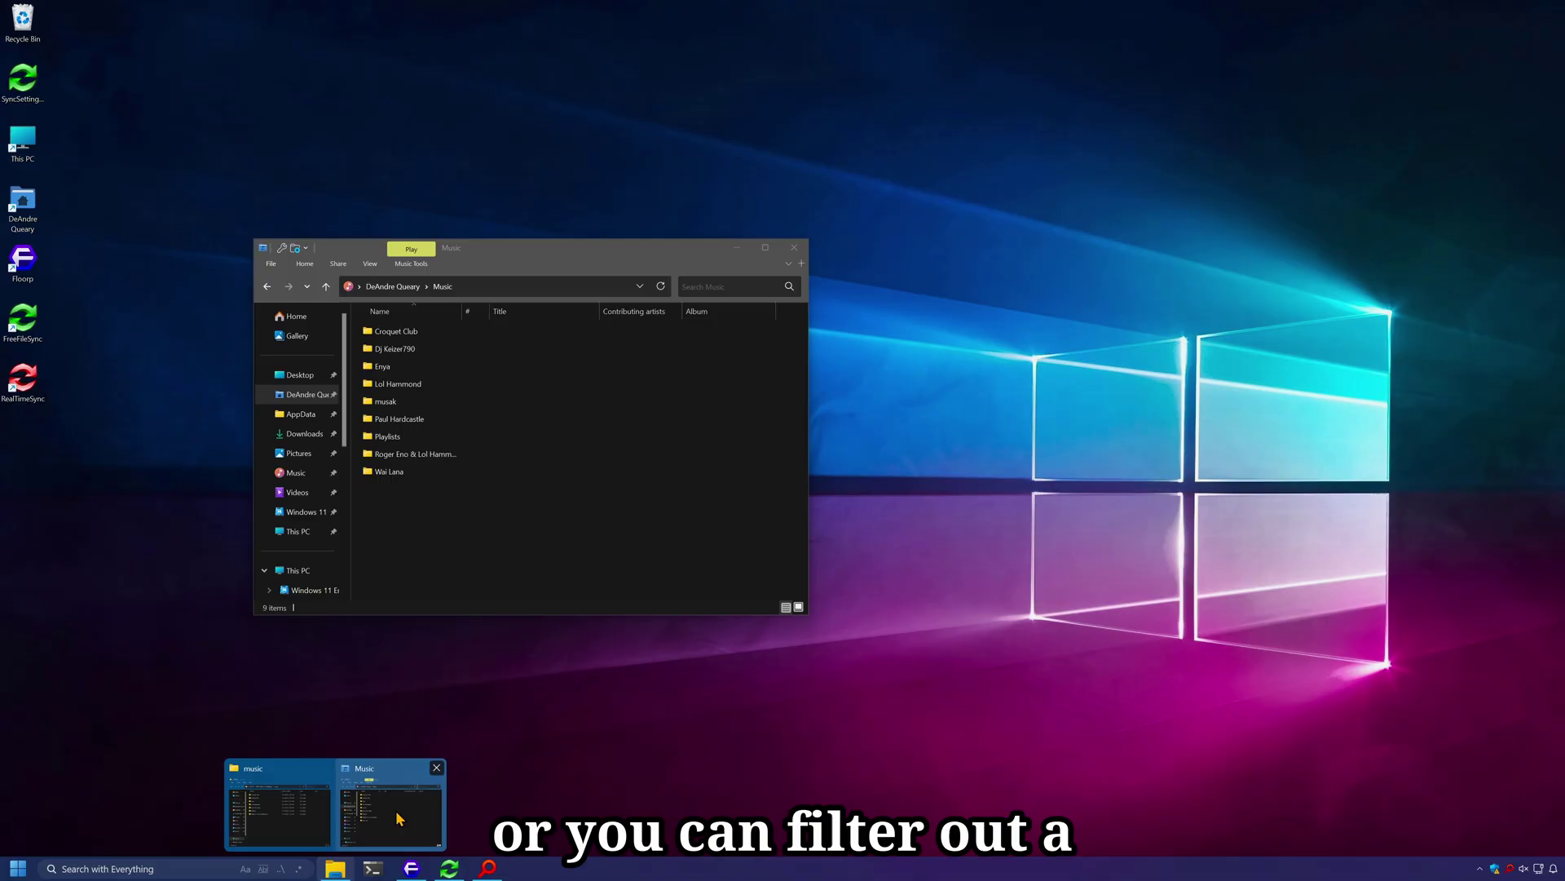
left_click(400, 818)
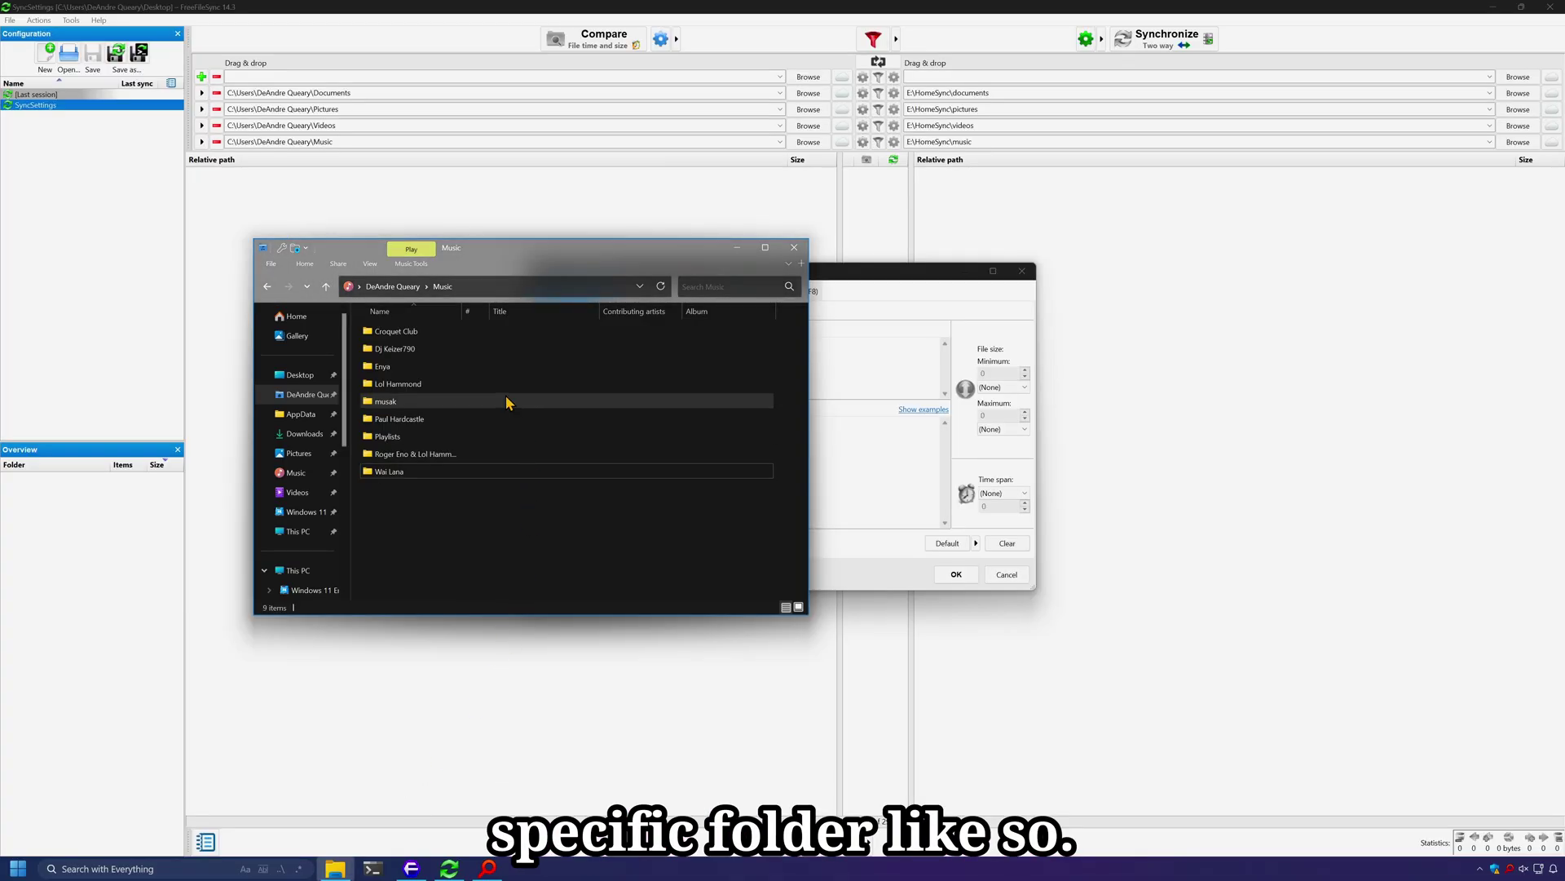
left_click_drag(506, 402, 872, 489)
left_click(956, 574)
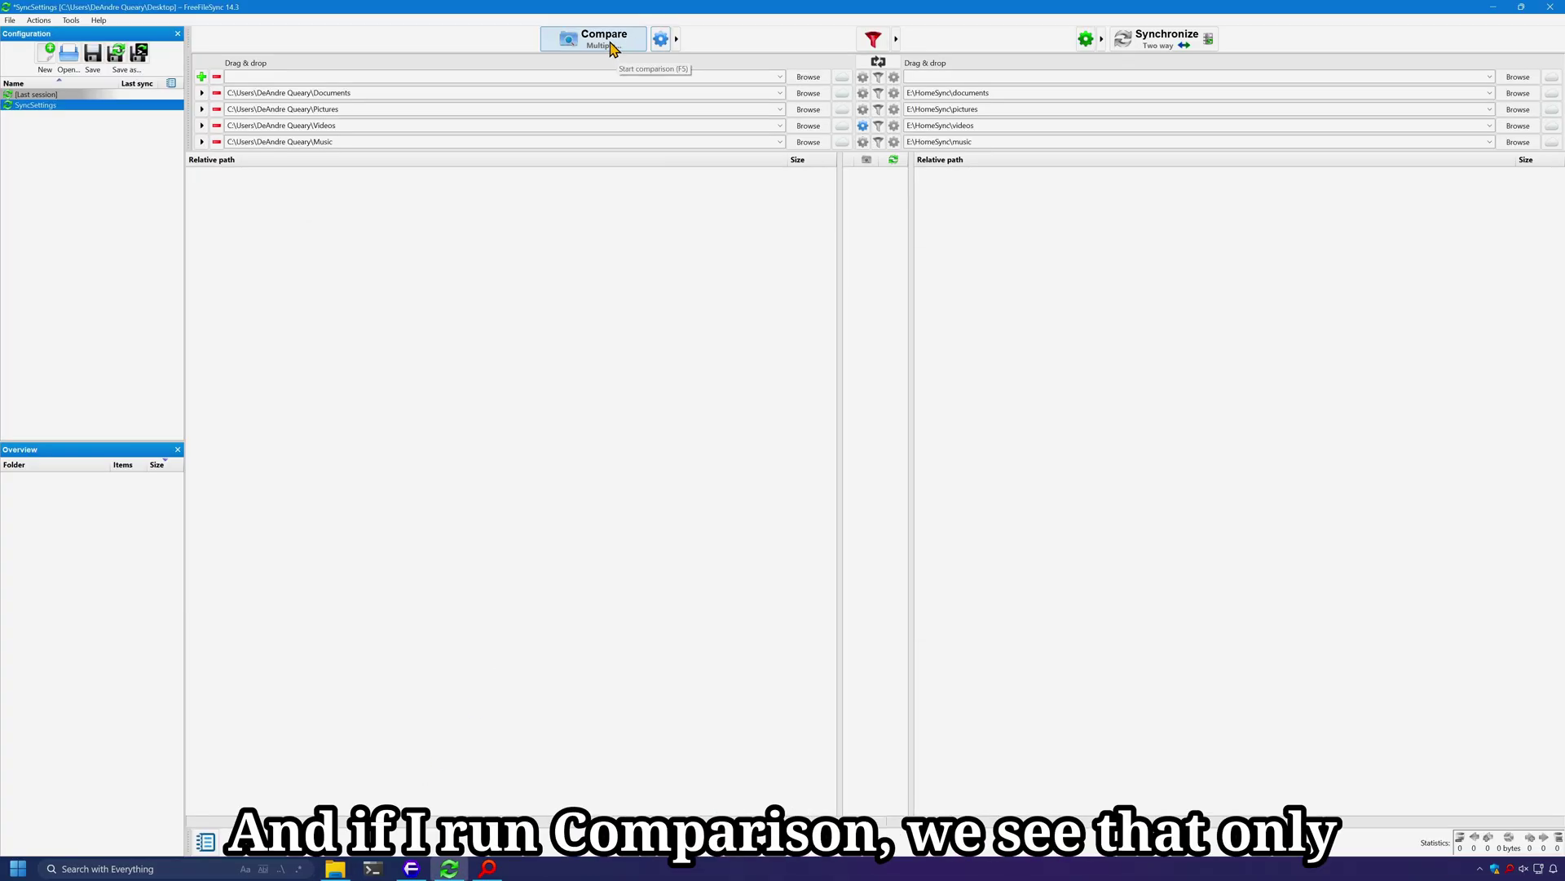
left_click(604, 39)
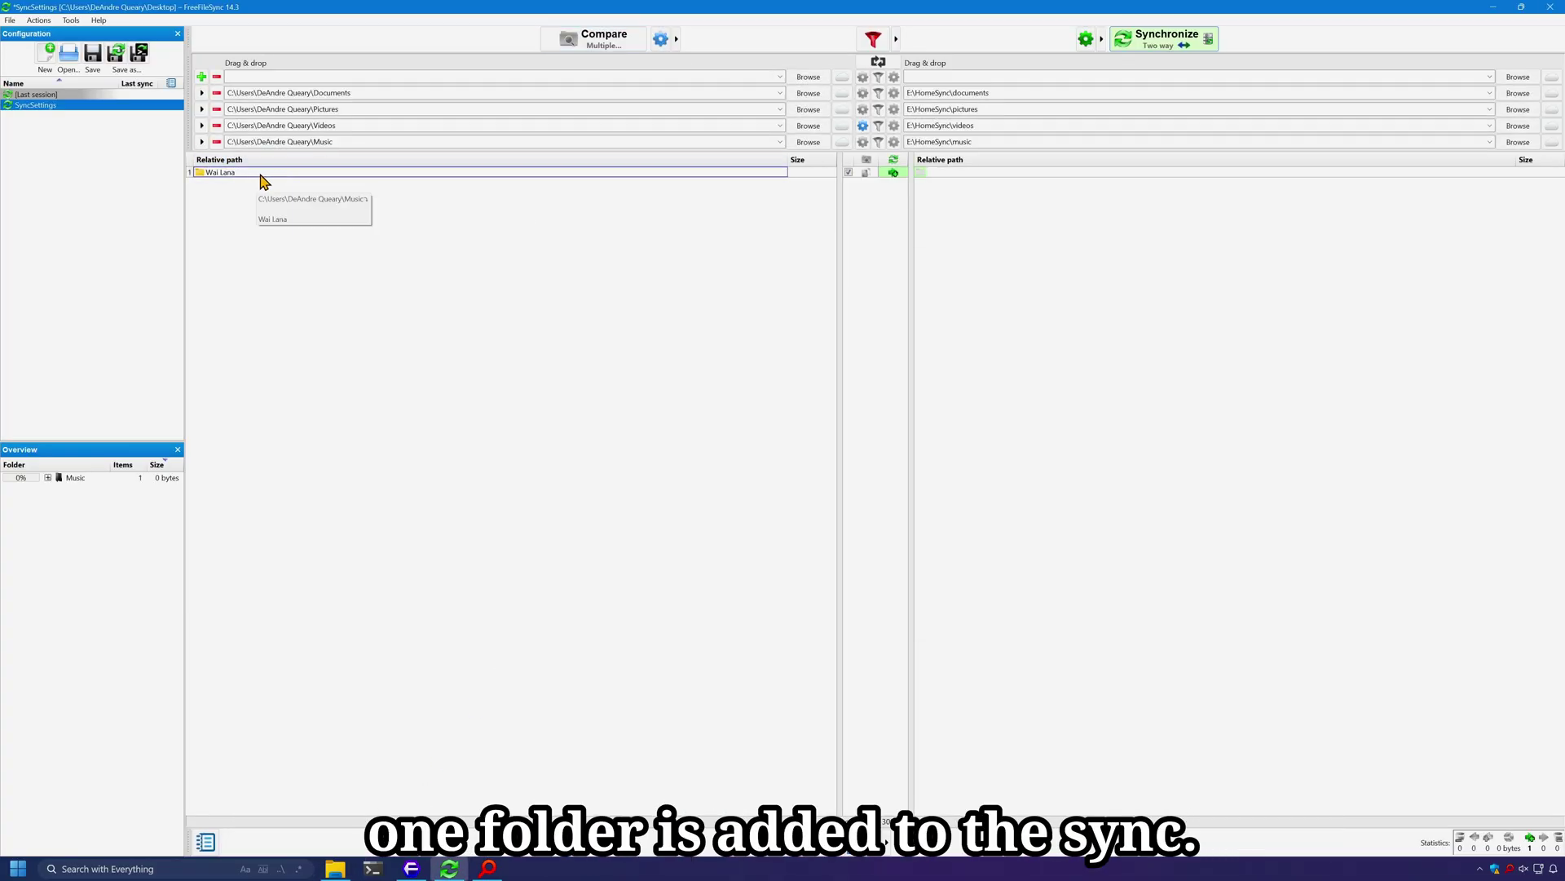
Restore the default exclude rules and synchronize the 13 FLAC files (366 MB)
left_click(660, 38)
left_click(691, 297)
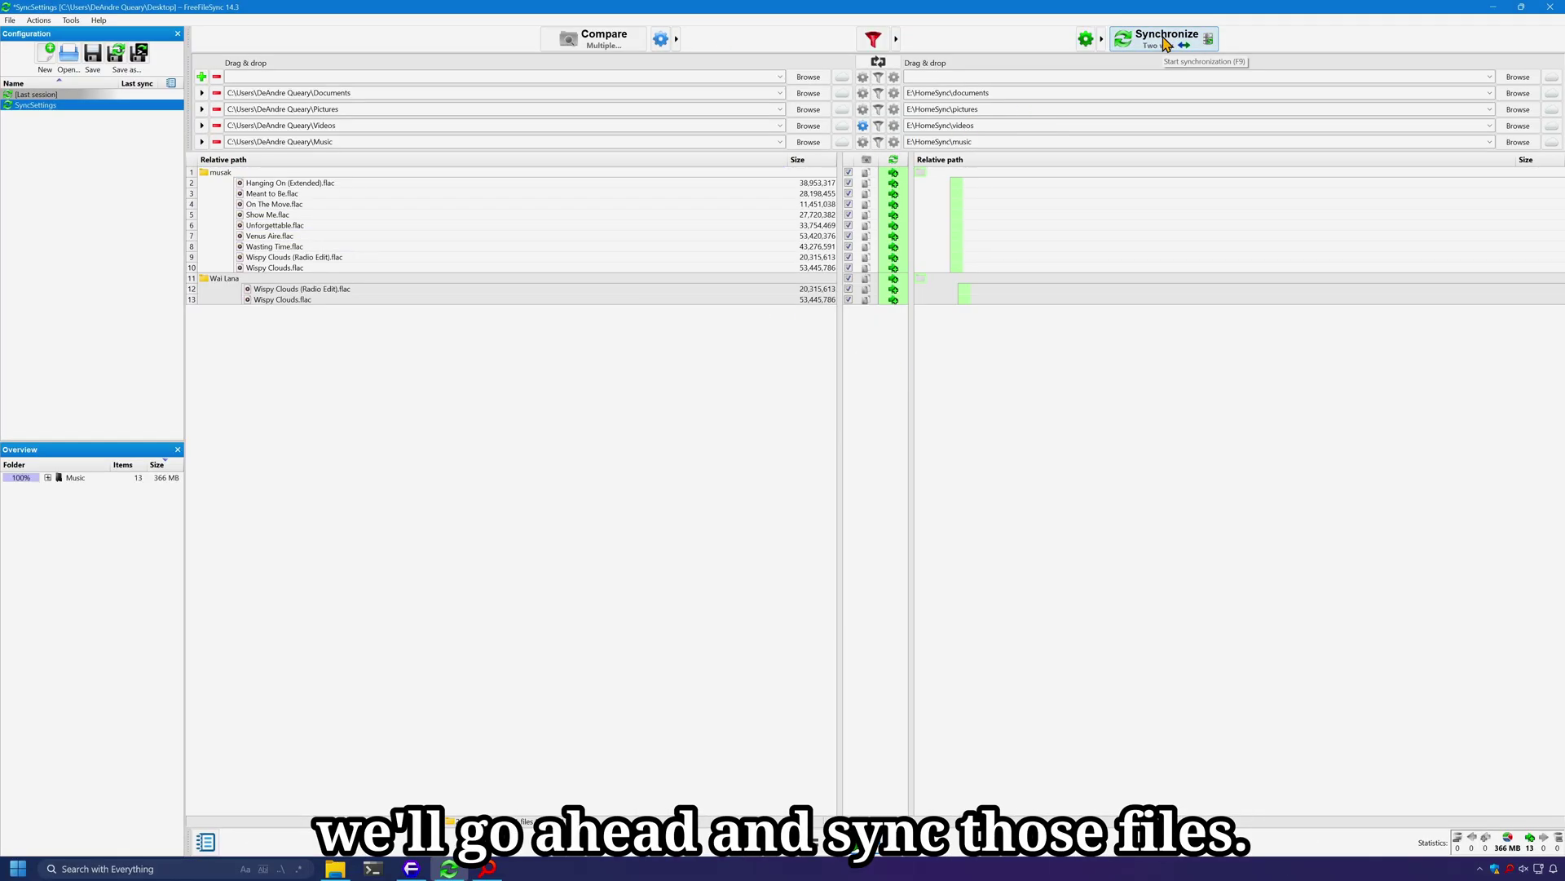
left_click(1166, 40)
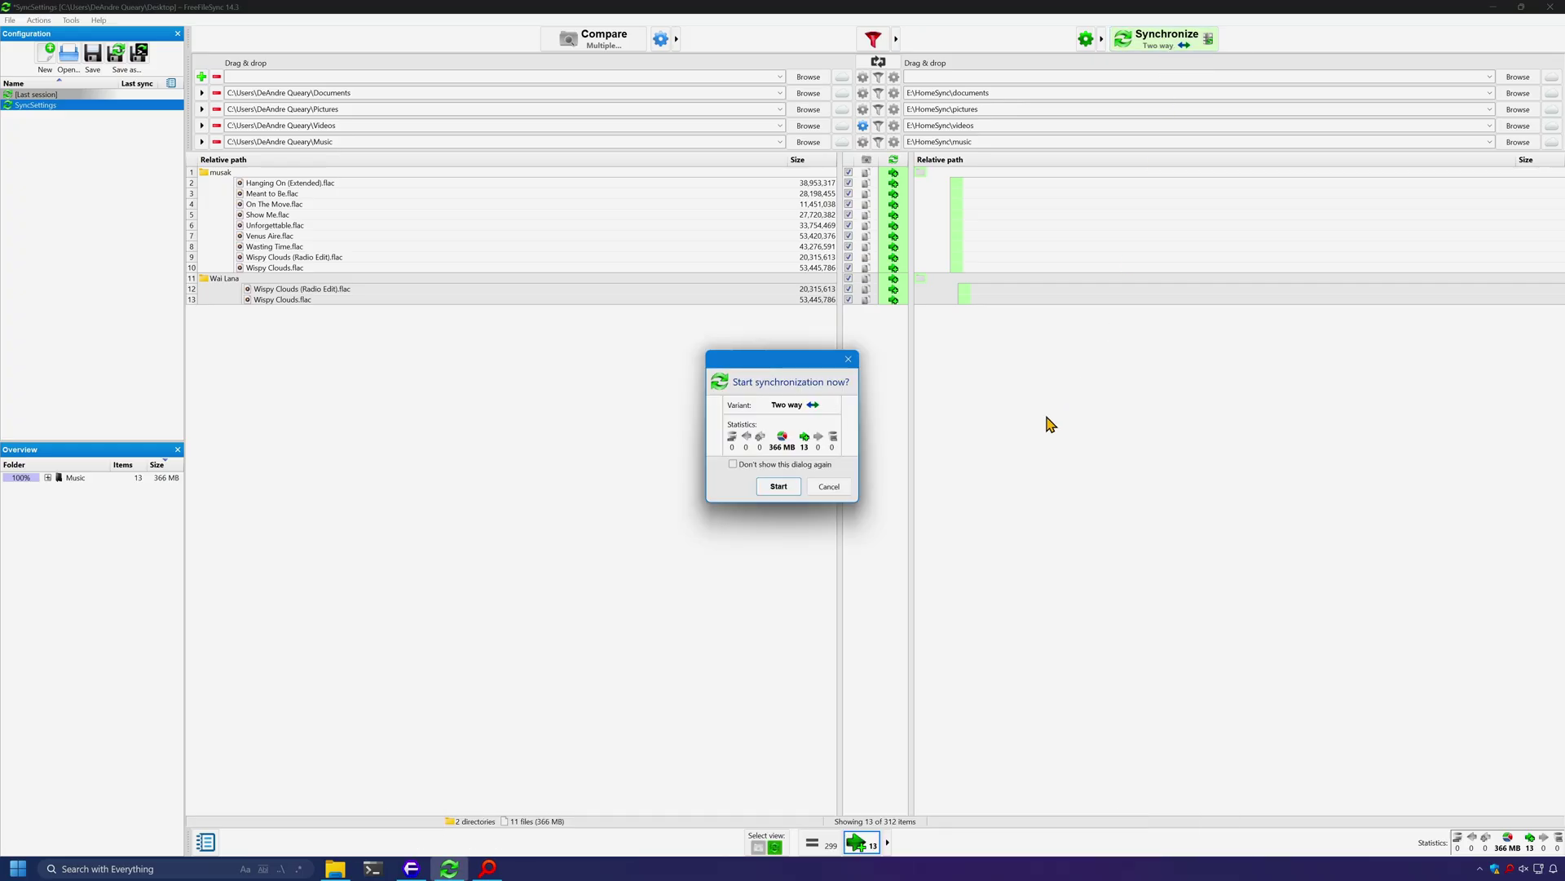
left_click(778, 487)
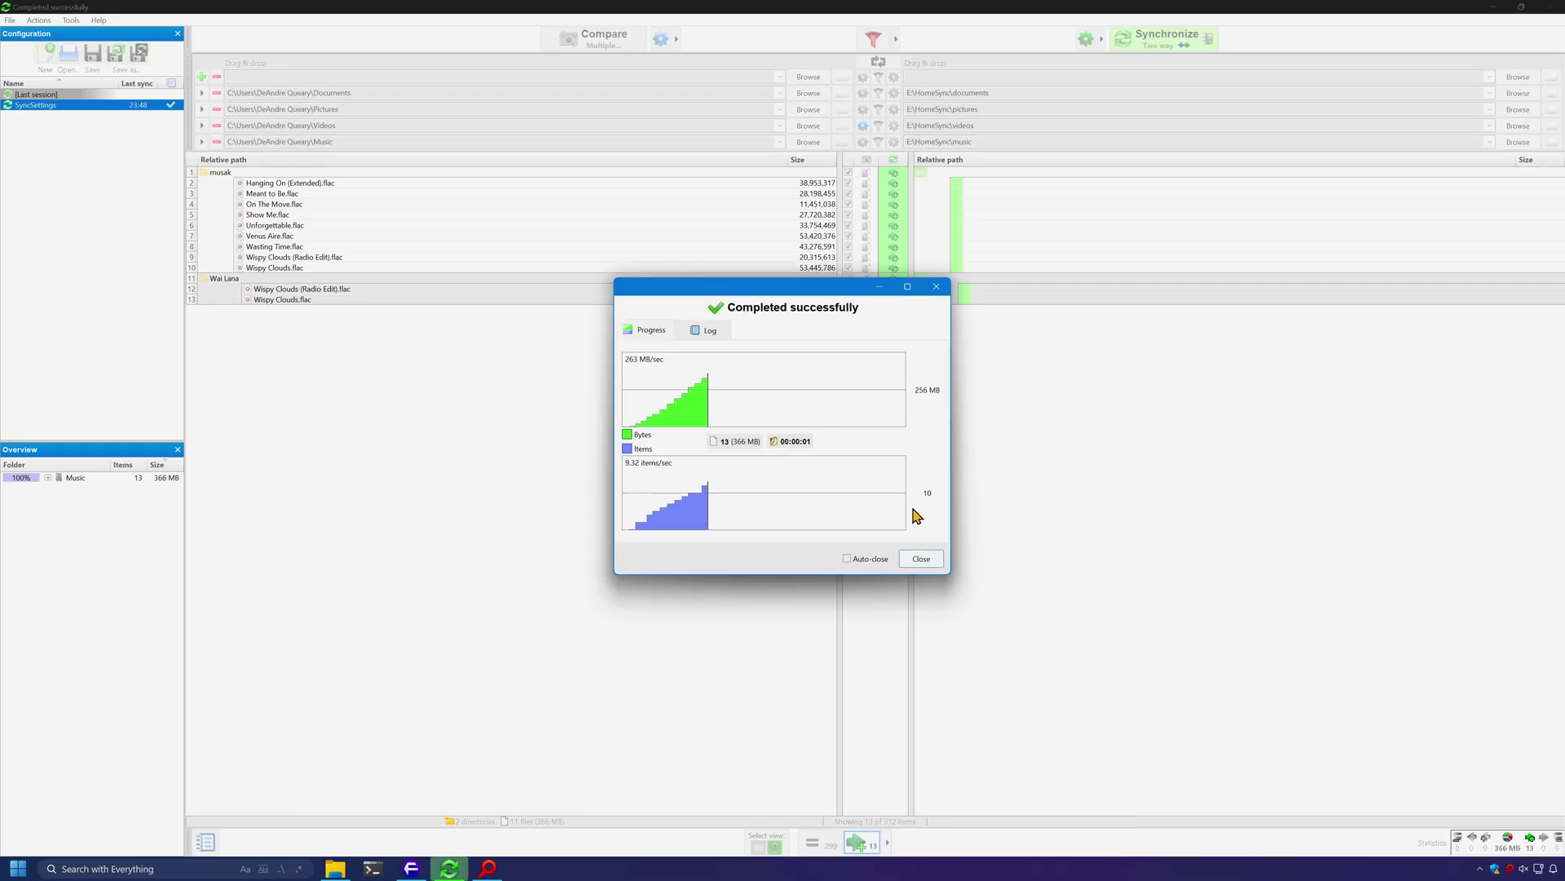
left_click(921, 559)
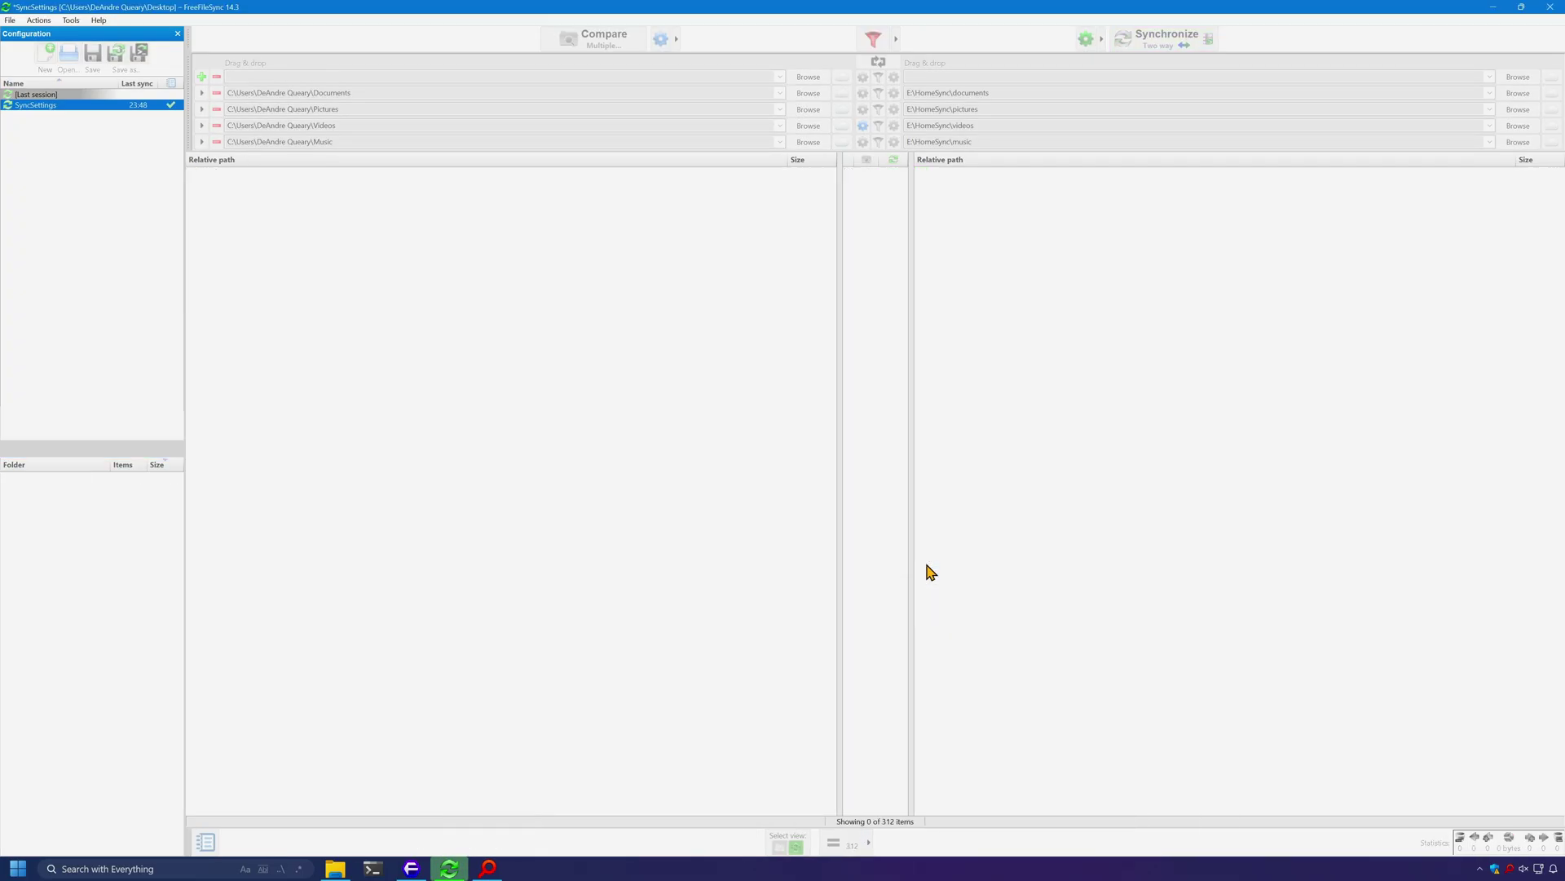
key("F7")
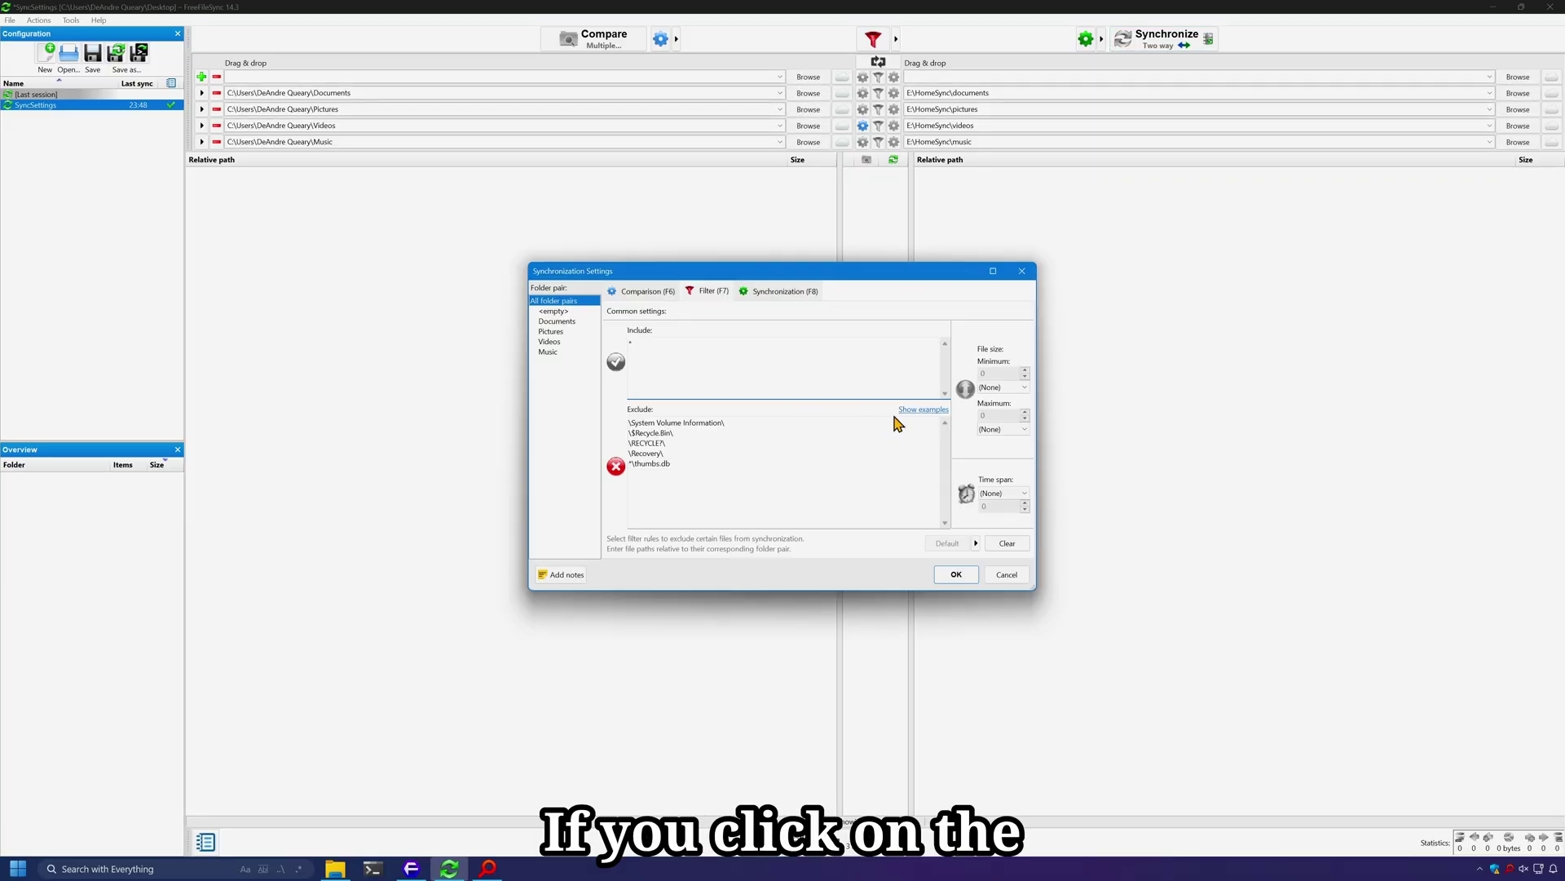
View the filter phrase examples table on the online Exclude Files manual page
left_click(921, 410)
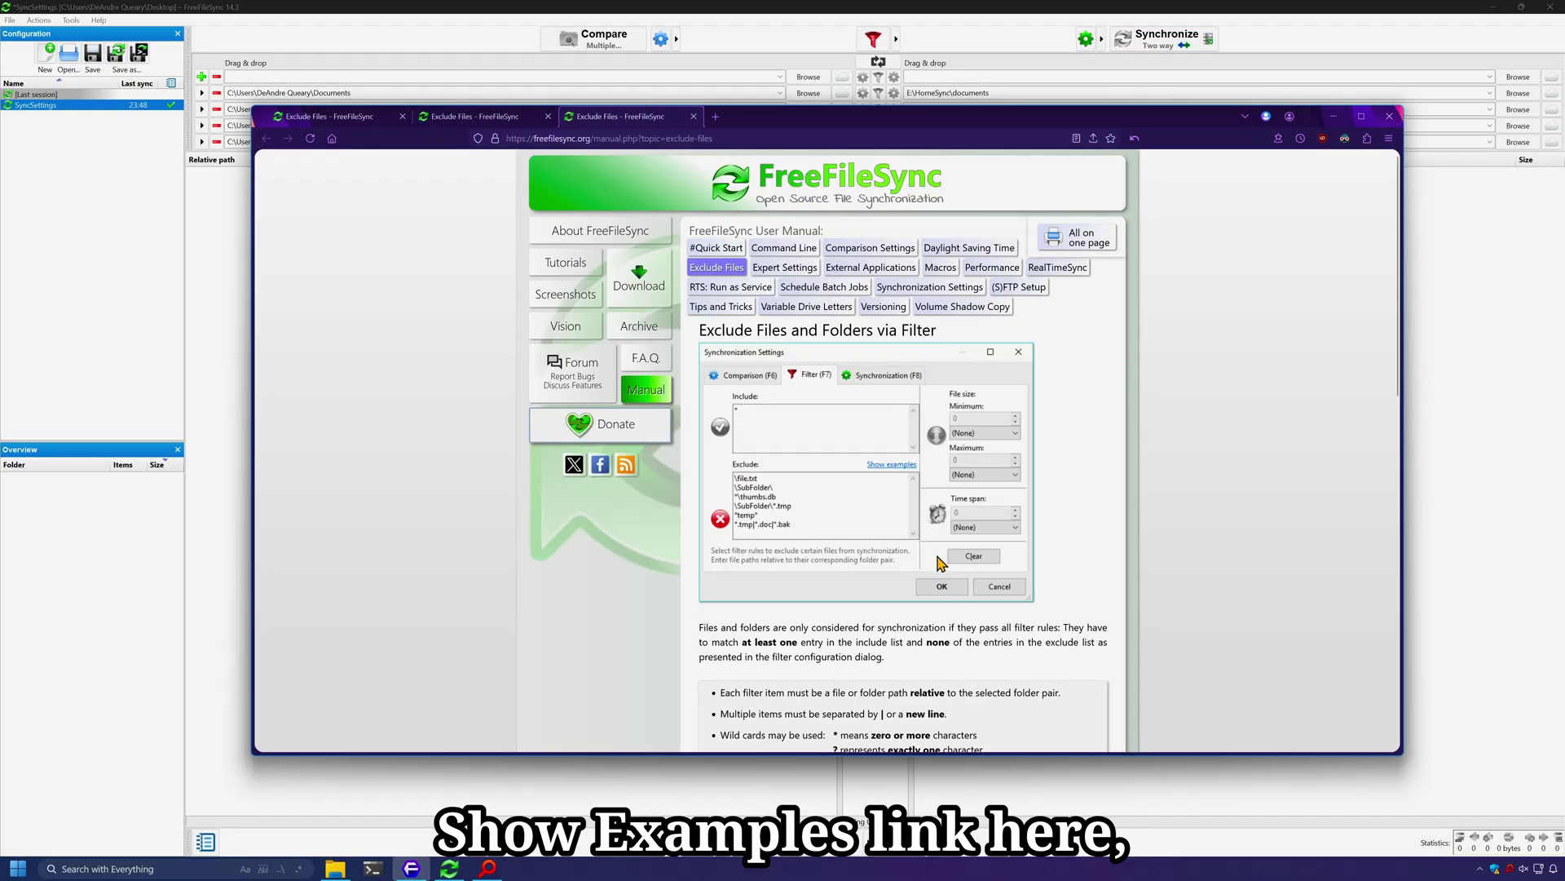
scroll(941, 548, "down", 5)
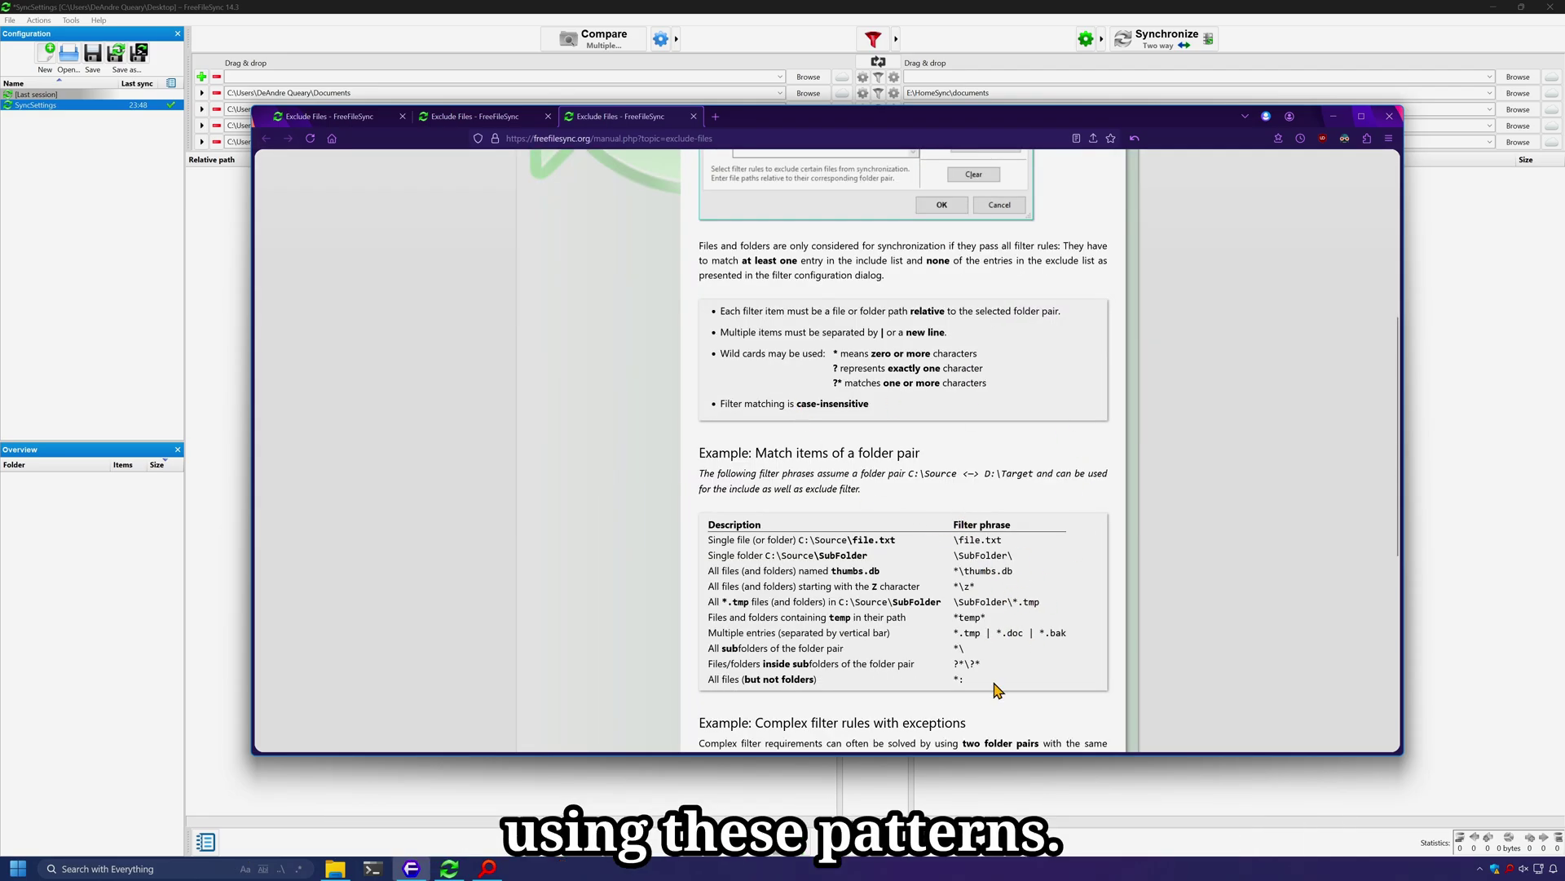
key("alt+Tab")
Set the minimum file size unit to MB, then view one folder pair's empty local filters
left_click_drag(699, 462, 627, 407)
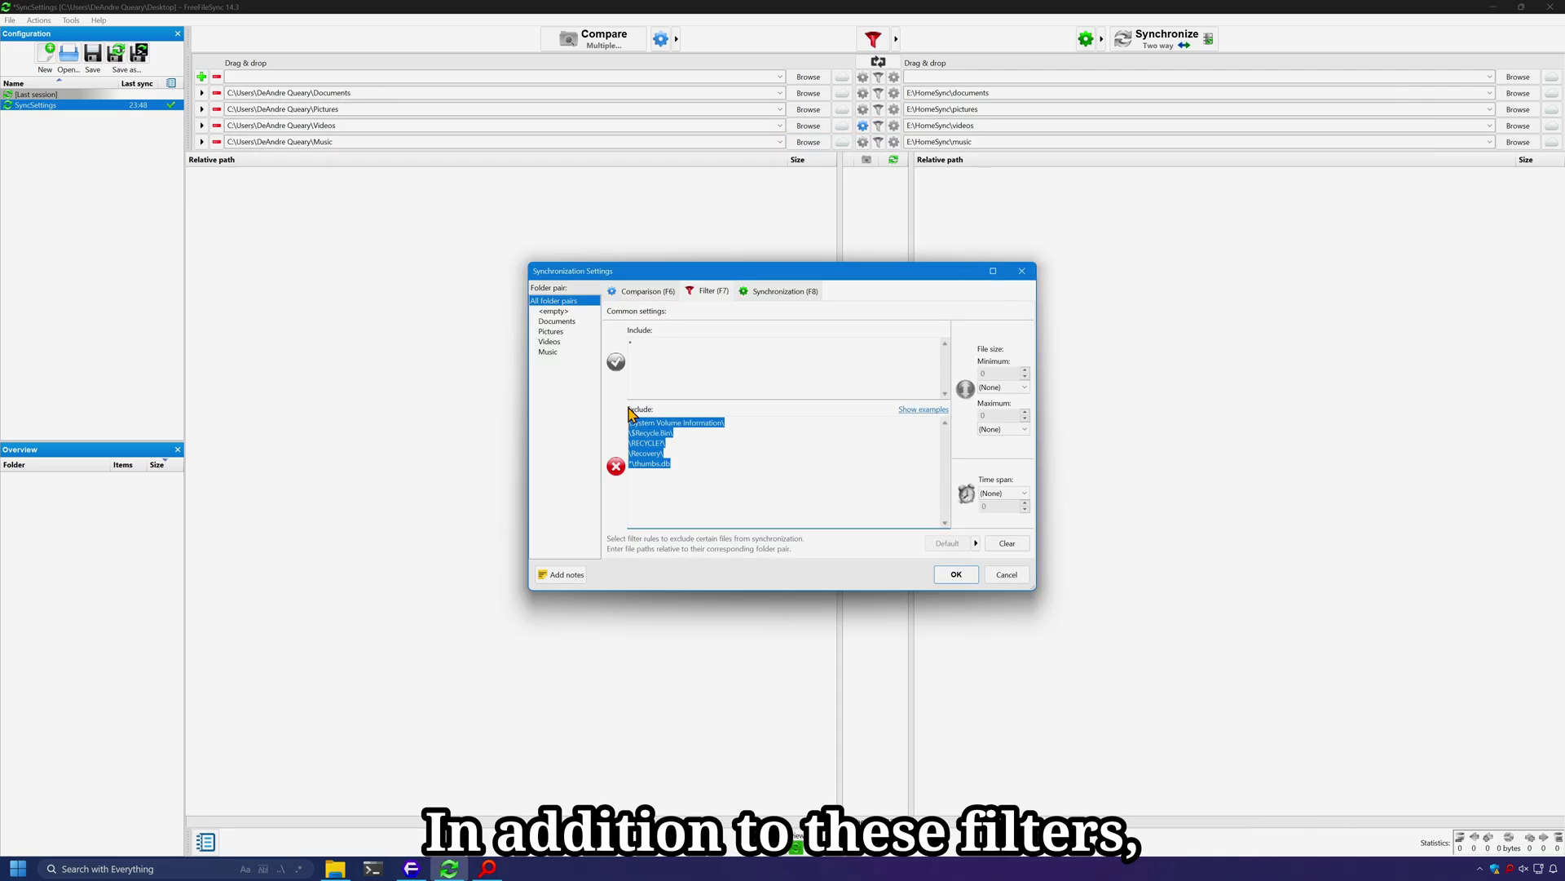
left_click(1014, 376)
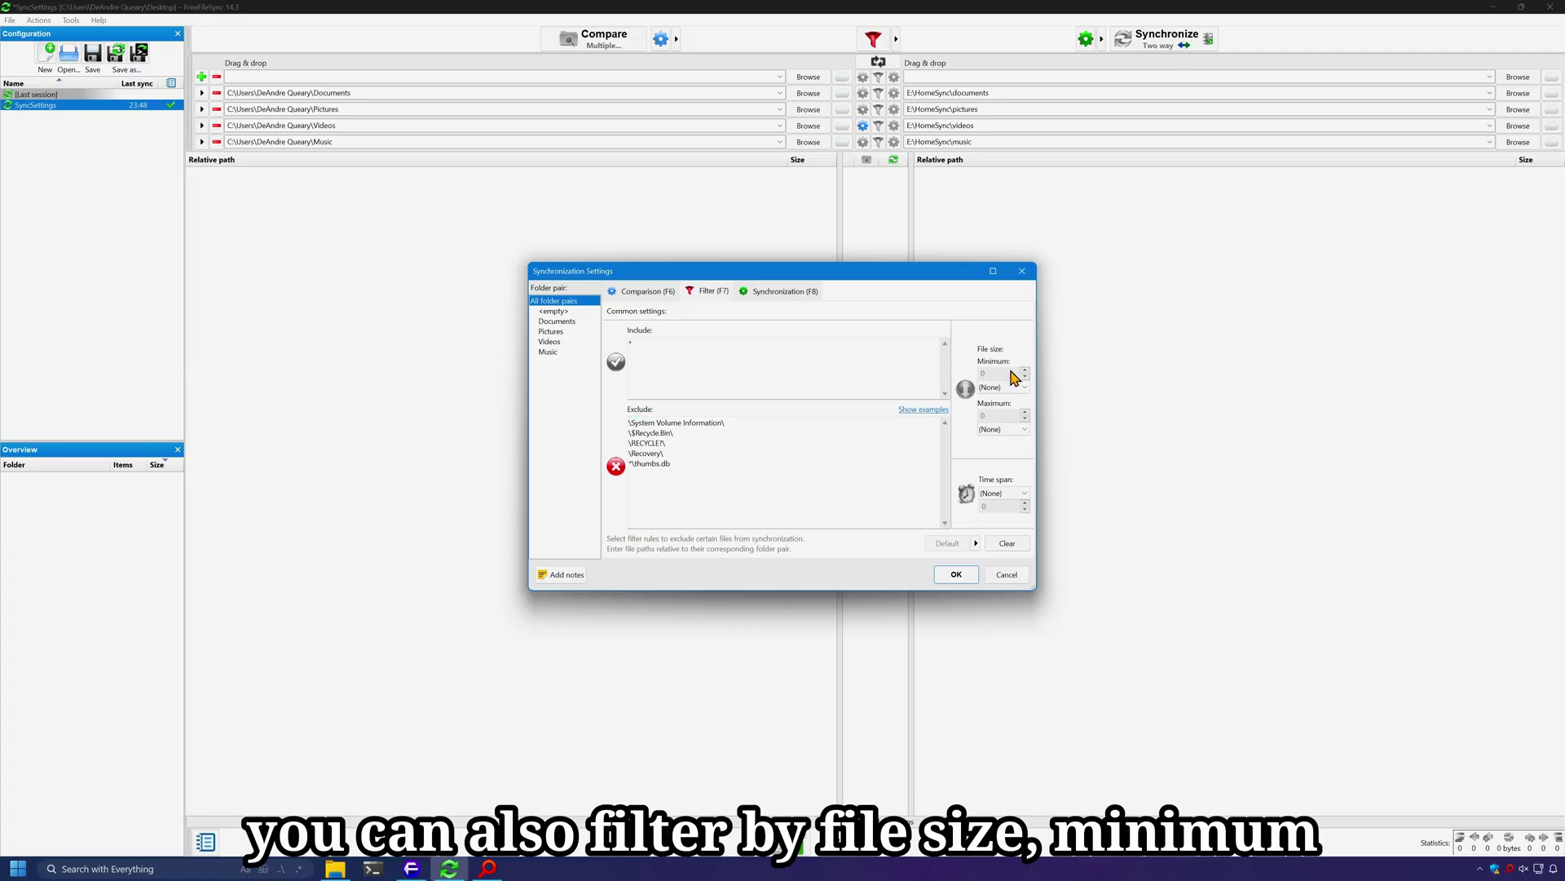
left_click(1013, 386)
left_click(1002, 432)
left_click(1020, 493)
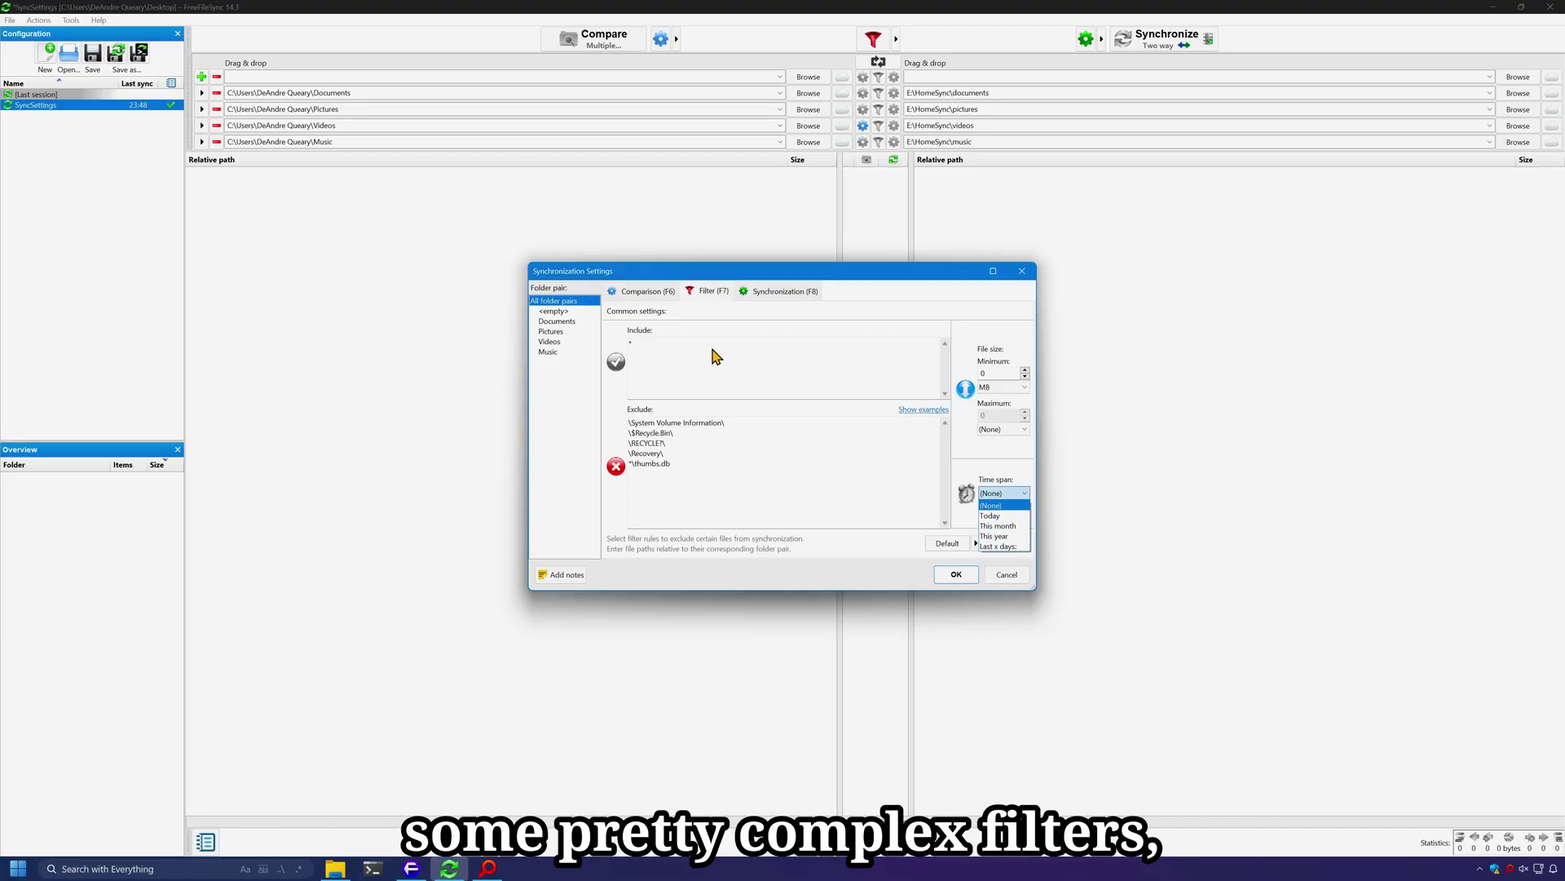
left_click(791, 375)
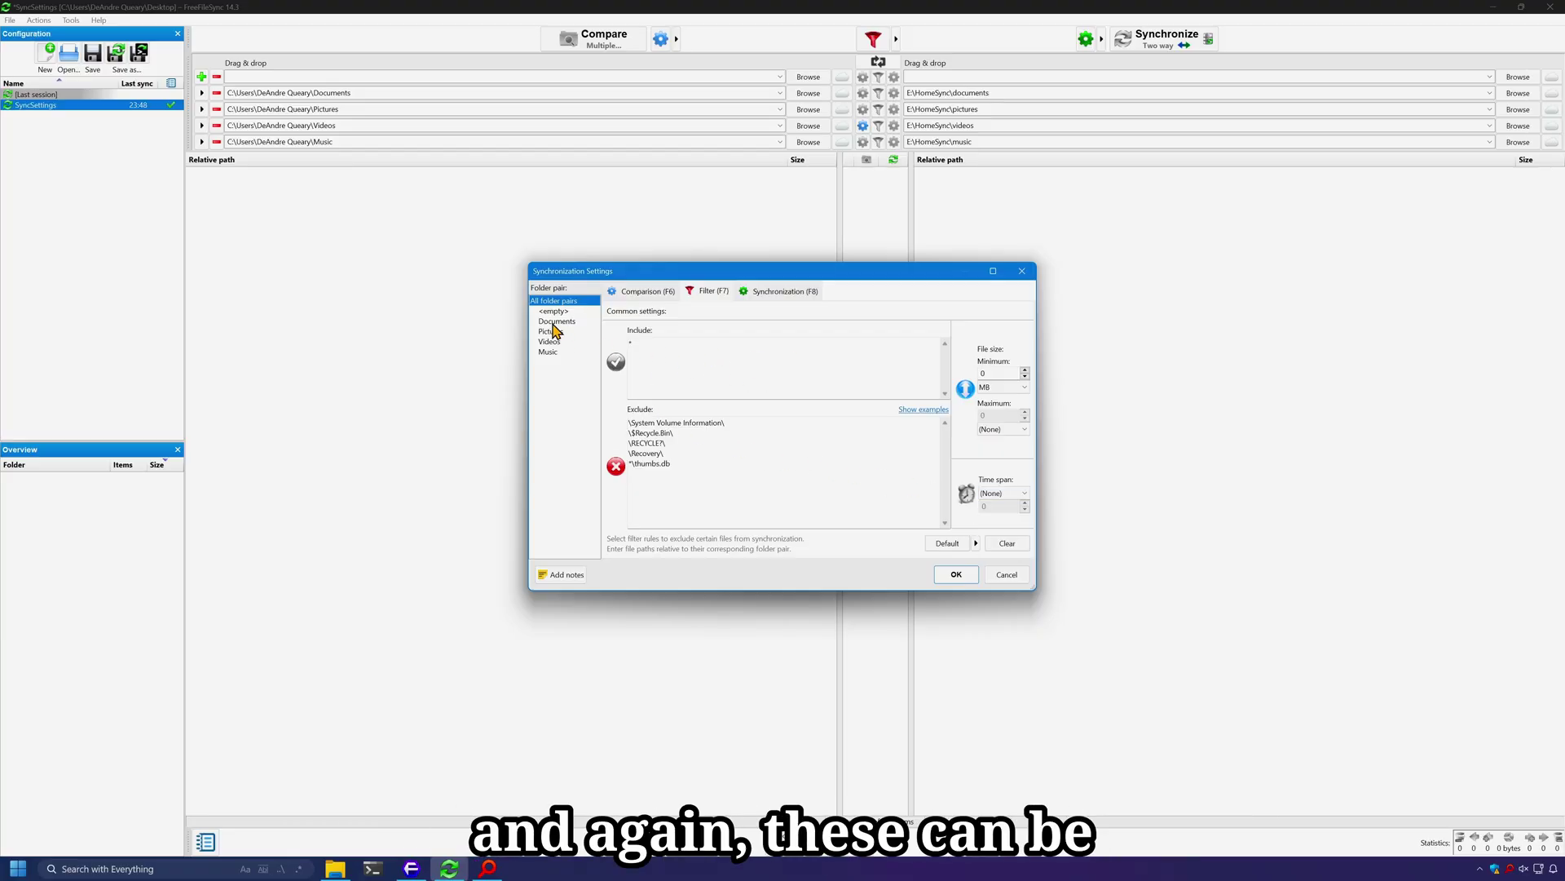
left_click(557, 321)
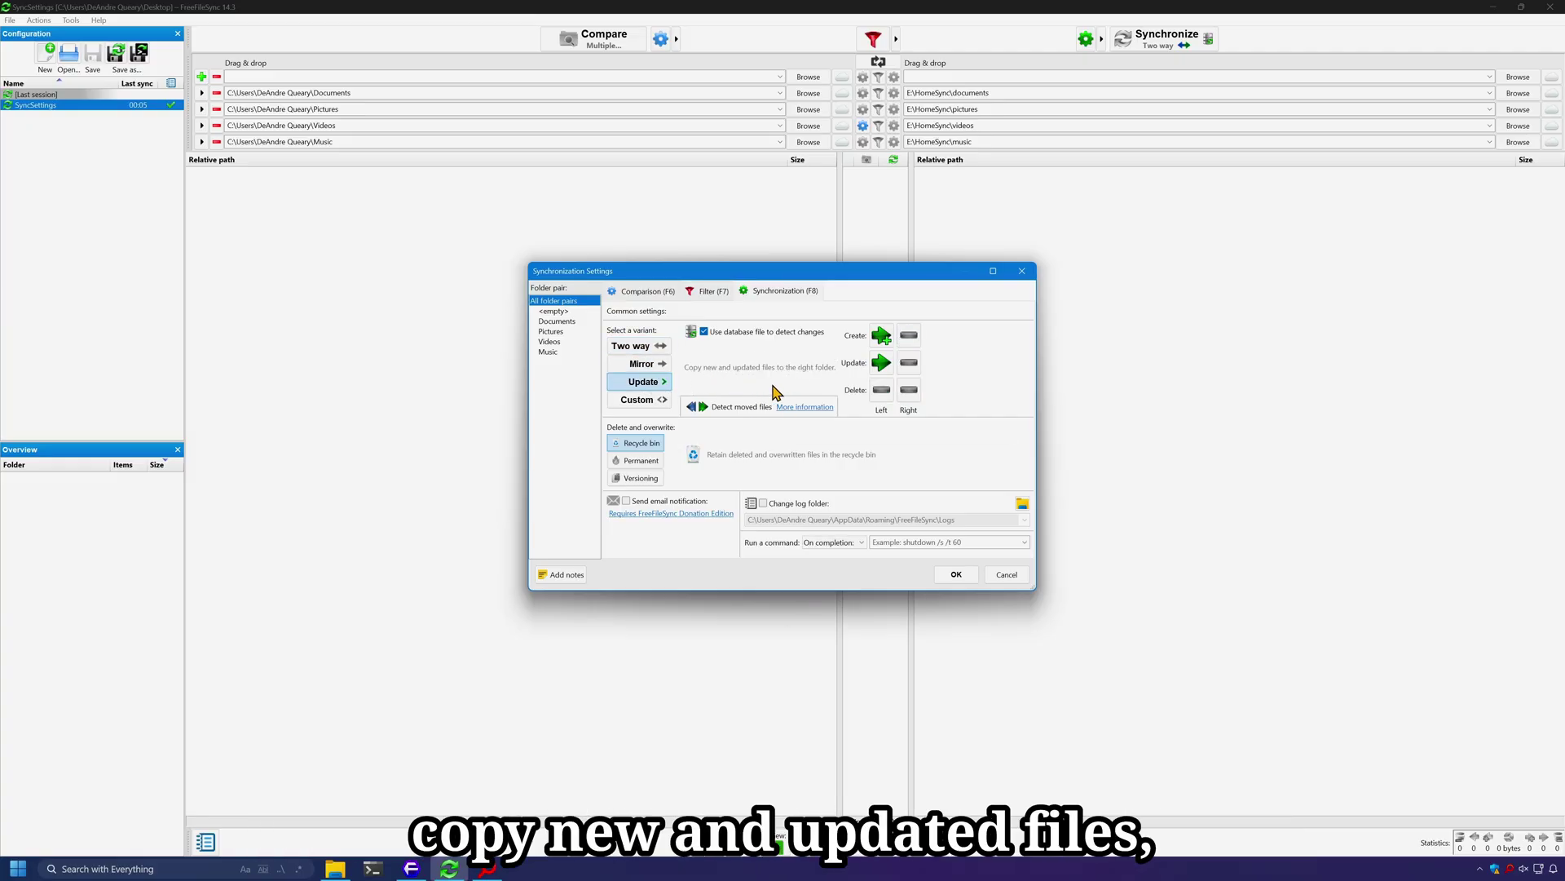
Try Custom and Update, settle on the Two way variant, and set Delete and overwrite to Versioning
left_click(640, 400)
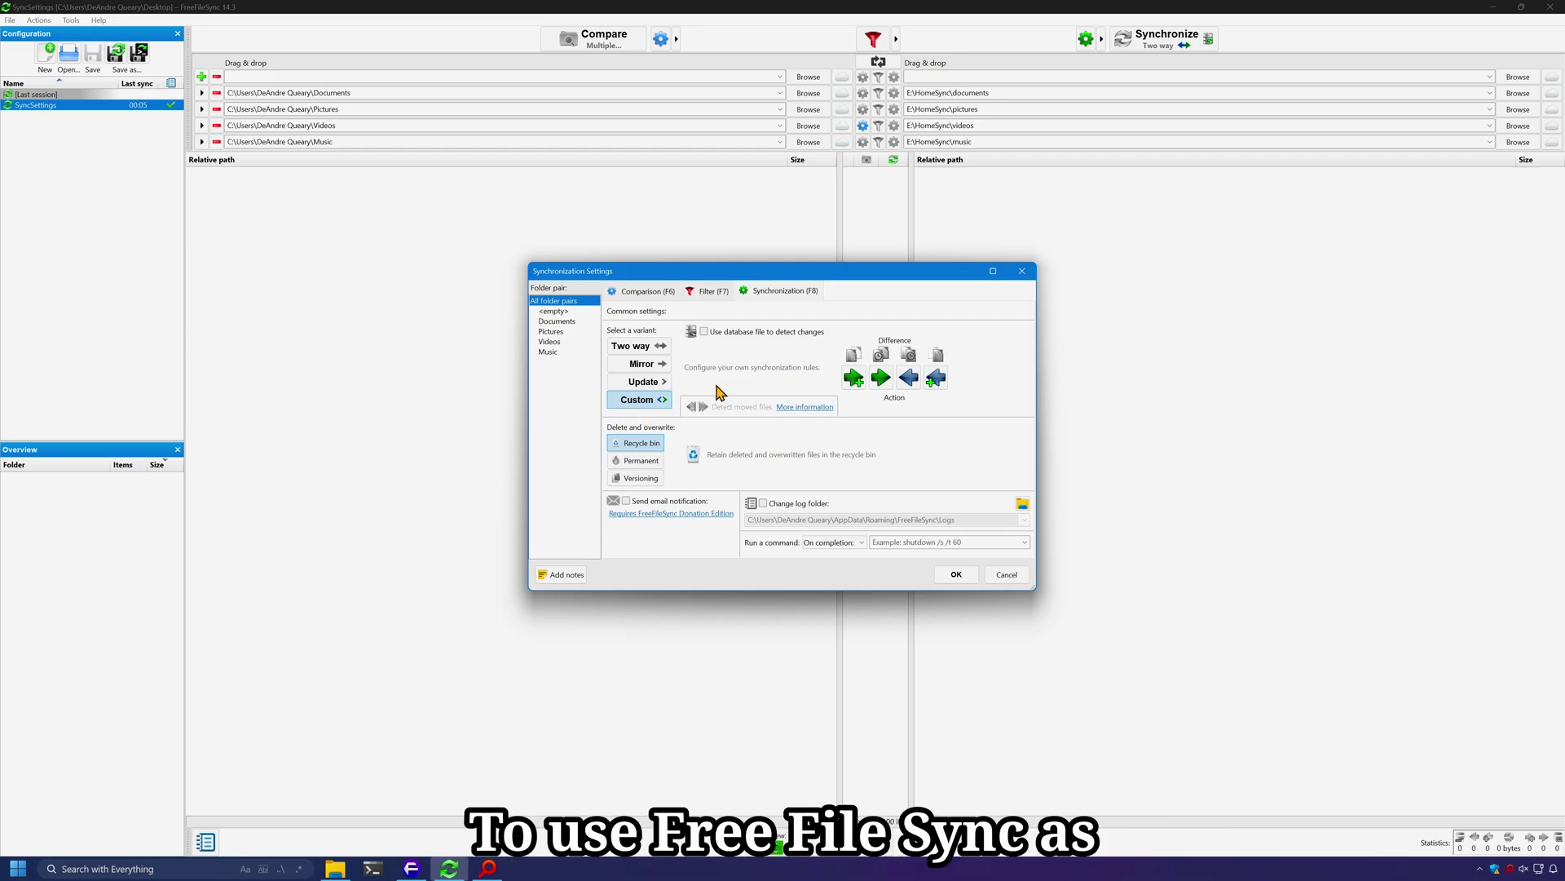
left_click(642, 382)
left_click(638, 346)
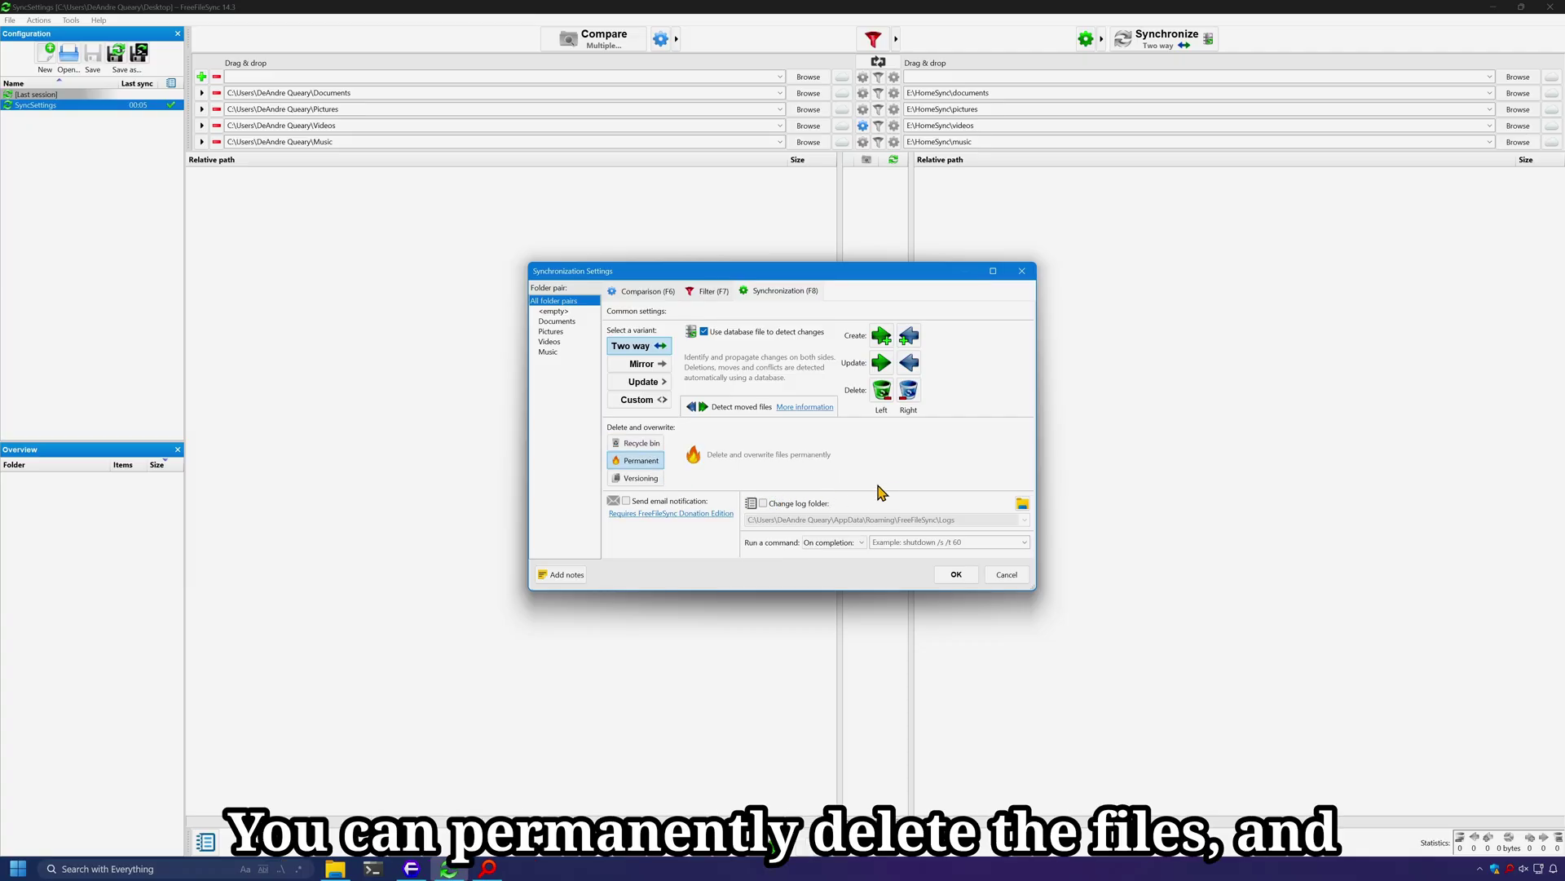
left_click(635, 479)
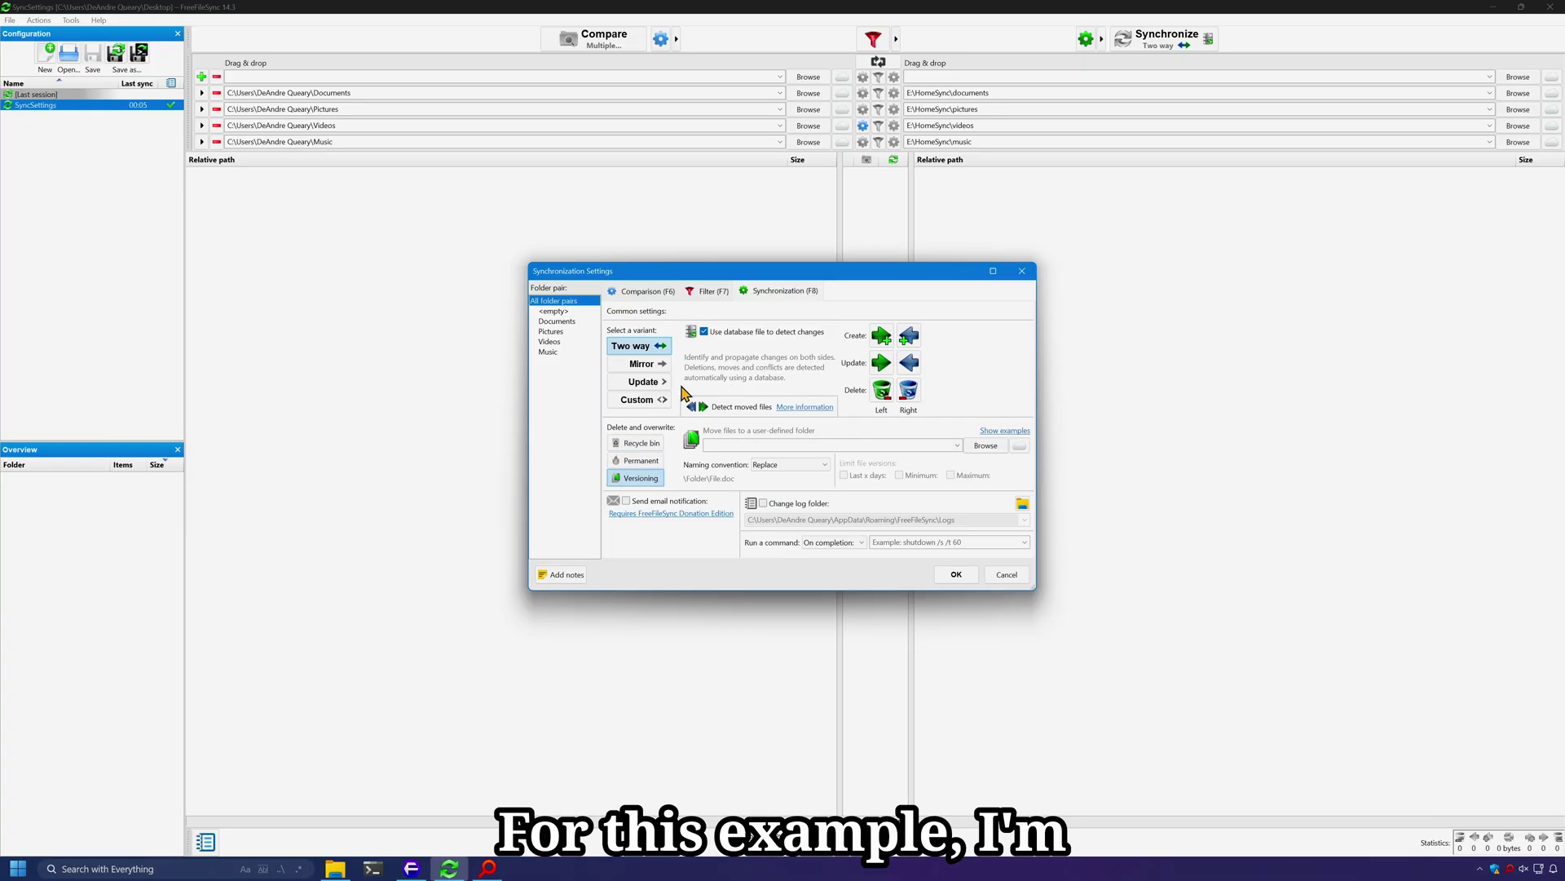
Switch the sync variant to Mirror and create a new versioning folder inside E:\HomeSync
left_click(644, 369)
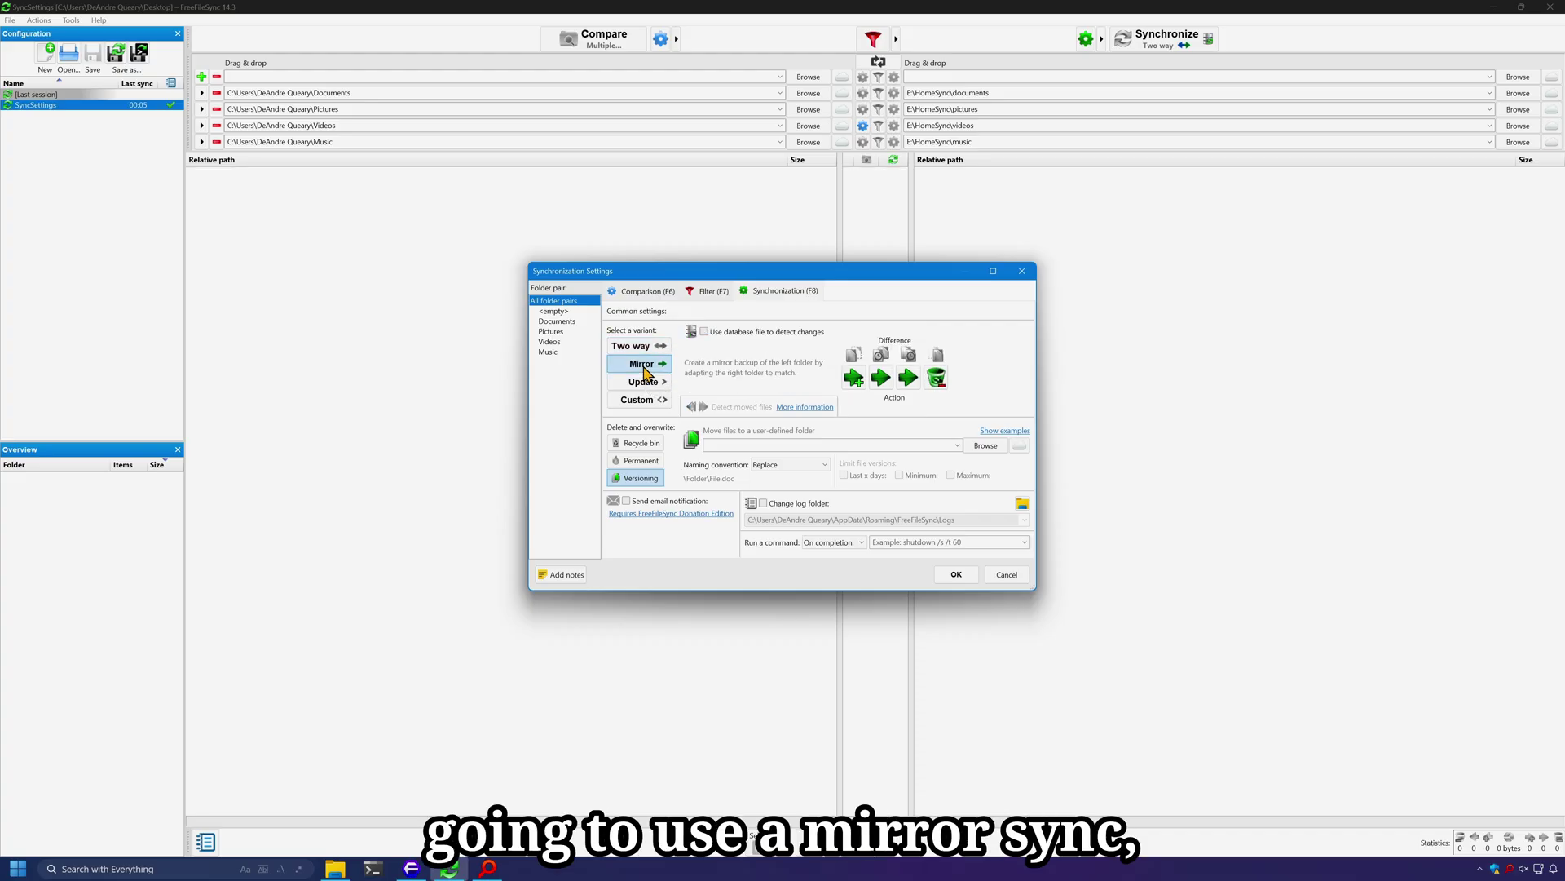
left_click(985, 447)
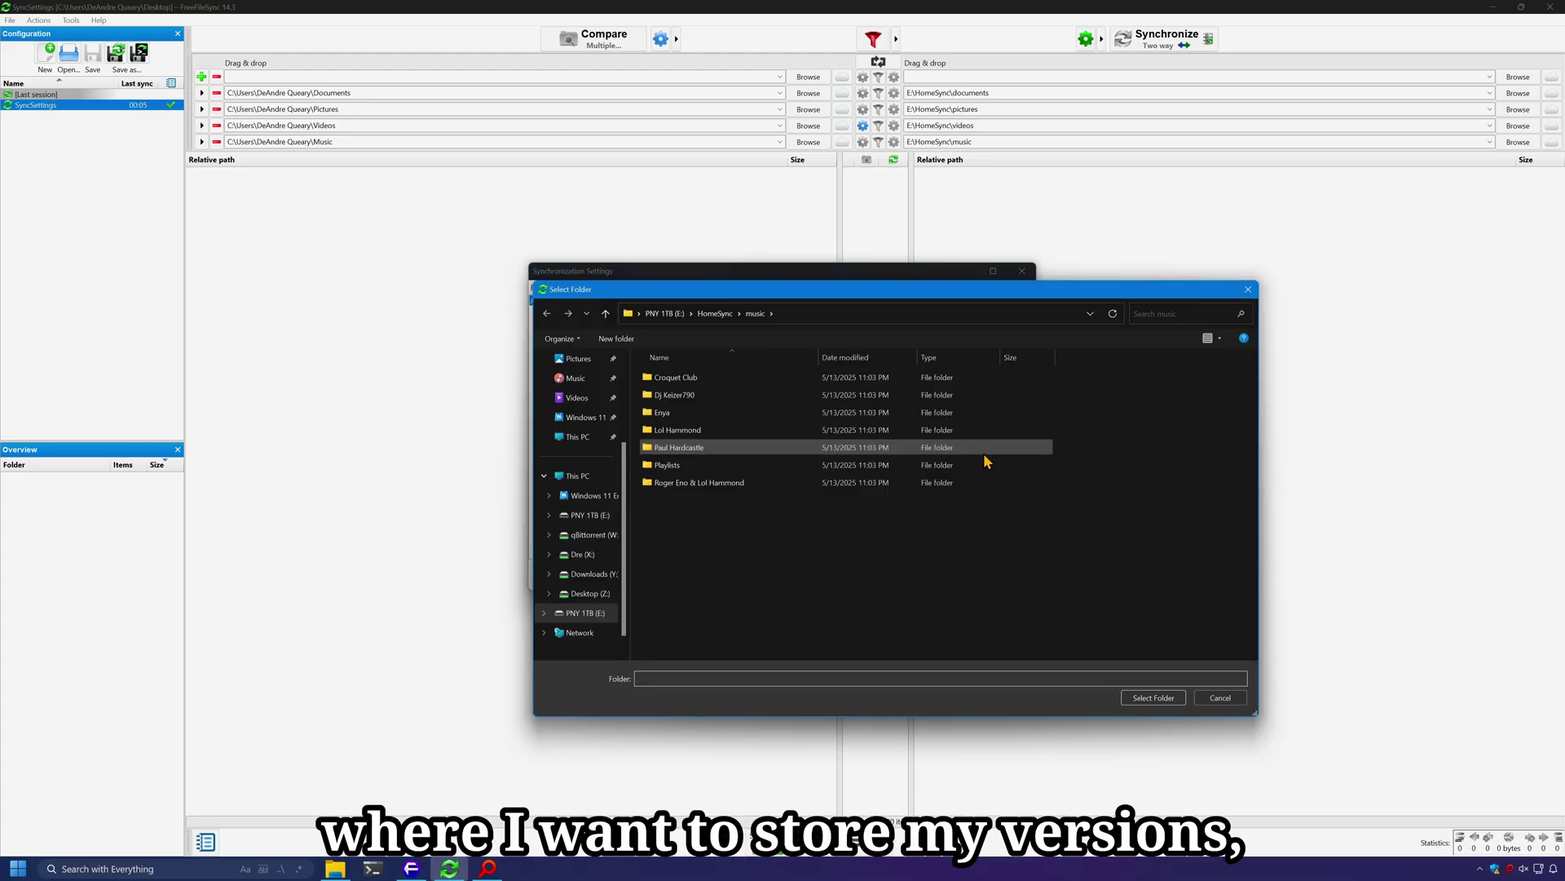
left_click(578, 476)
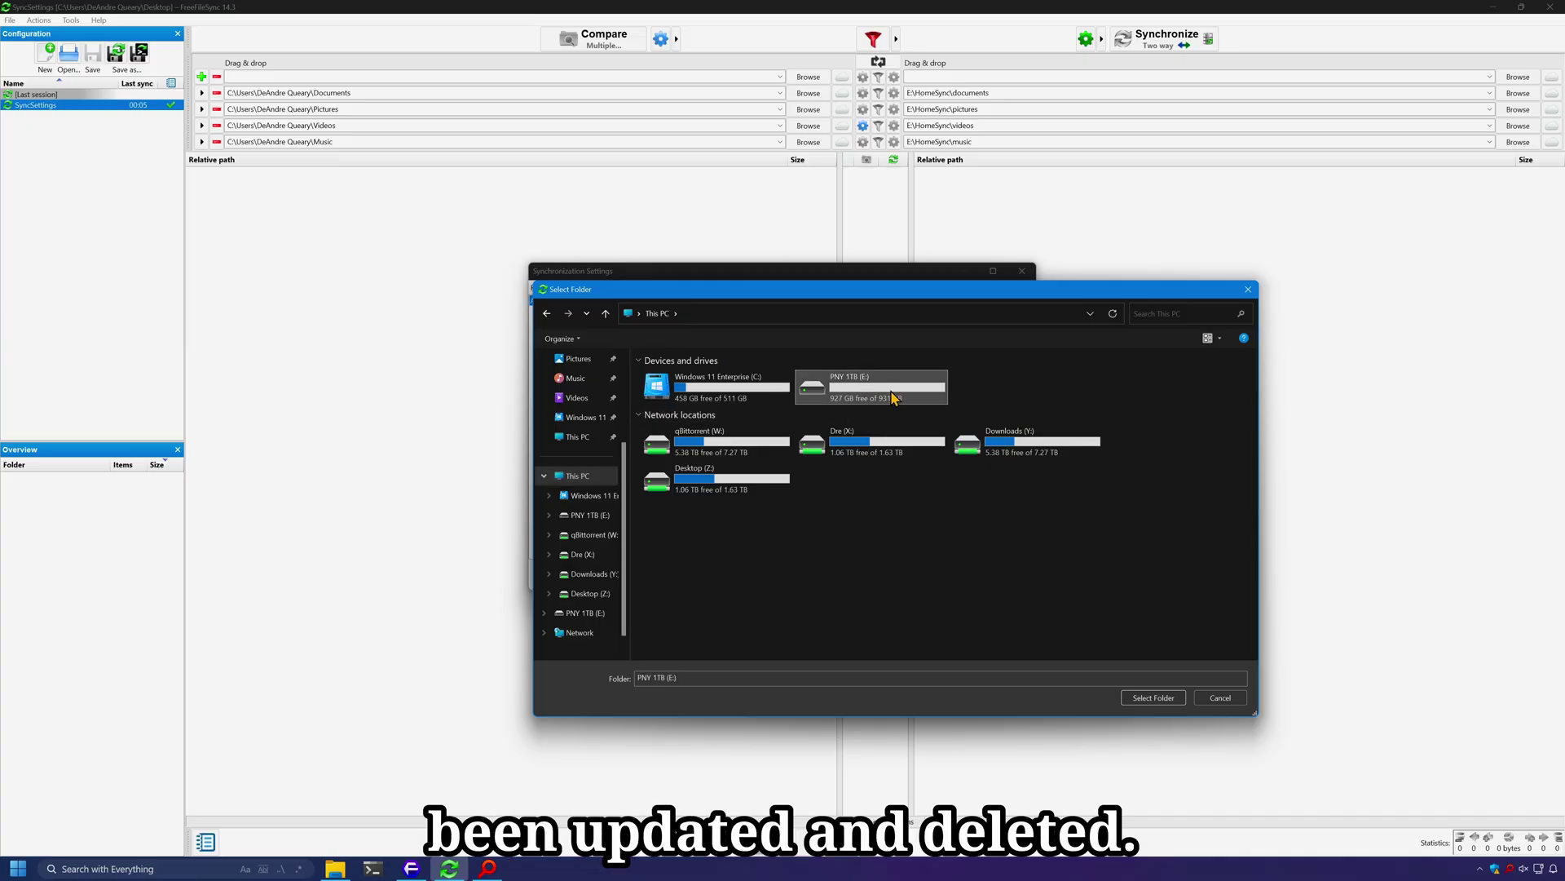
double_click(894, 397)
double_click(718, 380)
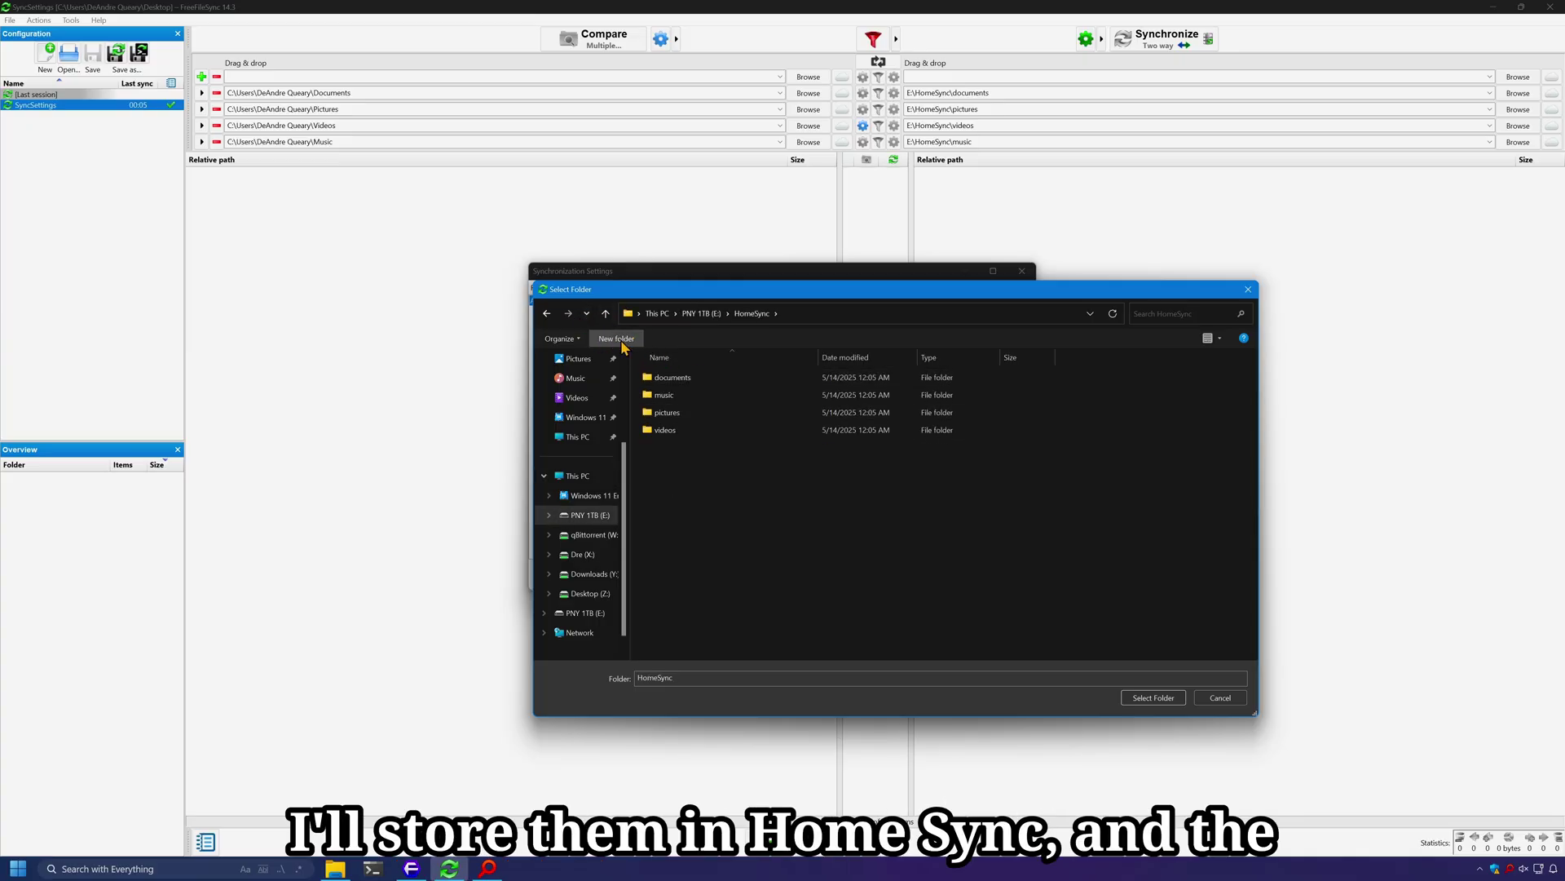
left_click(625, 339)
Name the new folder 'versions', use it for versioning, and name versions by Time stamp [Folder]
type("versio")
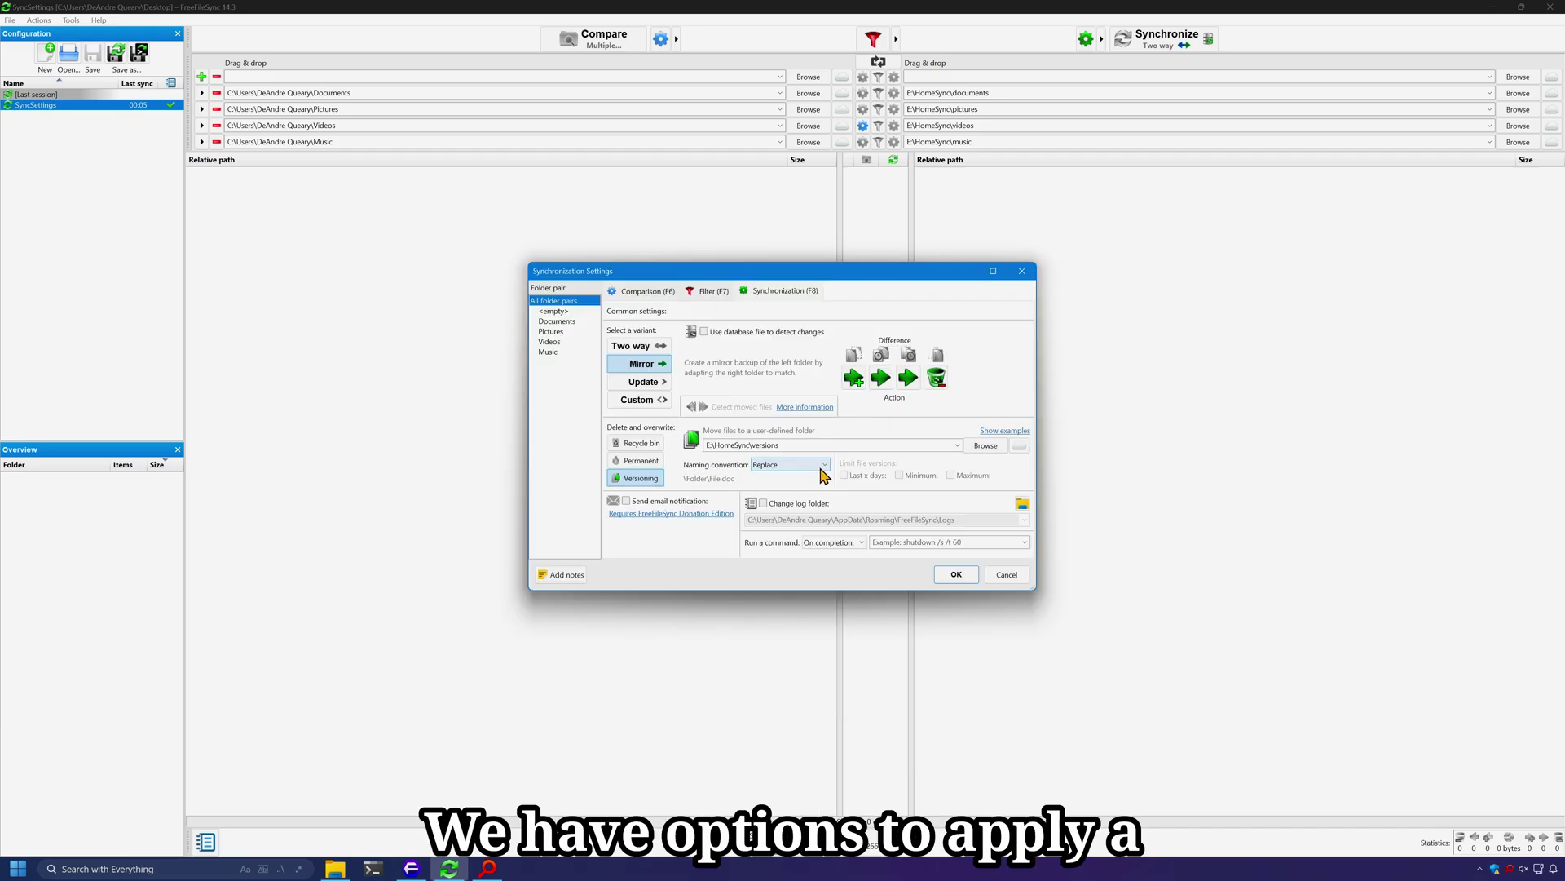
left_click(822, 465)
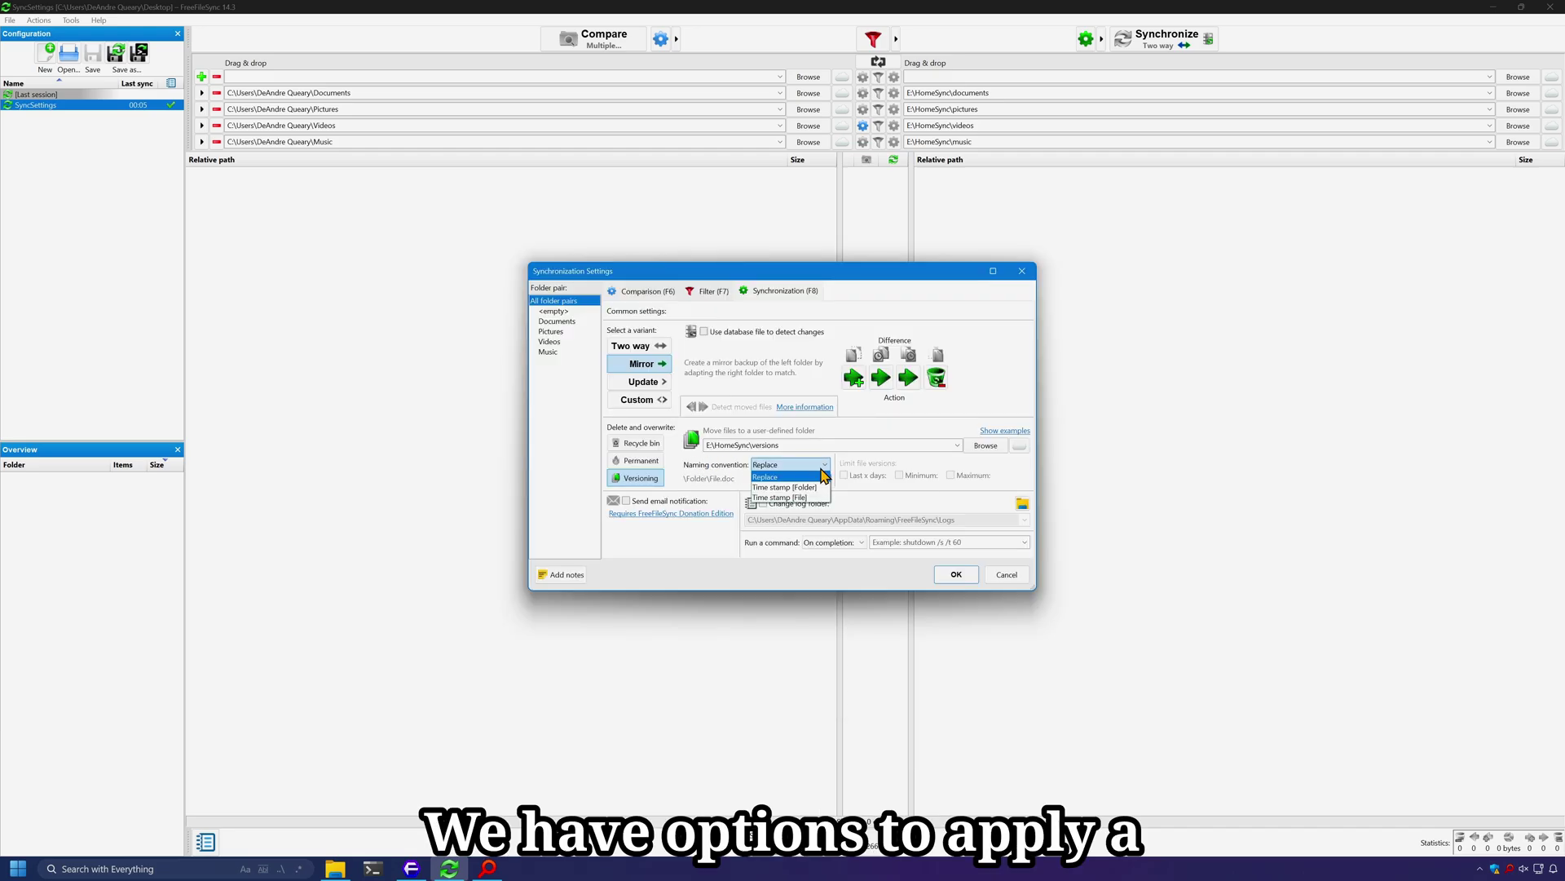
left_click(785, 487)
left_click(822, 465)
left_click(803, 486)
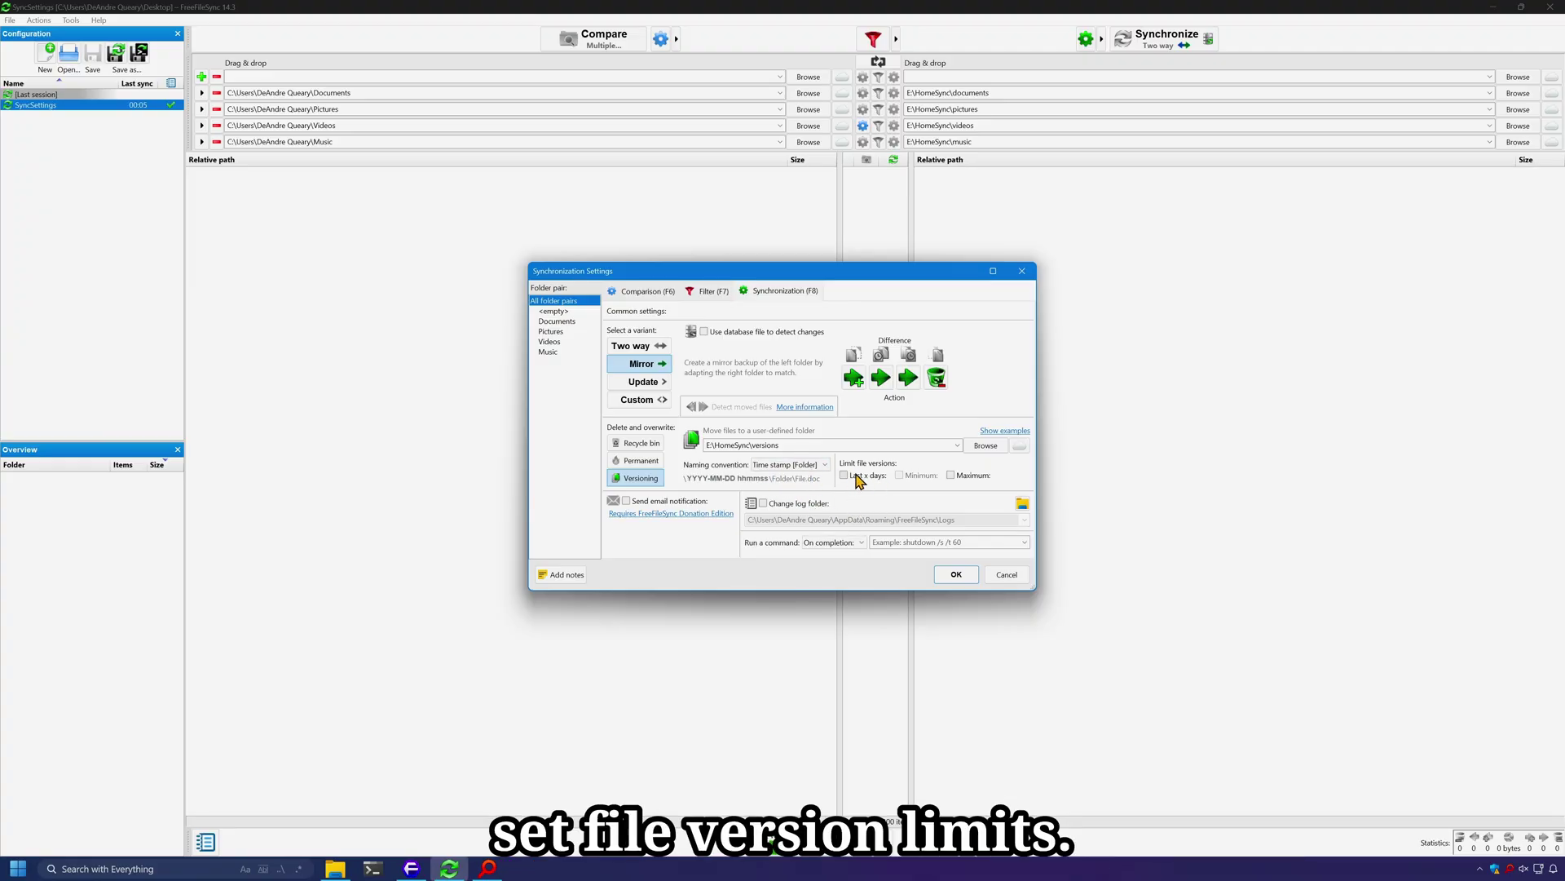
Keep versions for the last 30 days with minimum and maximum 1, and apply the settings
left_click(858, 476)
left_click(900, 462)
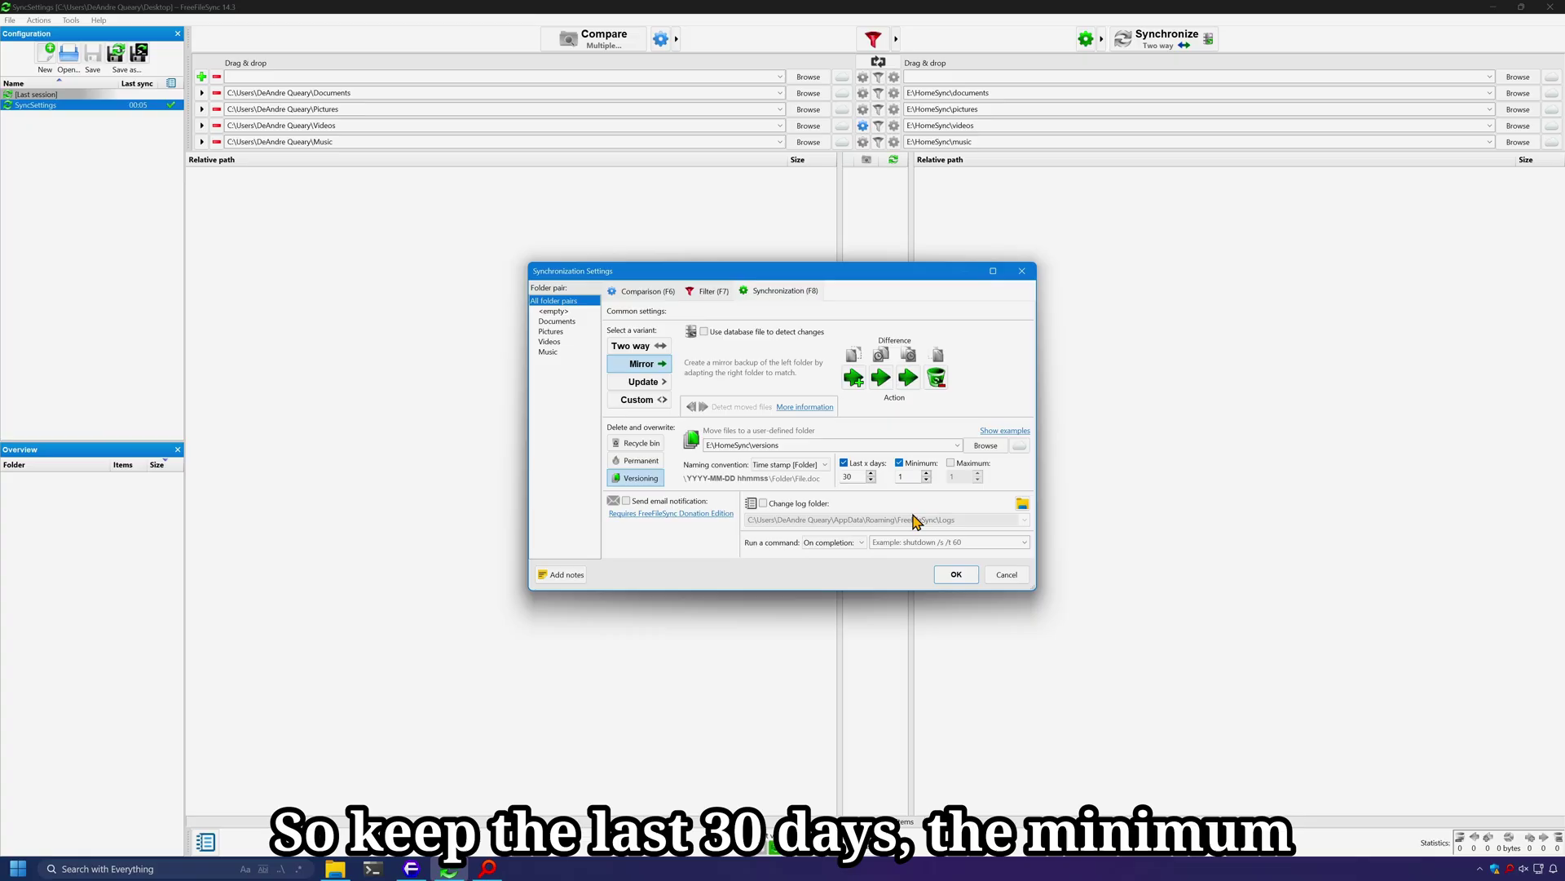
left_click(965, 464)
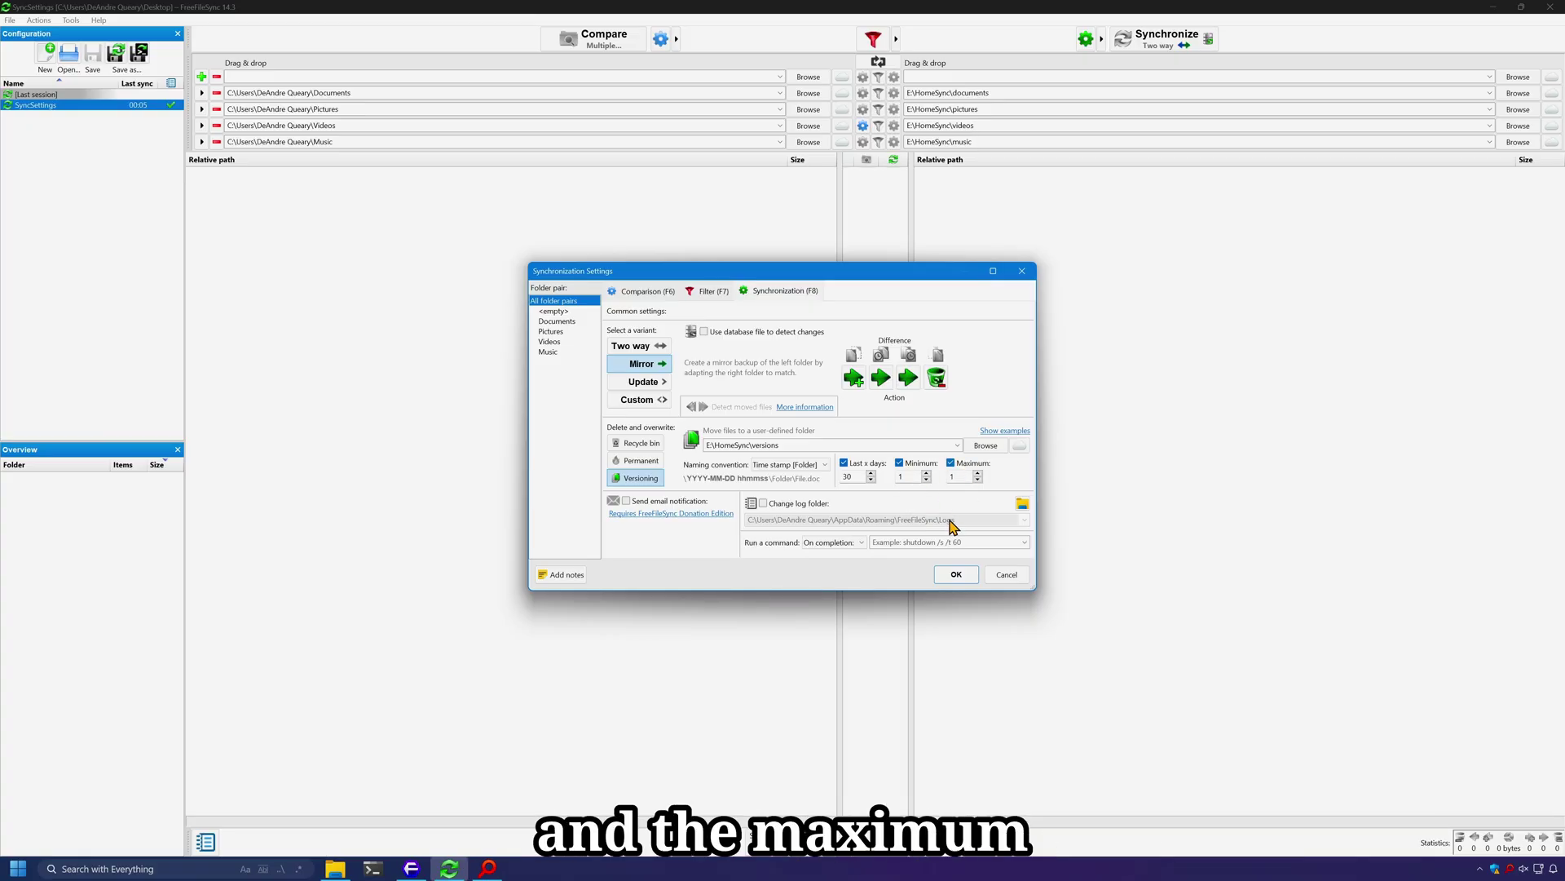
left_click(957, 574)
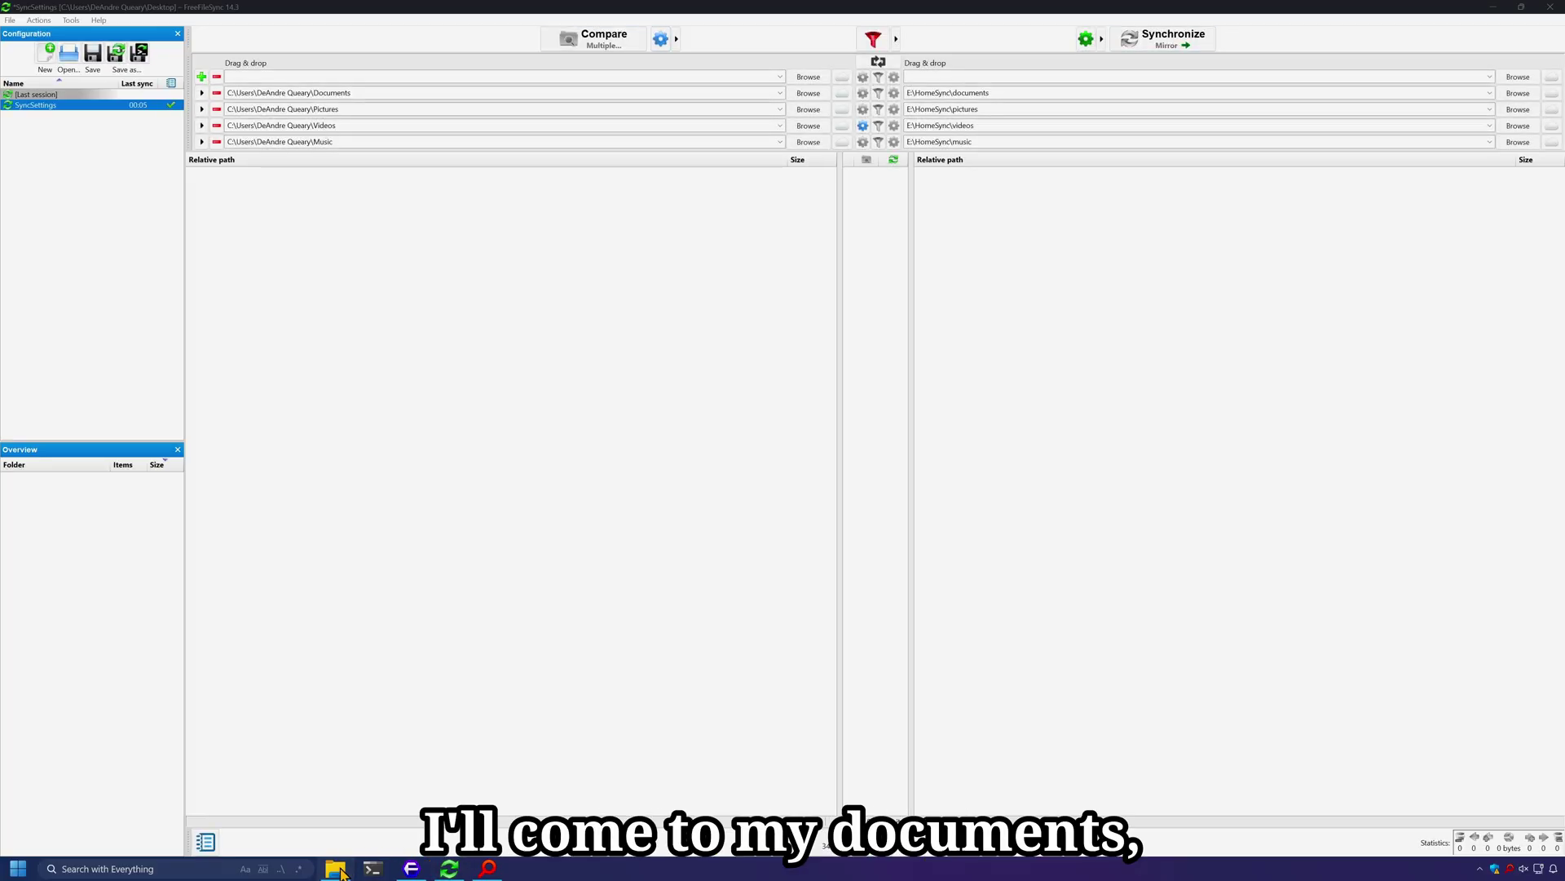
Open the presentation from Documents, then close it and save the changes
left_click(303, 828)
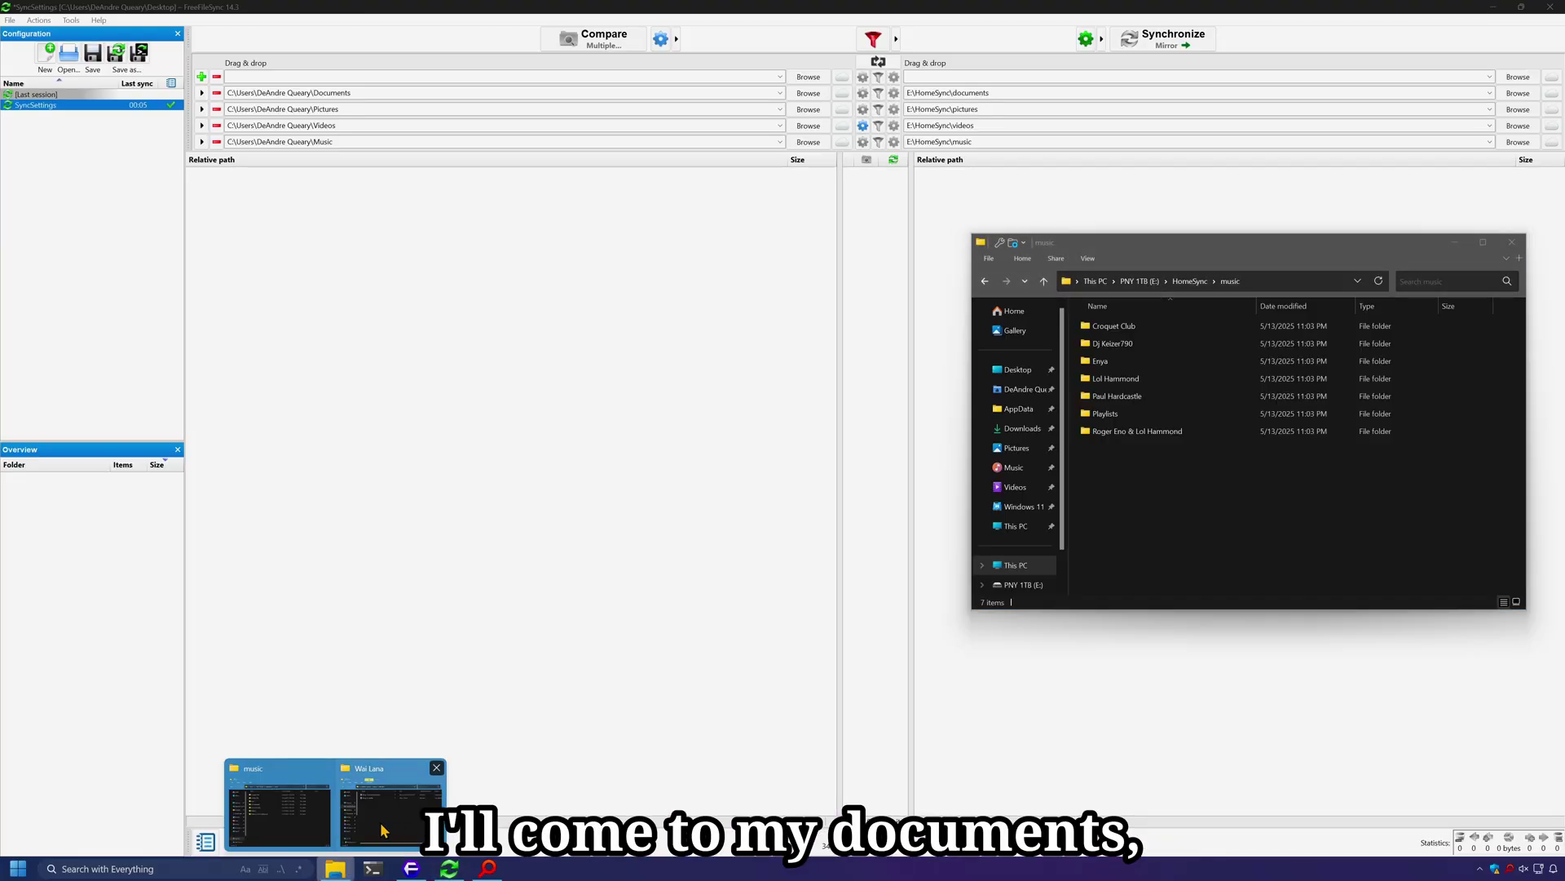
left_click(367, 827)
key("Return")
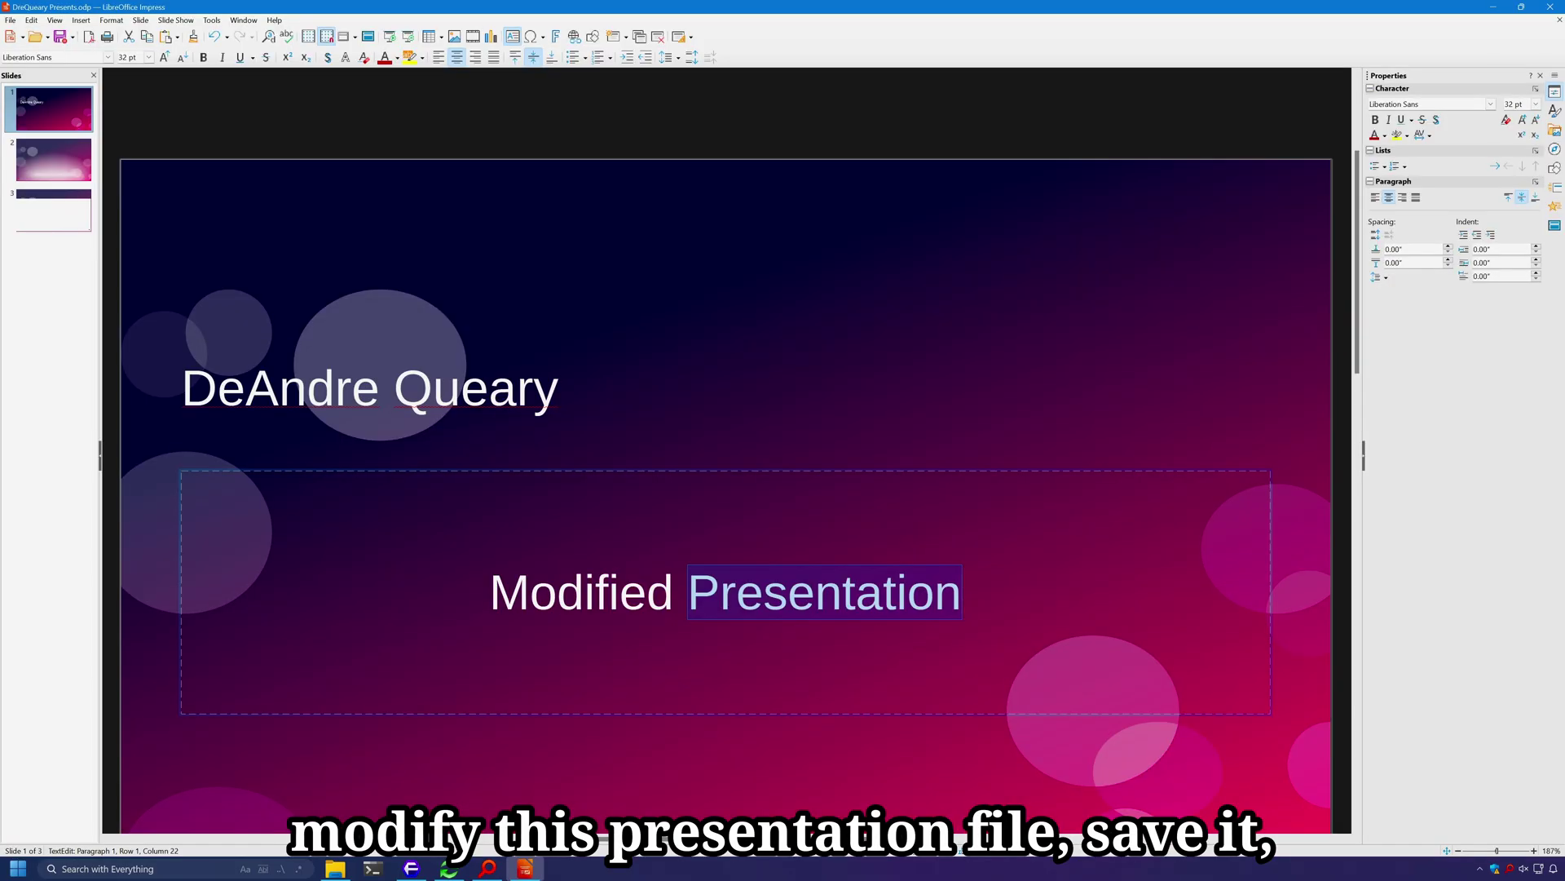
left_click(1550, 7)
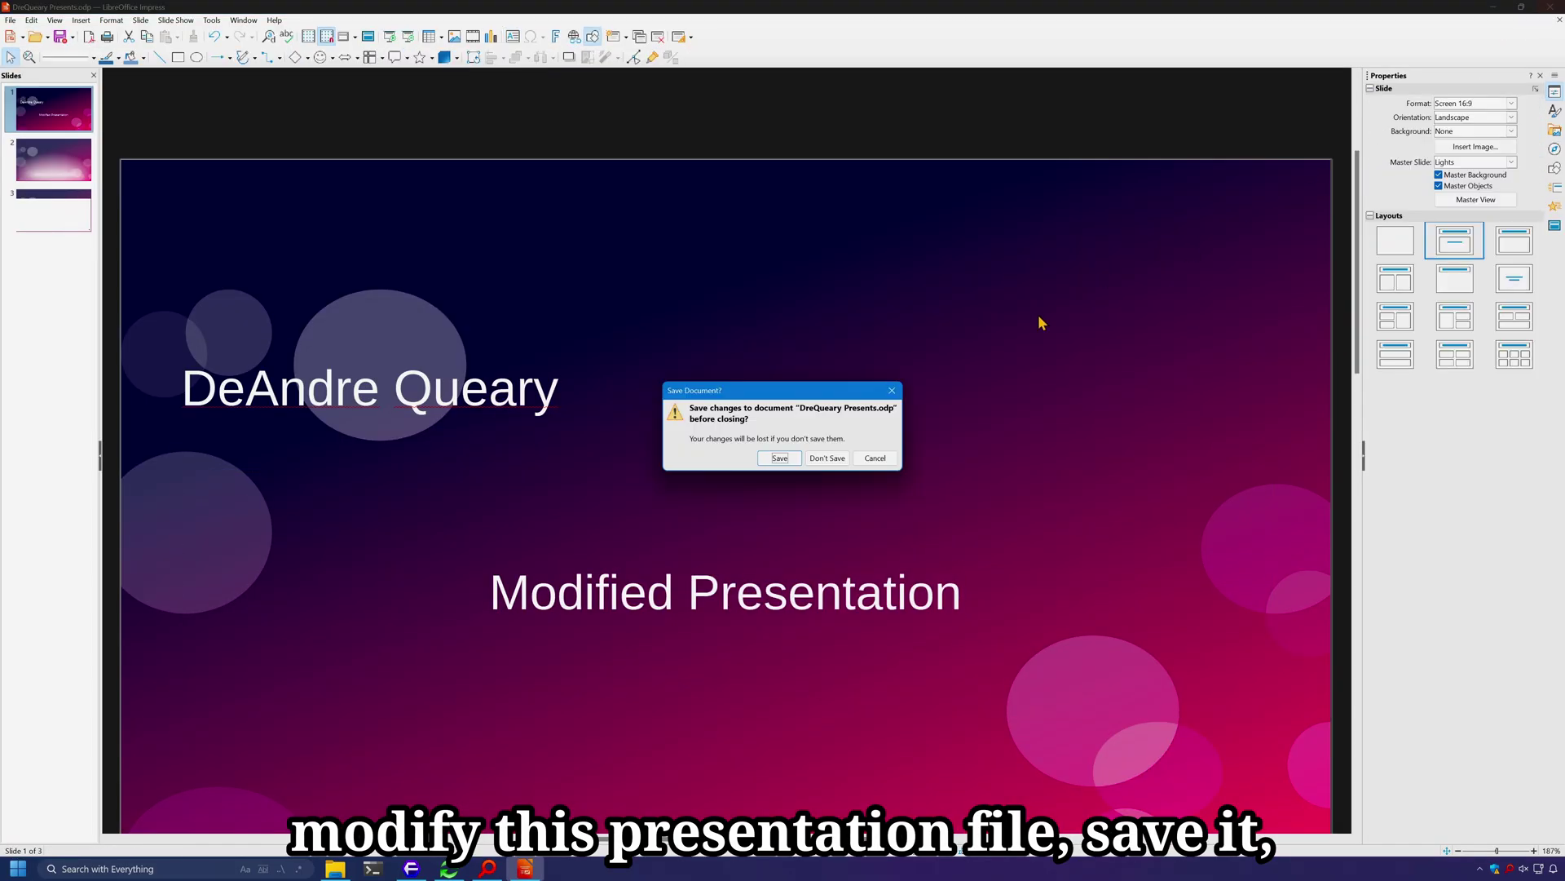
left_click(780, 458)
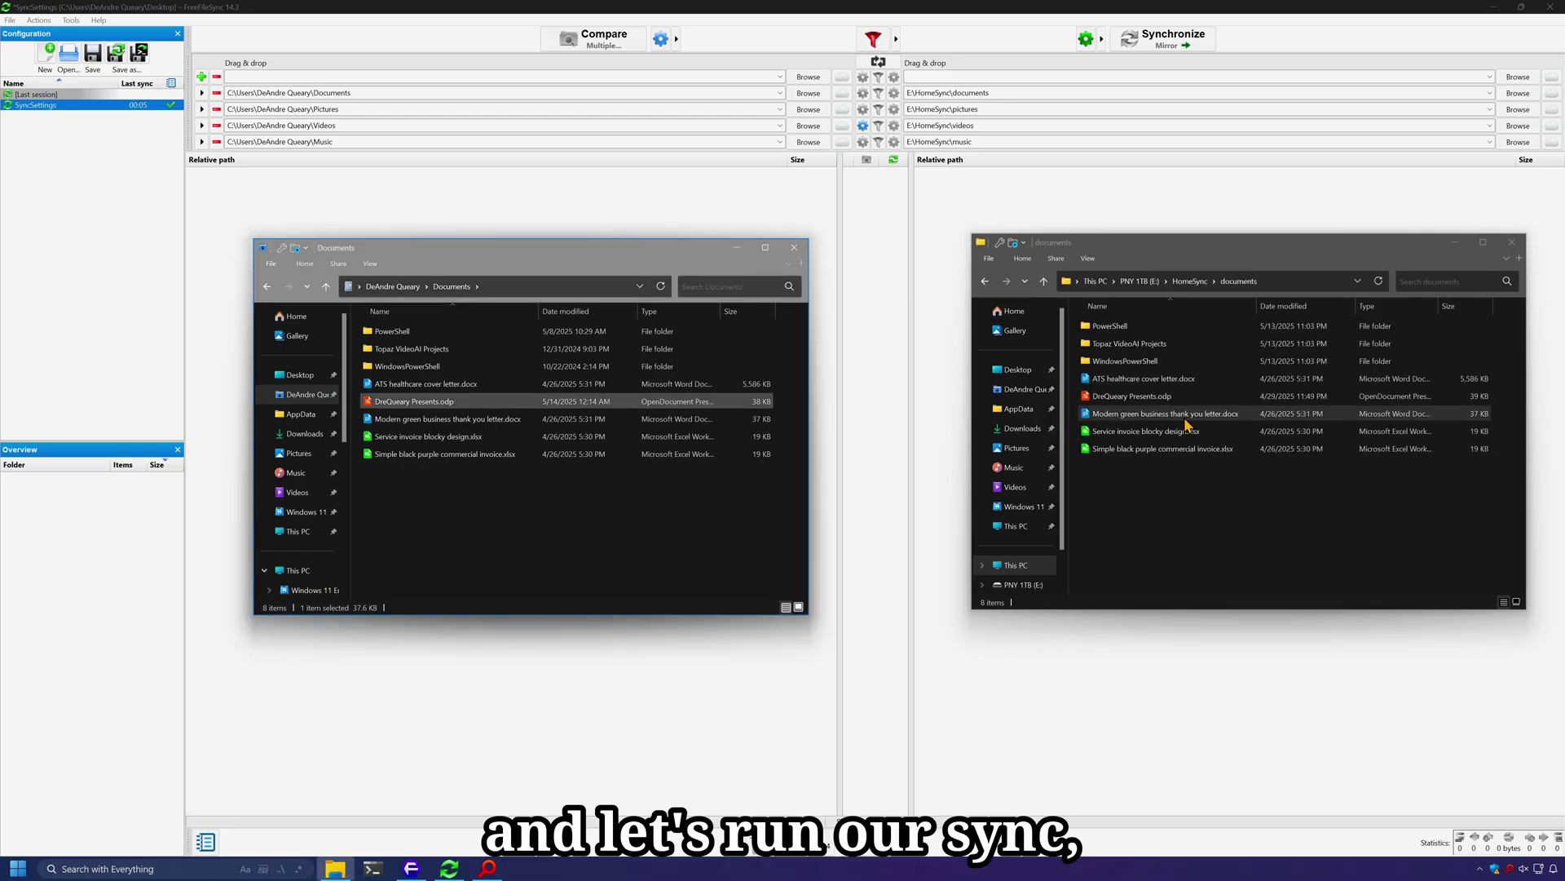
Compare the source and backup folders in FreeFileSync and run the Mirror synchronization
left_click(776, 203)
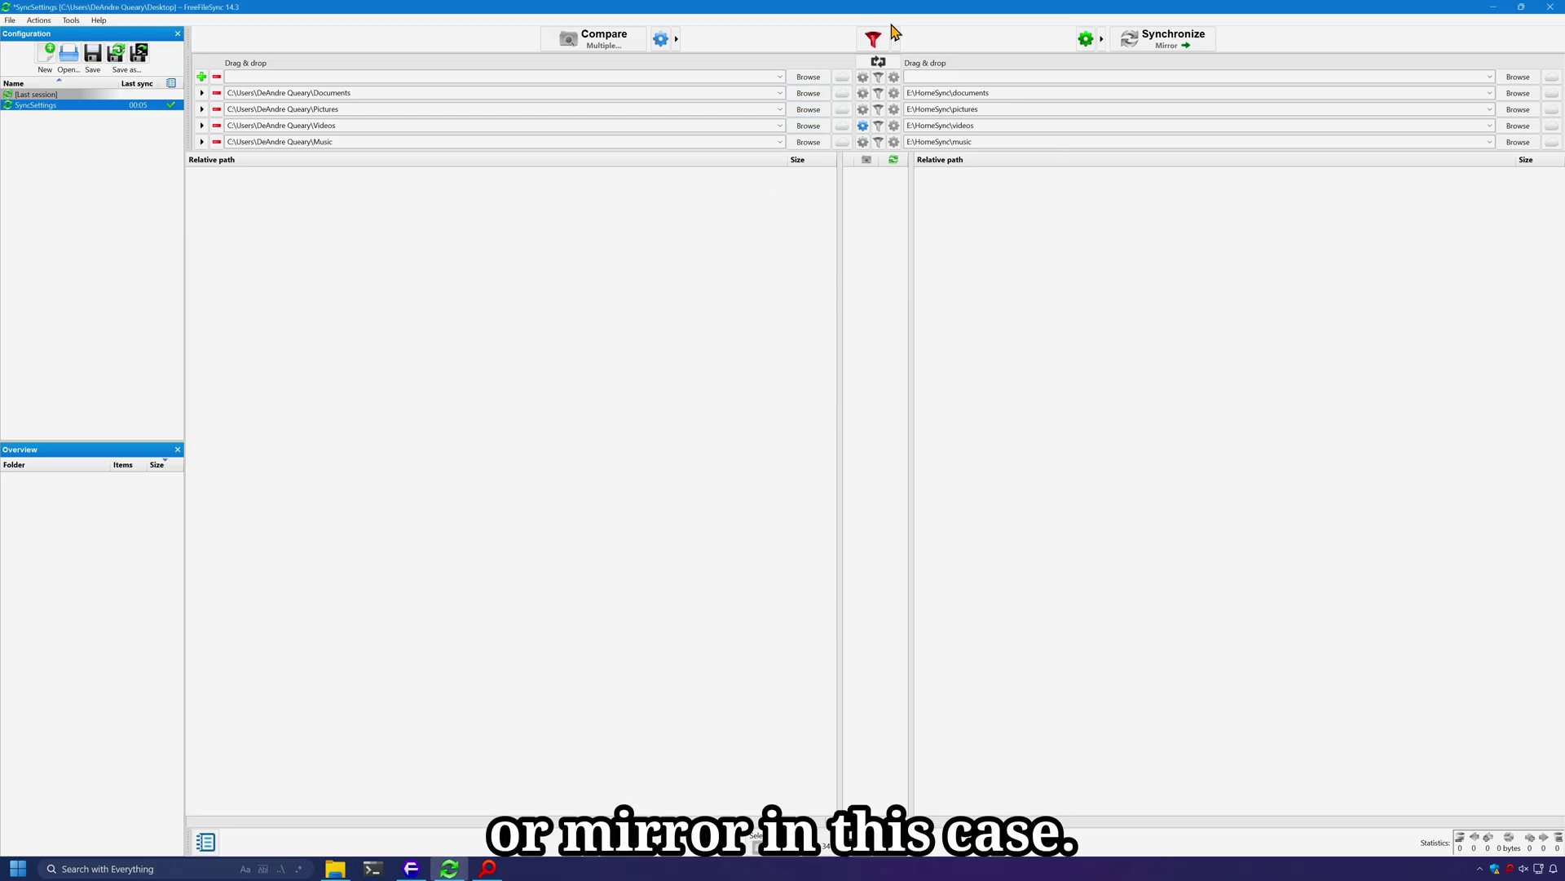
left_click(608, 38)
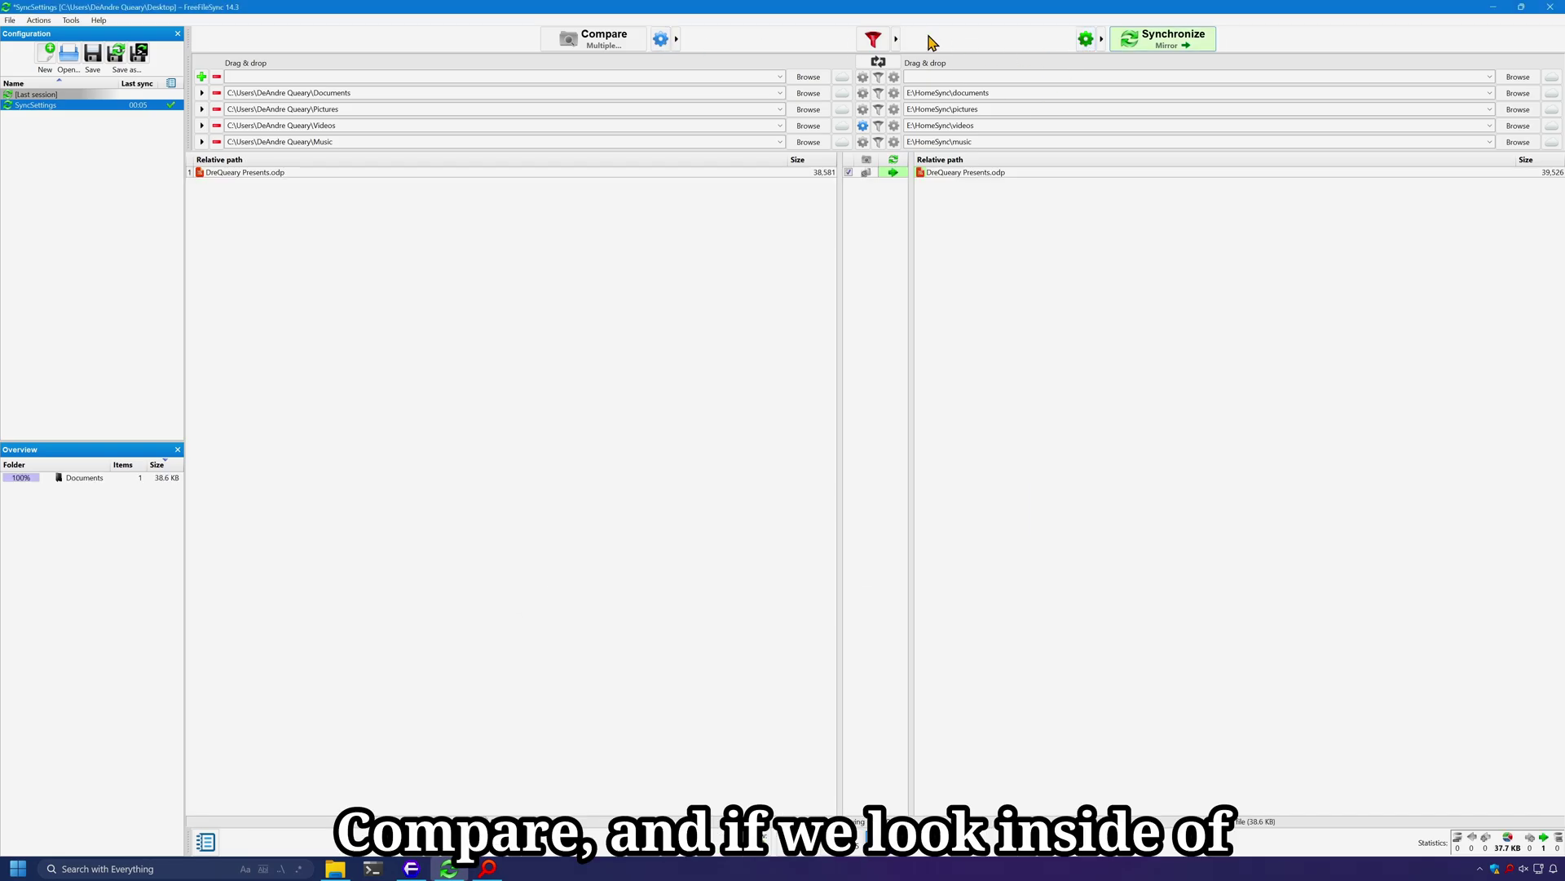
left_click(1166, 40)
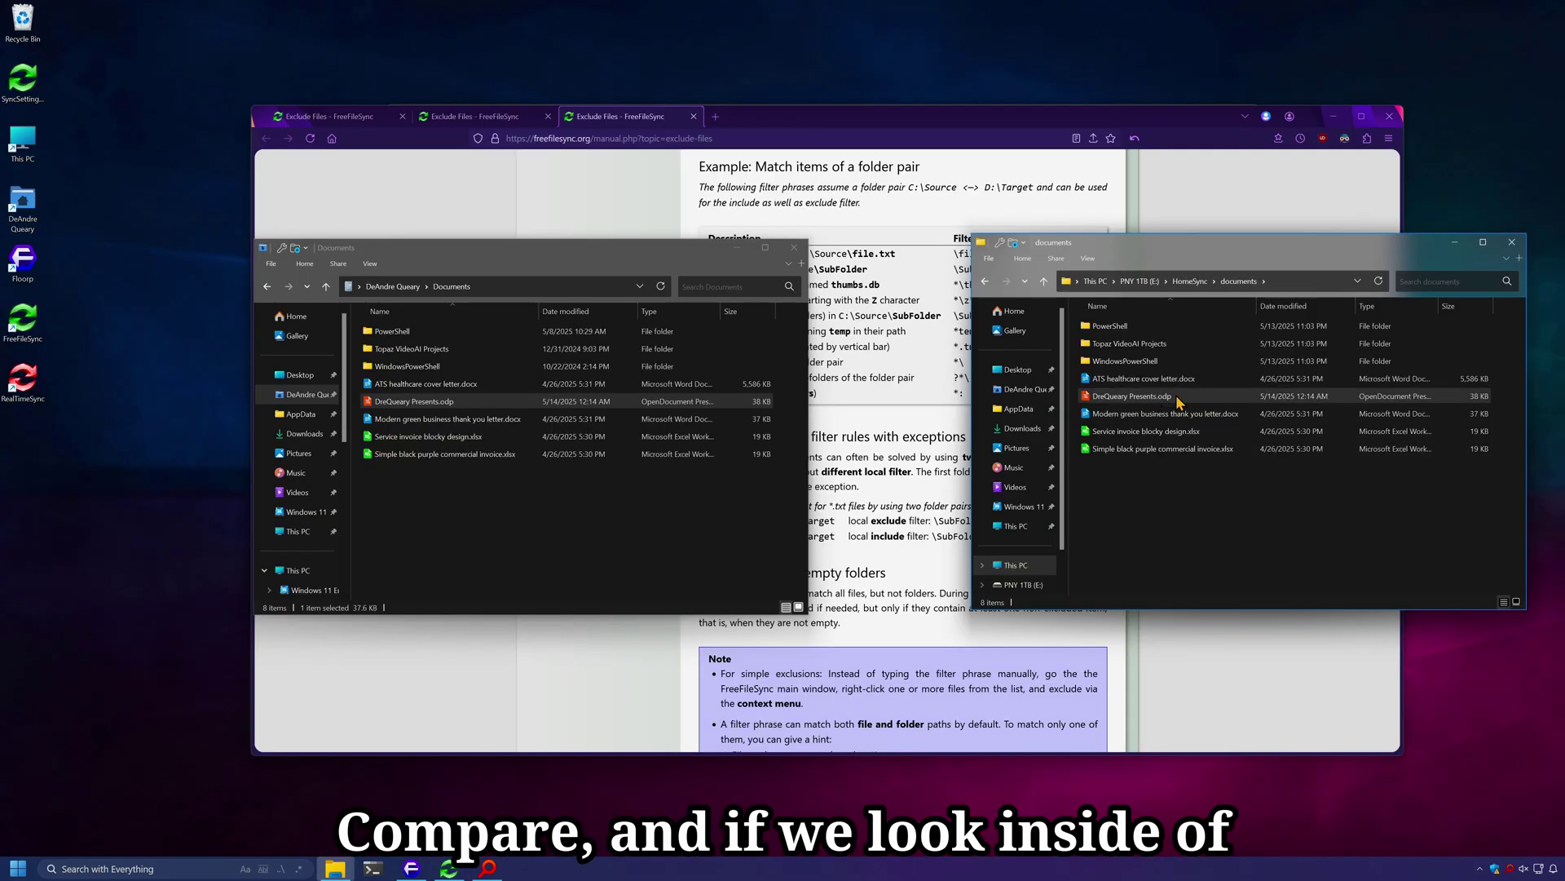
mouse_move(1178, 402)
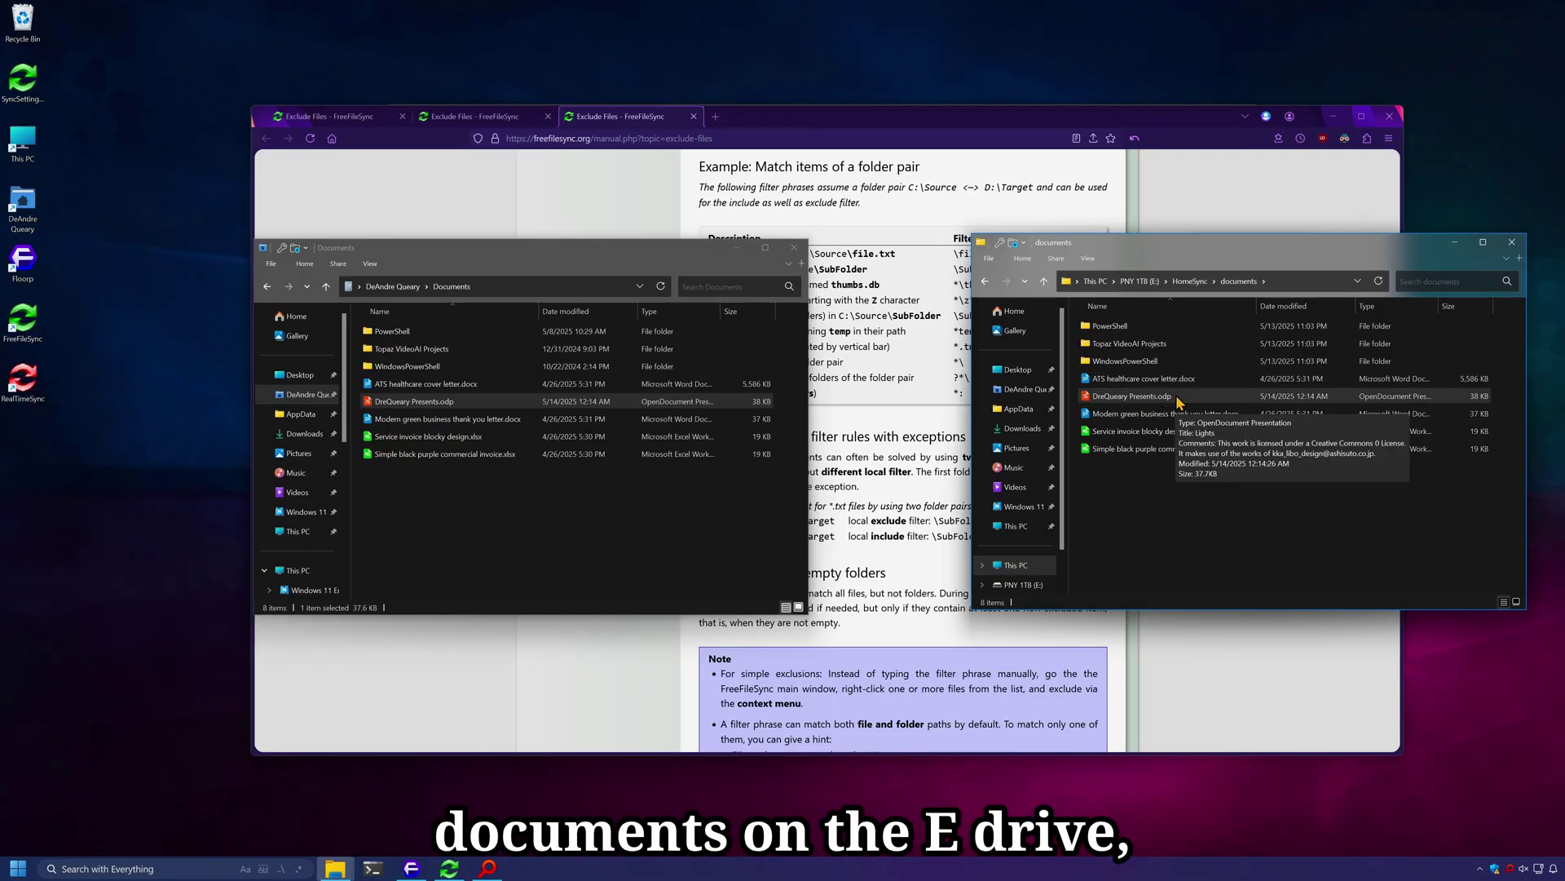
double_click(1223, 397)
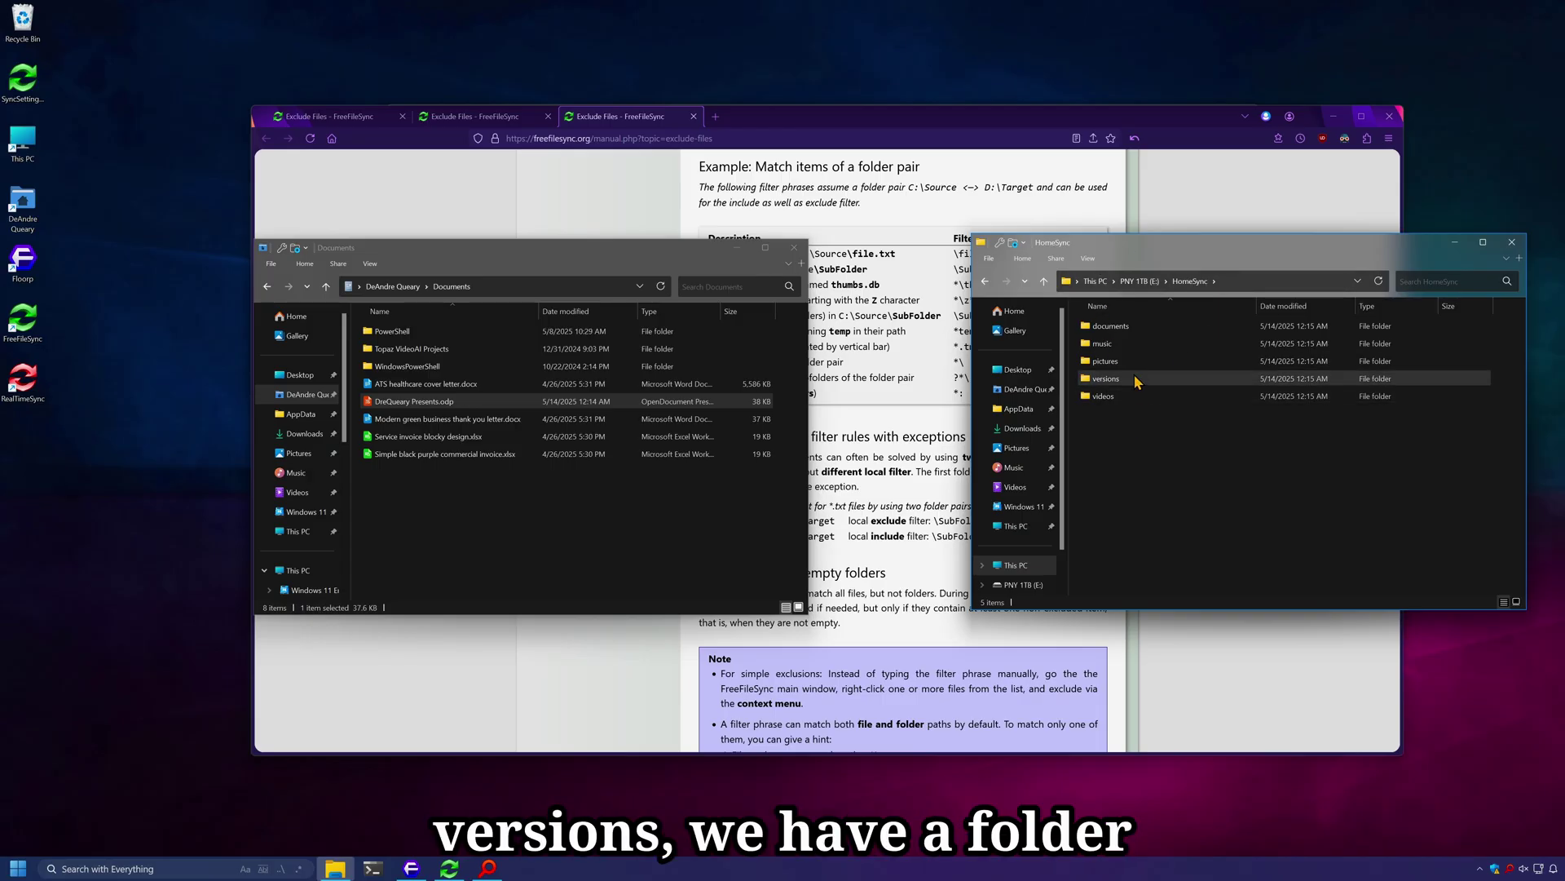
double_click(1135, 379)
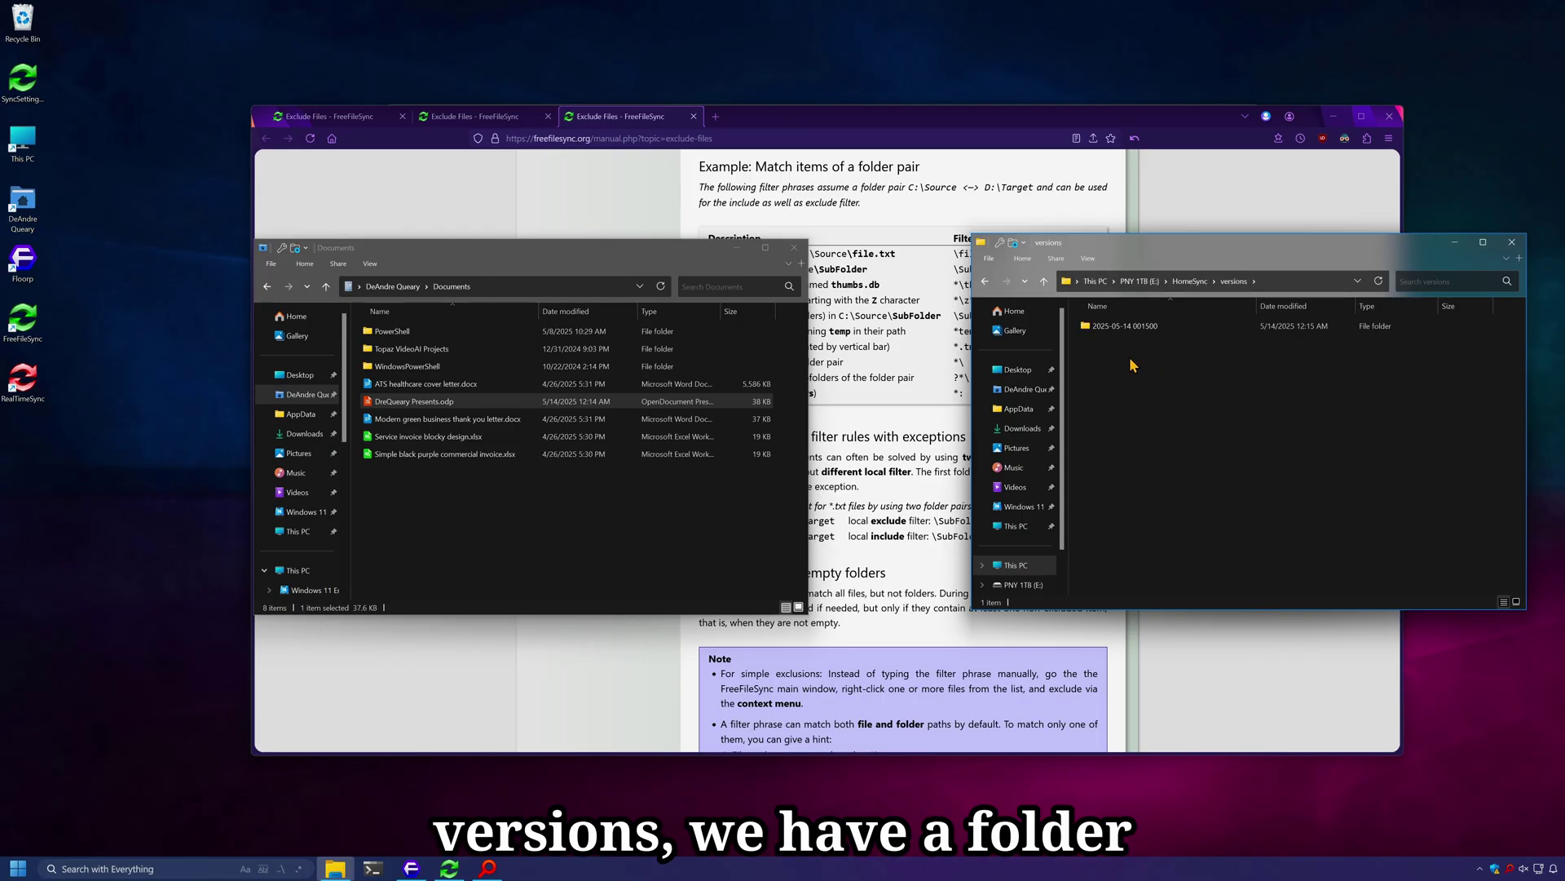
left_click(1153, 333)
double_click(1154, 330)
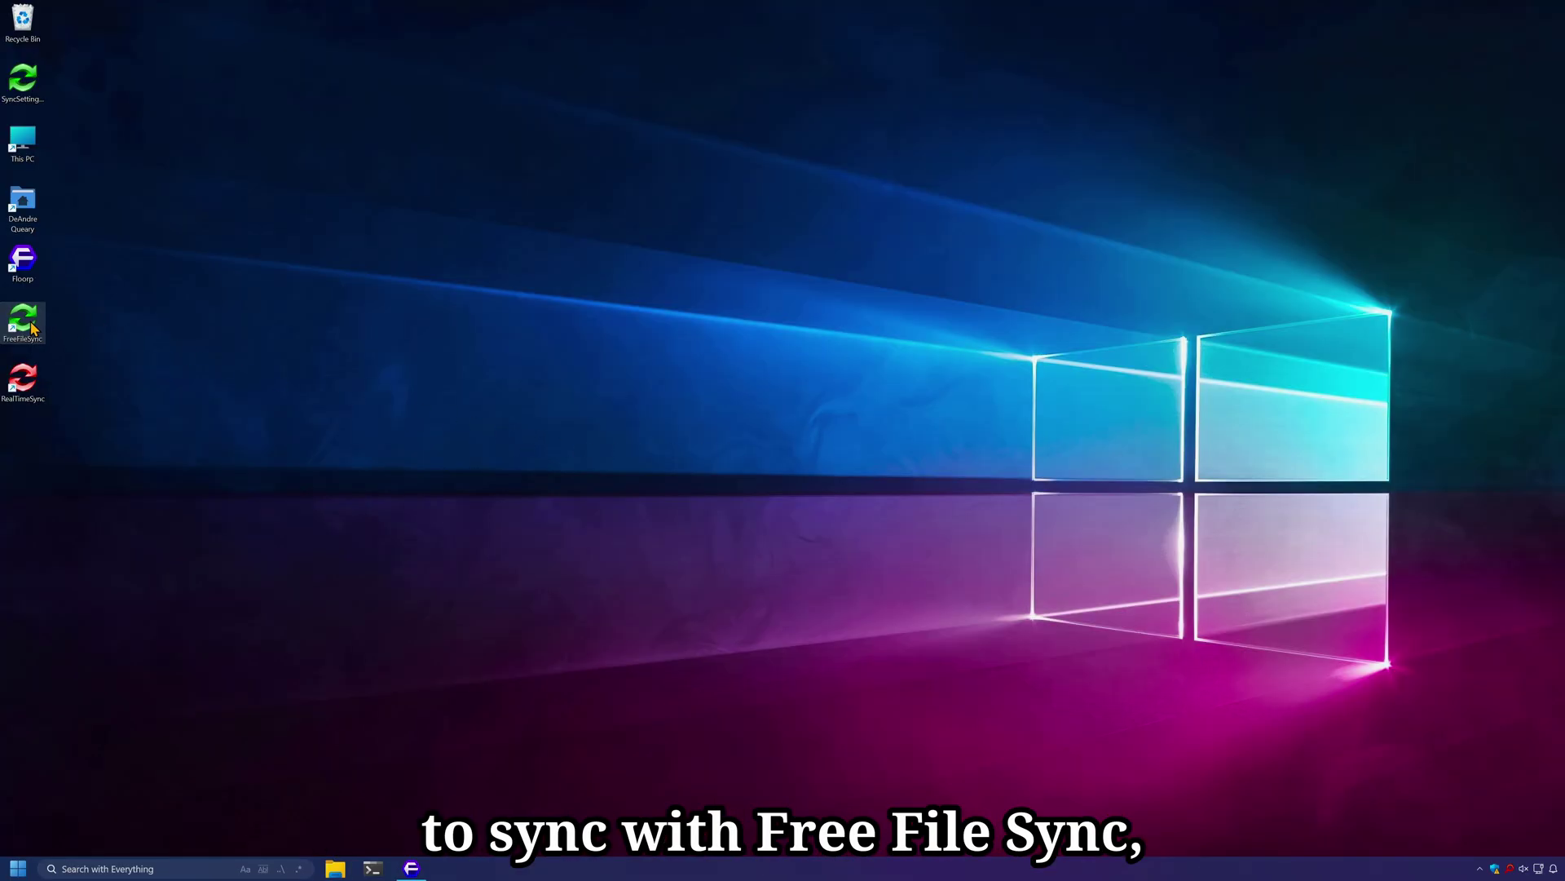
Launch FreeFileSync from its desktop shortcut with the SyncSettings configuration
double_click(33, 329)
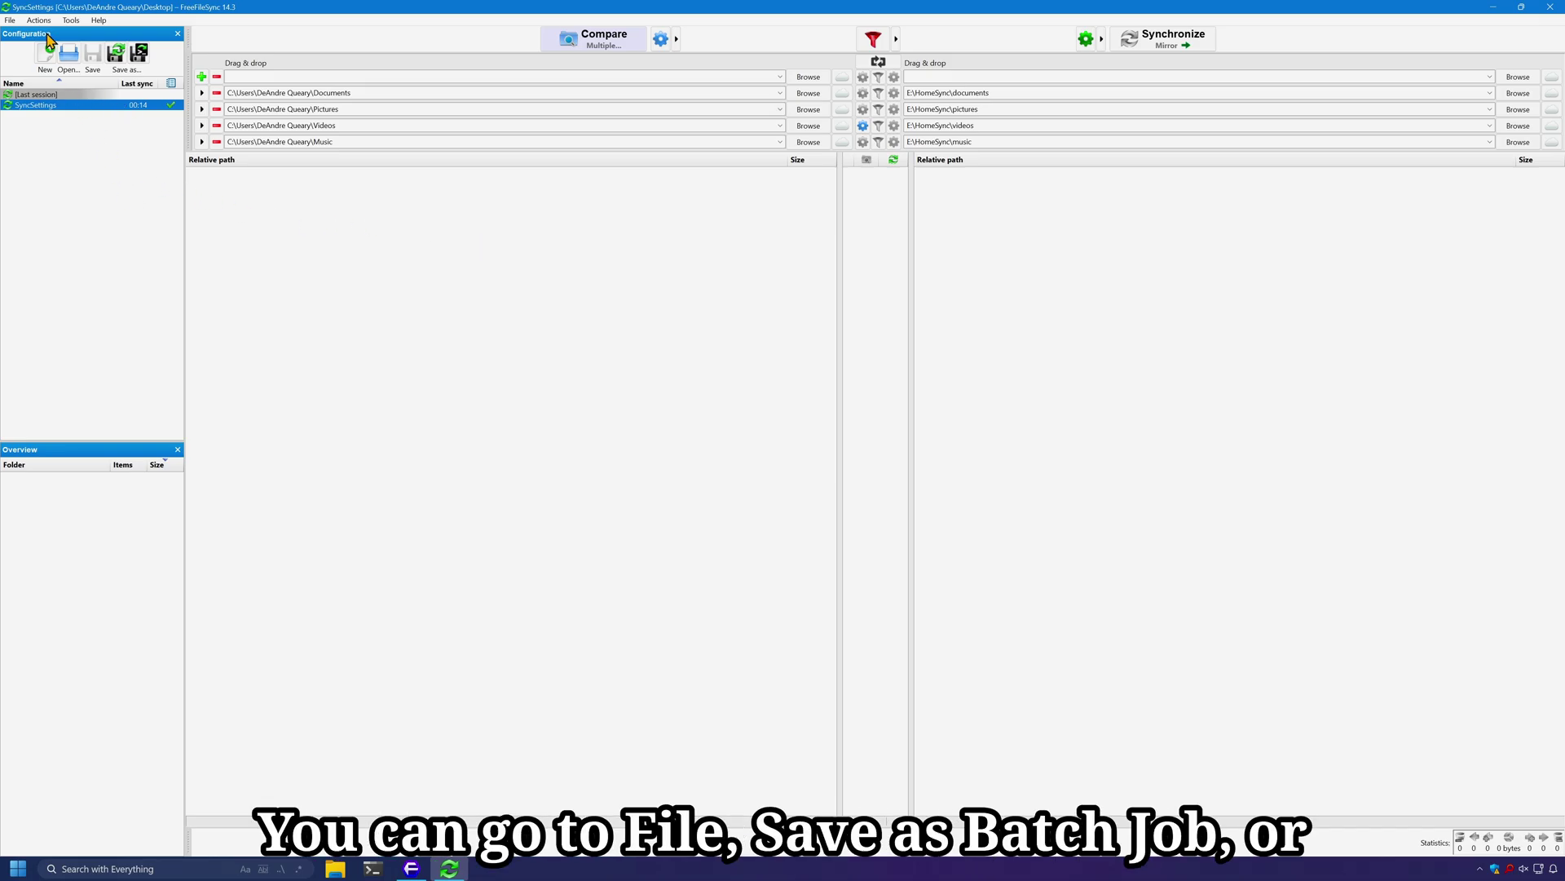
Configure the batch job to run minimized, with no action set for when it finishes
left_click(10, 20)
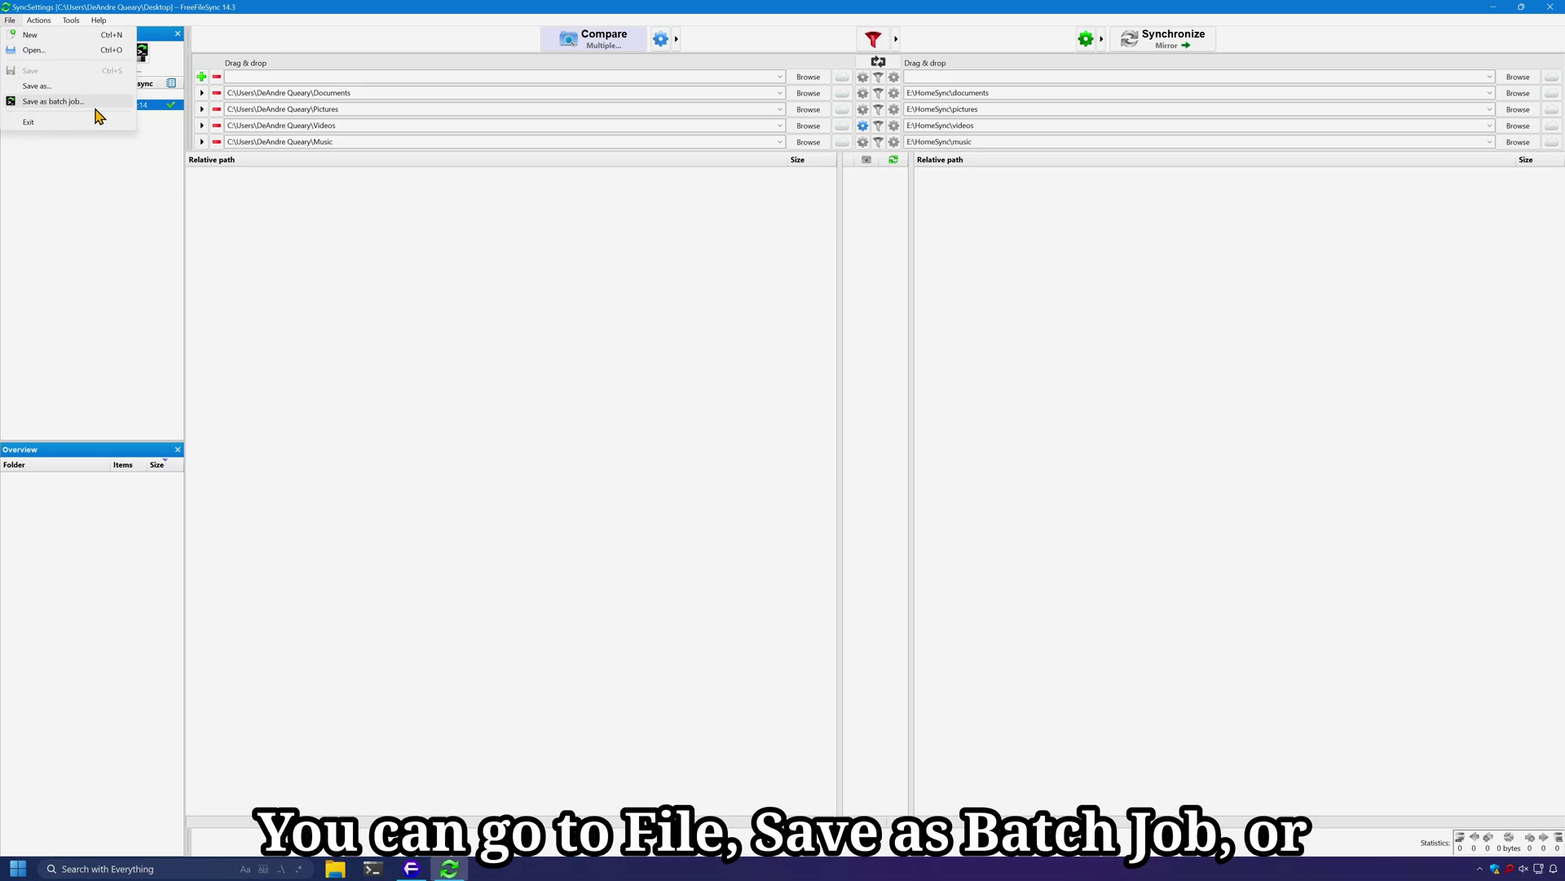
key("Escape")
left_click(140, 55)
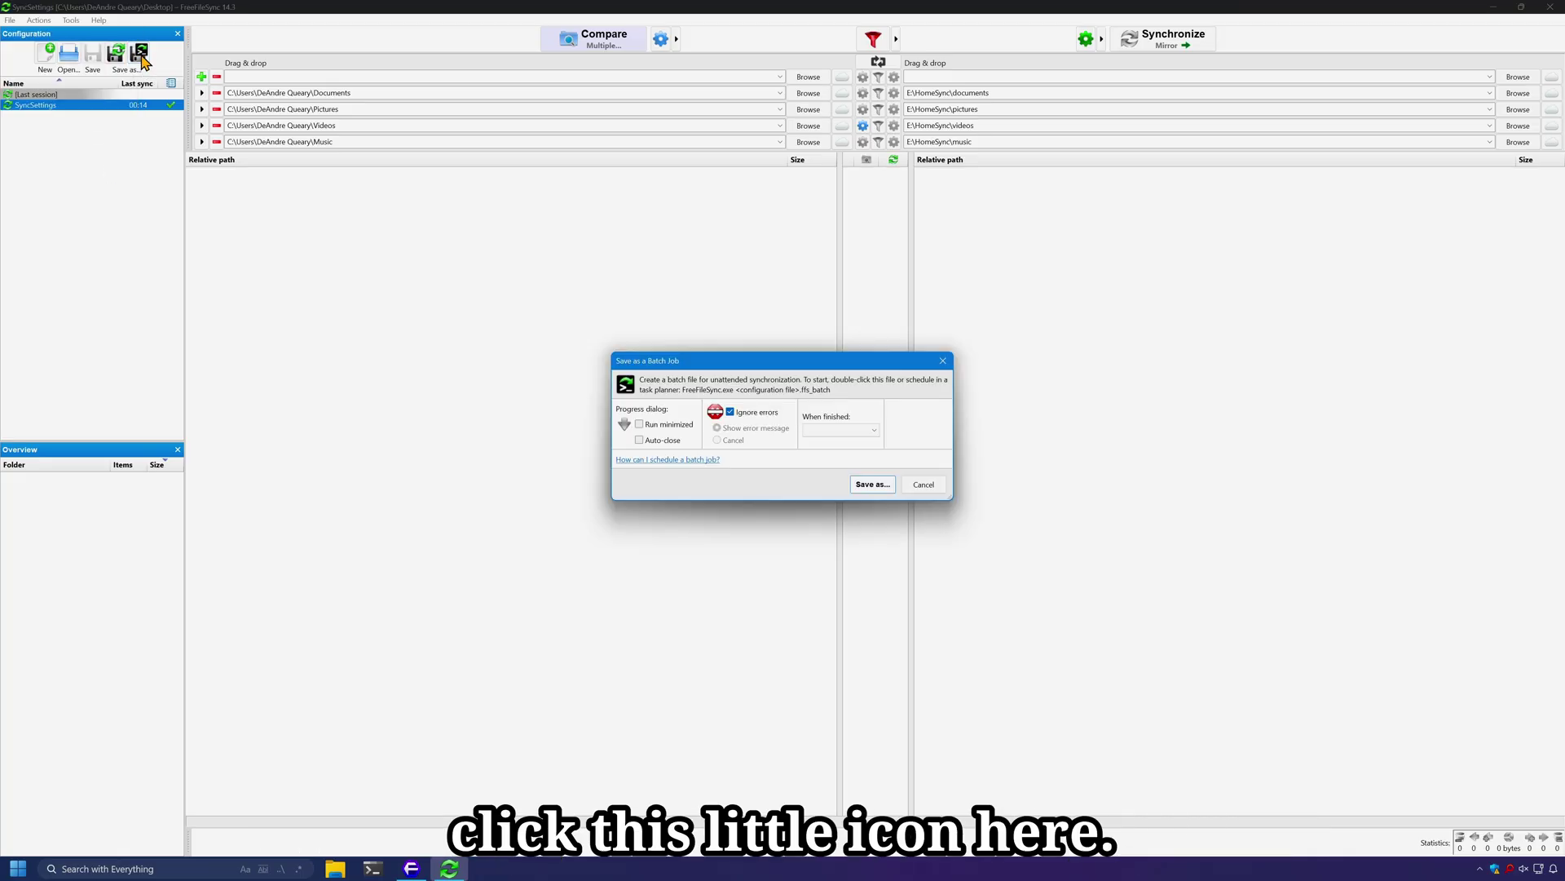
left_click(665, 425)
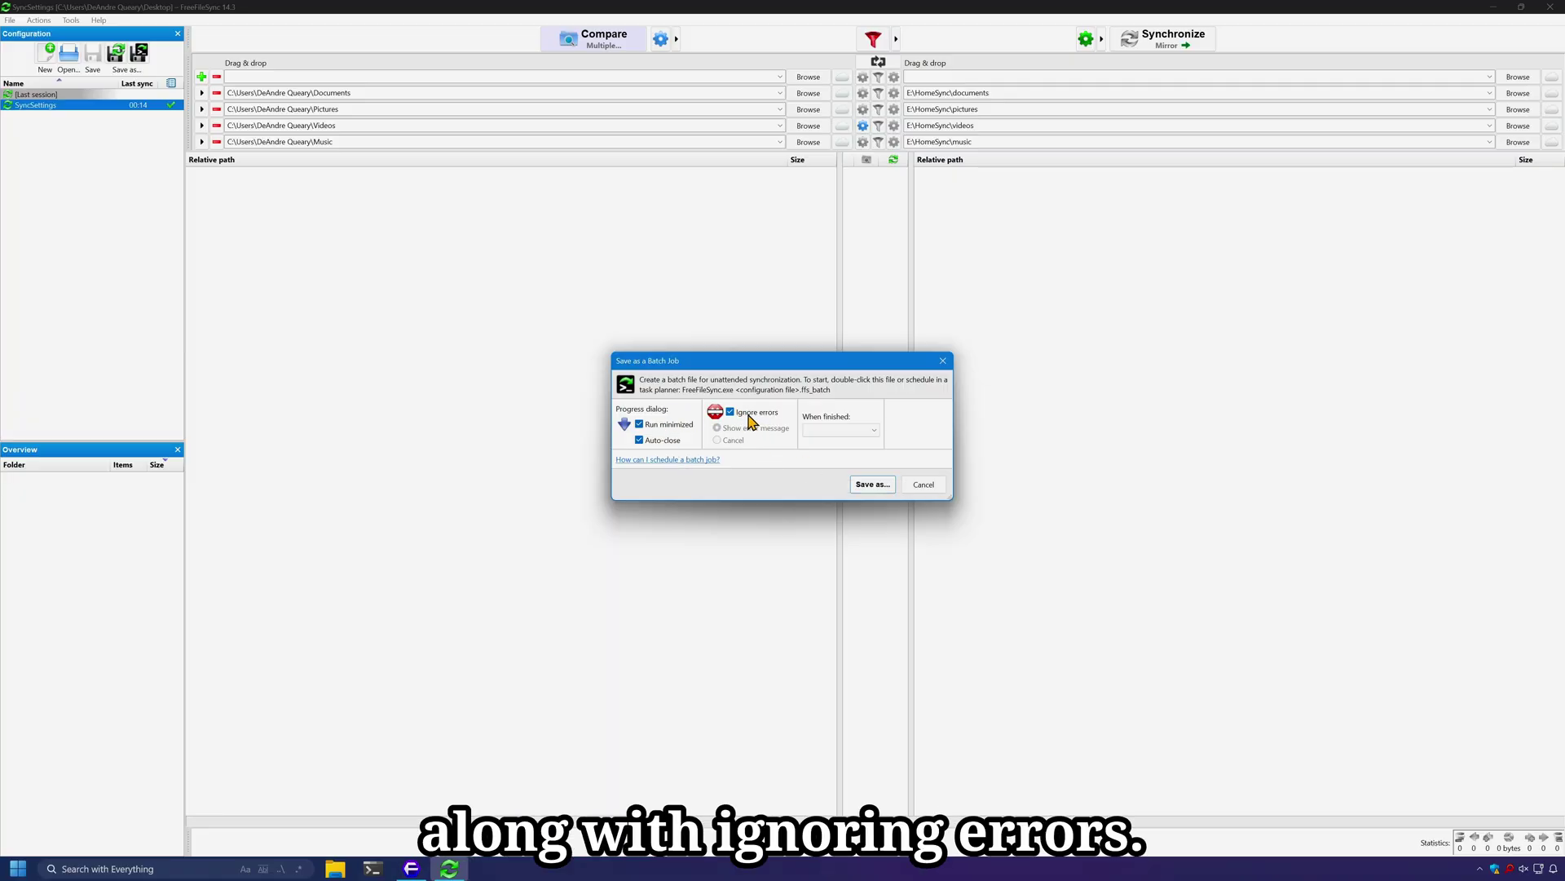
left_click(844, 430)
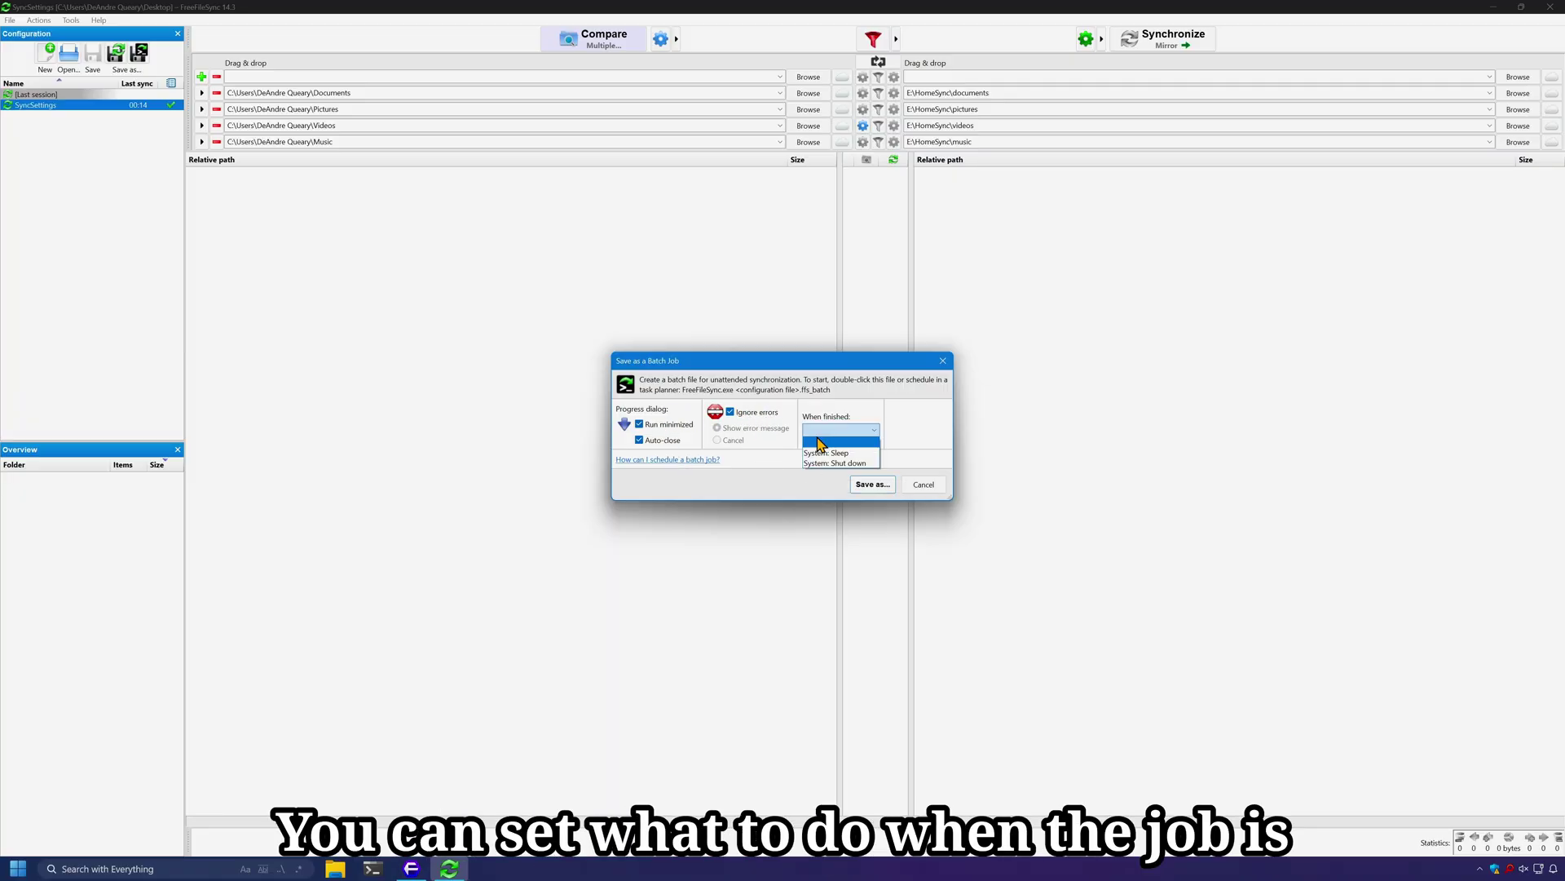
left_click(869, 487)
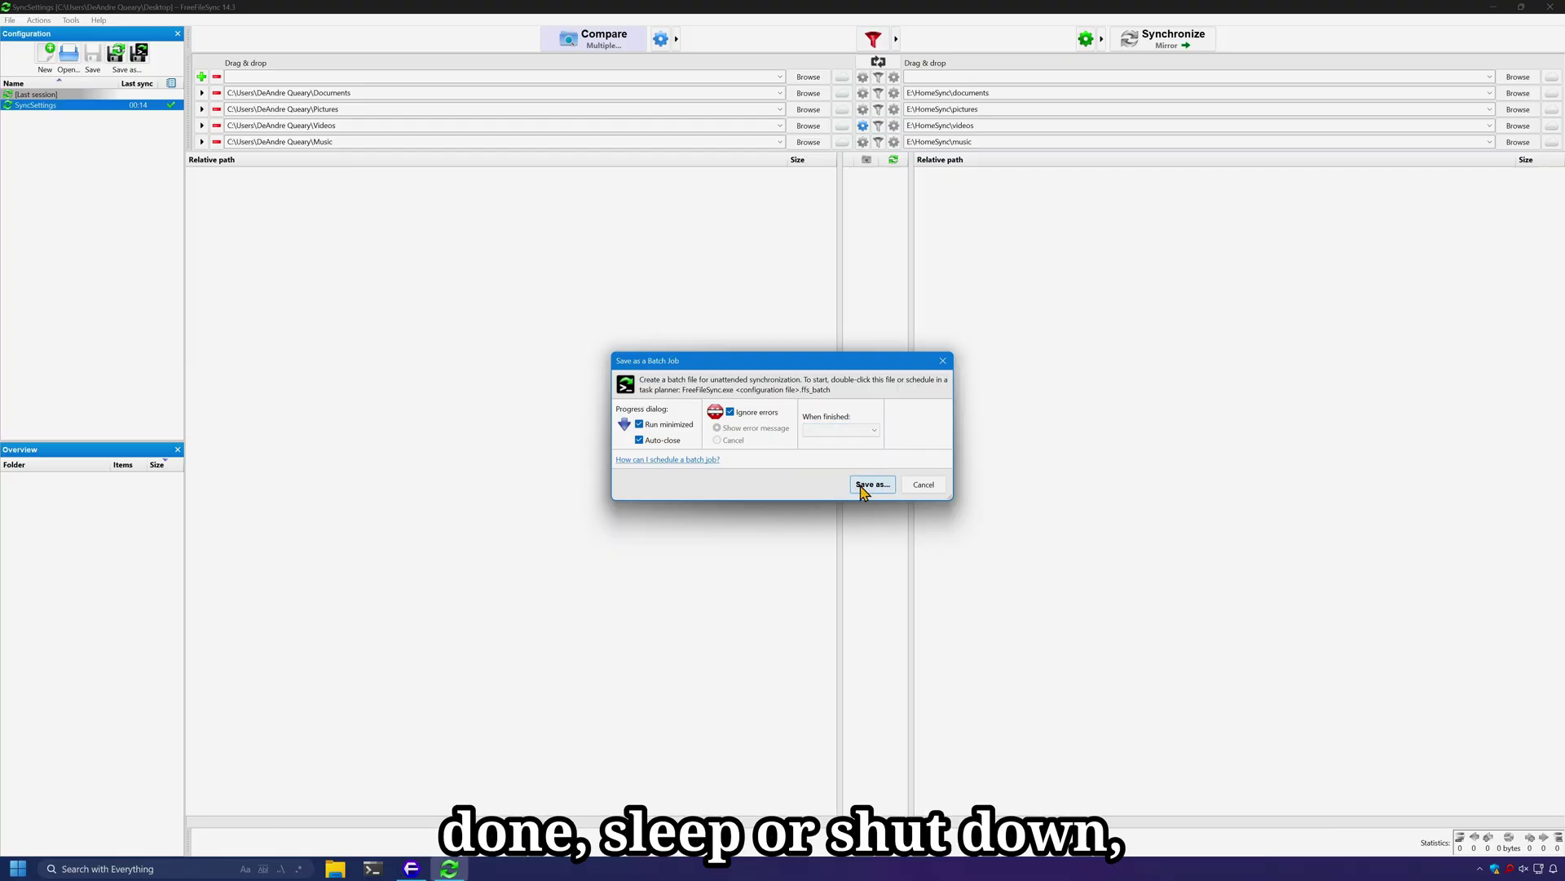
Save SyncSettings.ffs_batch to the Desktop, delete the HomeSync backup folders, and run the batch job
left_click(869, 487)
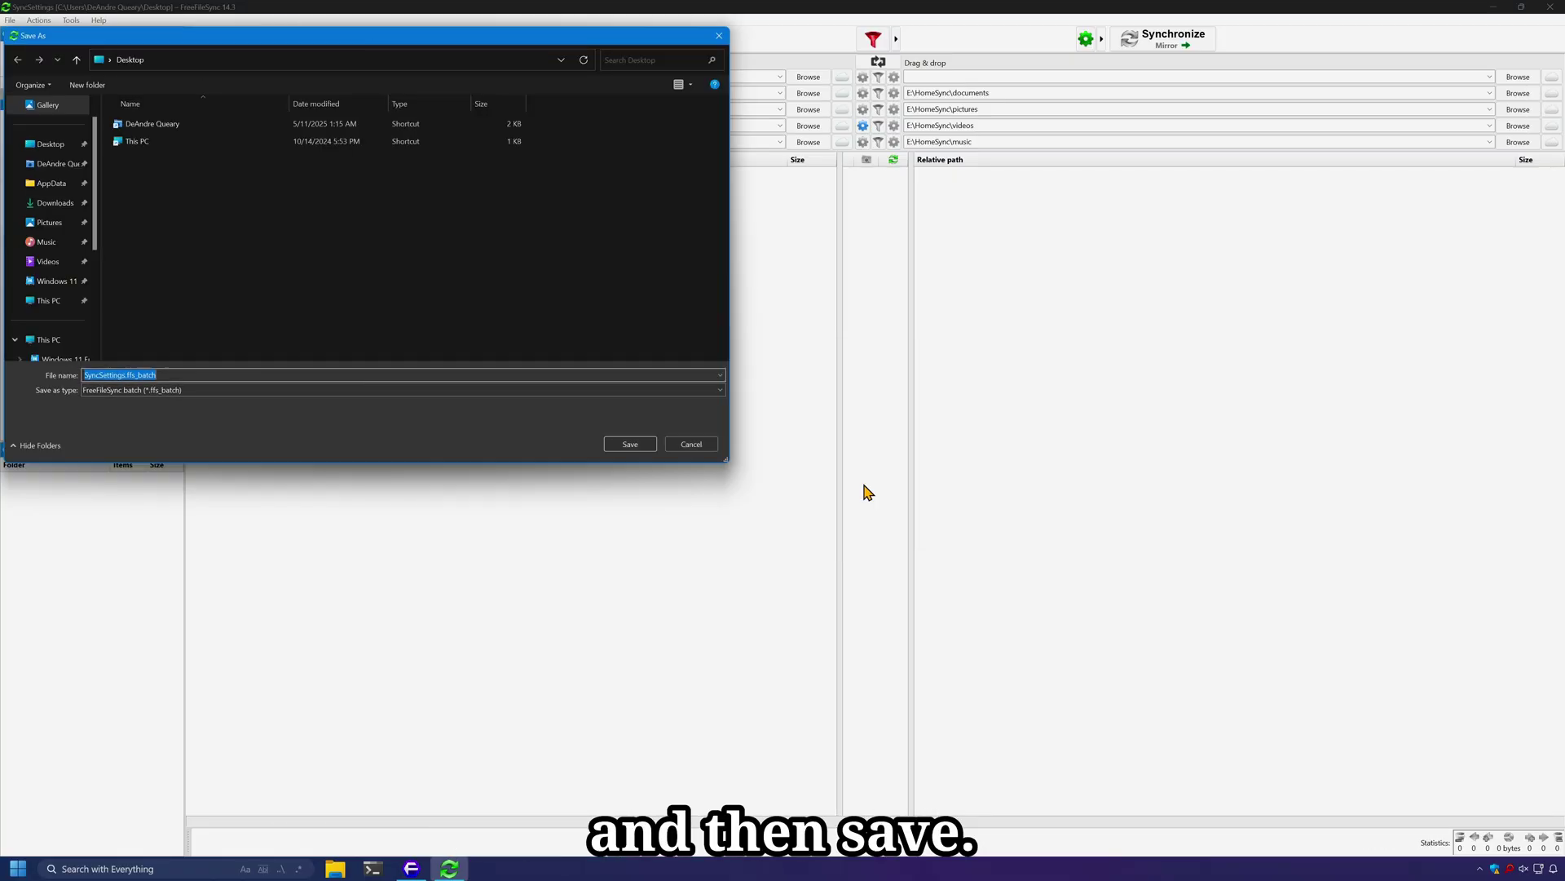
left_click(628, 443)
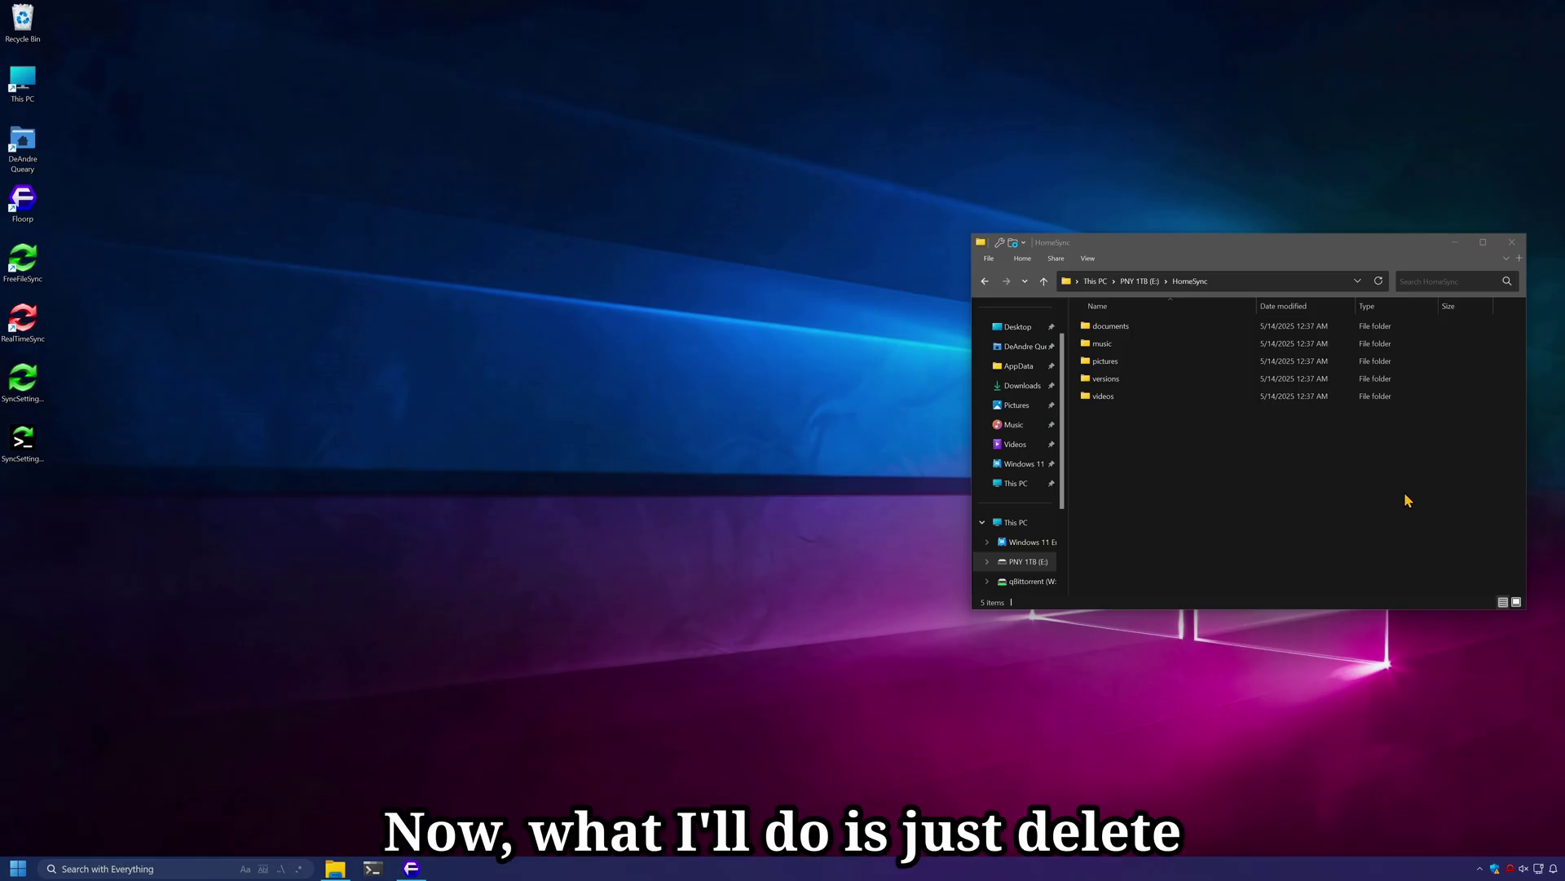
left_click_drag(1408, 500, 1222, 320)
key("Delete")
double_click(24, 442)
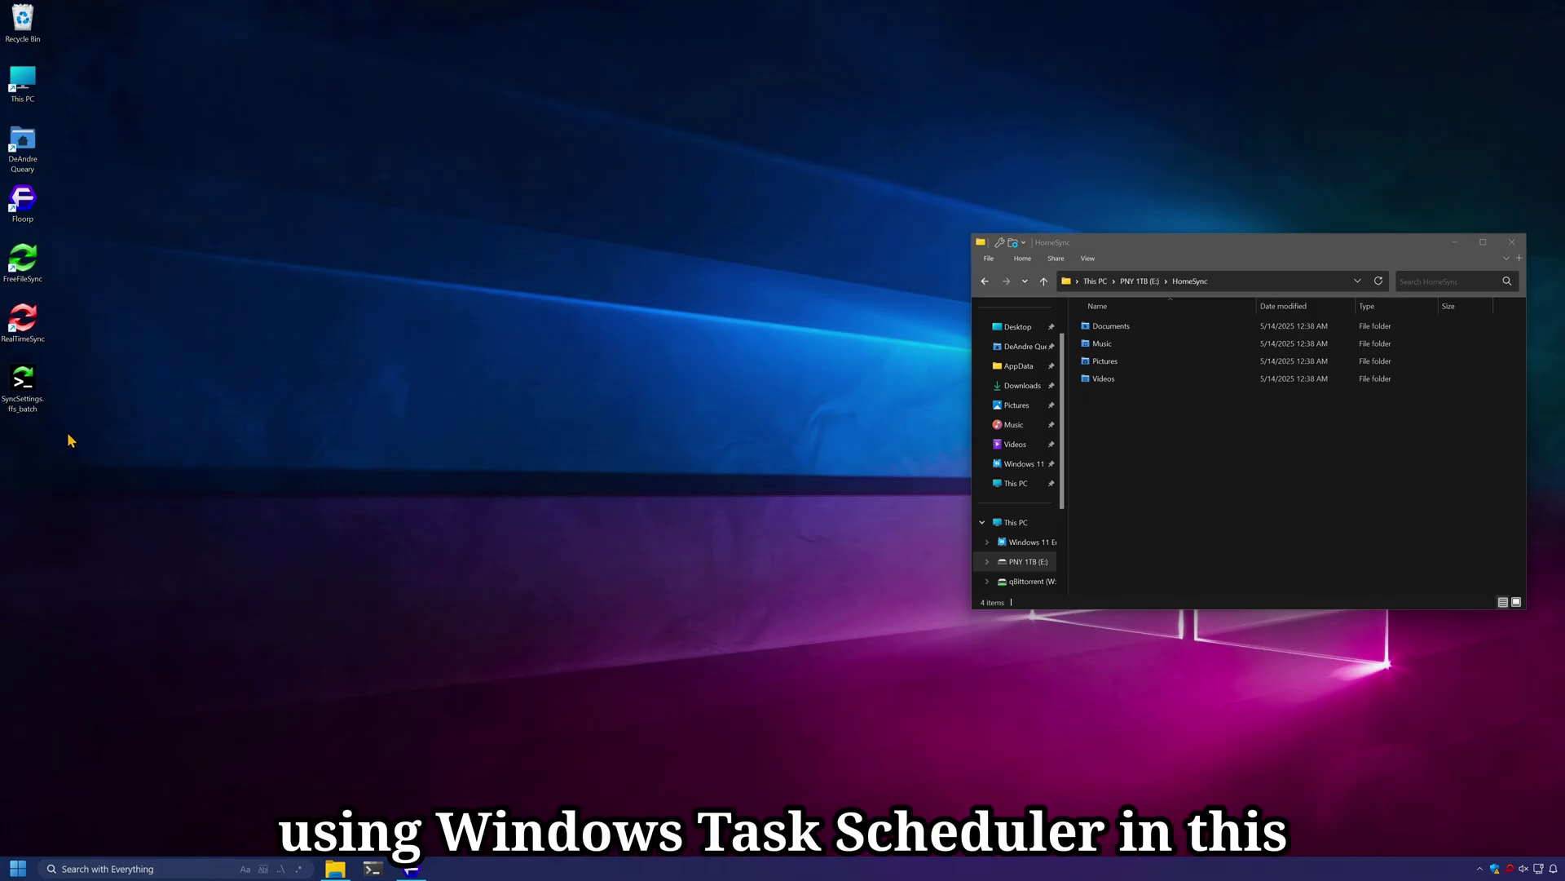
Create a 'FreeFileSync' folder in the Task Scheduler Library
left_click(23, 383)
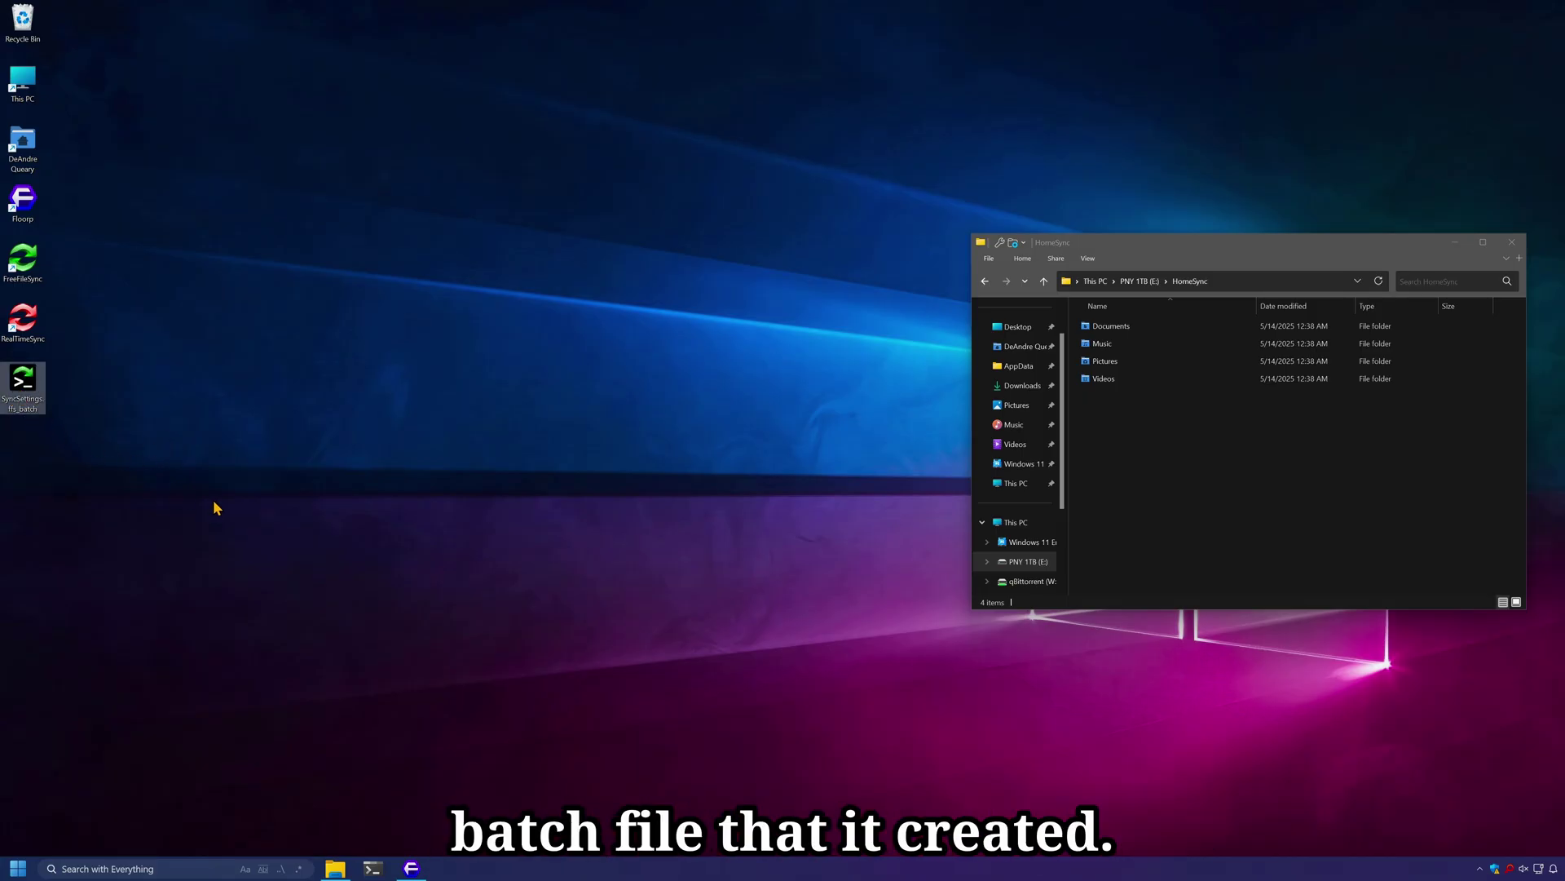
left_click(17, 870)
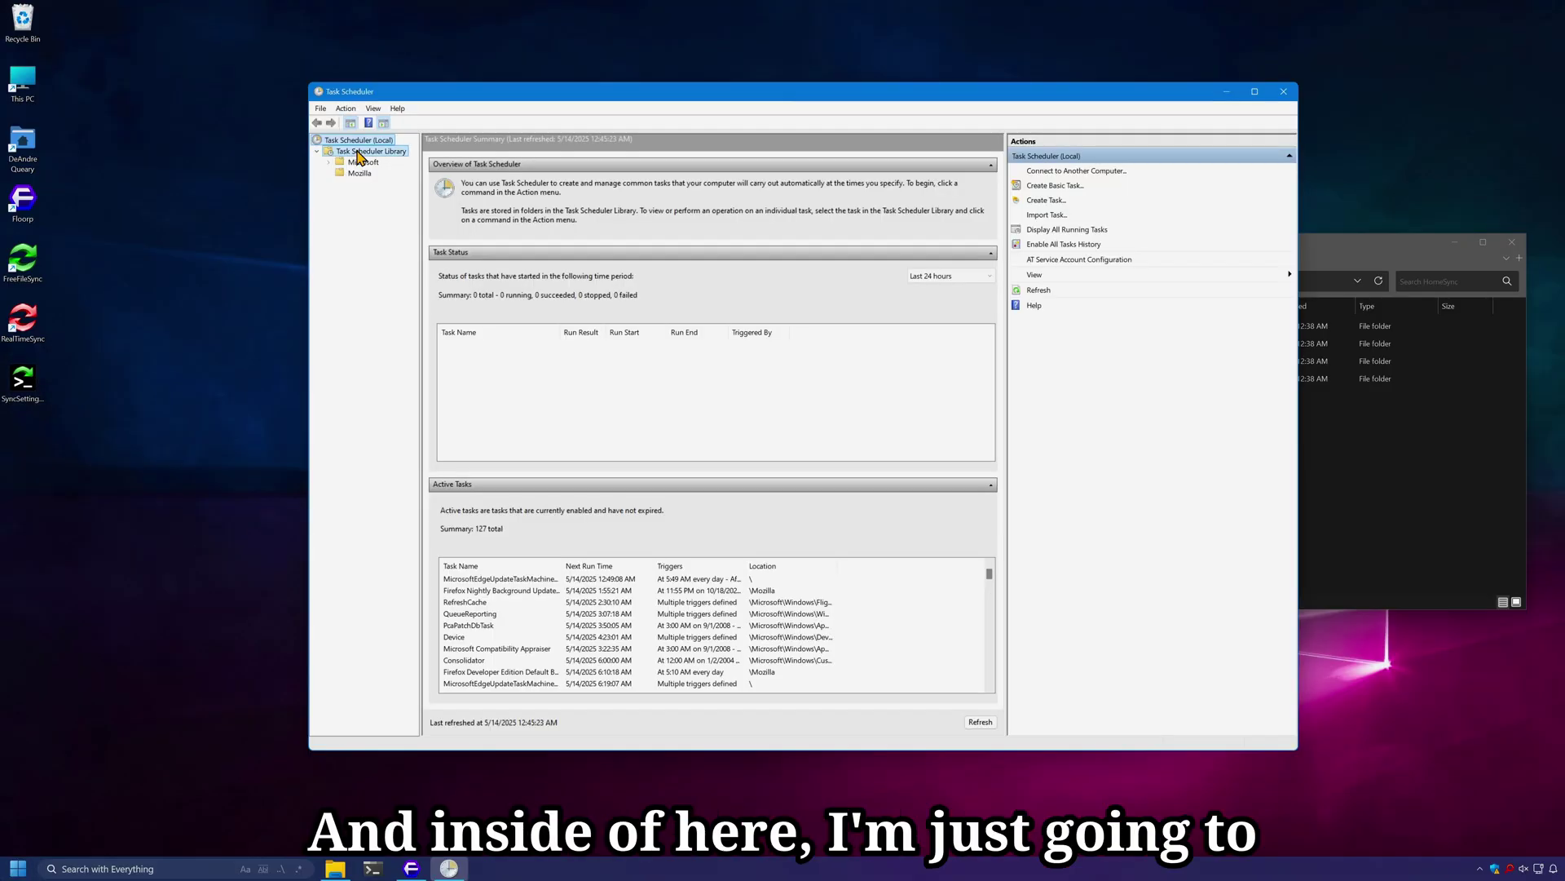
left_click(371, 151)
right_click(367, 152)
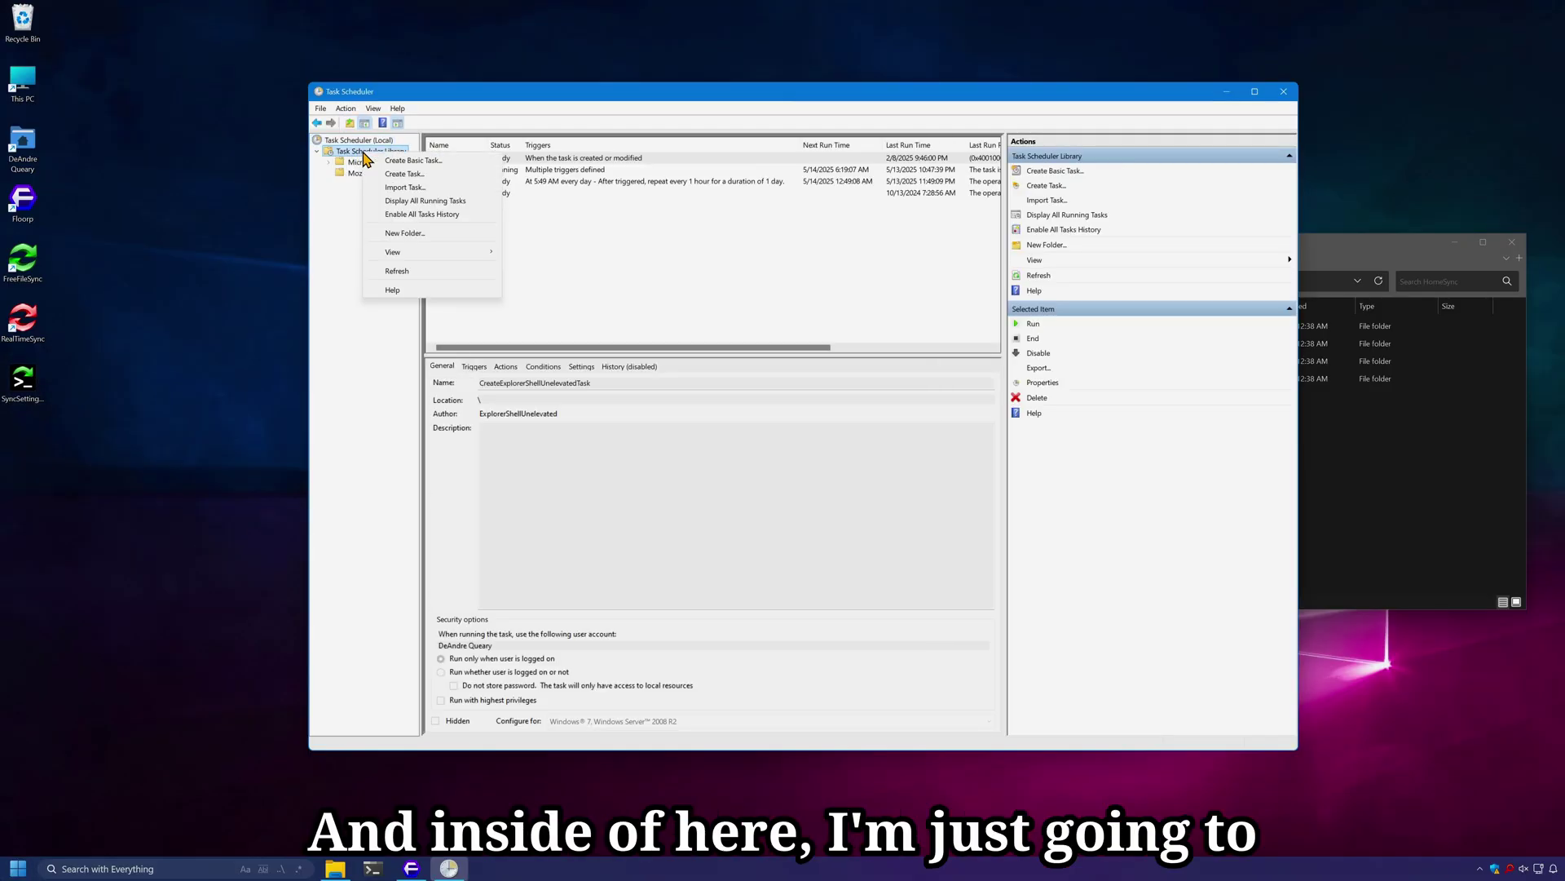
left_click(461, 235)
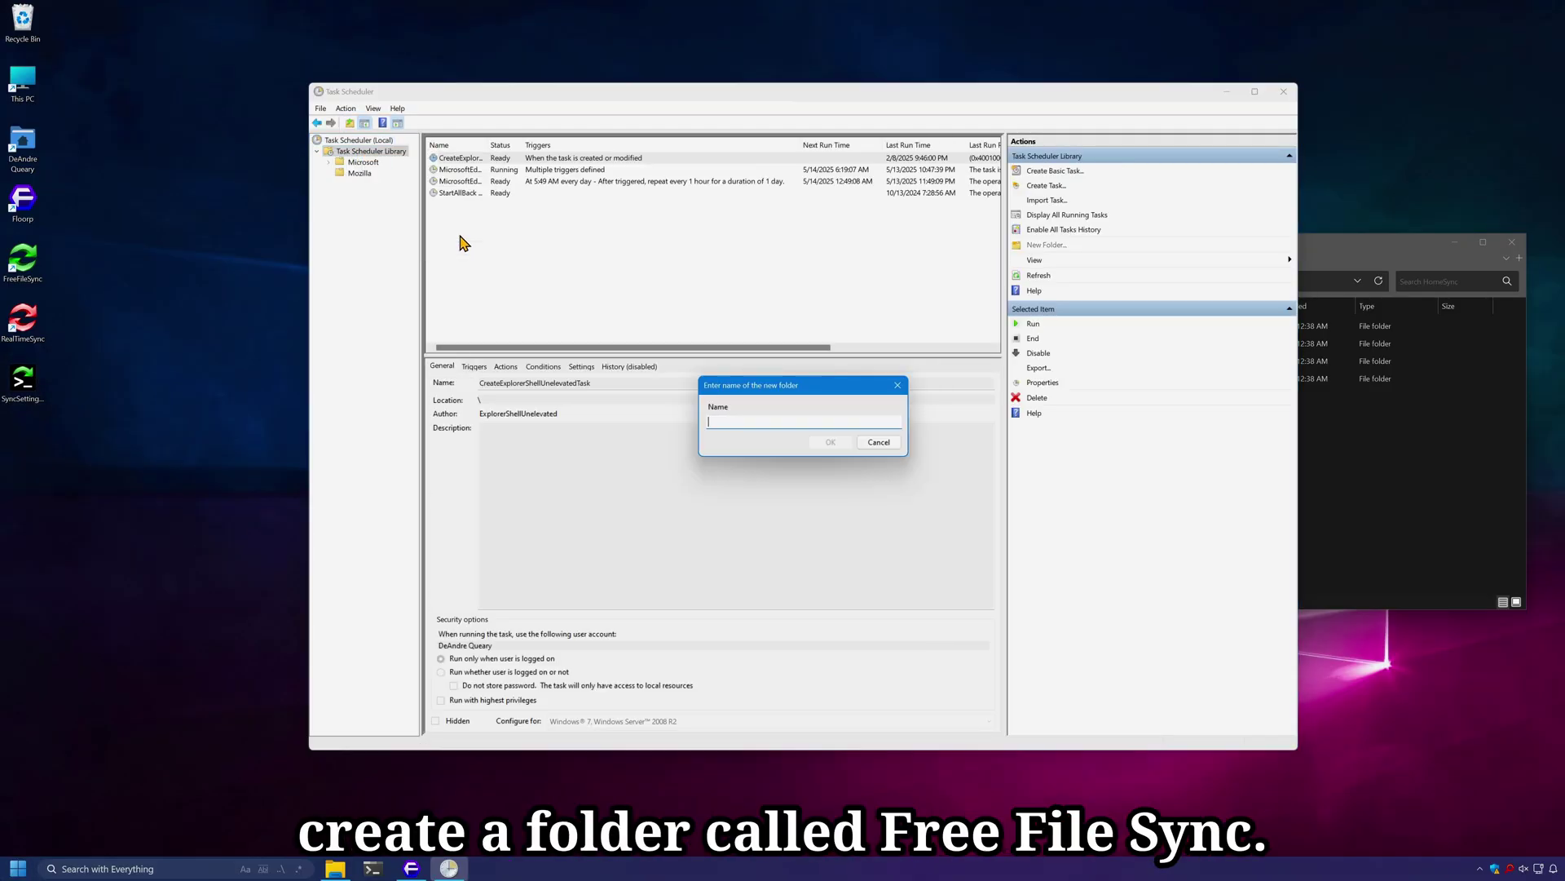
type("FreeFileSync")
key("Return")
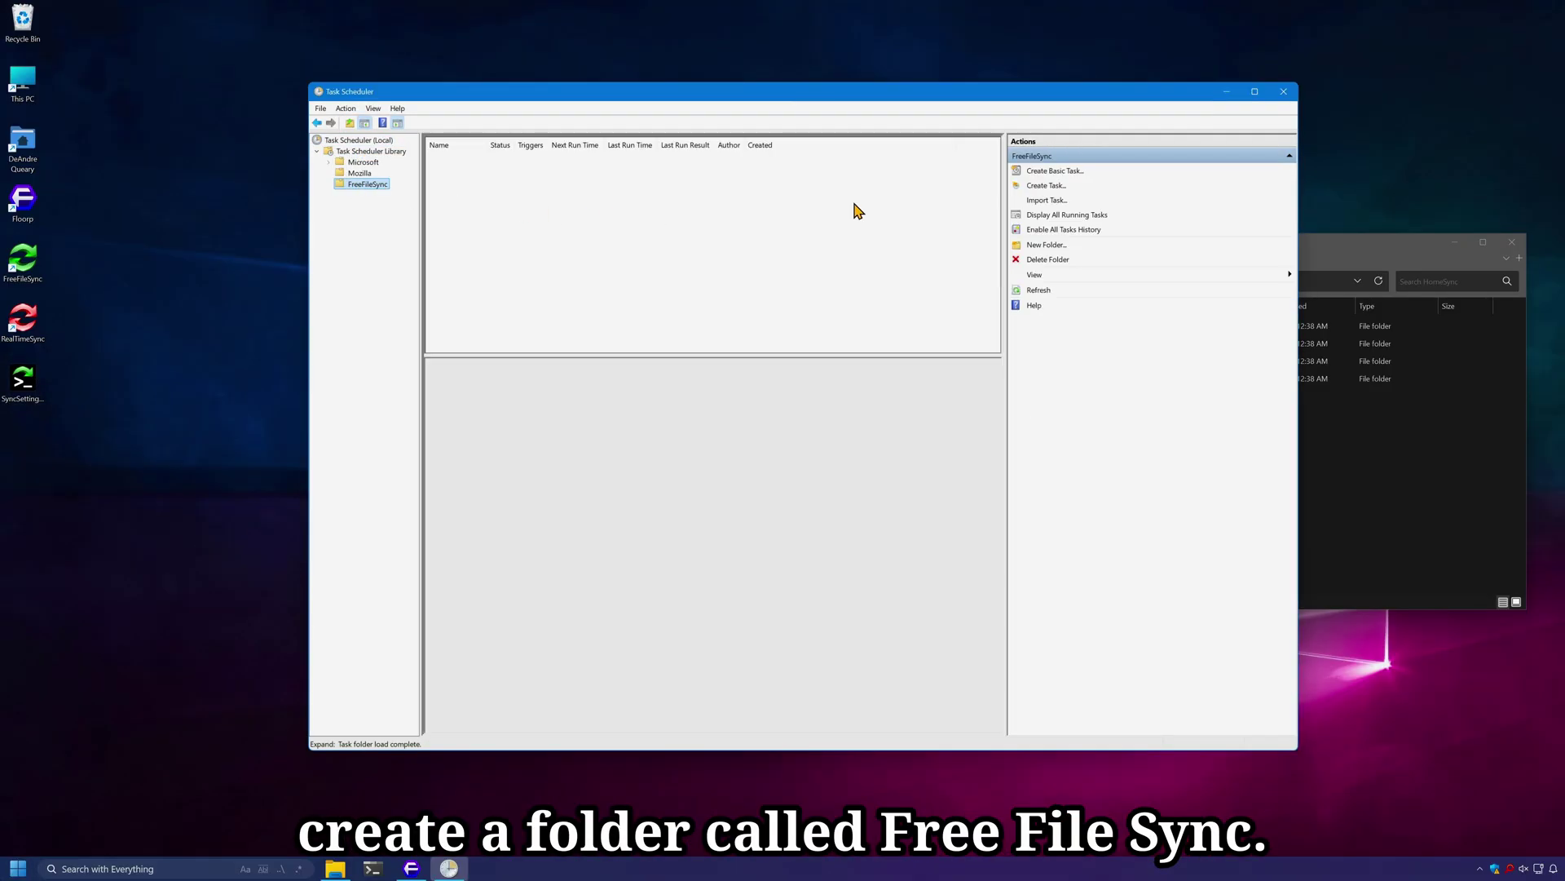
Create a basic HomeSync task running daily, synchronized across time zones, that starts a program
left_click(1060, 175)
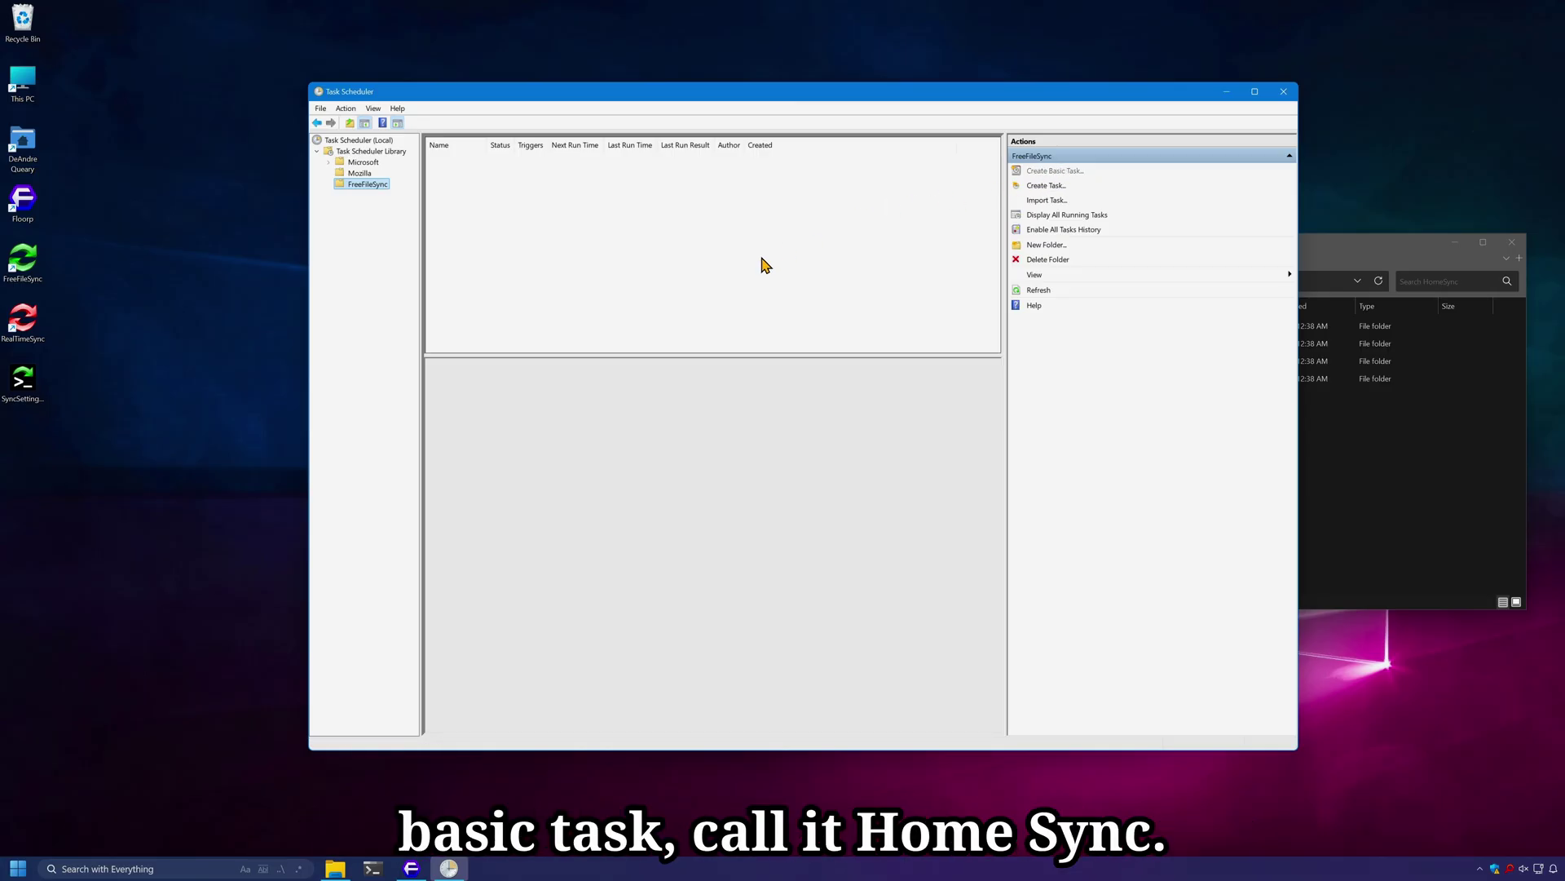
type("Ho")
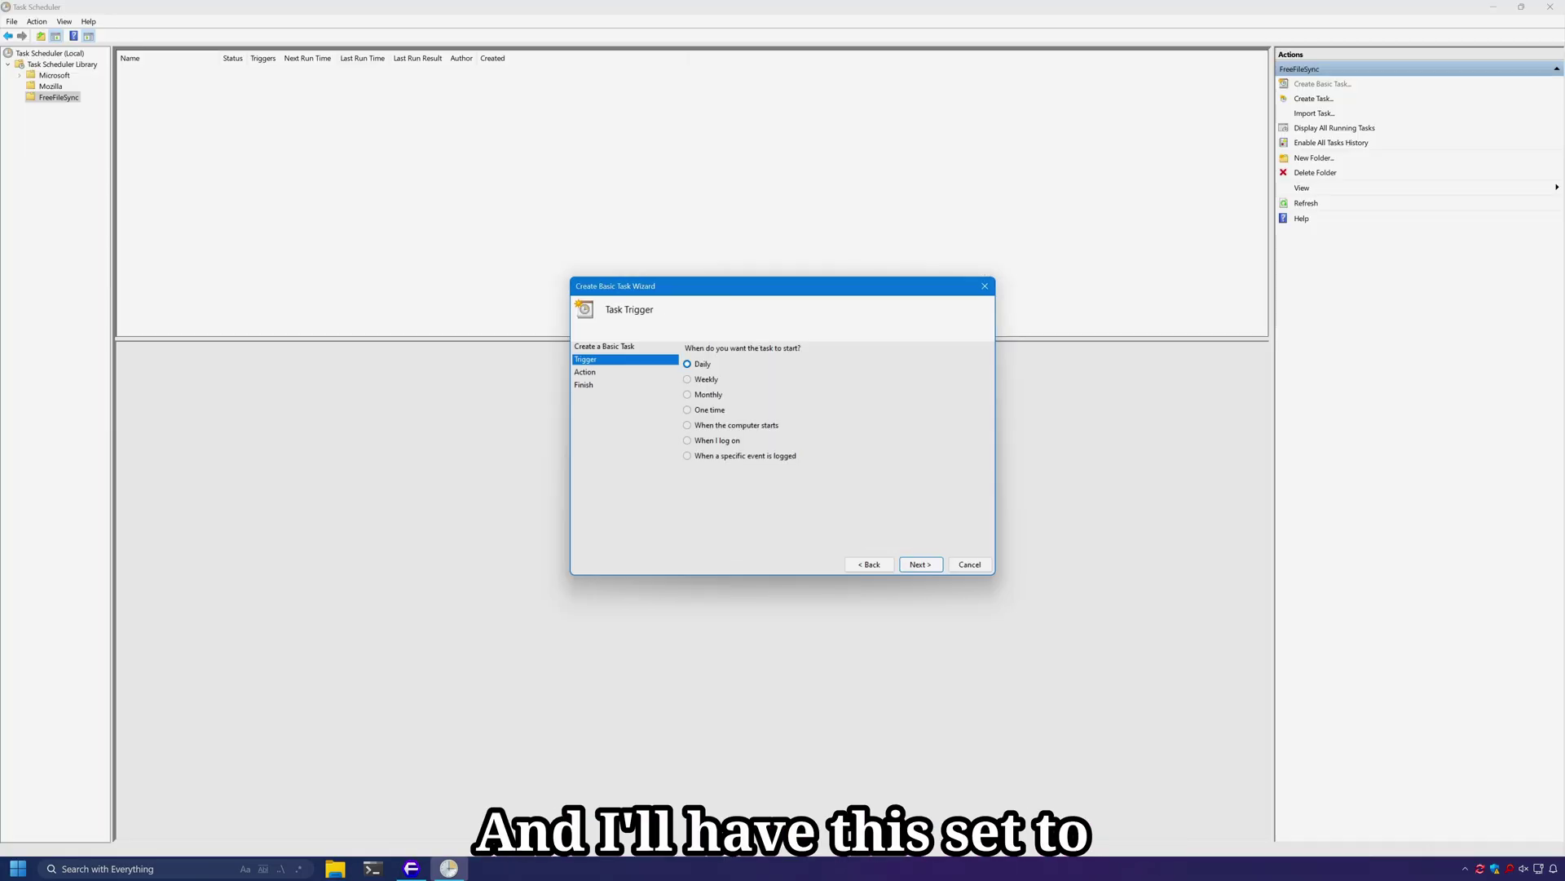
key("Return")
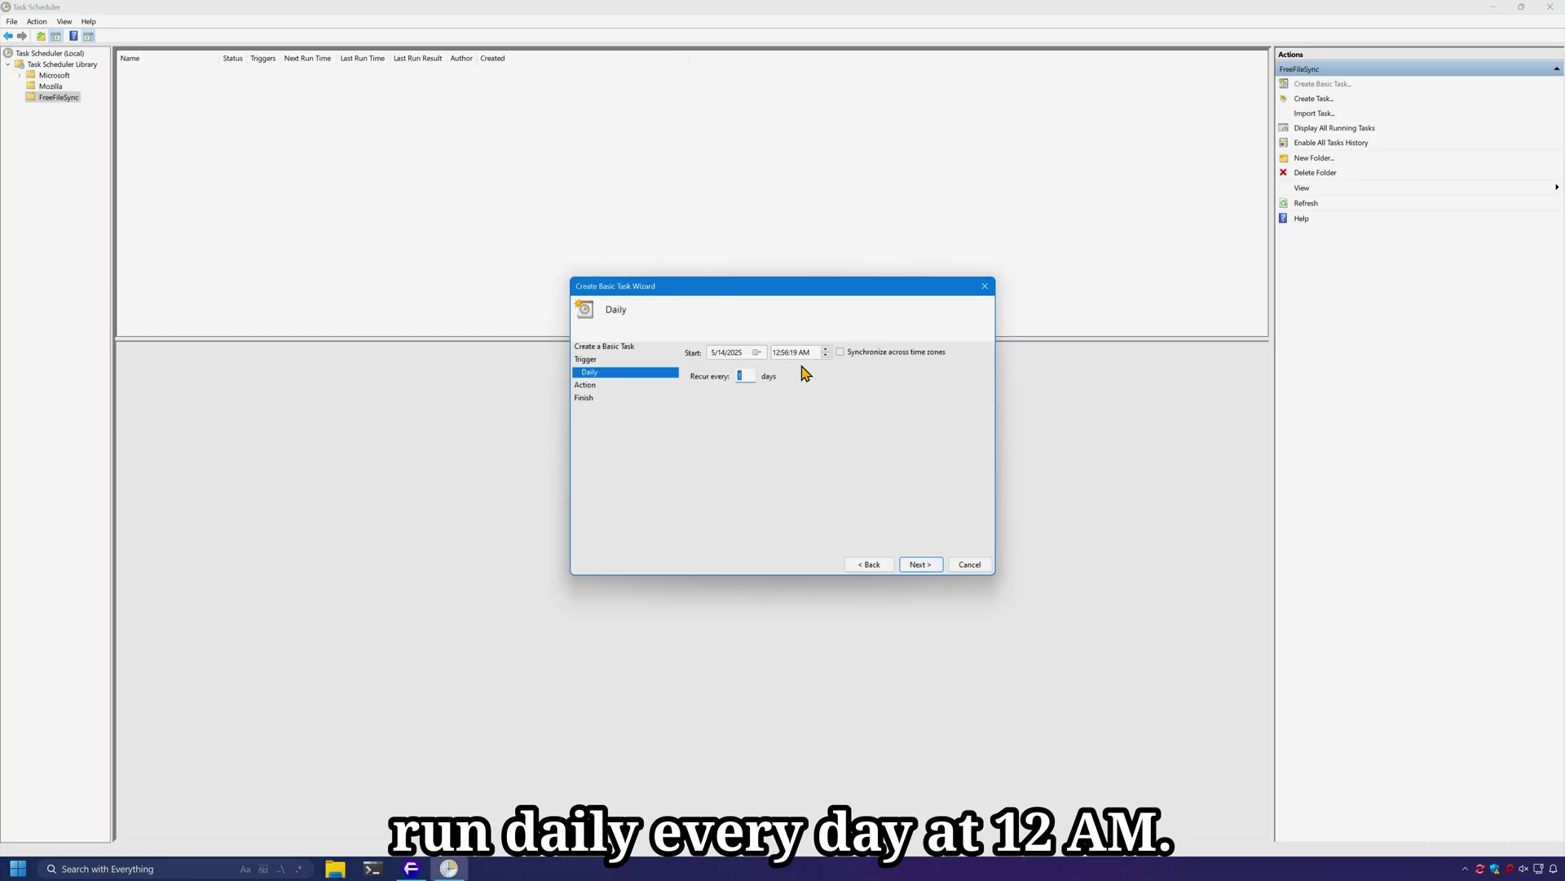
left_click(779, 353)
left_click(898, 355)
left_click(921, 565)
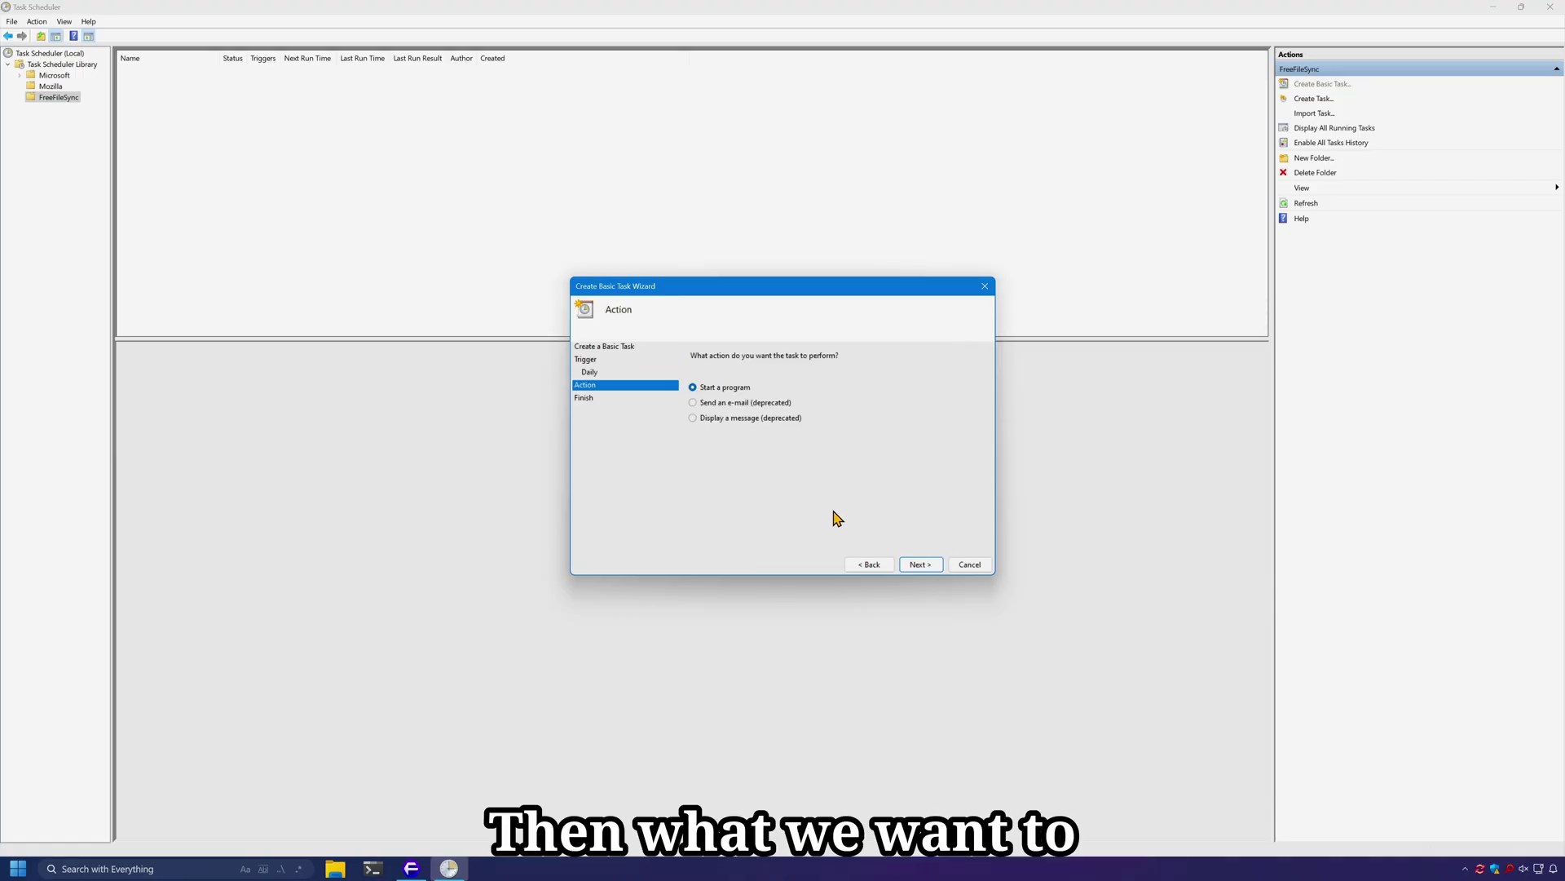
left_click(918, 564)
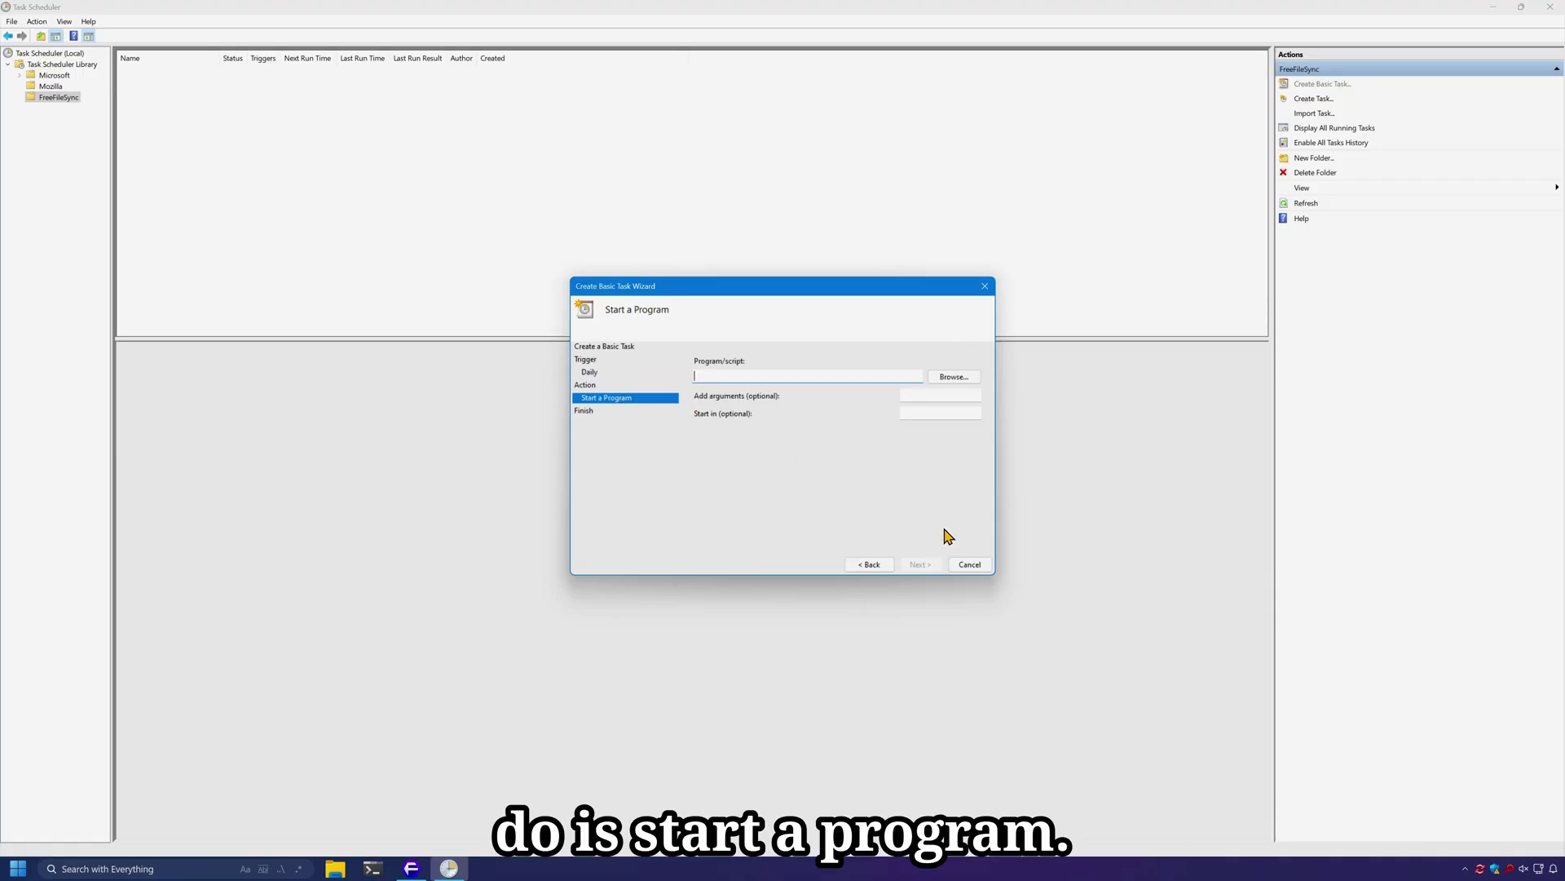
Choose FreeFileSync.exe as the program the task starts
left_click(959, 374)
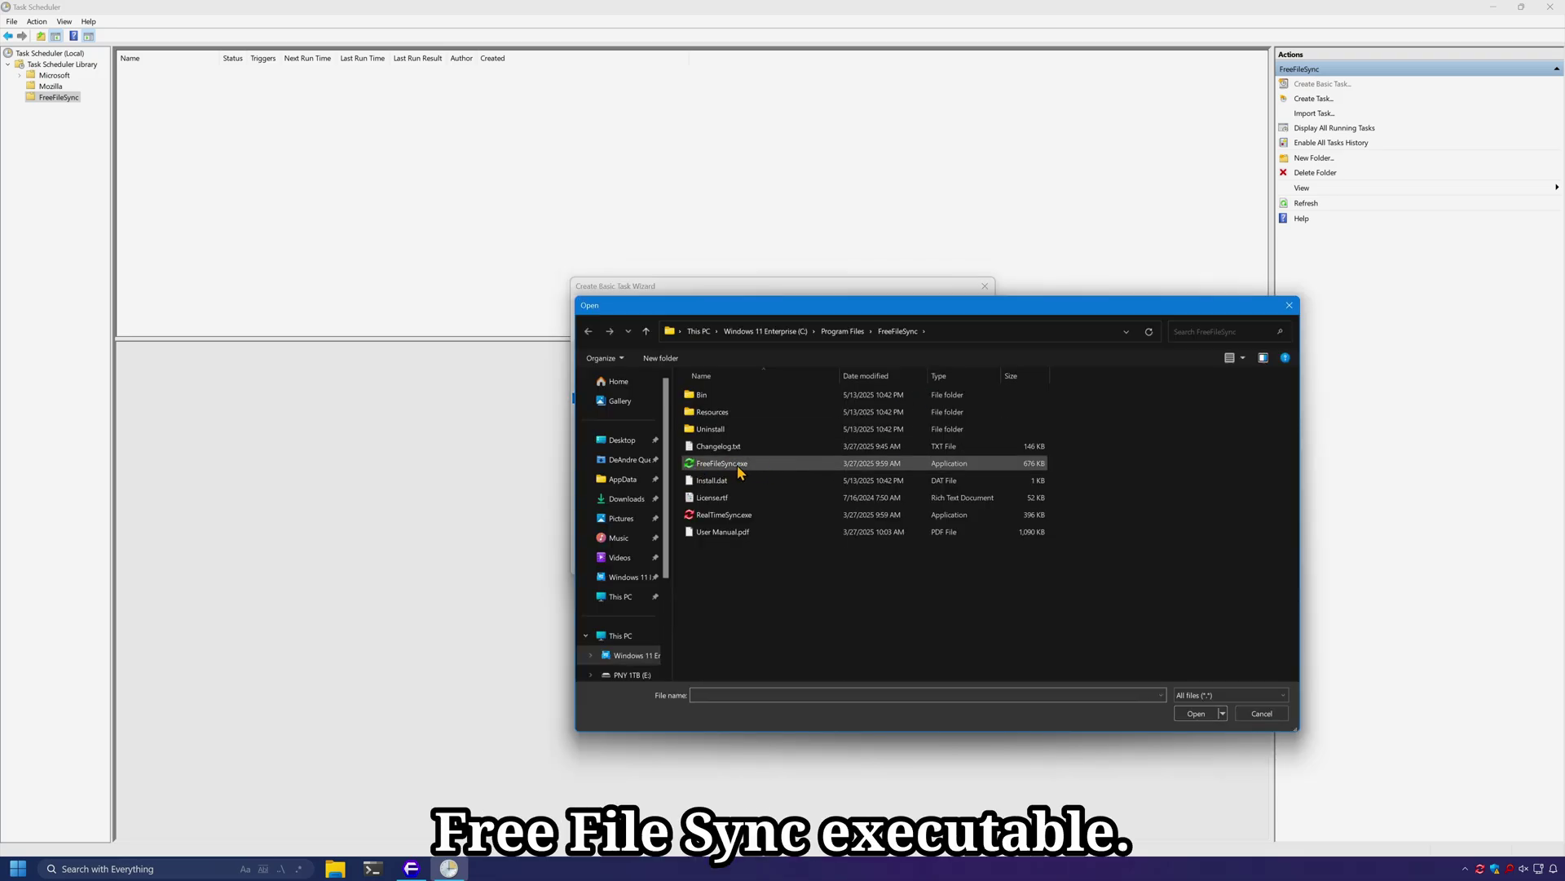
double_click(804, 466)
left_click(944, 395)
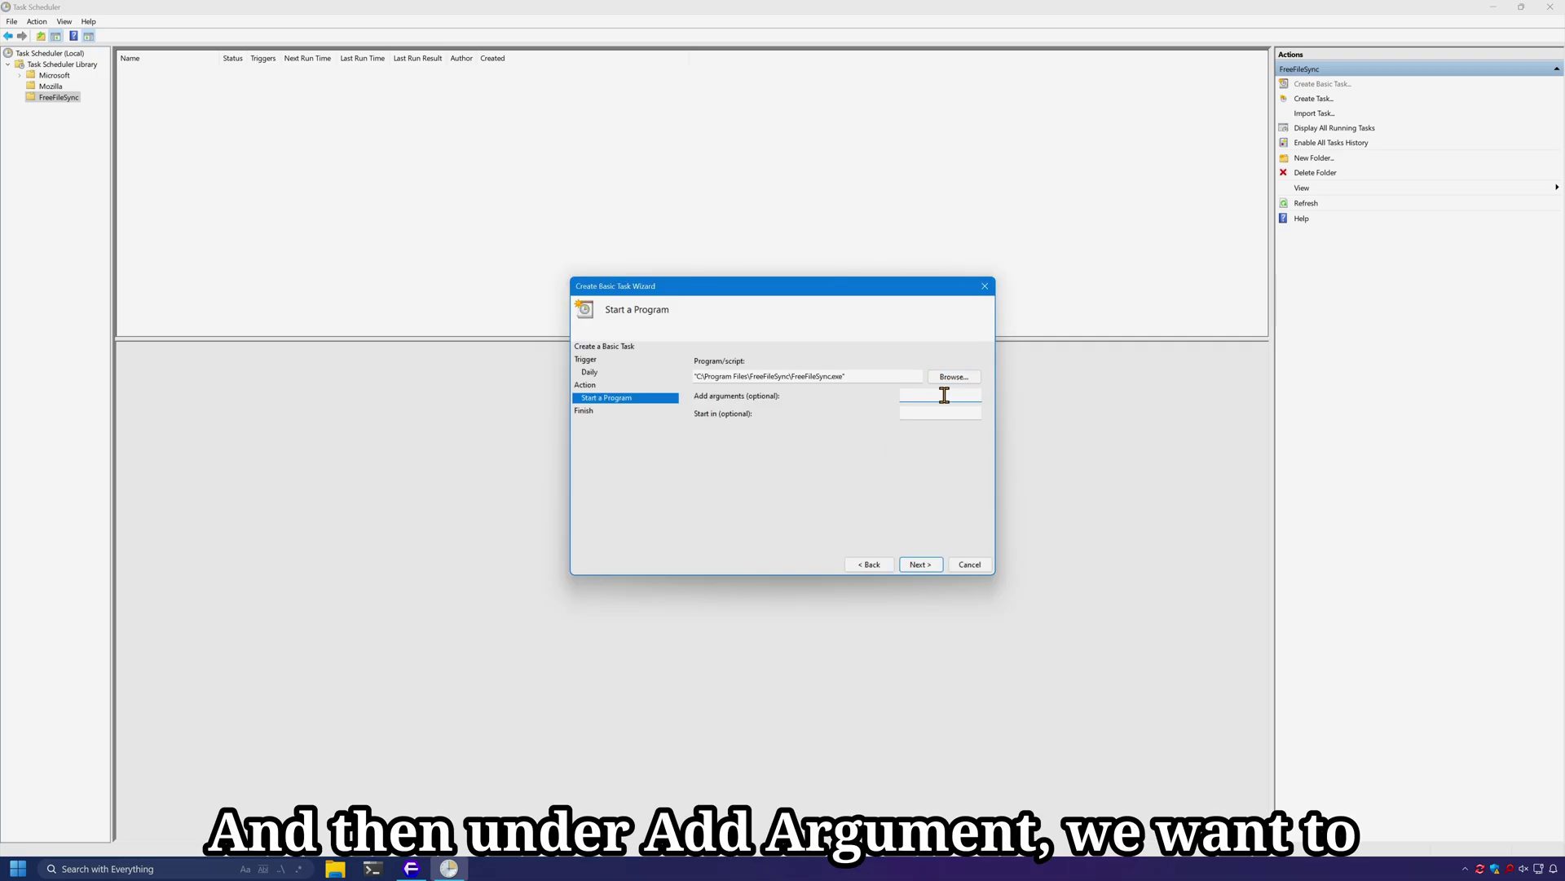
key("super")
left_click(921, 399)
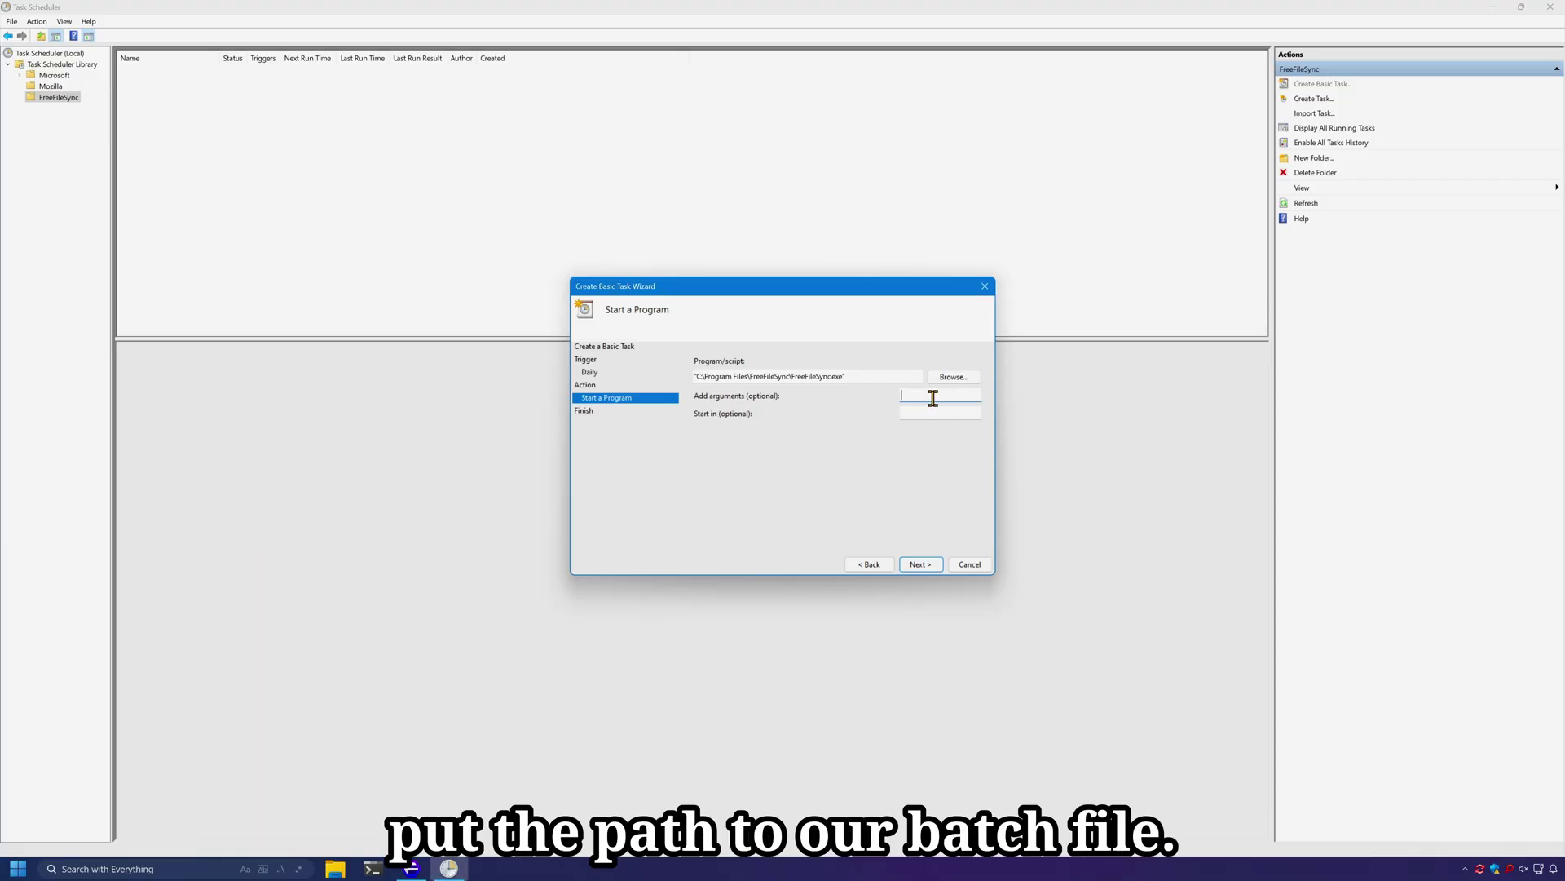
Paste the SyncSettings.ffs_batch file path into Add arguments and move to the summary
key("super+e")
right_click(1101, 347)
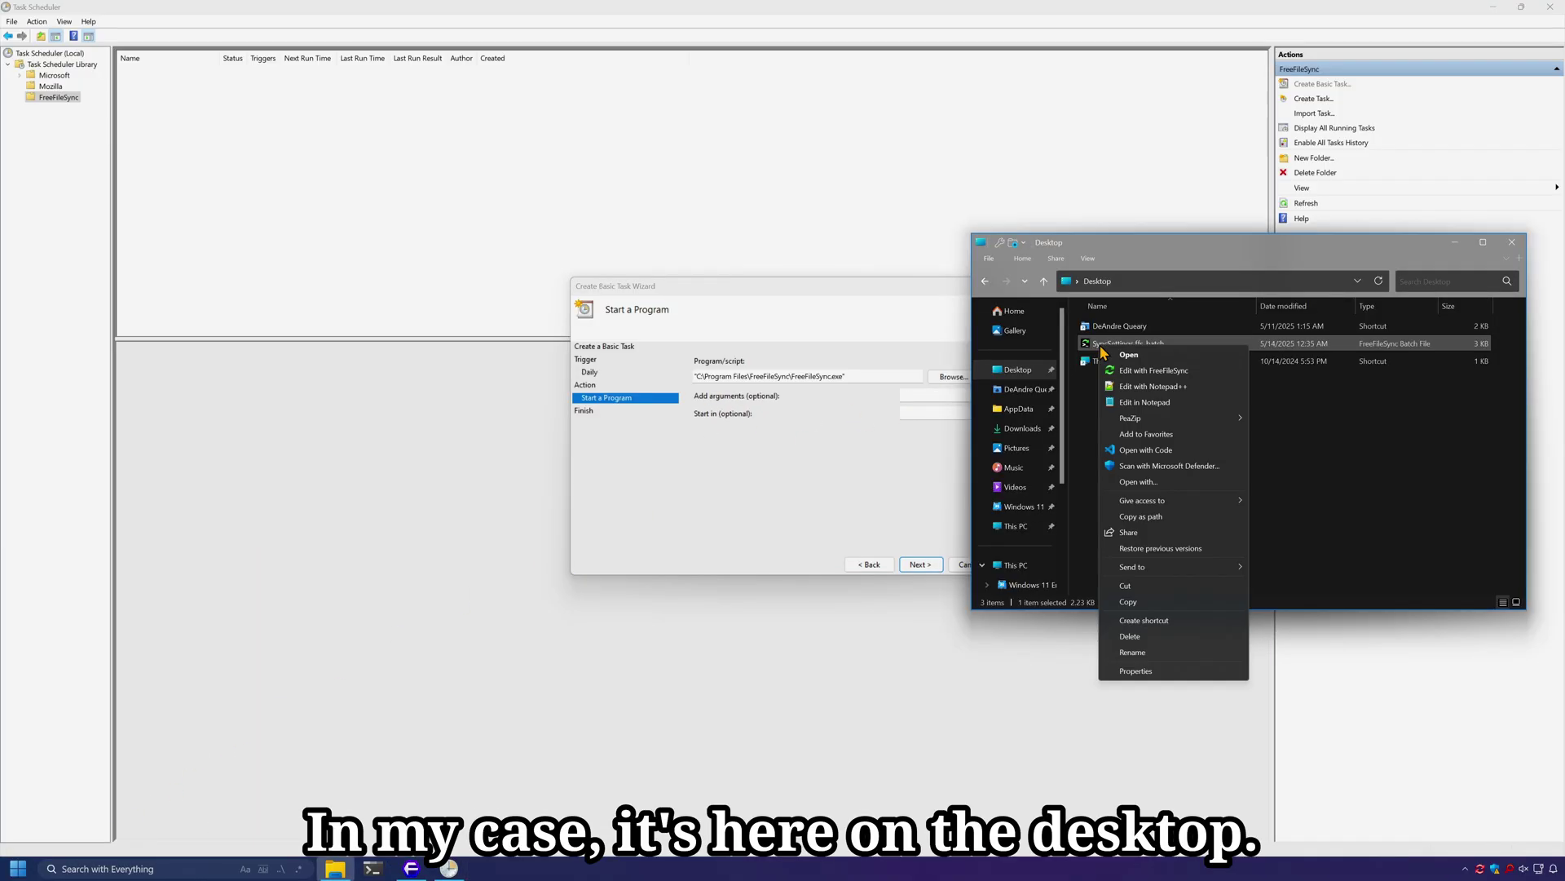
left_click(1144, 517)
left_click(915, 461)
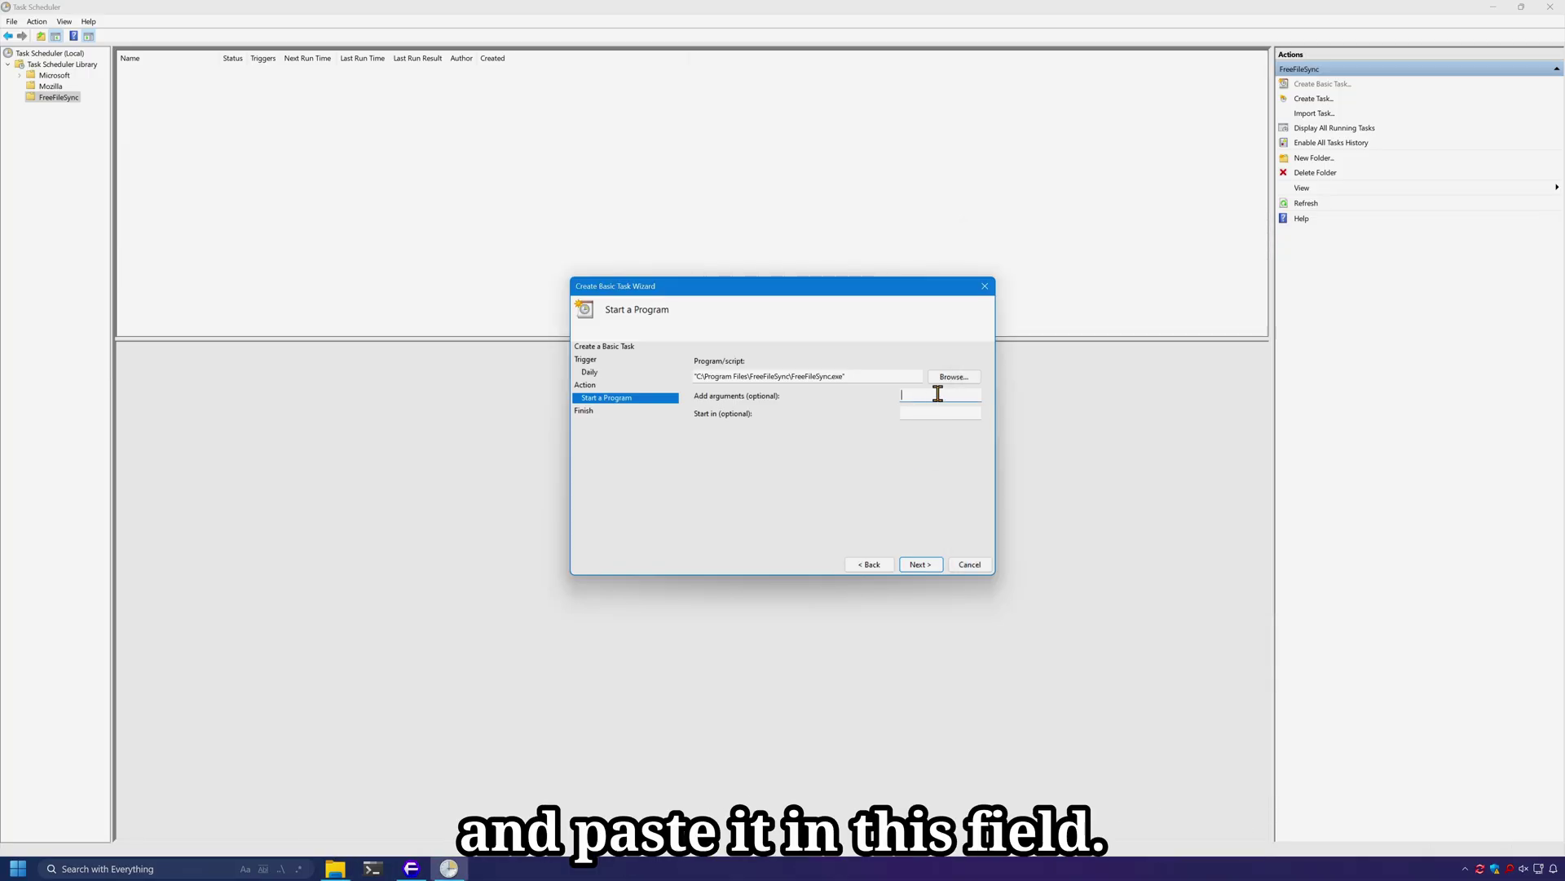
key("ctrl+v")
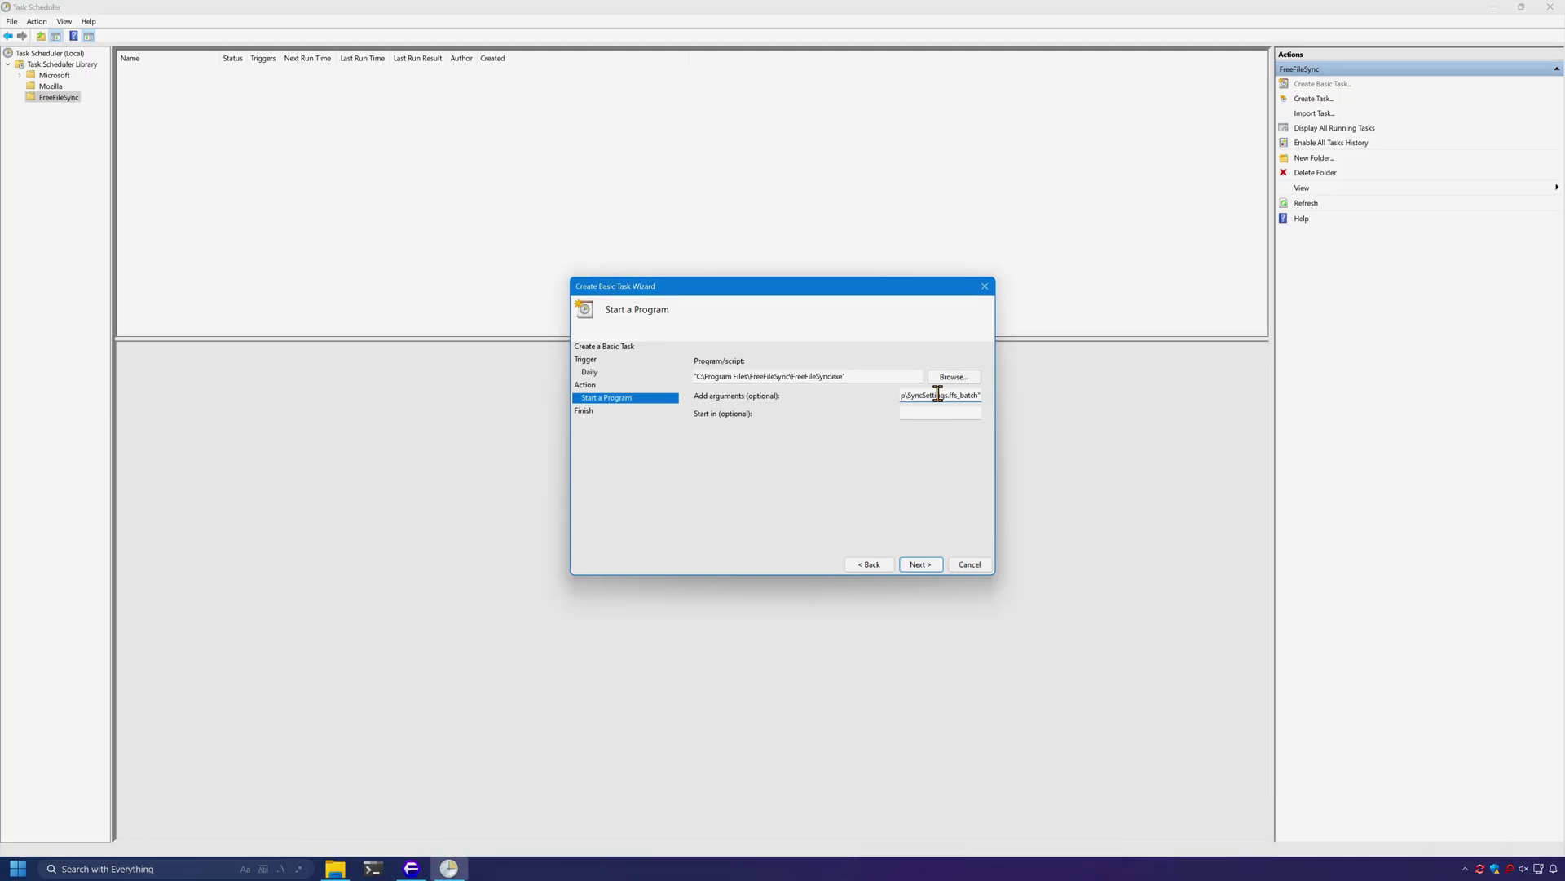
left_click(930, 564)
Finish creating the HomeSync task and run it manually
left_click(932, 564)
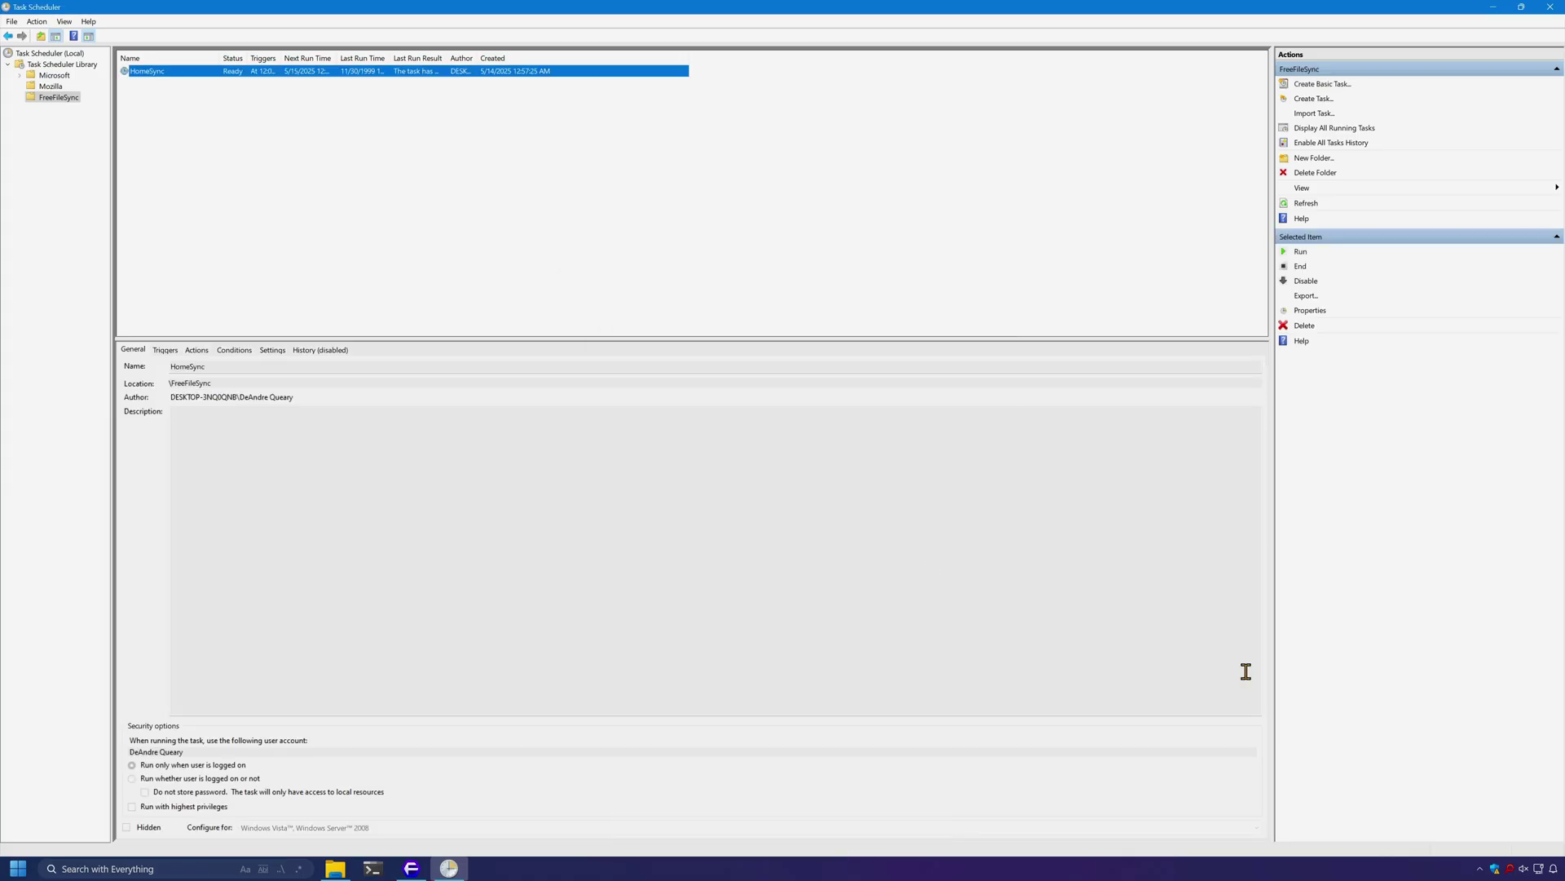
right_click(217, 75)
left_click(245, 84)
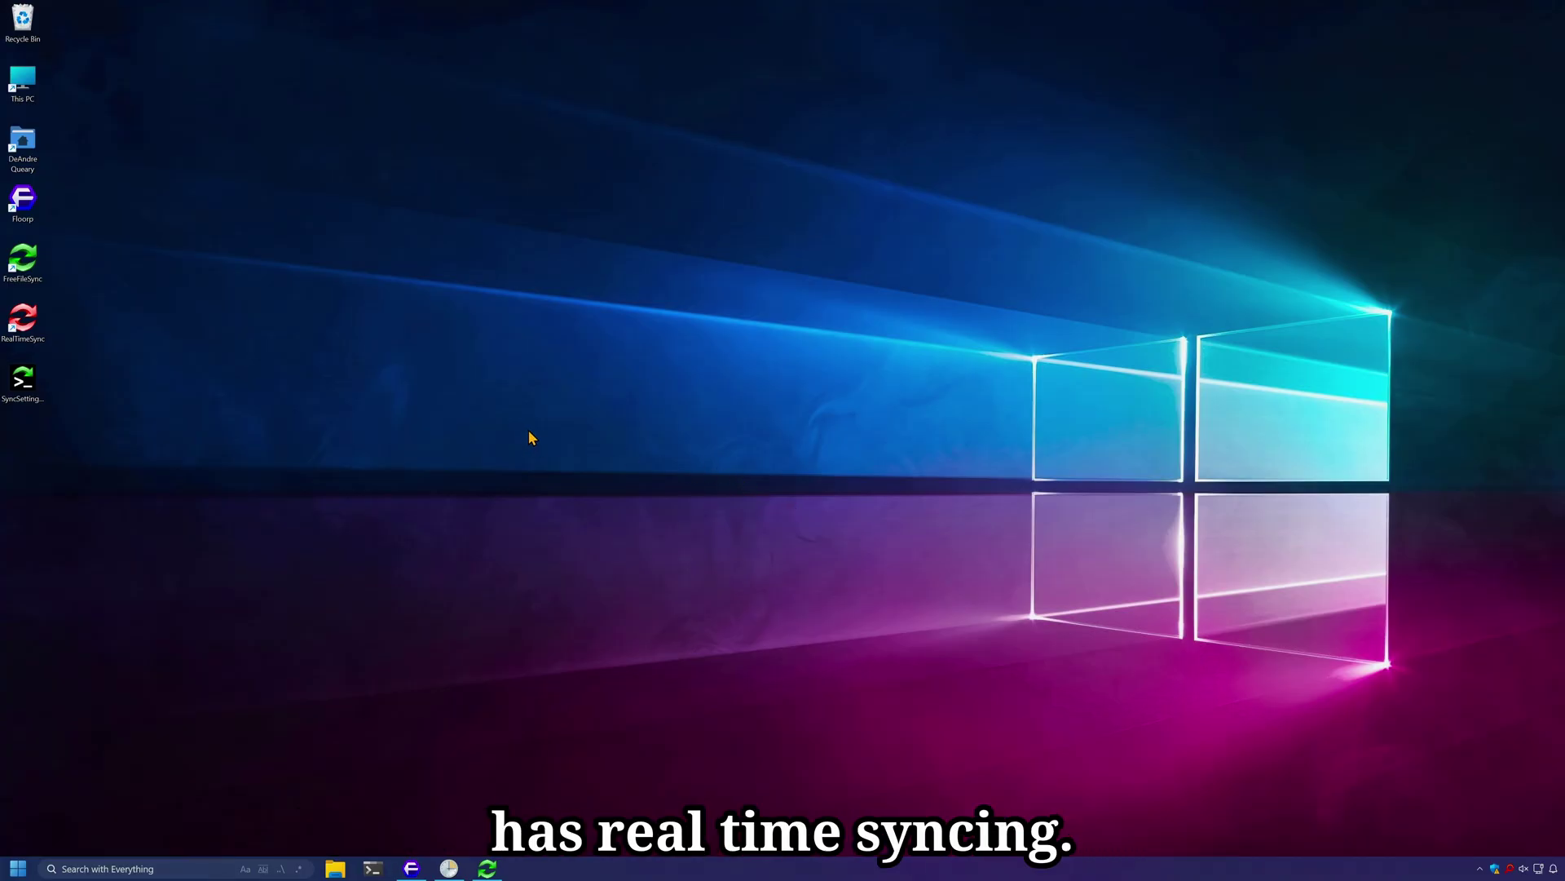
Launch RealTimeSync, load the SyncSettings batch file, and start watching the folders
double_click(23, 320)
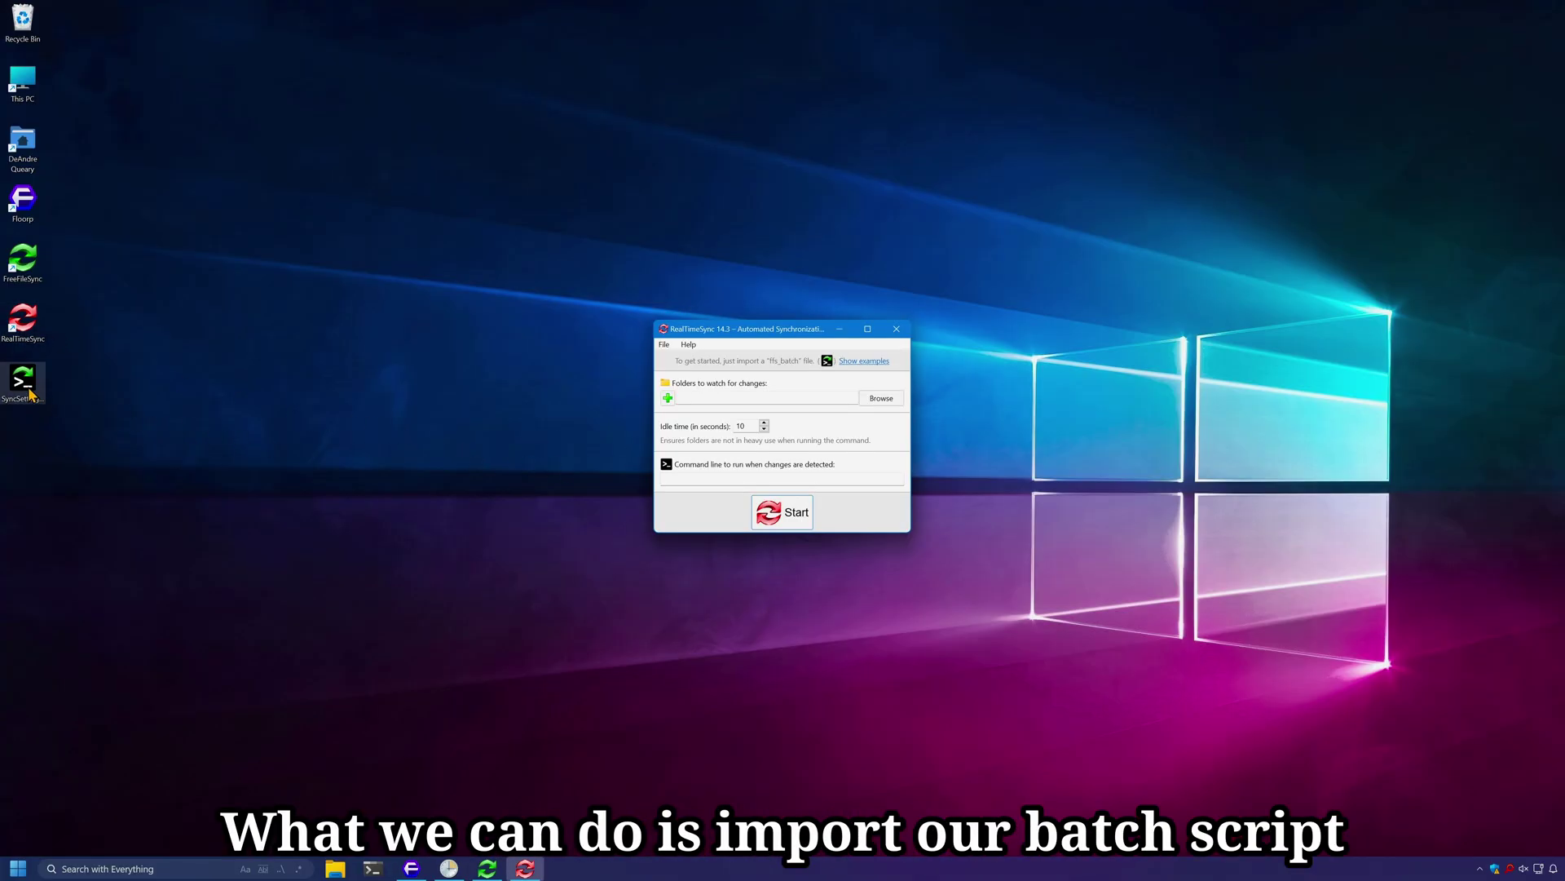
left_click_drag(29, 387, 711, 362)
left_click(793, 630)
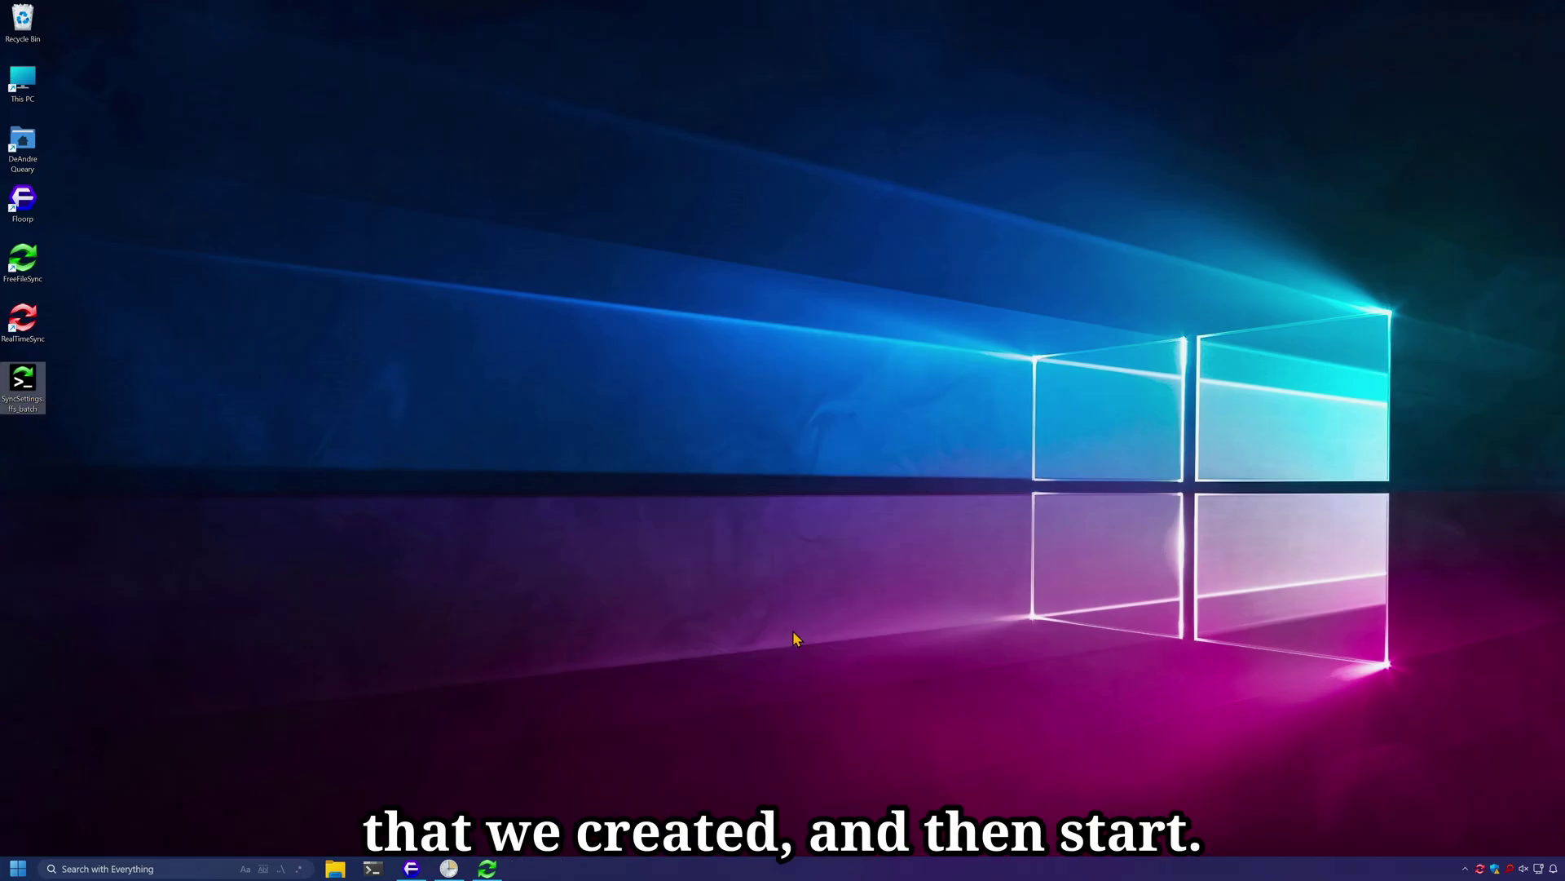
Check RealTimeSync's monitoring status in the tray and open its configuration window
left_click(1465, 869)
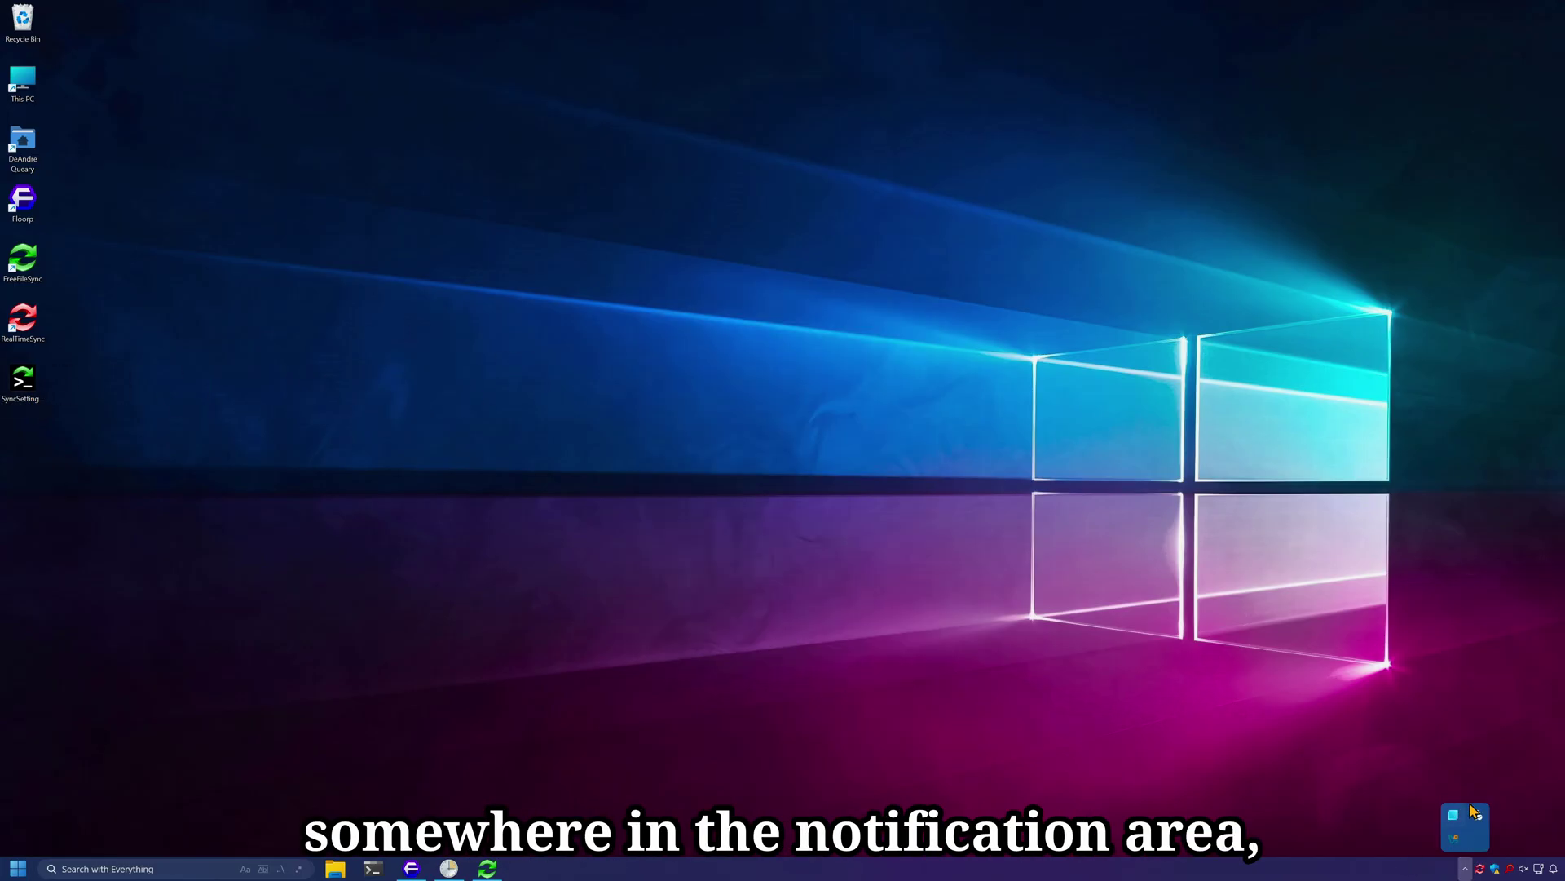
left_click(1465, 869)
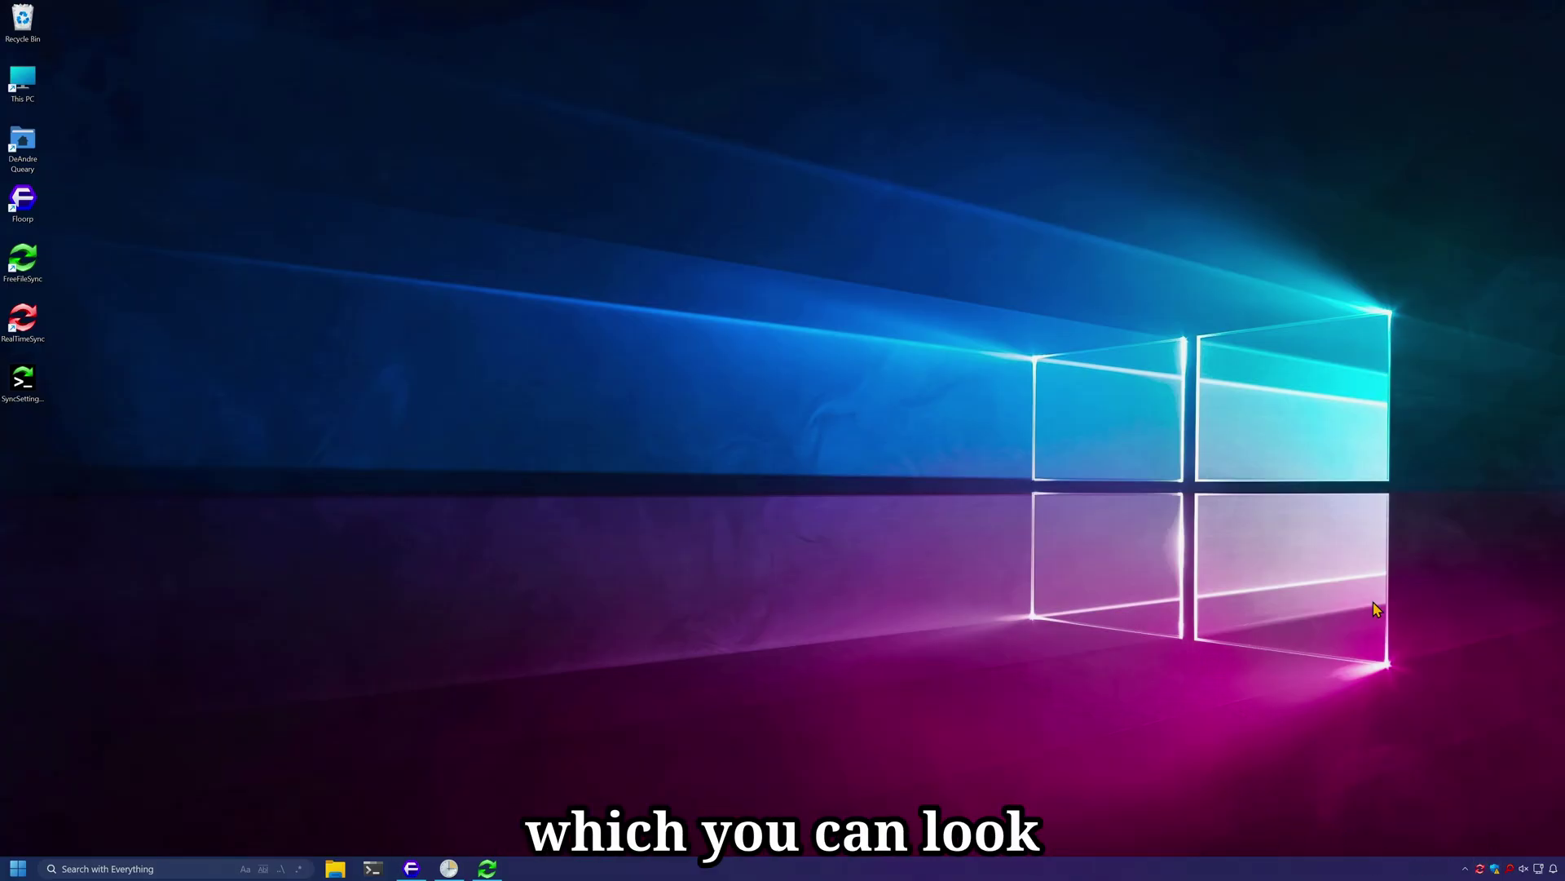
right_click(1480, 869)
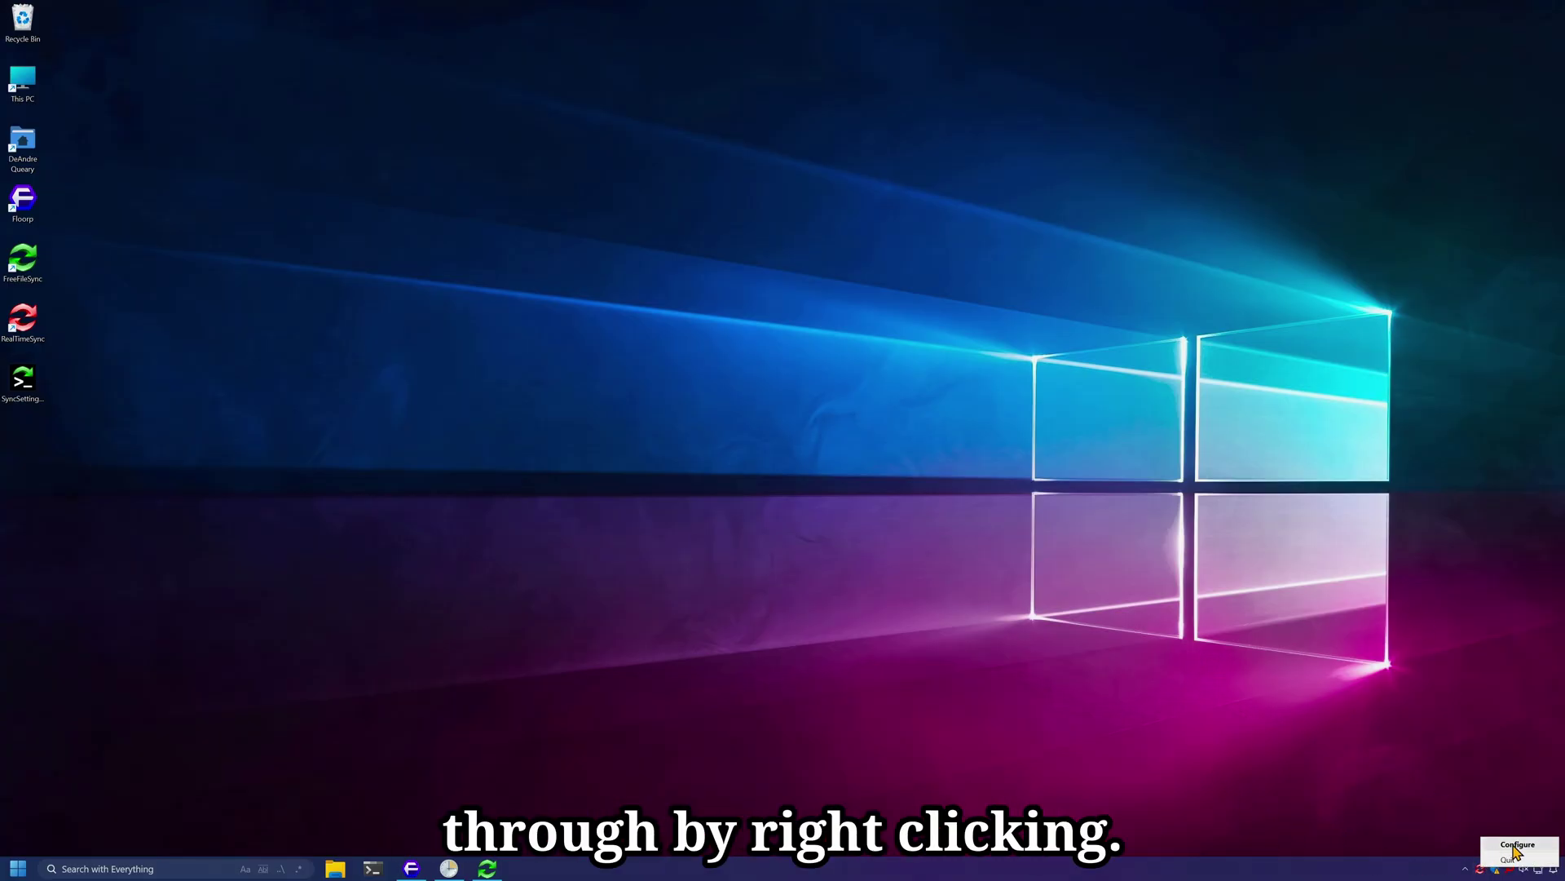
left_click(1516, 845)
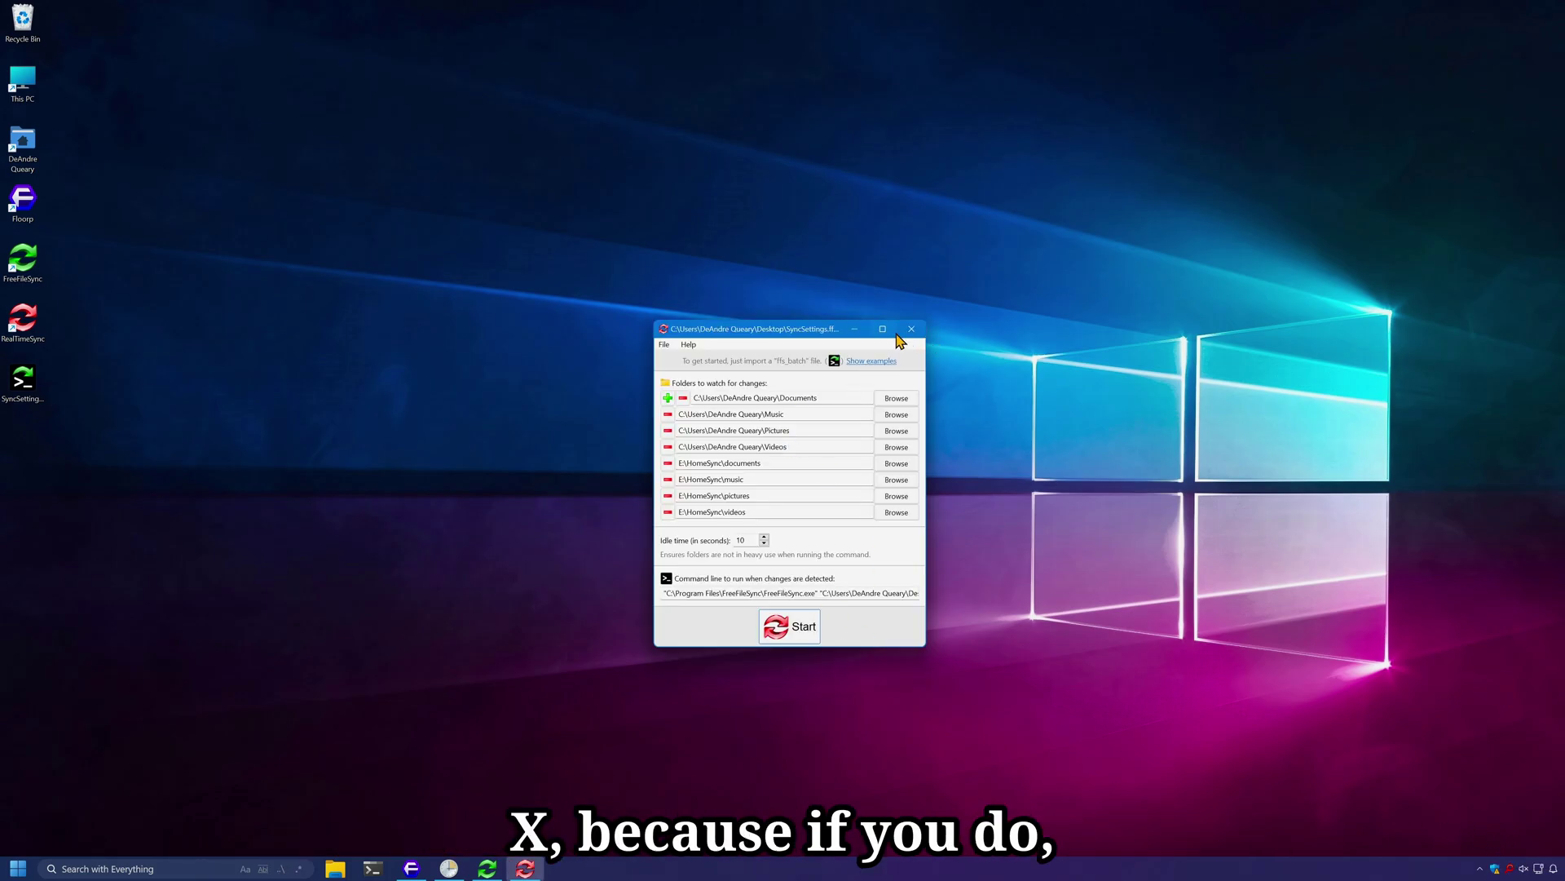
Start monitoring, then delete the Service invoice blocky design and Simple black purple invoice files
left_click(784, 639)
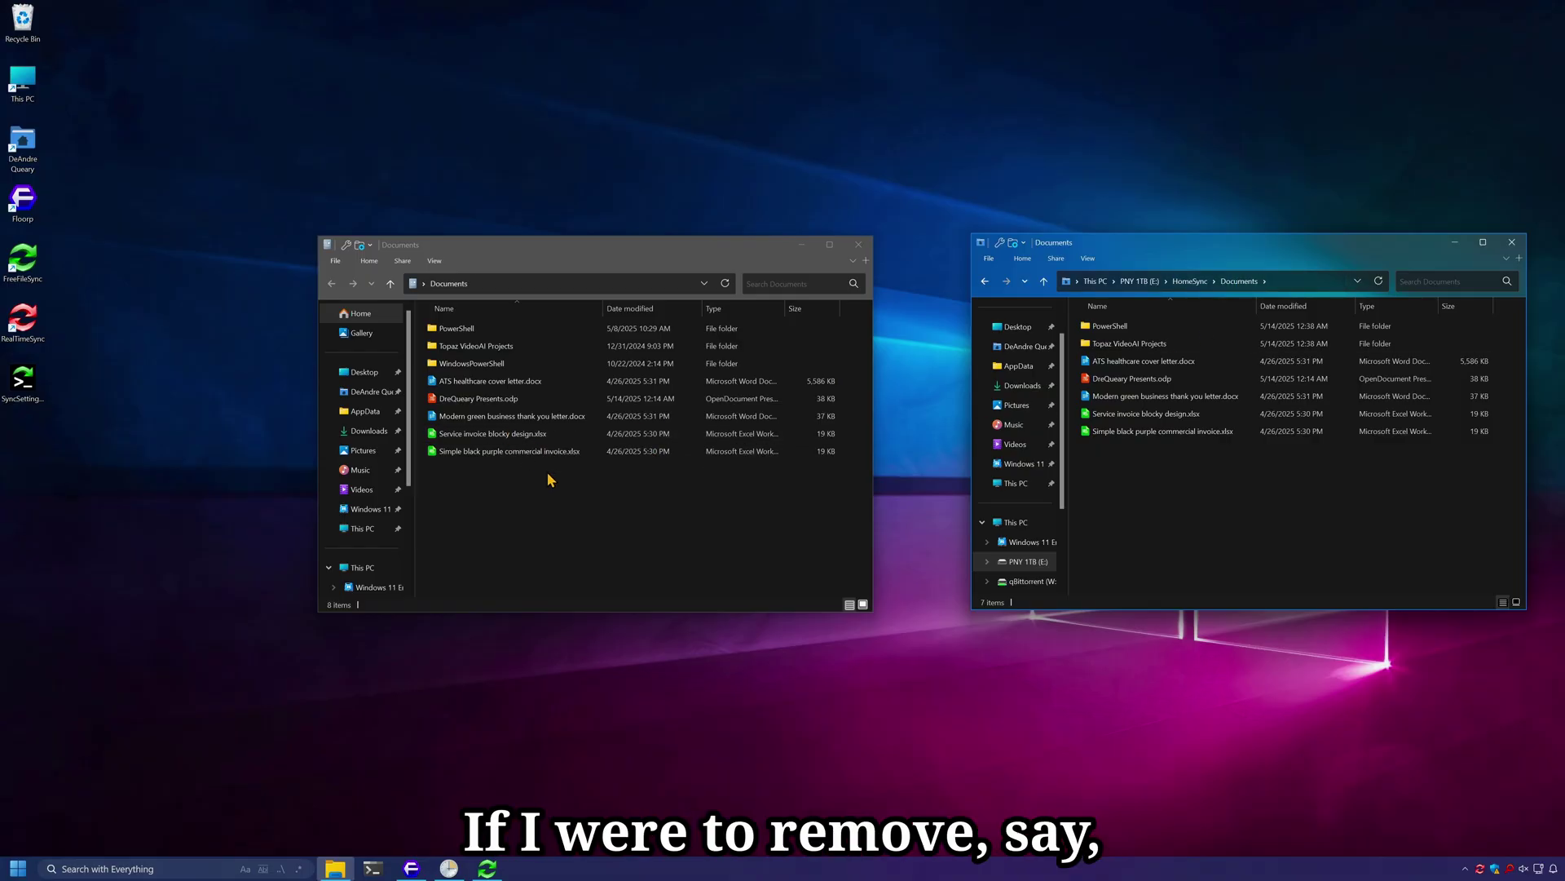
left_click(493, 433)
left_click(508, 451, "shift")
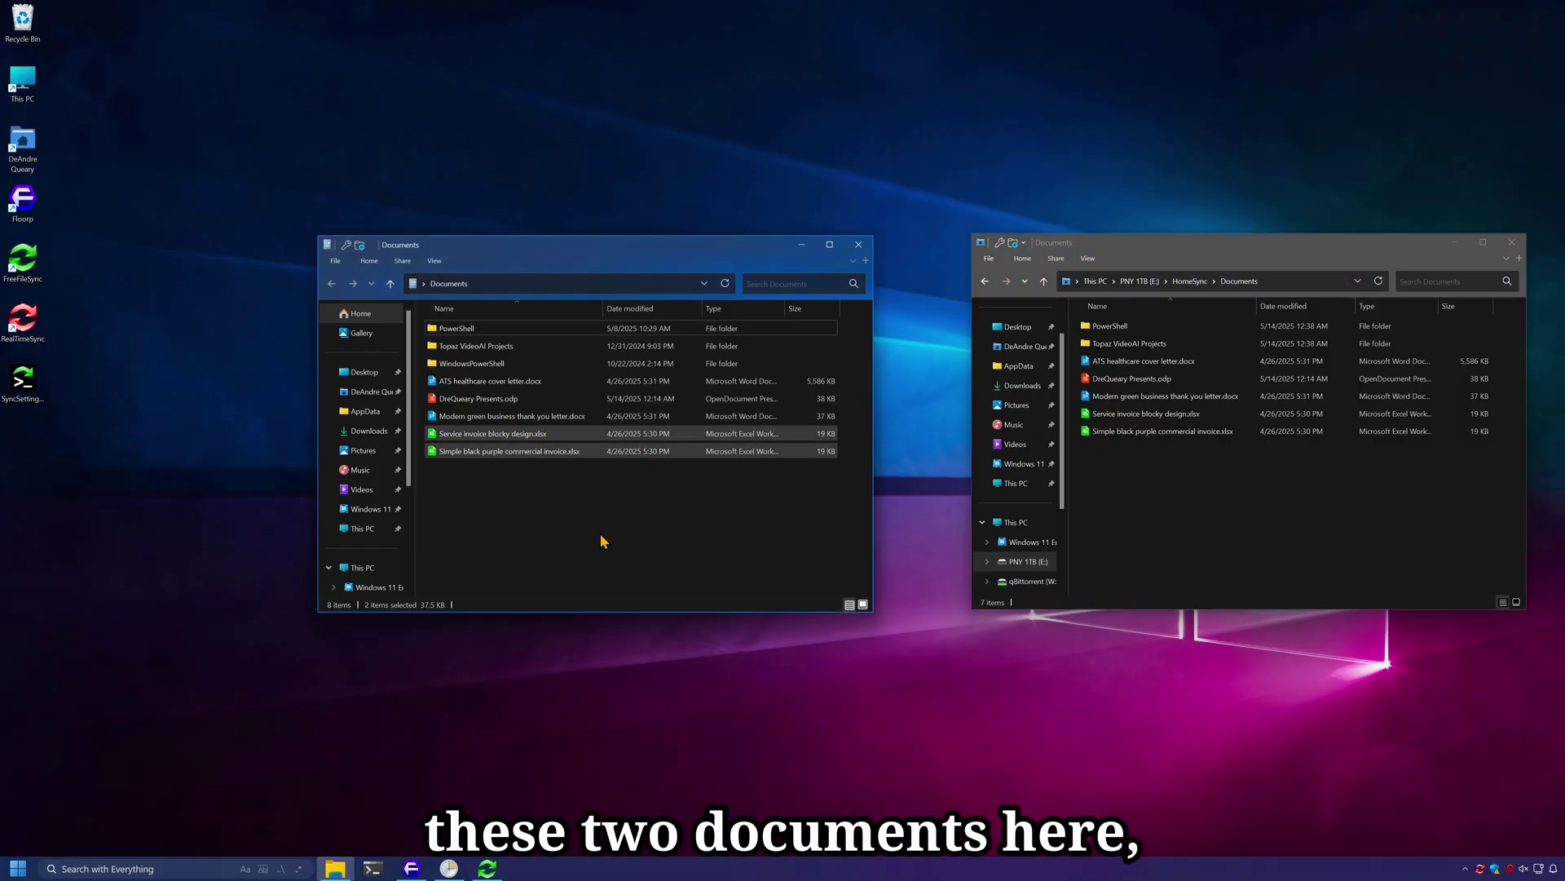
key("Delete")
key("Return")
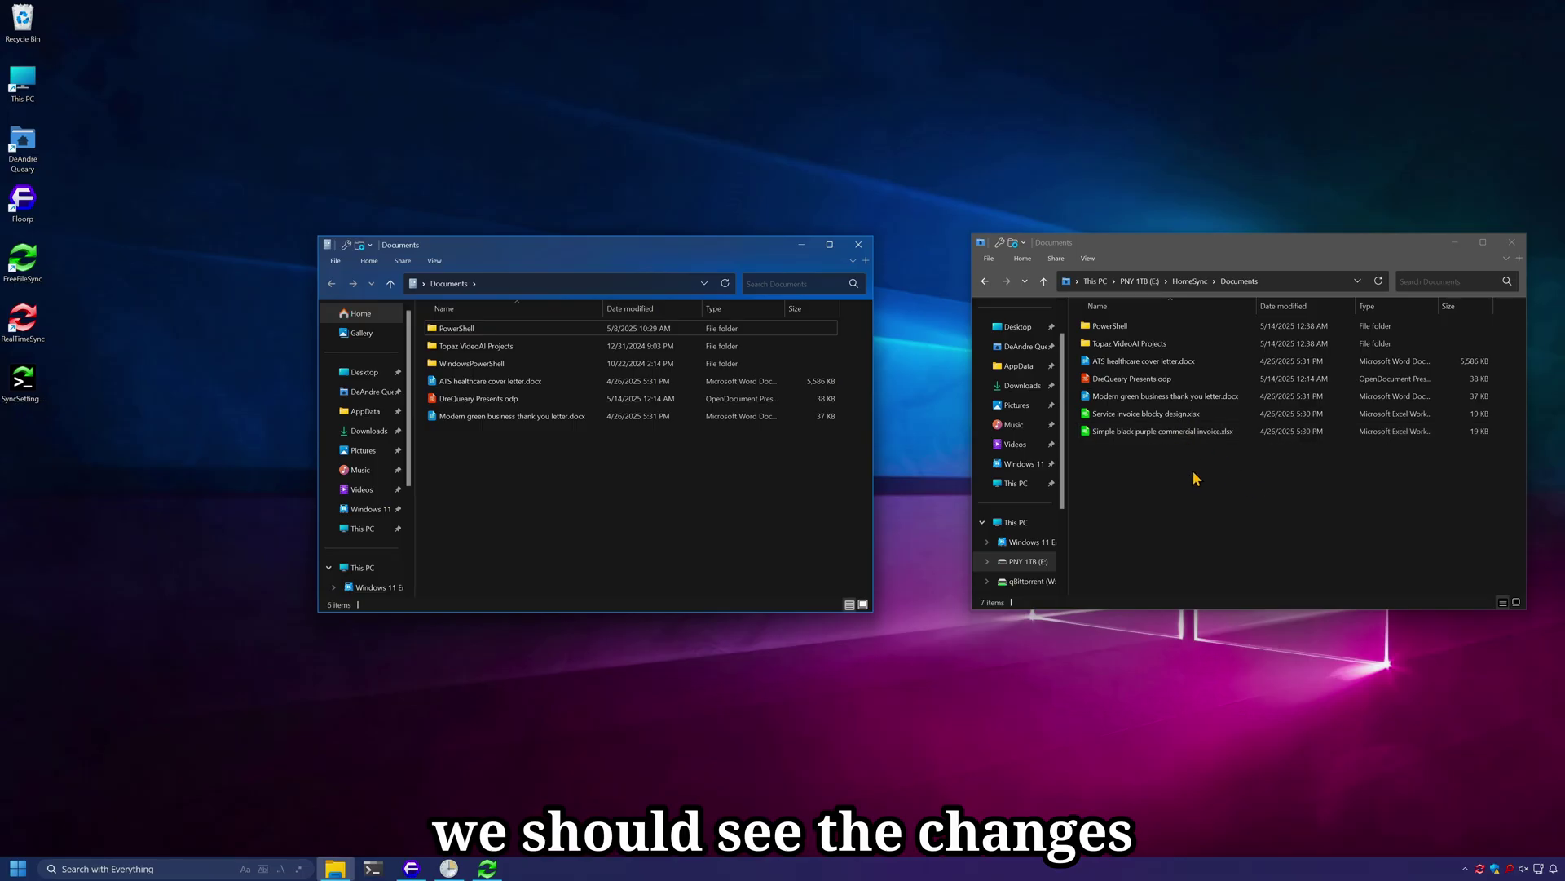
Confirm the deletion reached E:\HomeSync\Documents, then restore both invoices from the Recycle Bin
left_click(1249, 500)
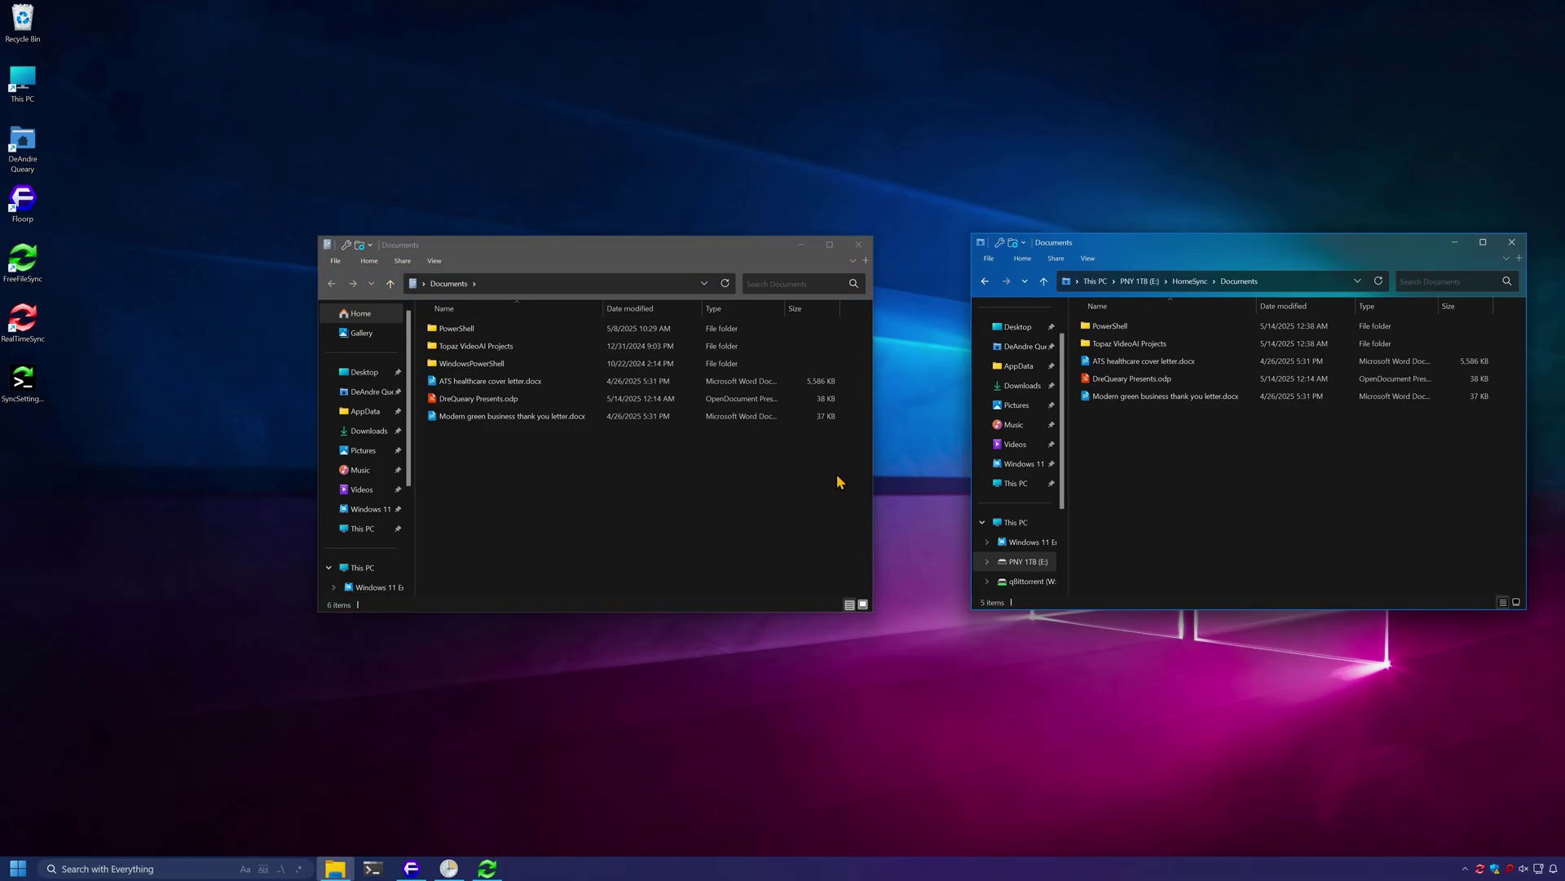
double_click(24, 22)
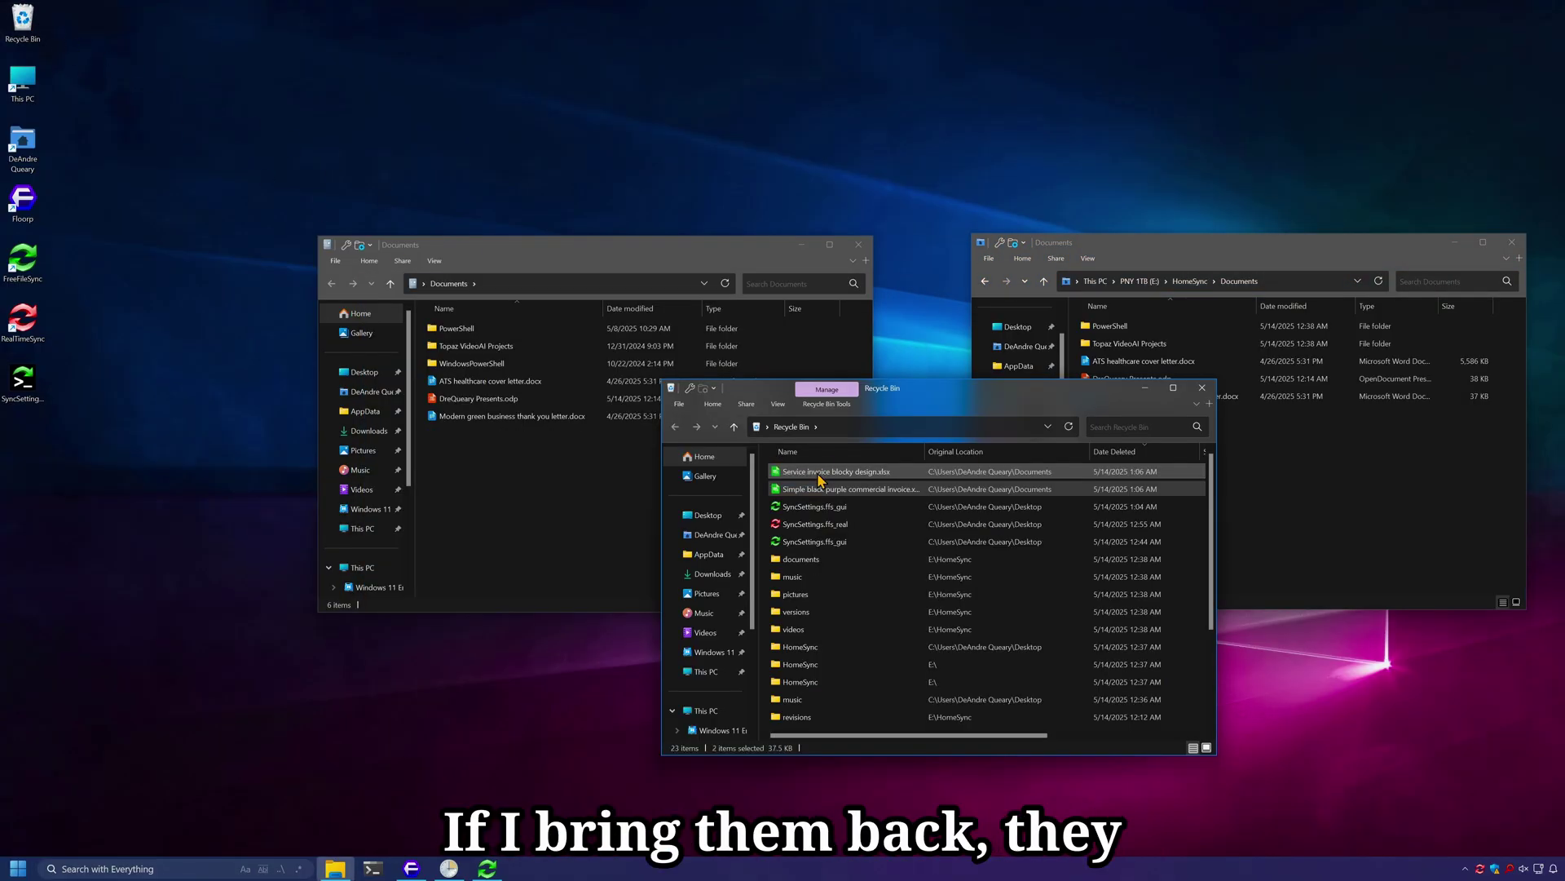
left_click_drag(819, 478, 531, 482)
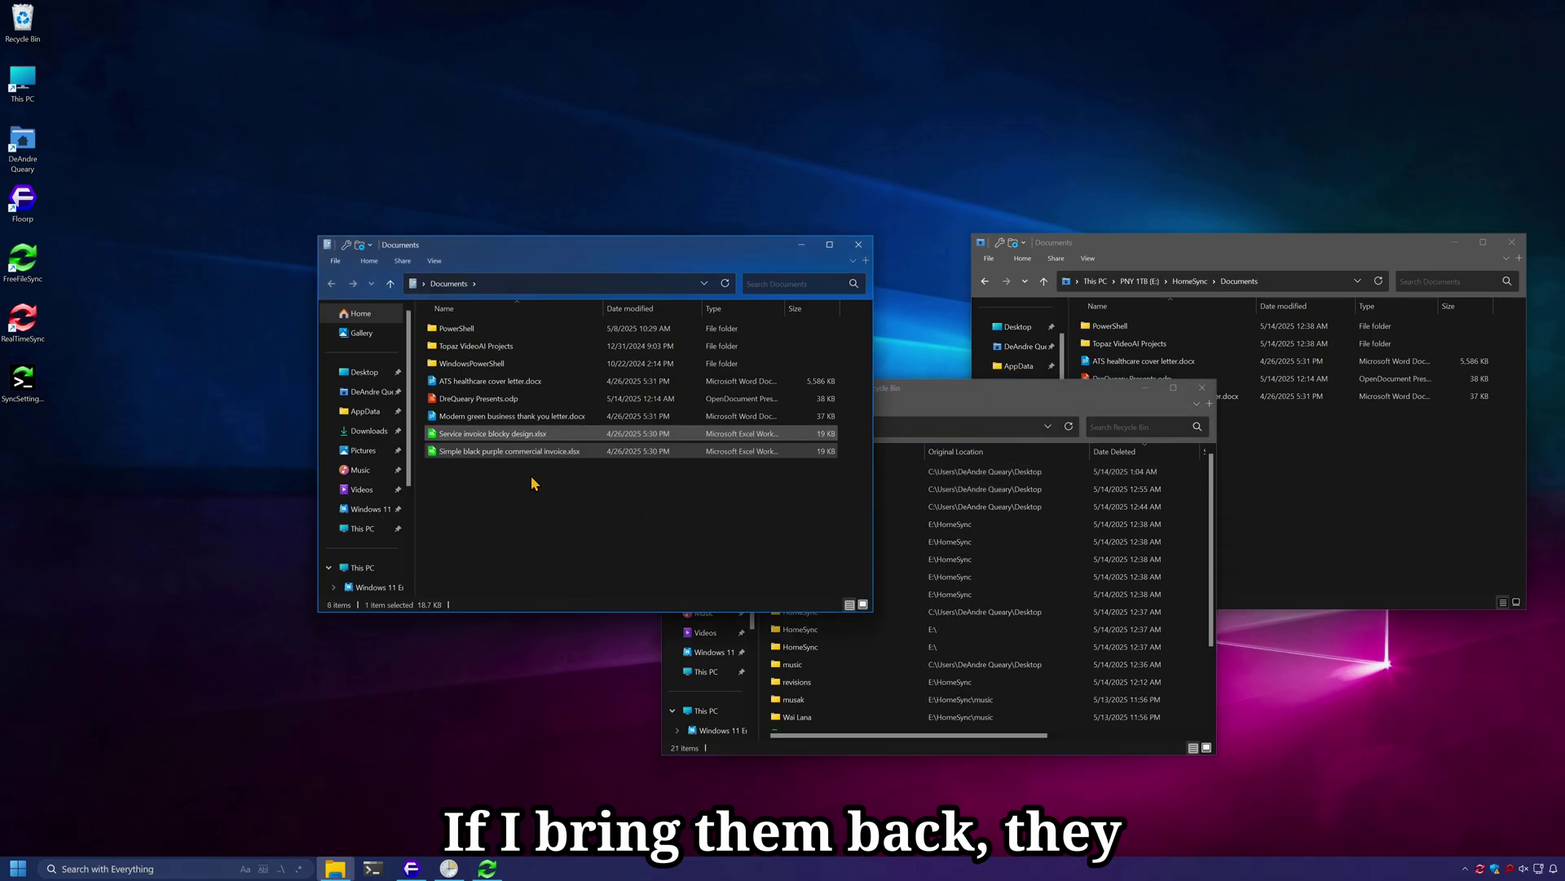
left_click(1279, 480)
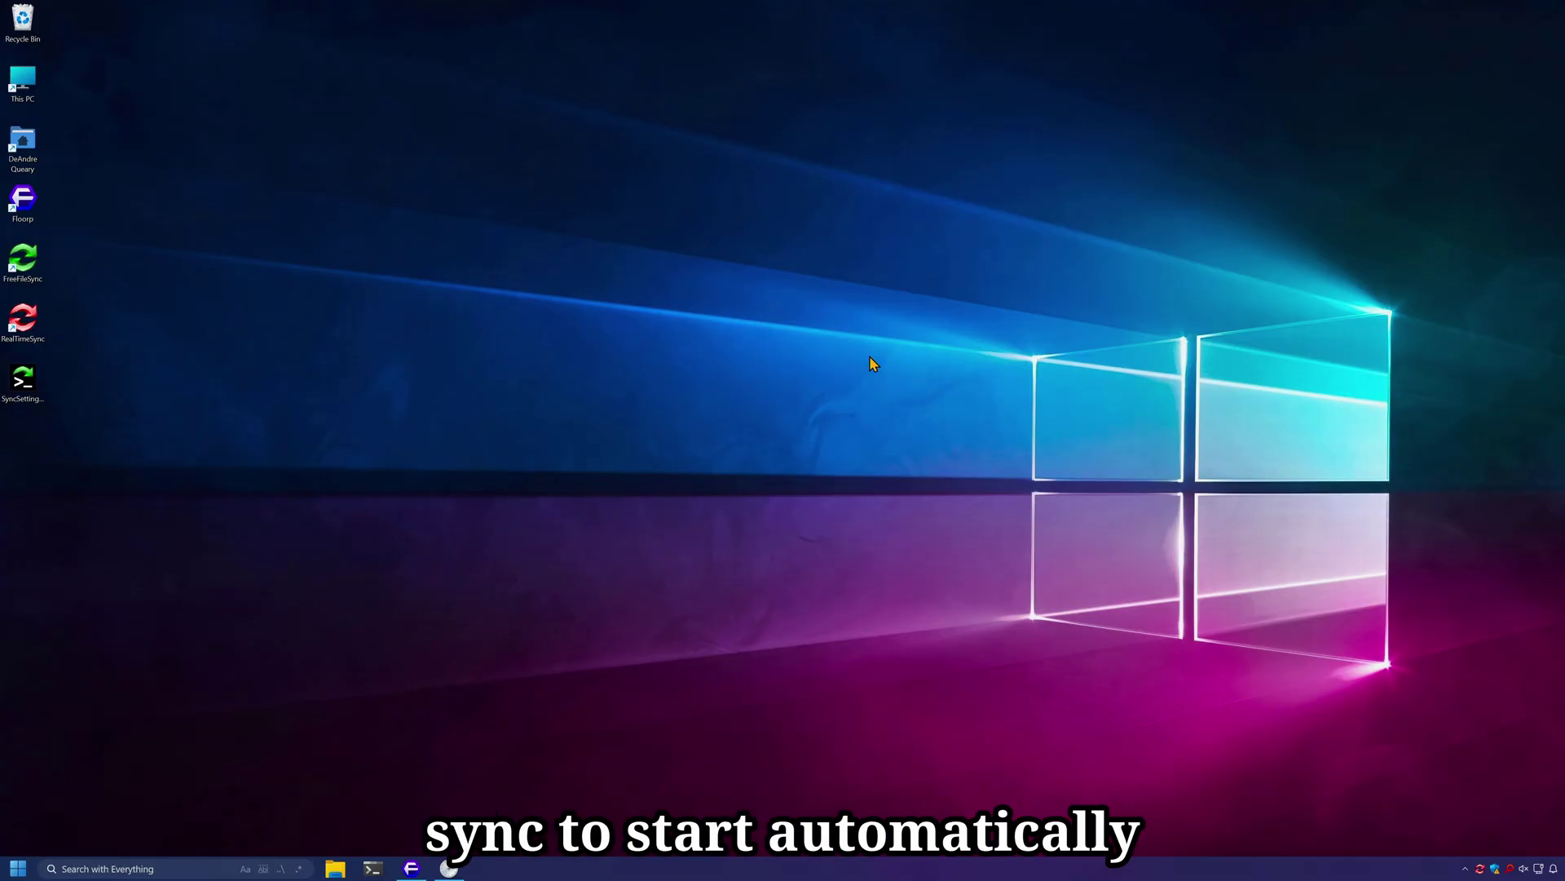
Save the RealTimeSync configuration as SyncSettings.ffs_real on the Desktop
left_click(1480, 868)
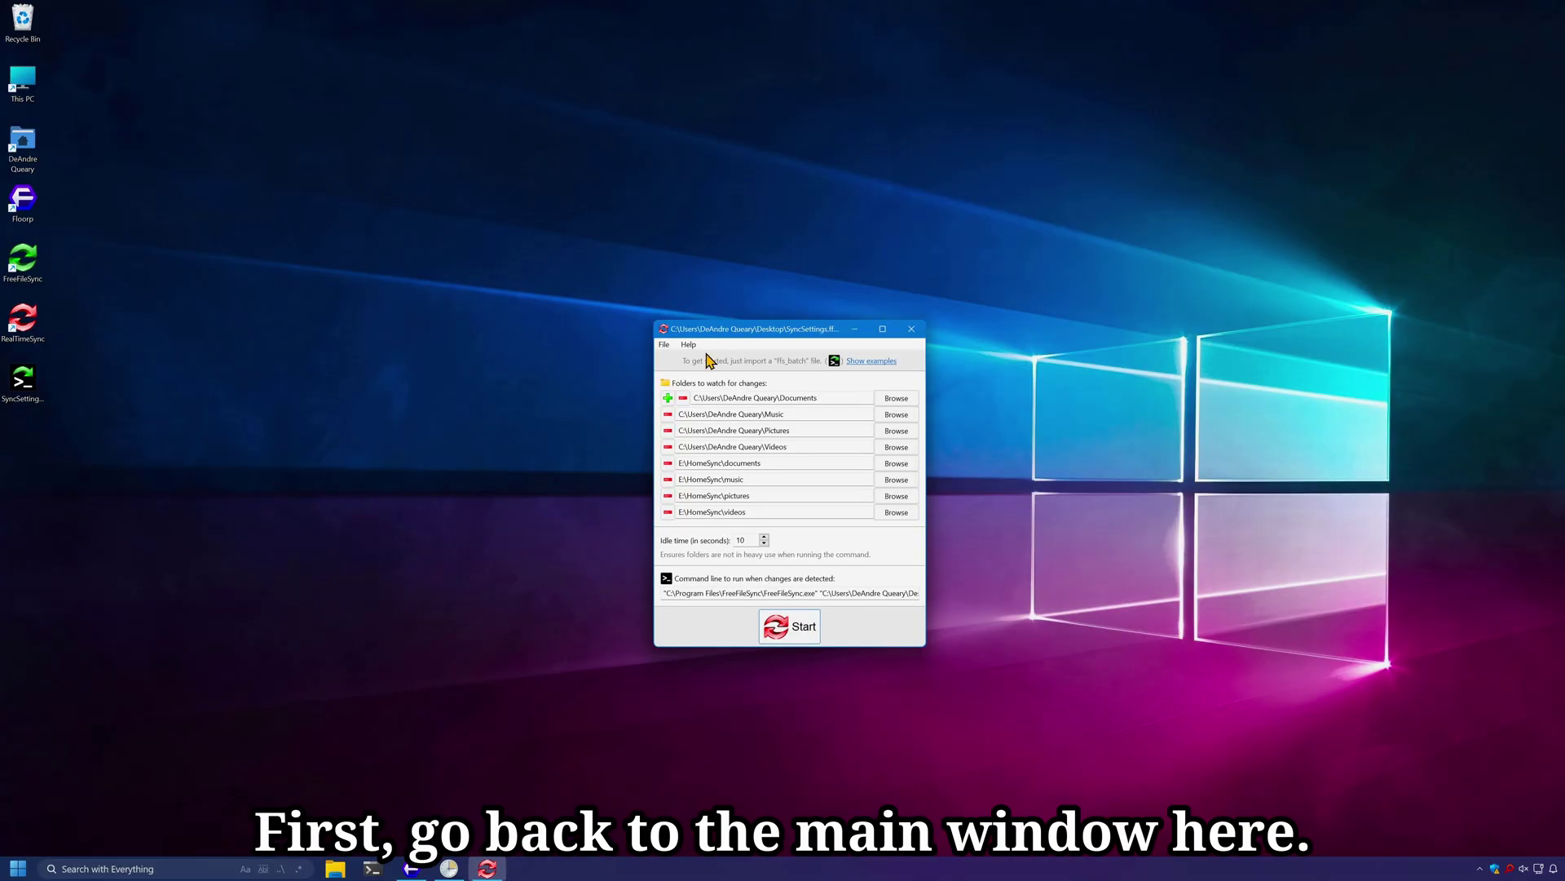
left_click(665, 345)
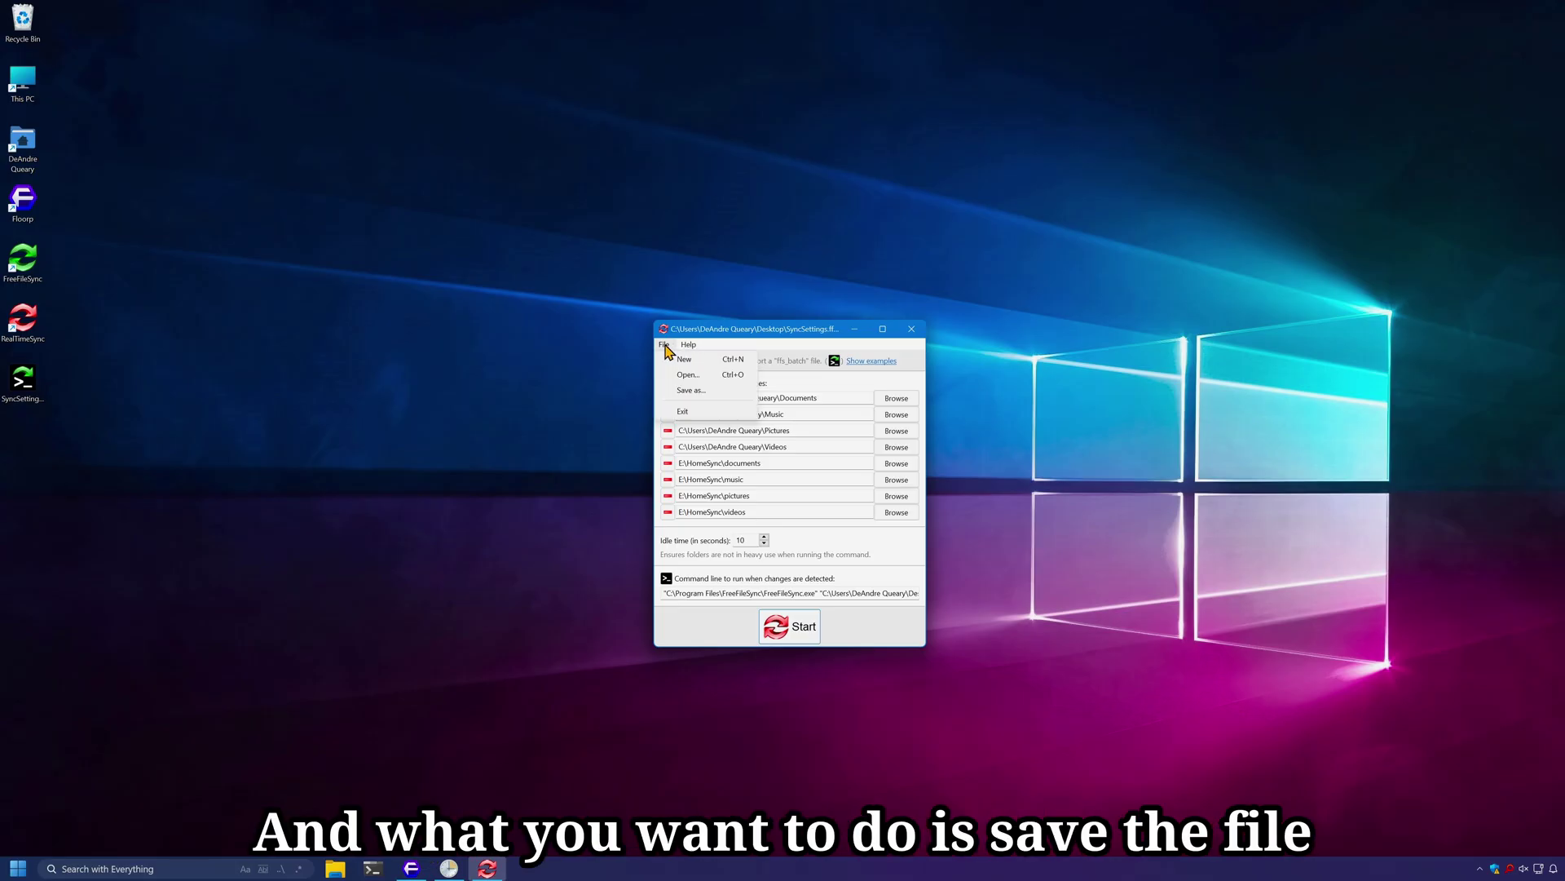
left_click(703, 392)
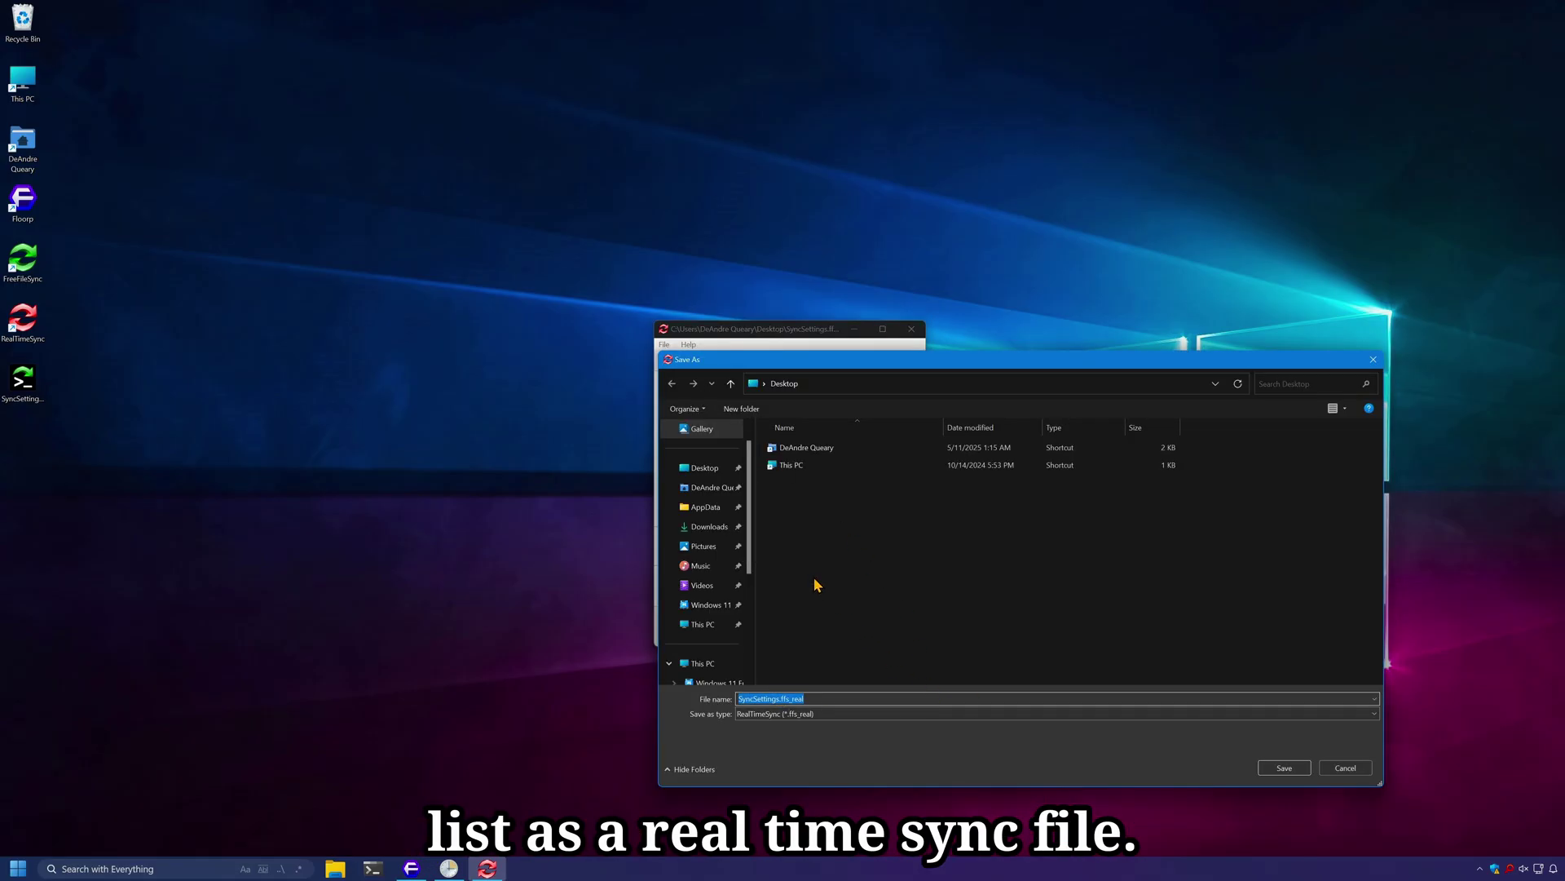
left_click(1282, 768)
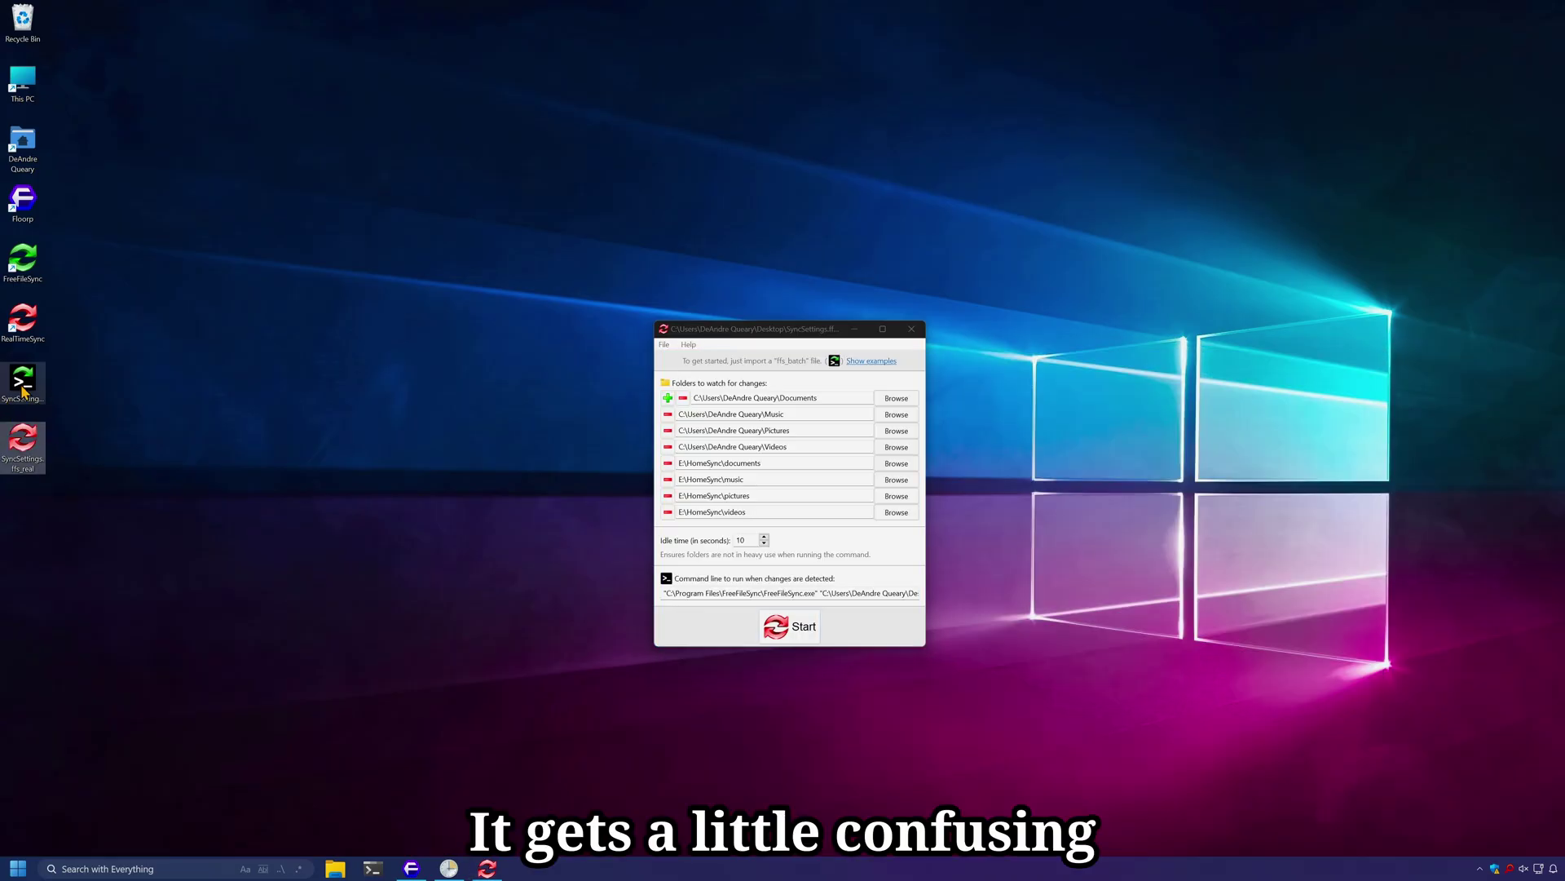
Compare the new SyncSettings.ffs_real file with SyncSettings.ffs_batch on the desktop
left_click(45, 451)
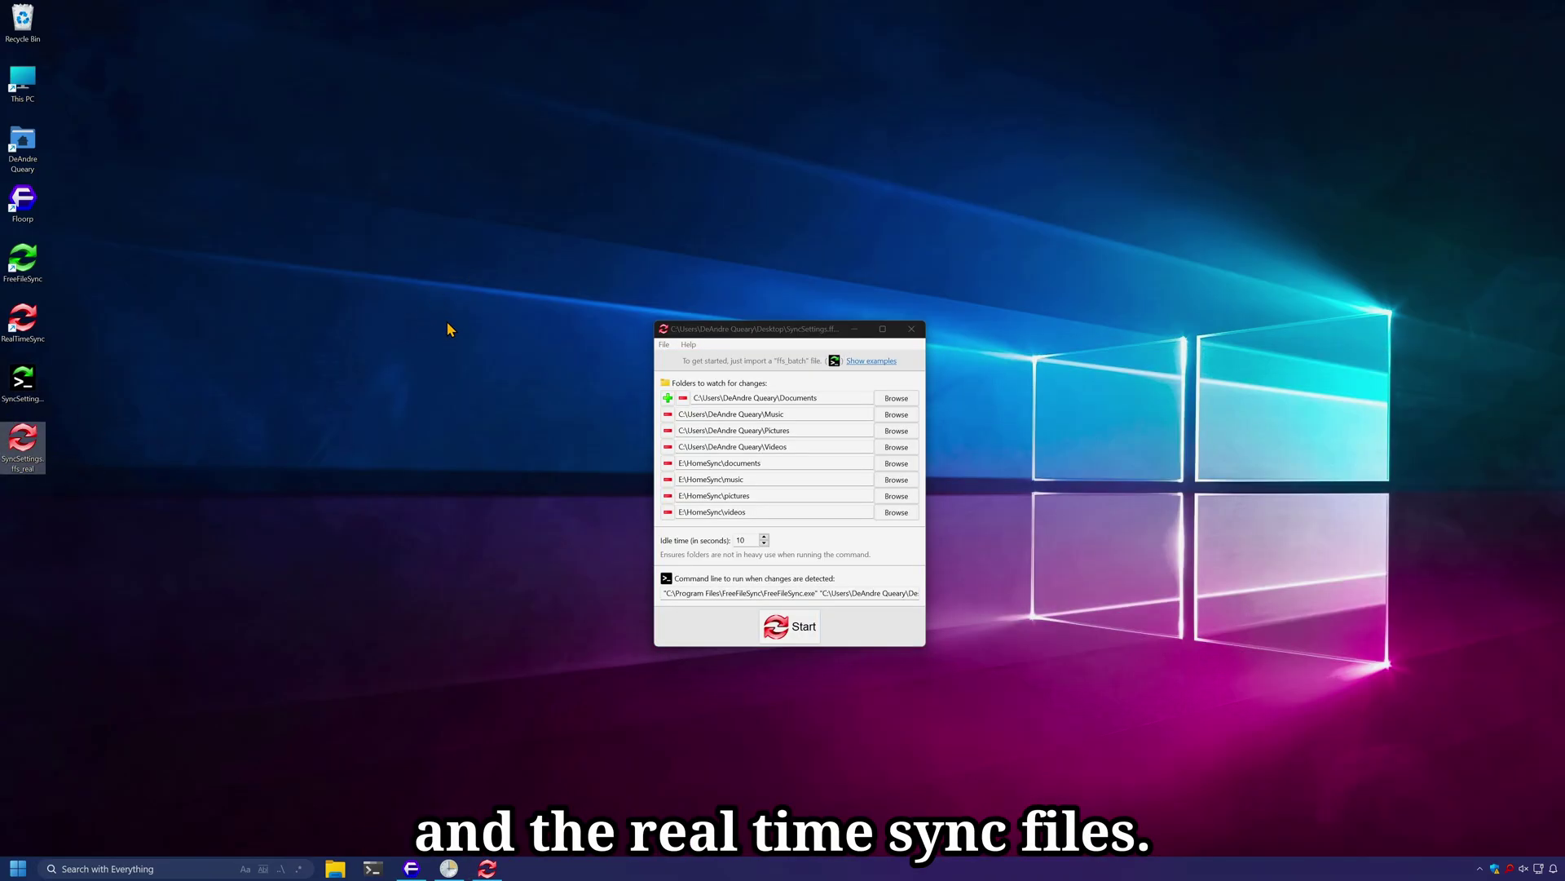
left_click(39, 375)
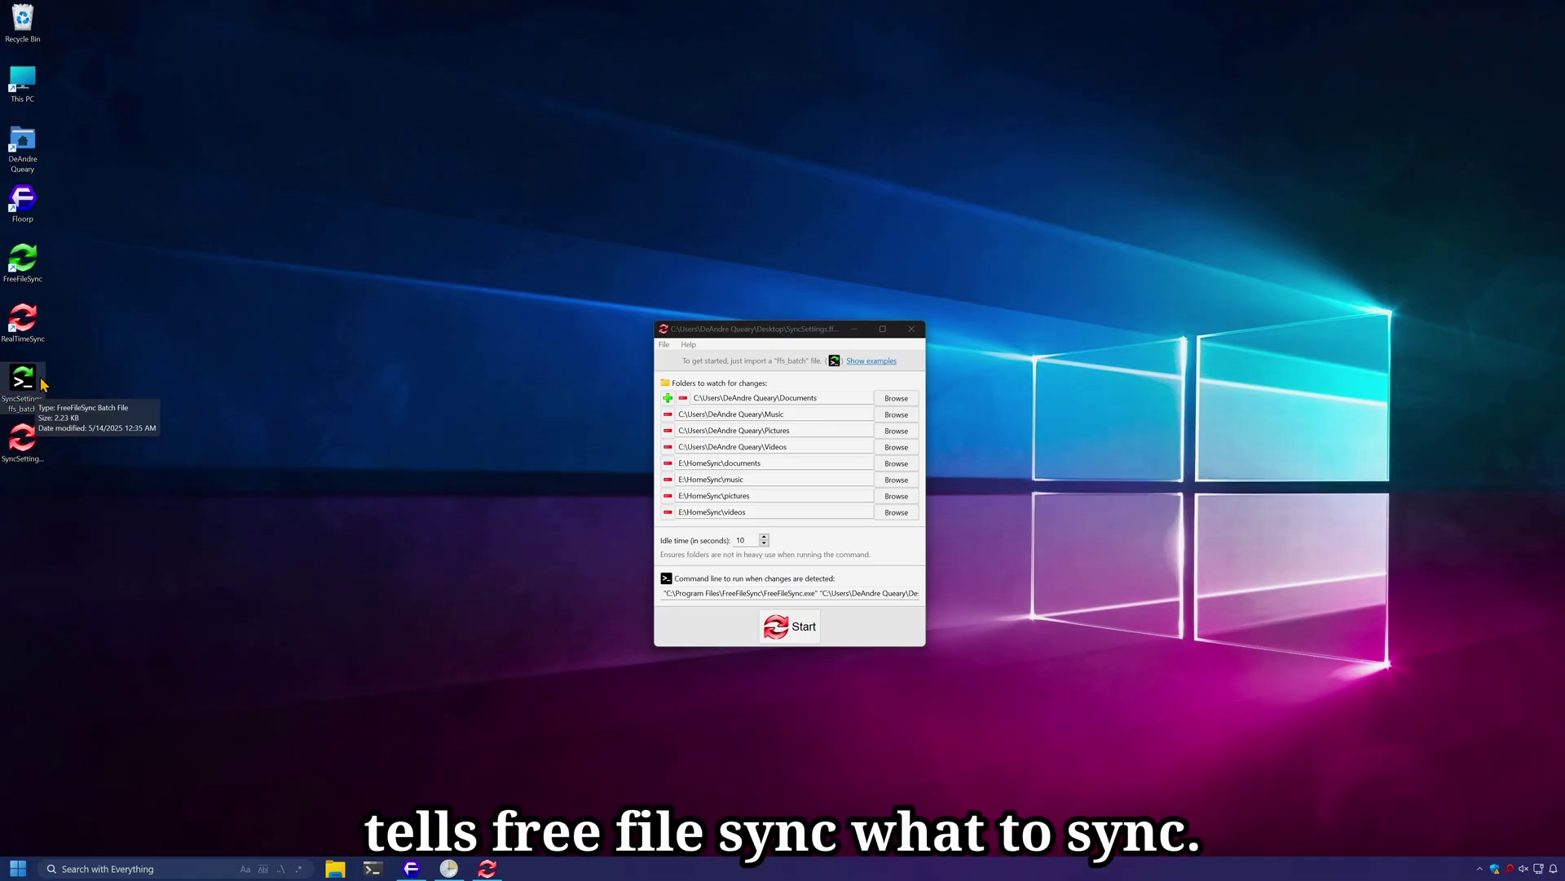
left_click(26, 448)
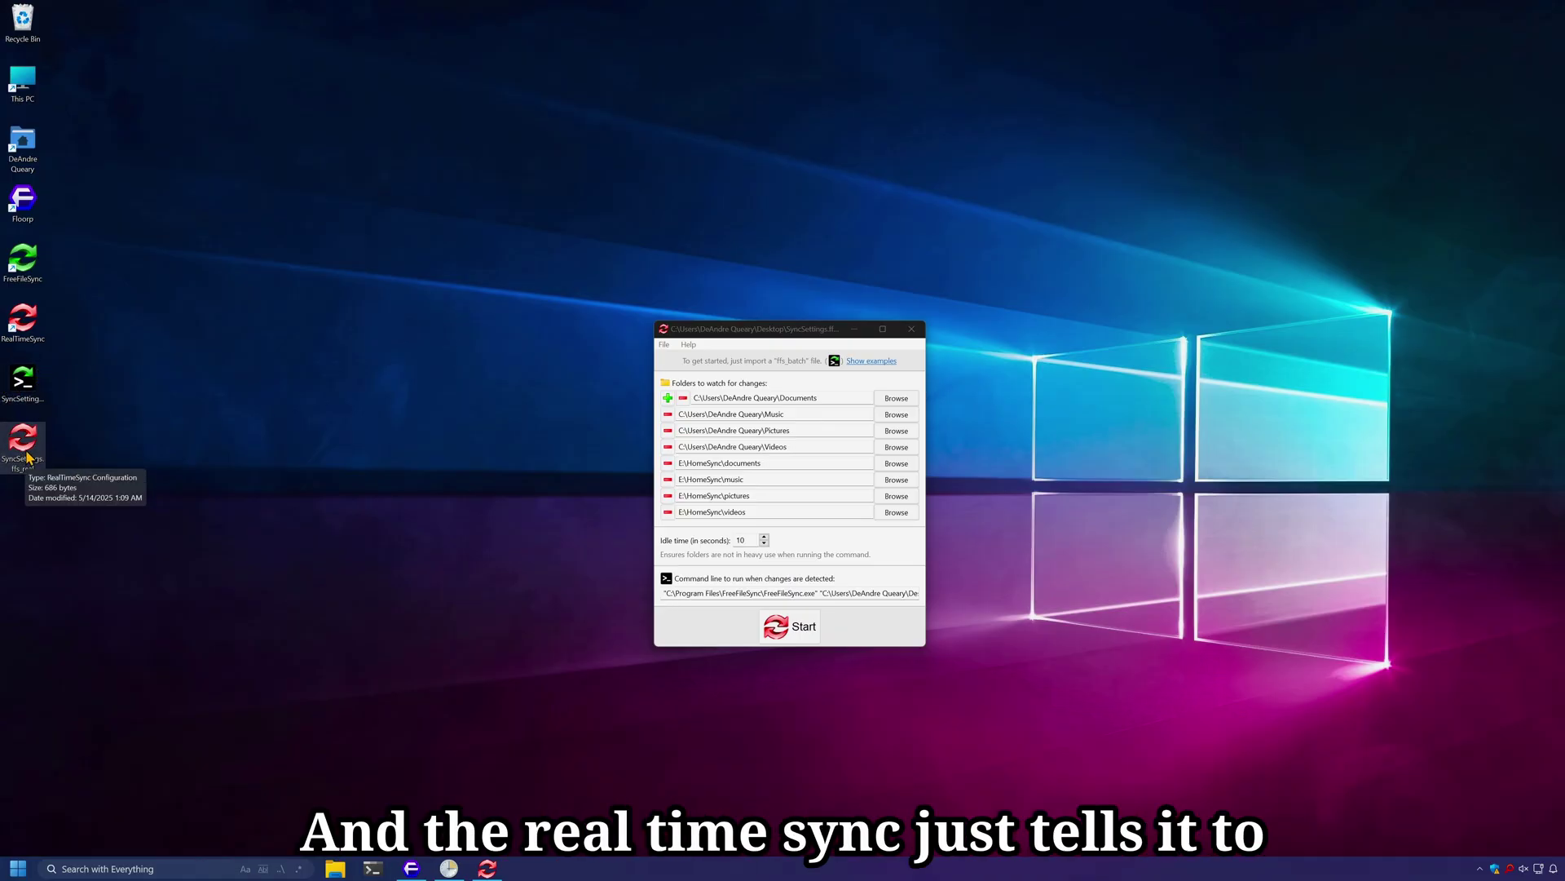
key("Up")
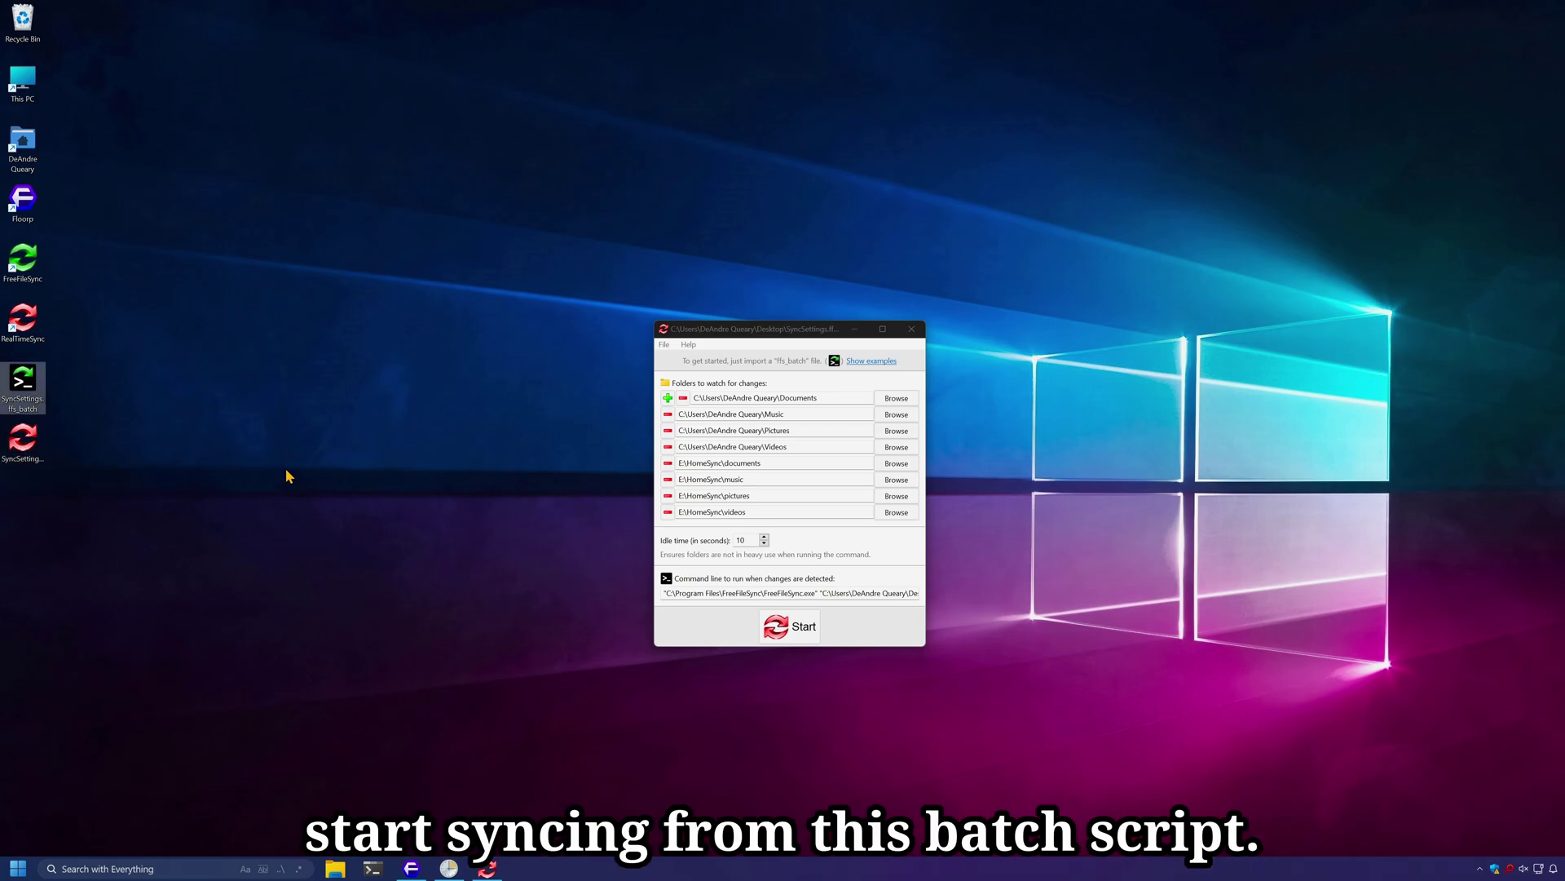
Make the HomeSync task run RealTimeSync.exe with the desktop settings file path as argument
left_click(448, 868)
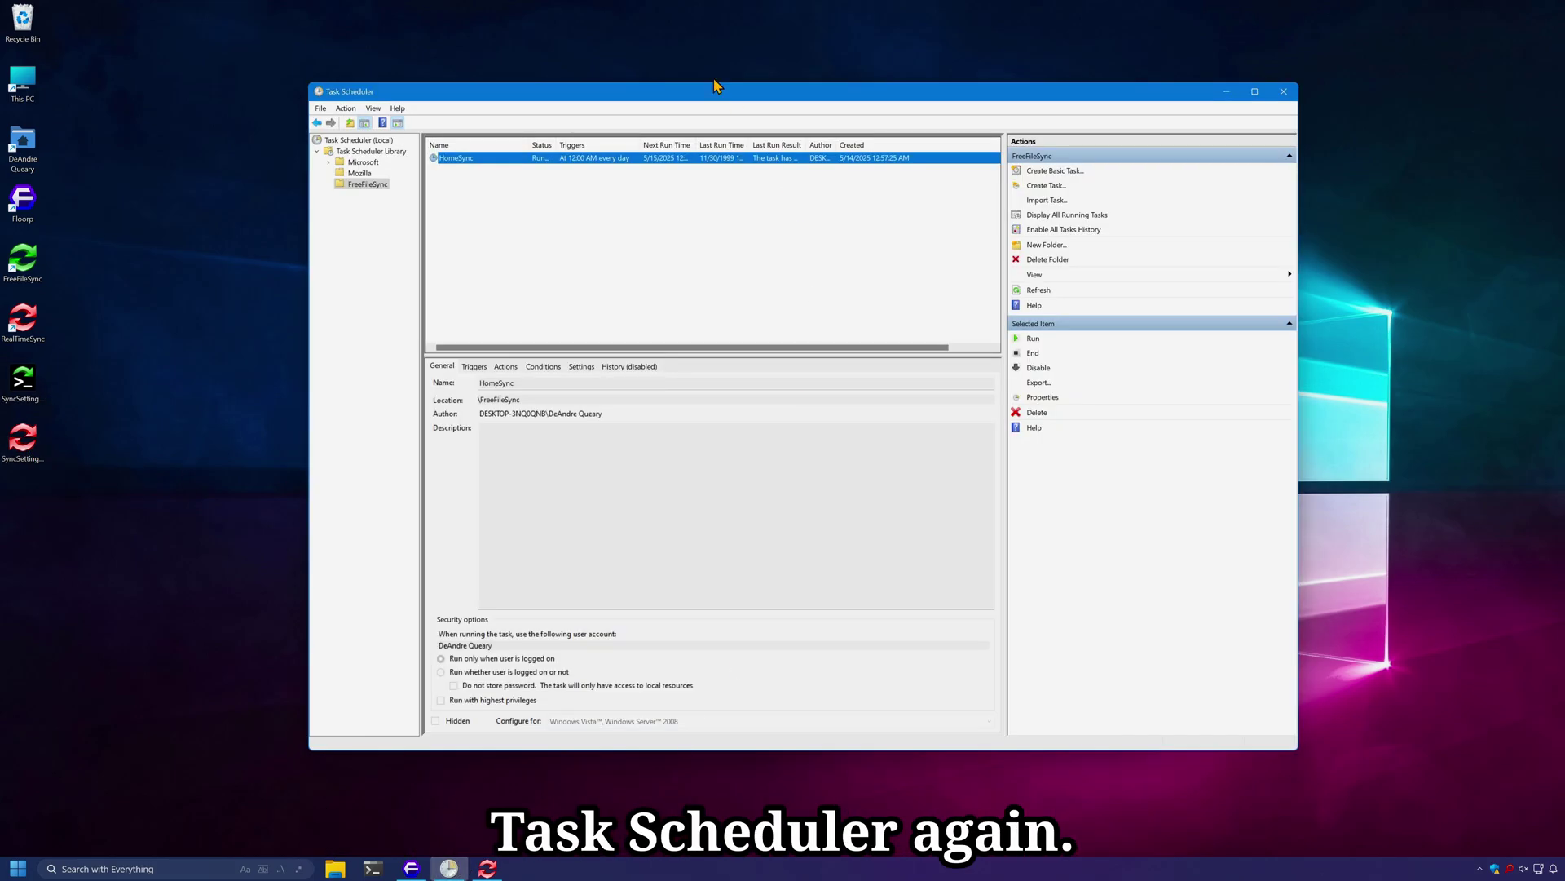
right_click(532, 166)
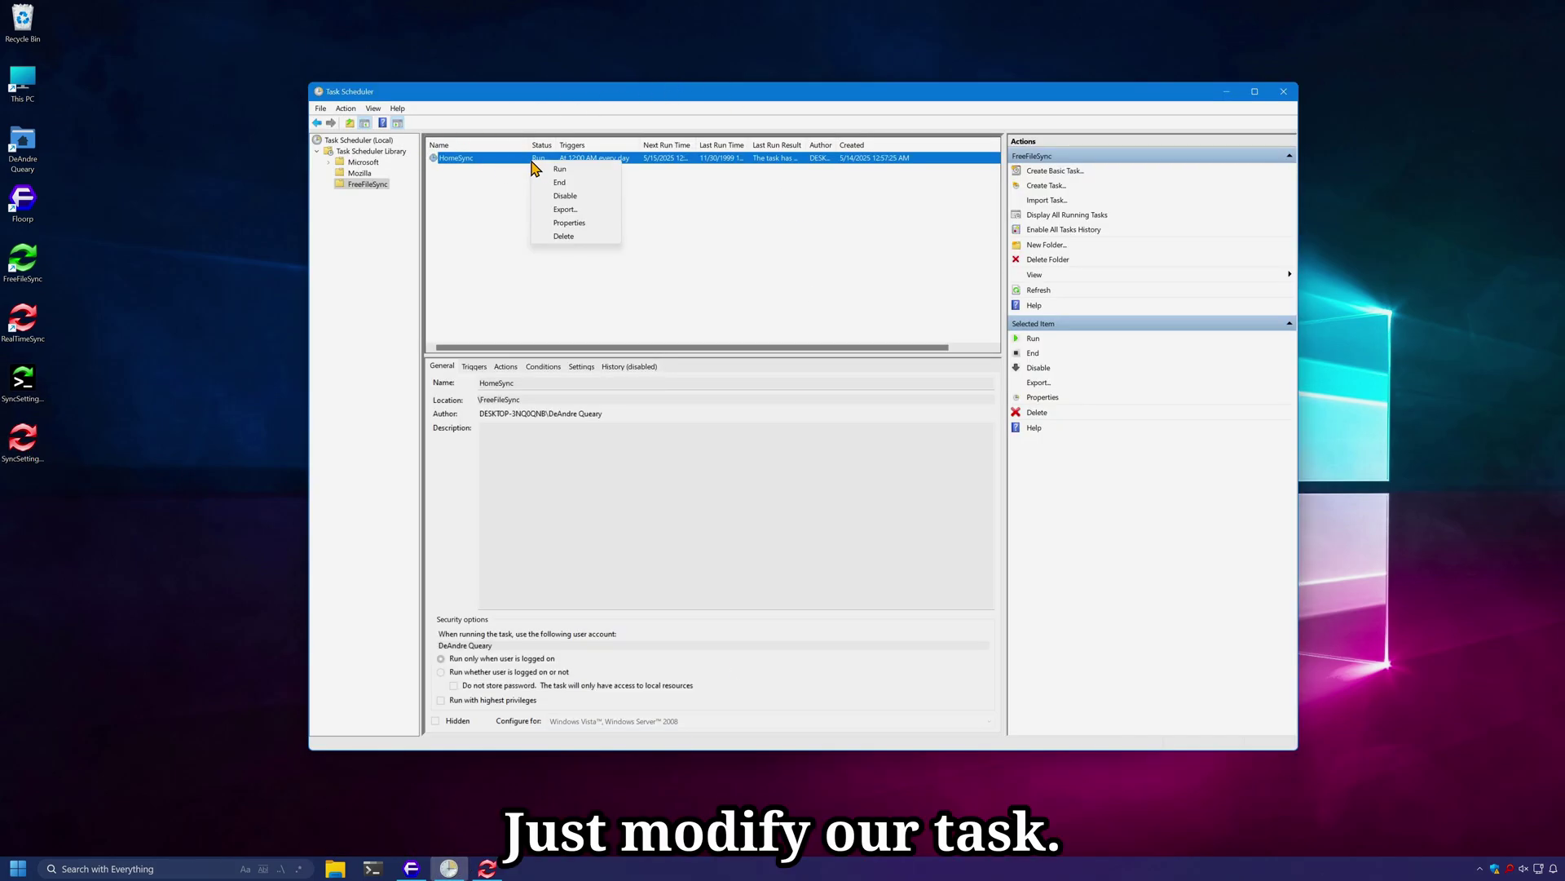
left_click(591, 224)
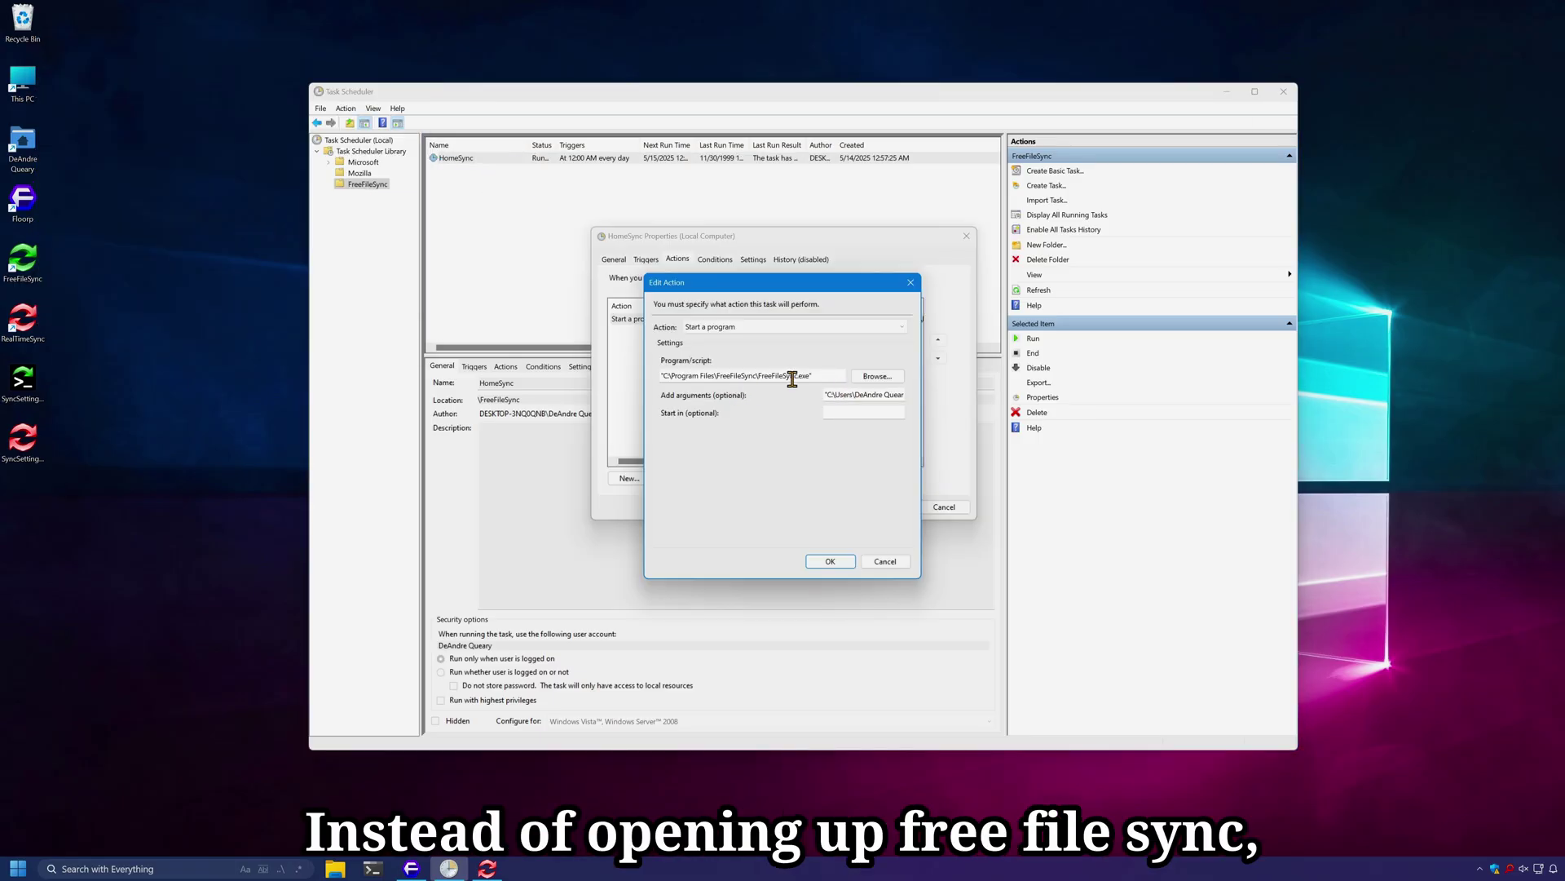
left_click(877, 375)
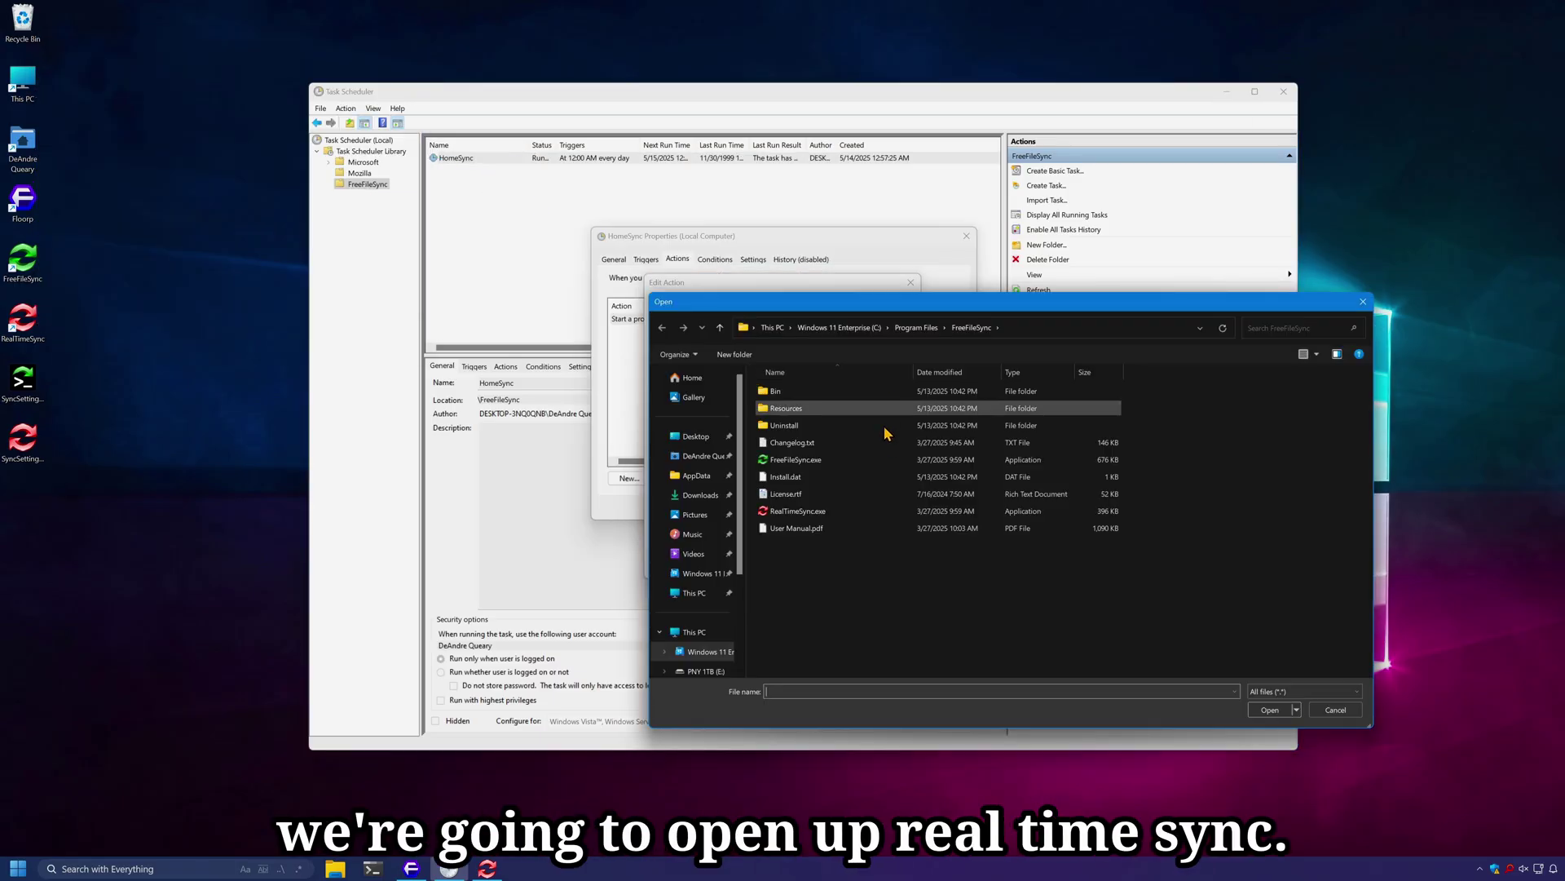
double_click(813, 512)
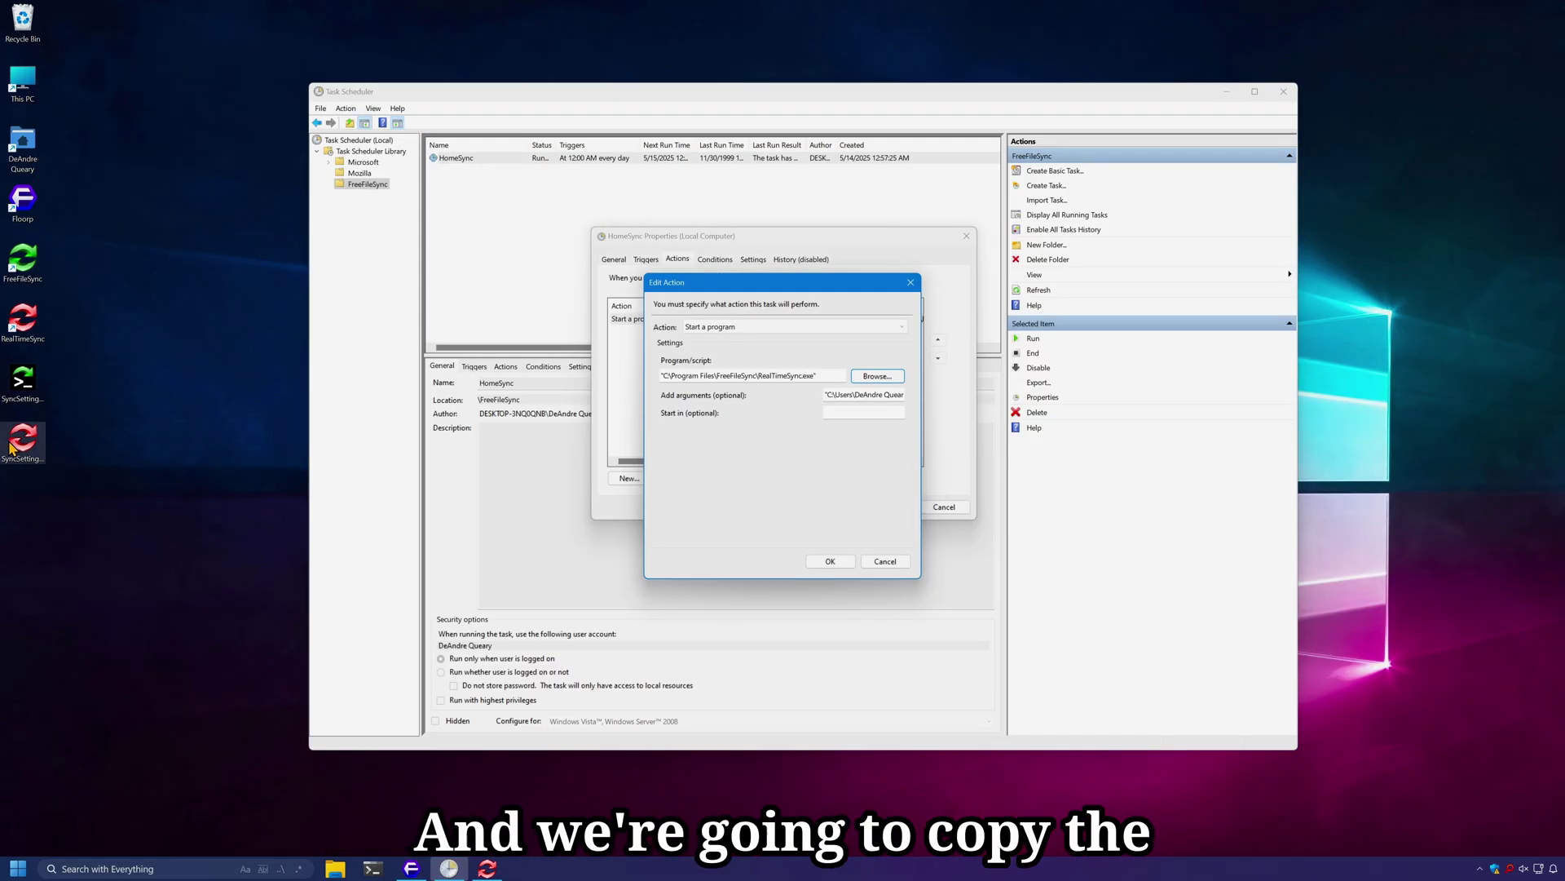
right_click(17, 444)
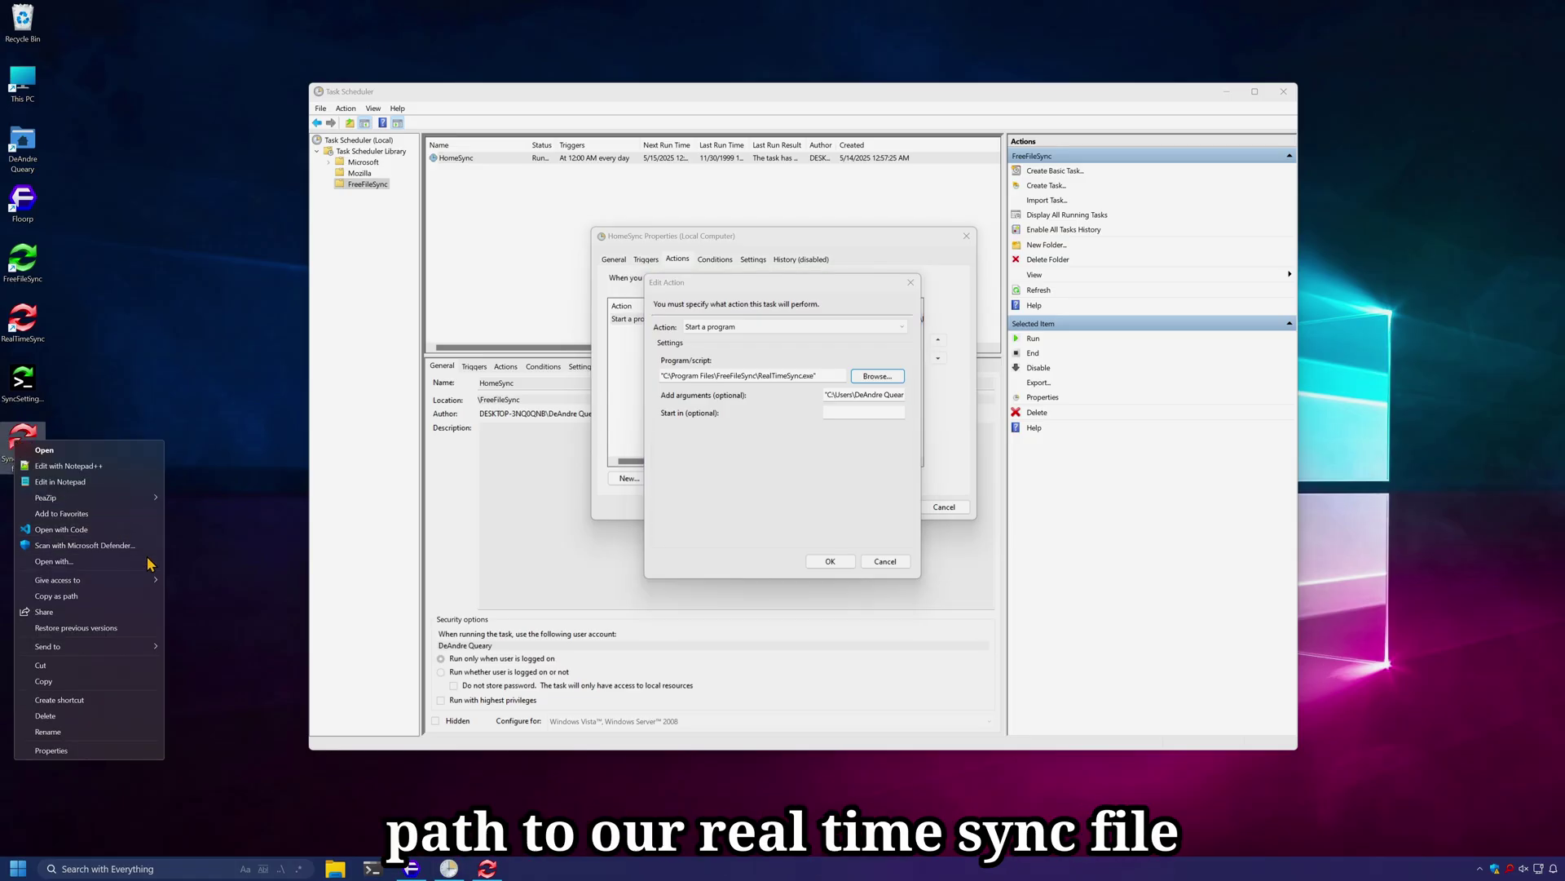
left_click(114, 596)
left_click(849, 394)
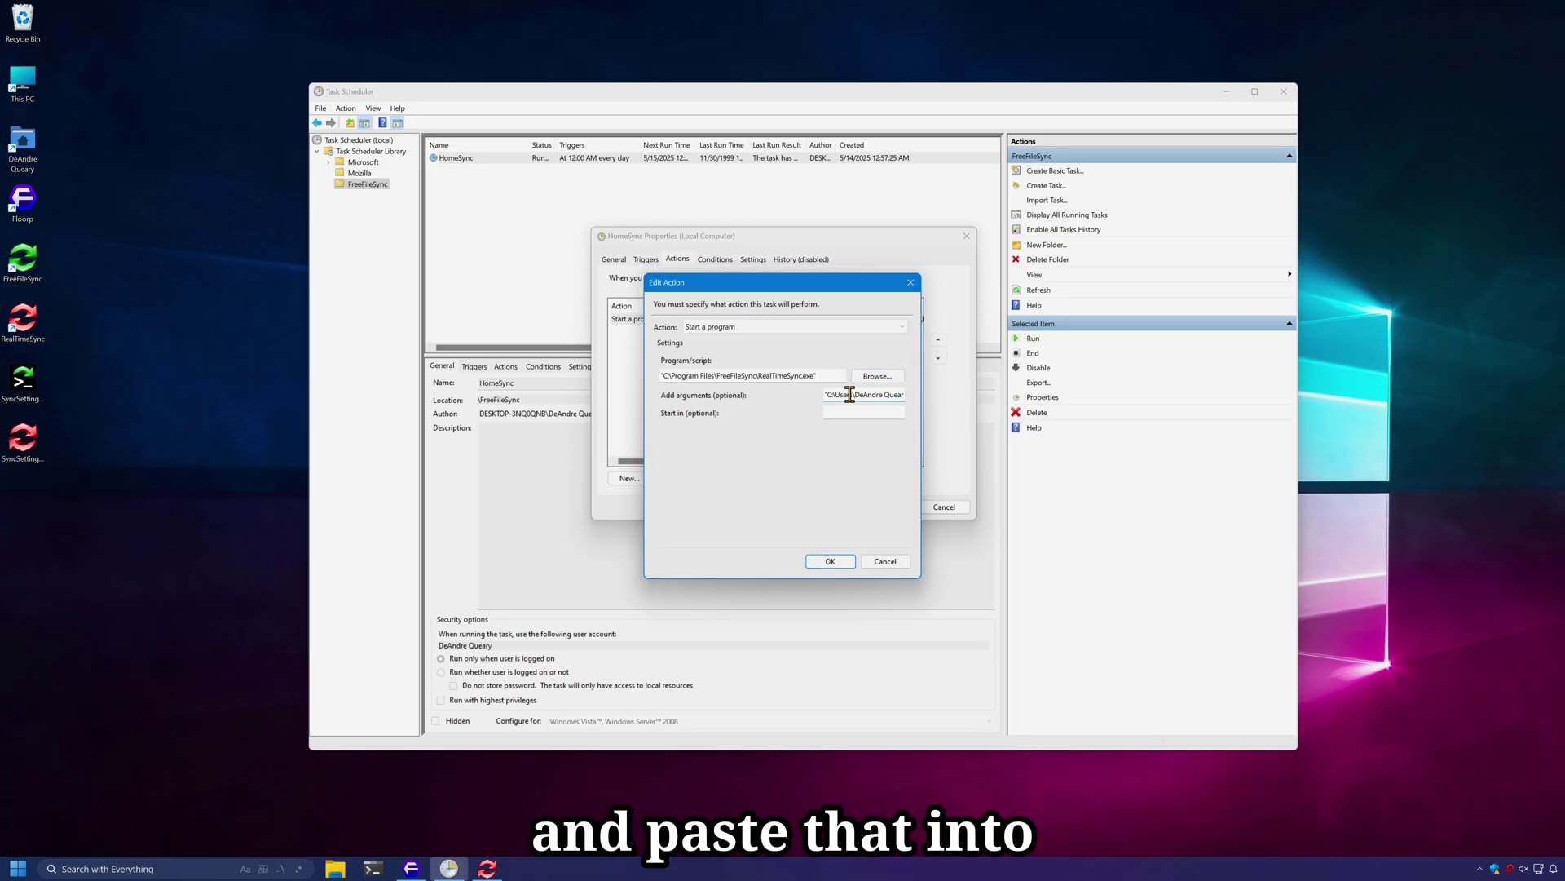
key("ctrl+a")
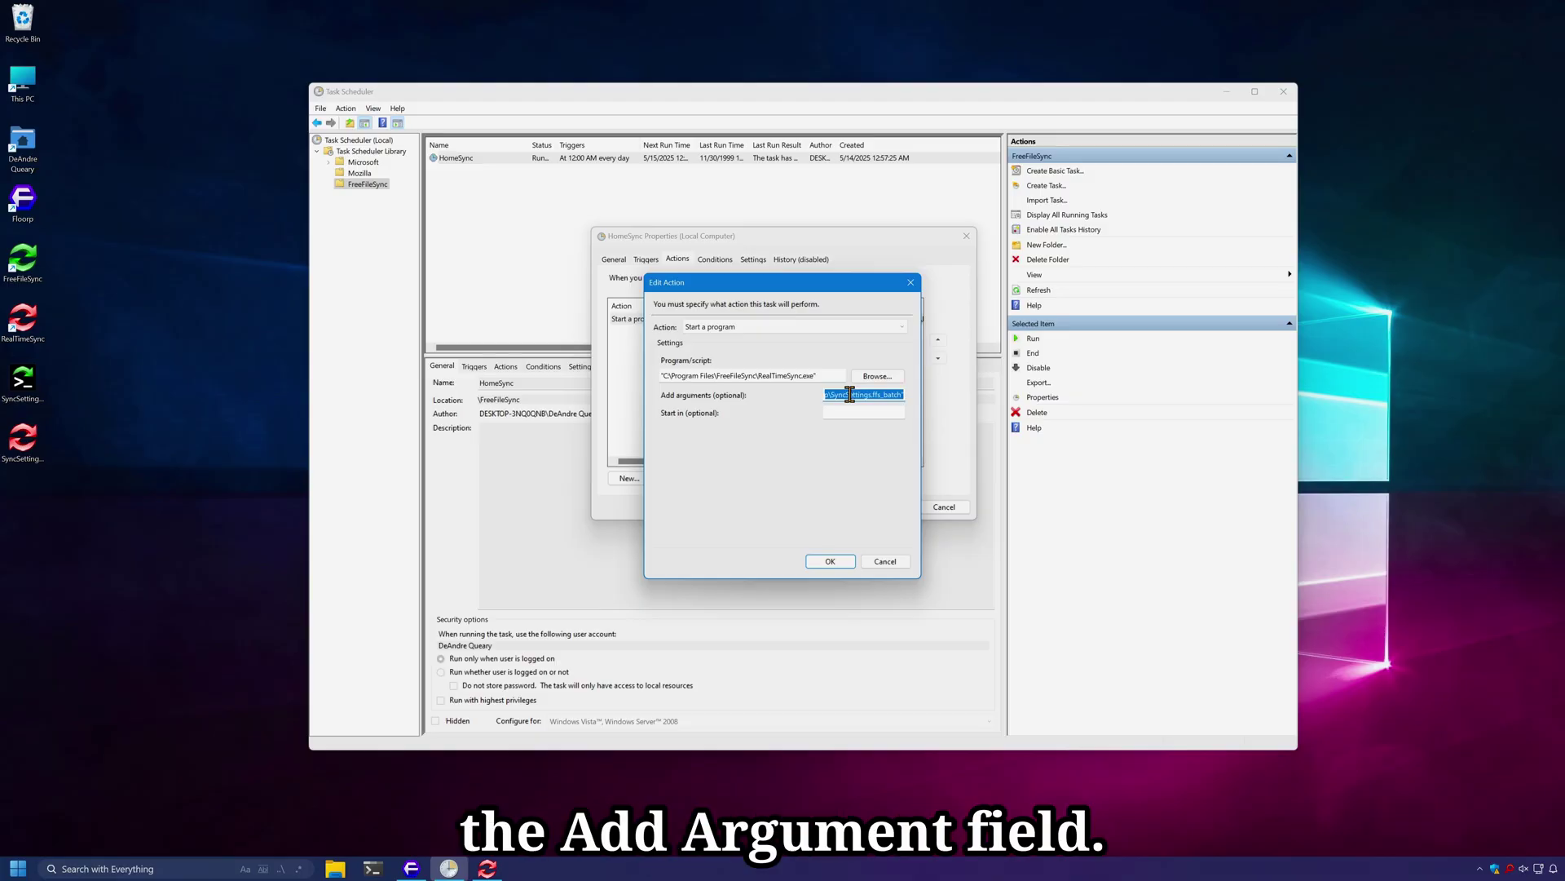
key("Return")
Change the HomeSync task's Daily trigger to begin at log on and save
left_click(645, 259)
left_click(658, 326)
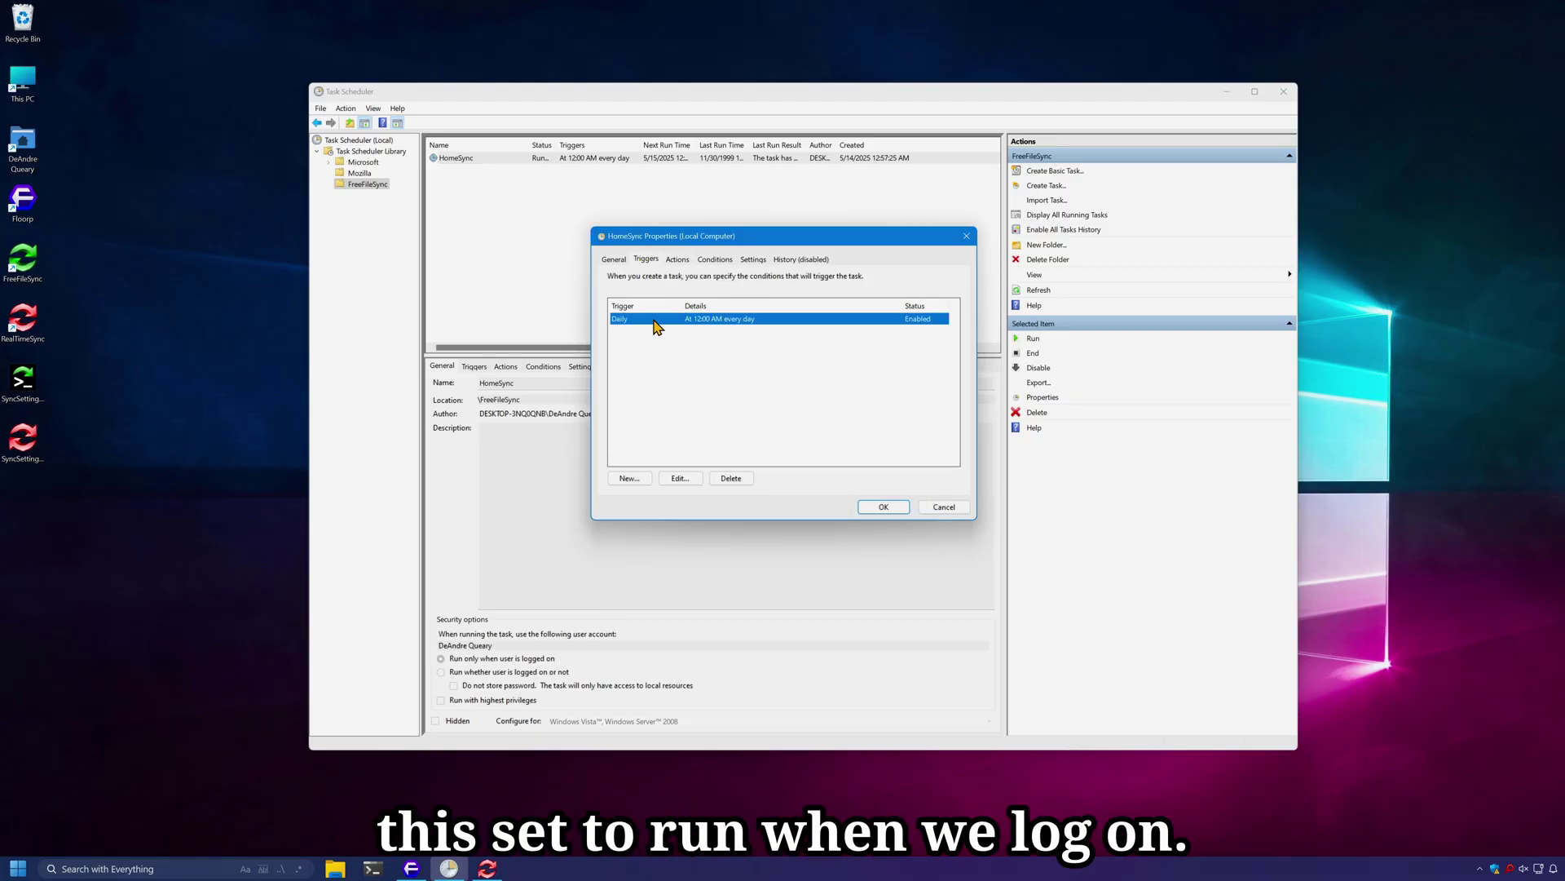
double_click(658, 326)
left_click(730, 301)
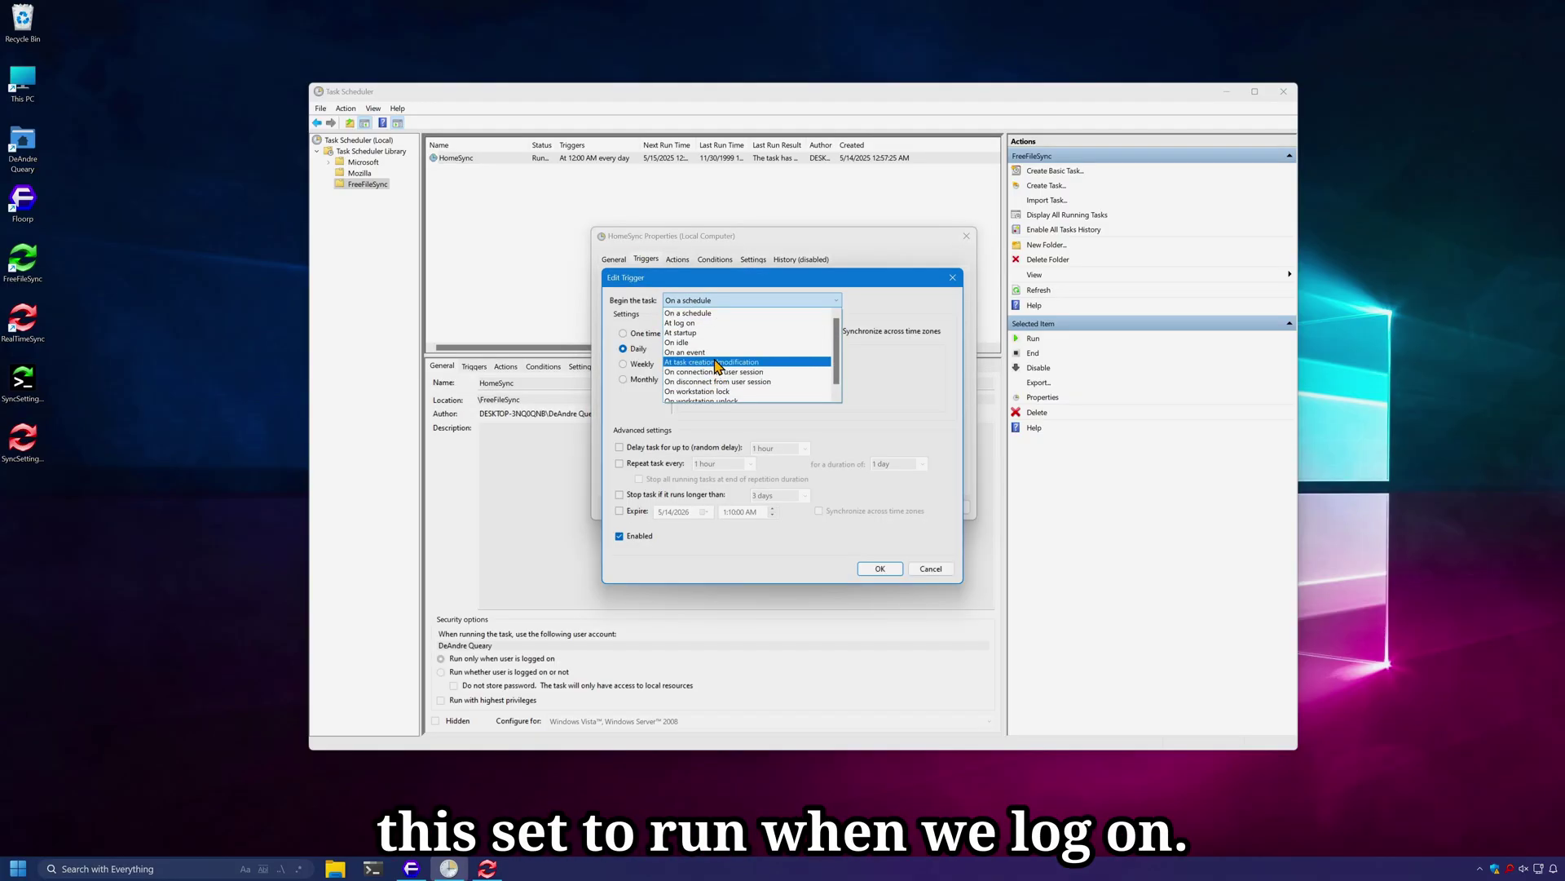
left_click(679, 323)
left_click(872, 569)
left_click(884, 511)
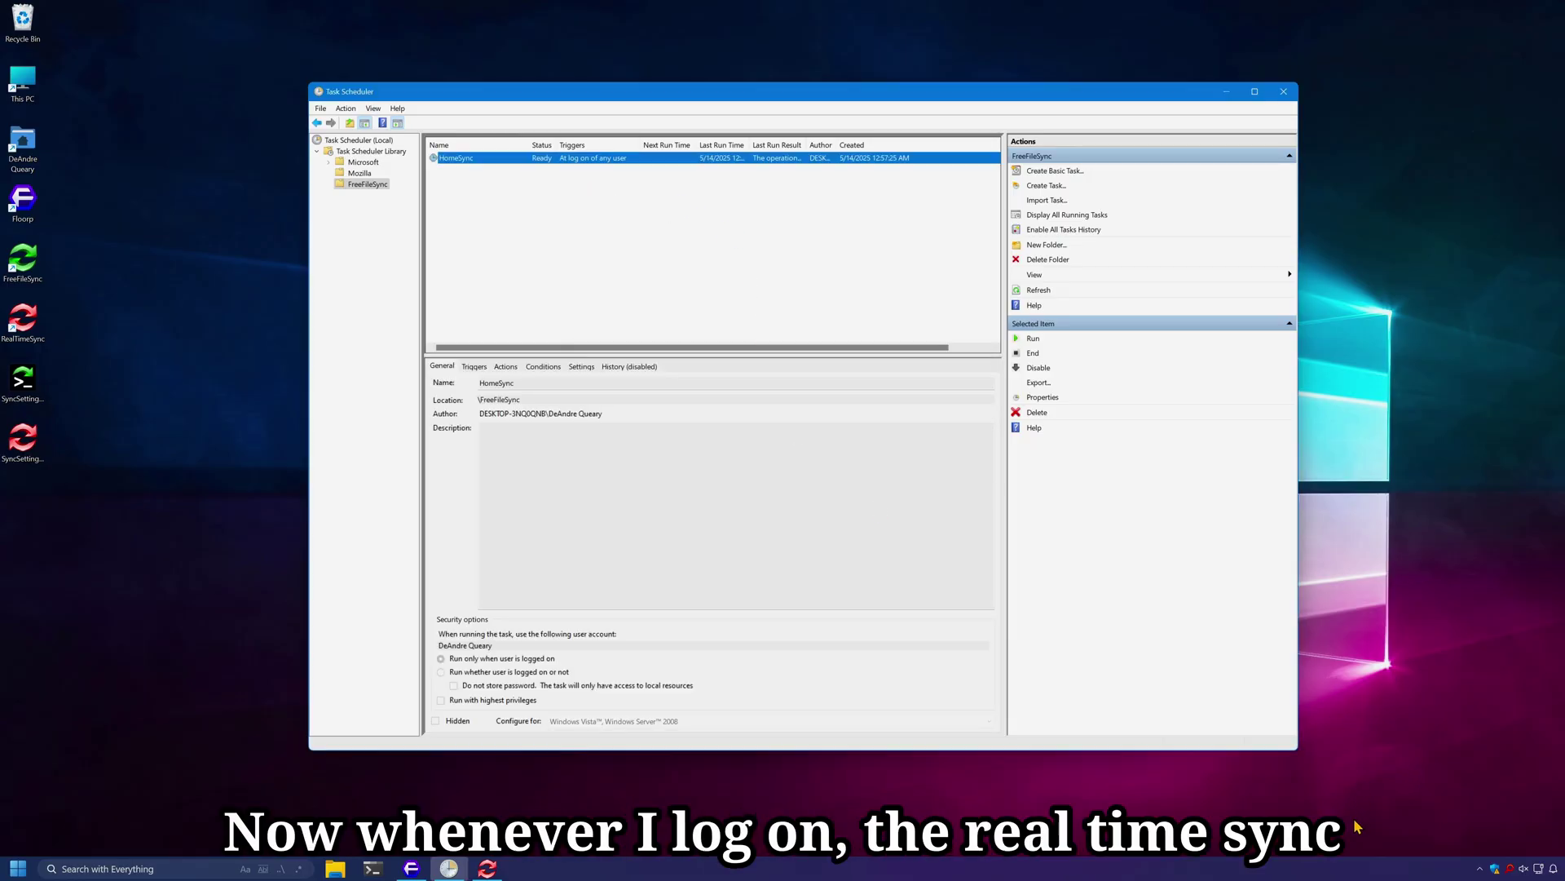
Run the HomeSync task now and confirm RealTimeSync reports monitoring active
right_click(473, 161)
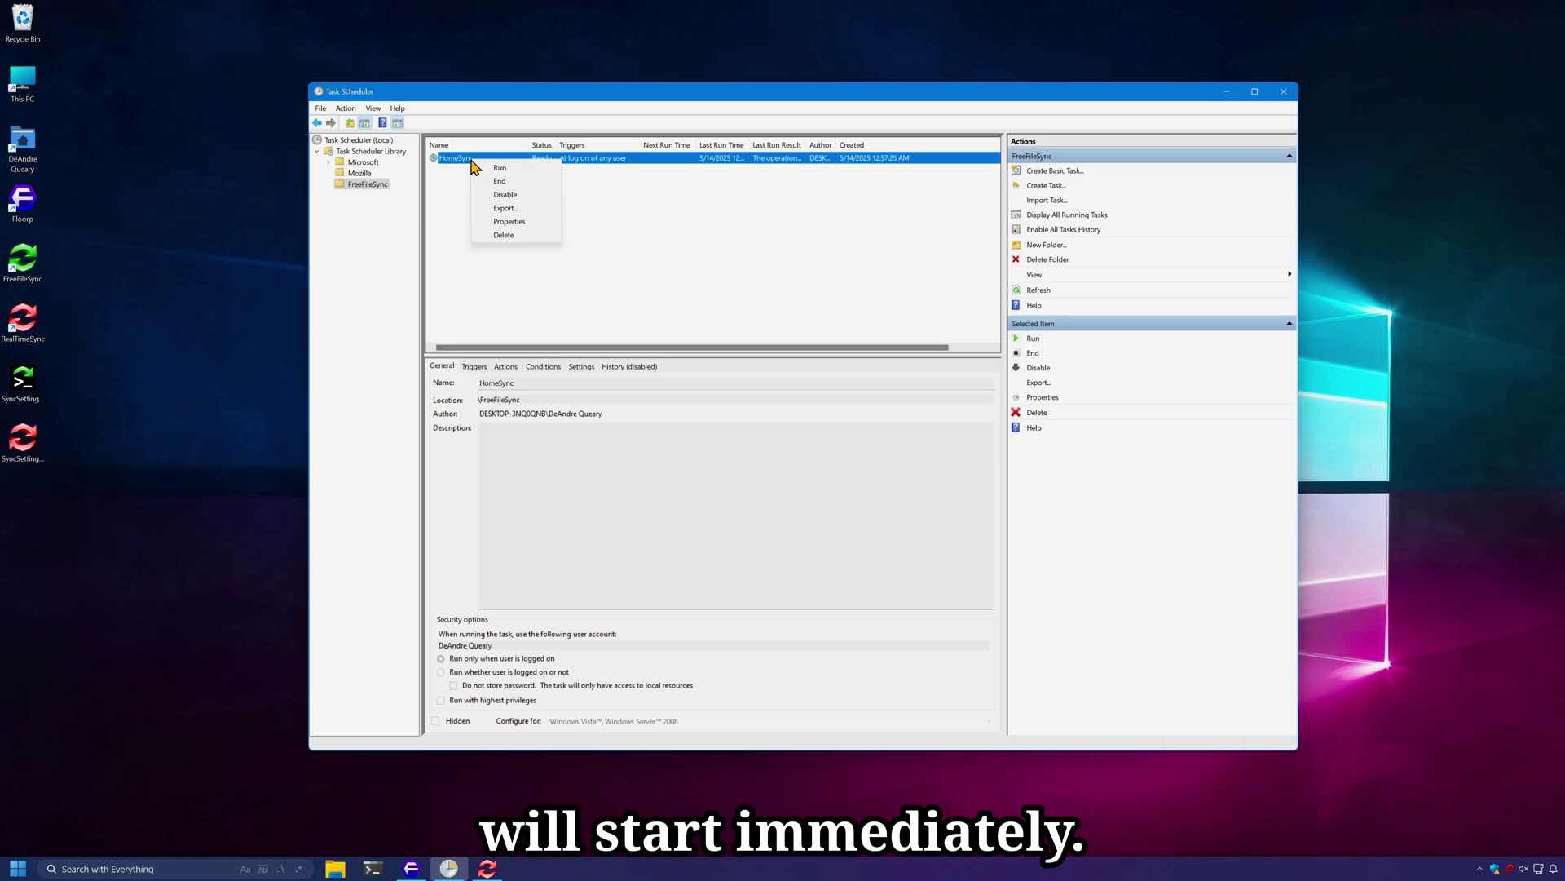
left_click(529, 169)
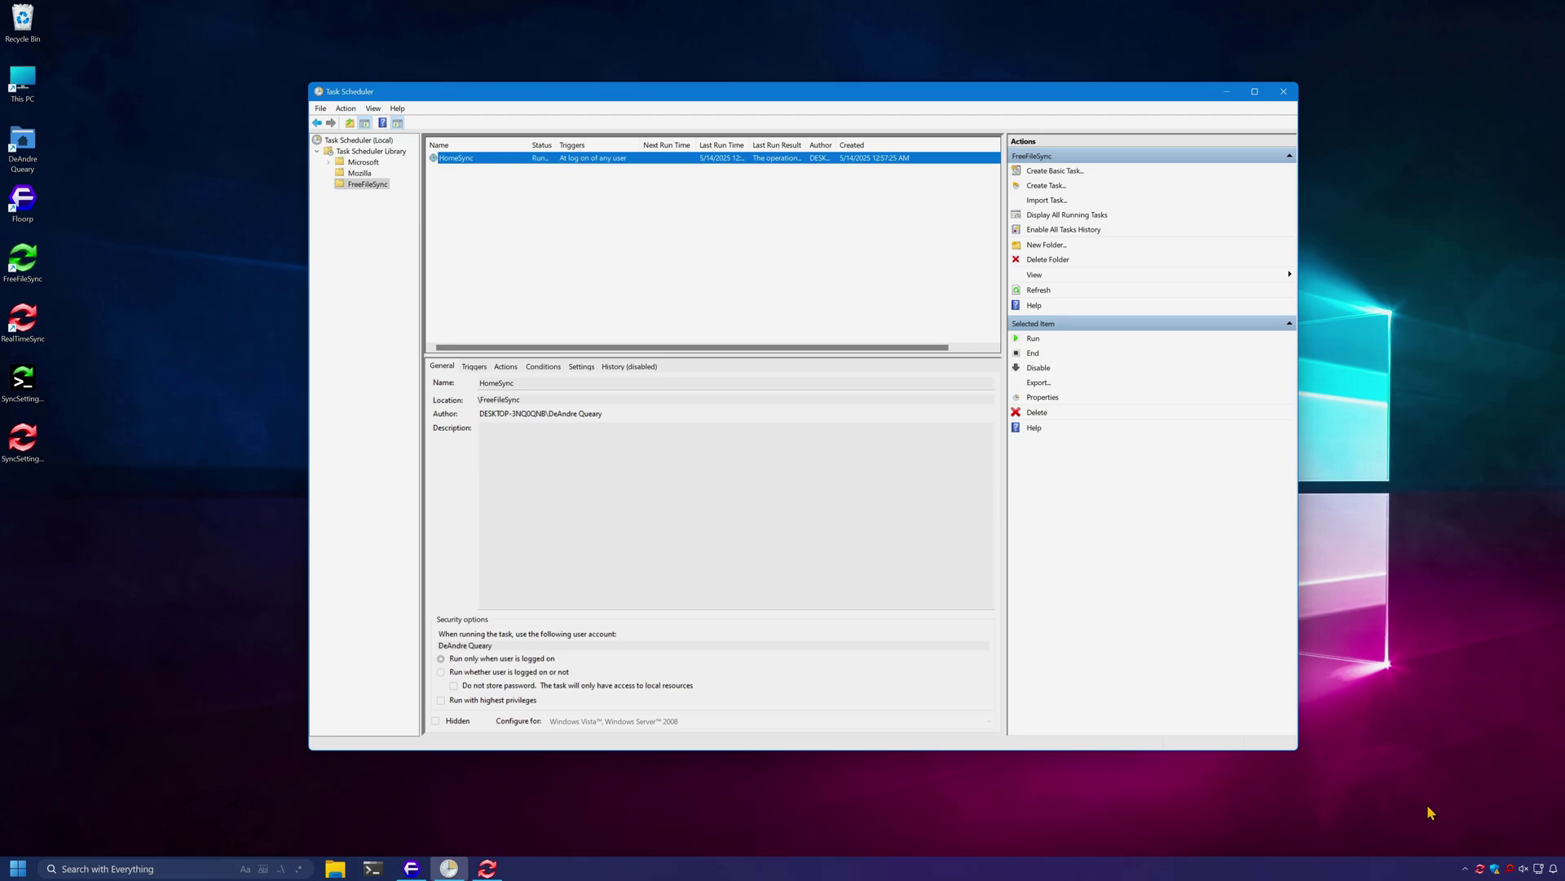
mouse_move(1483, 873)
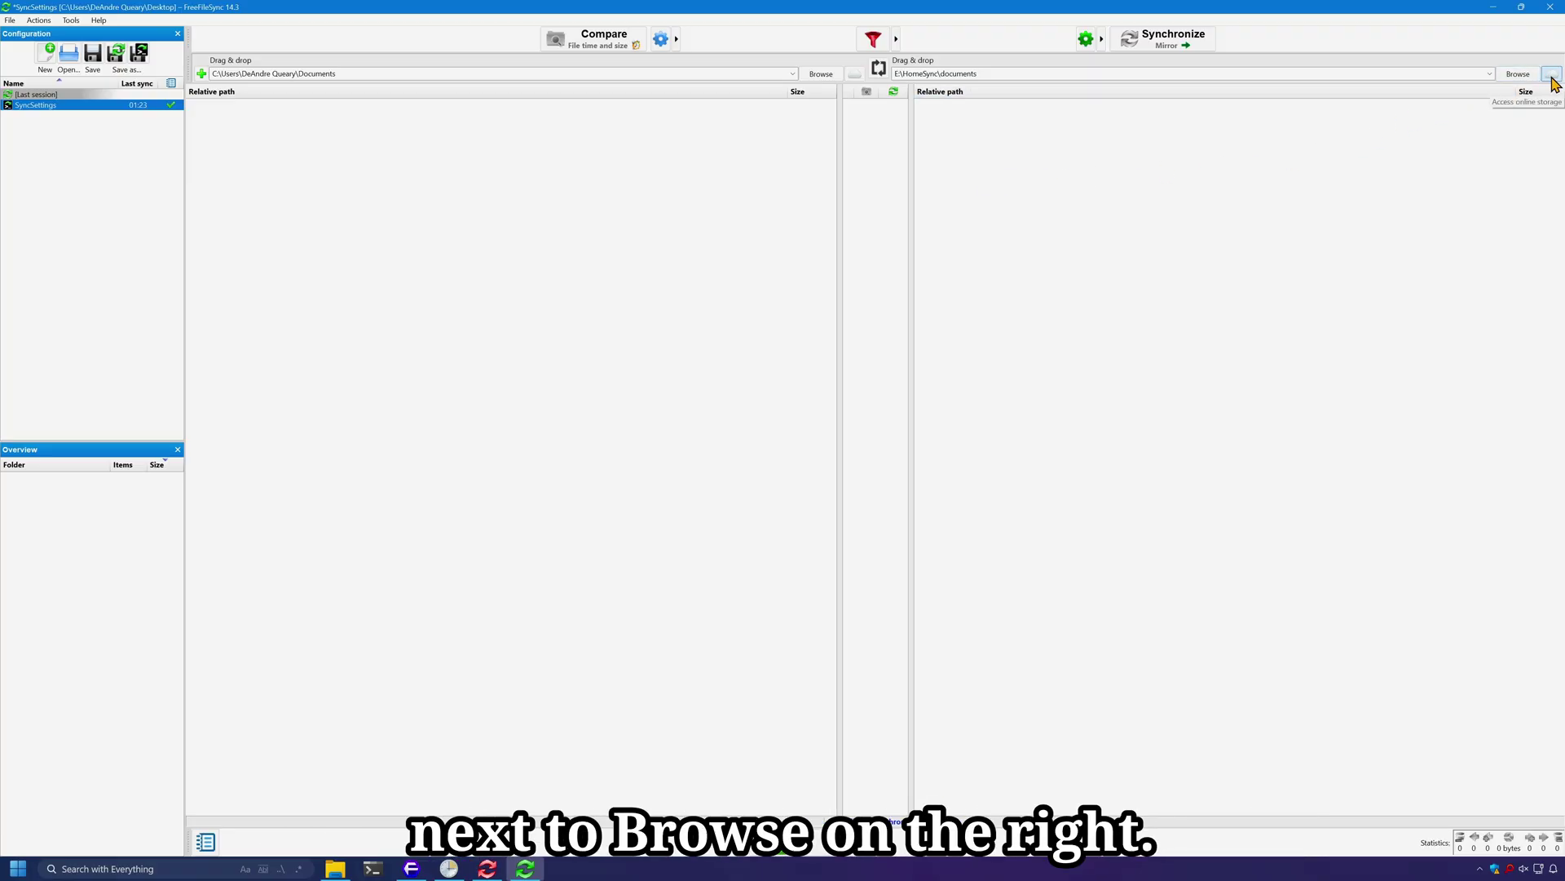
Connect a Google Drive account and pick its HomeSync folder as the right-hand target
left_click(1551, 75)
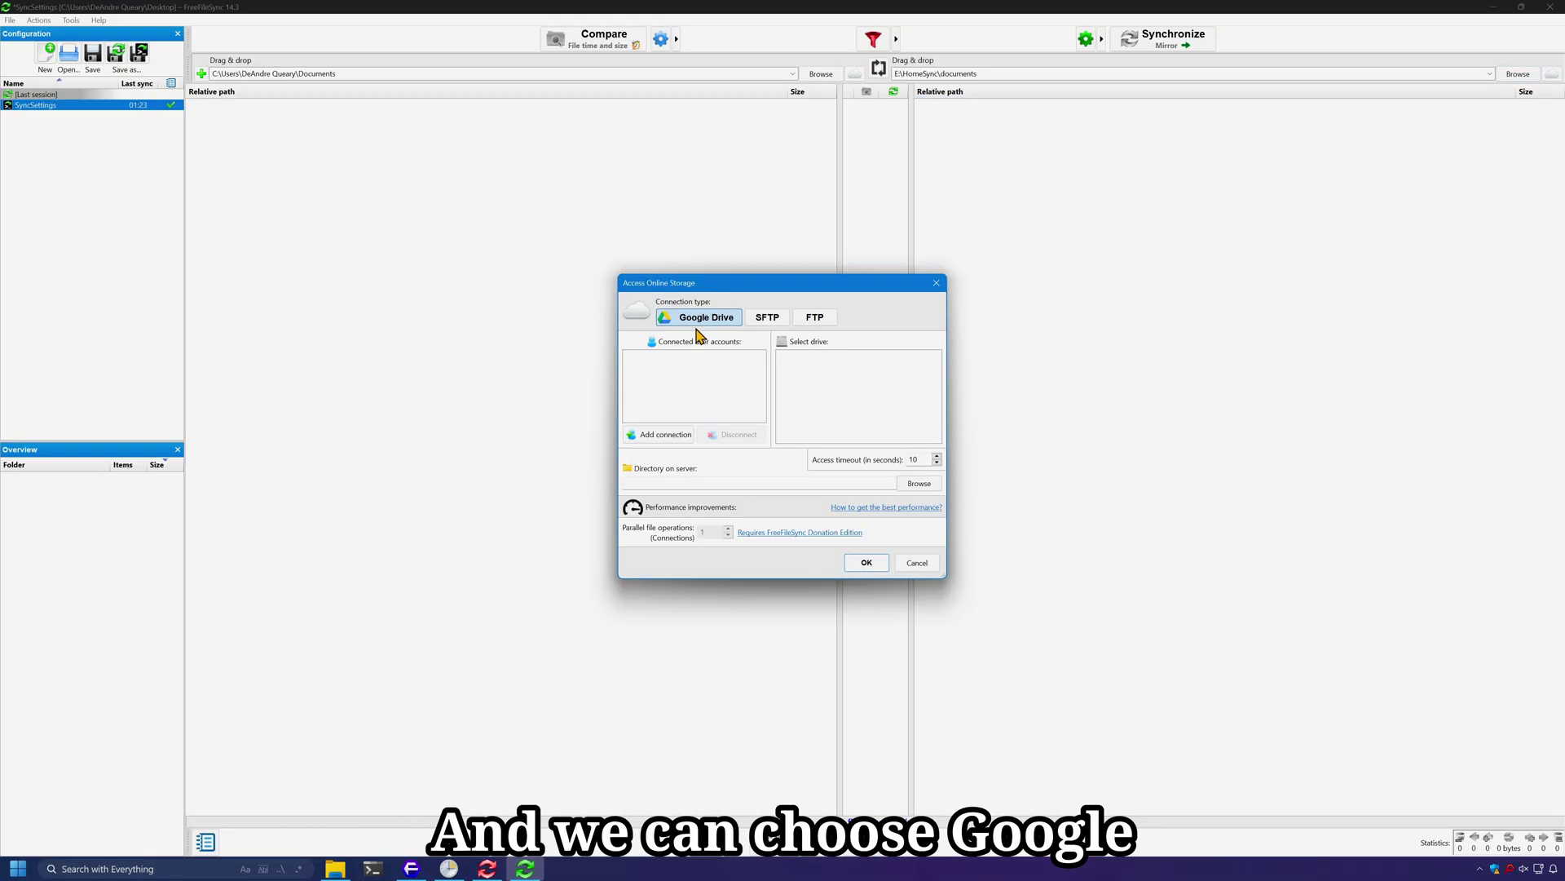
left_click(769, 320)
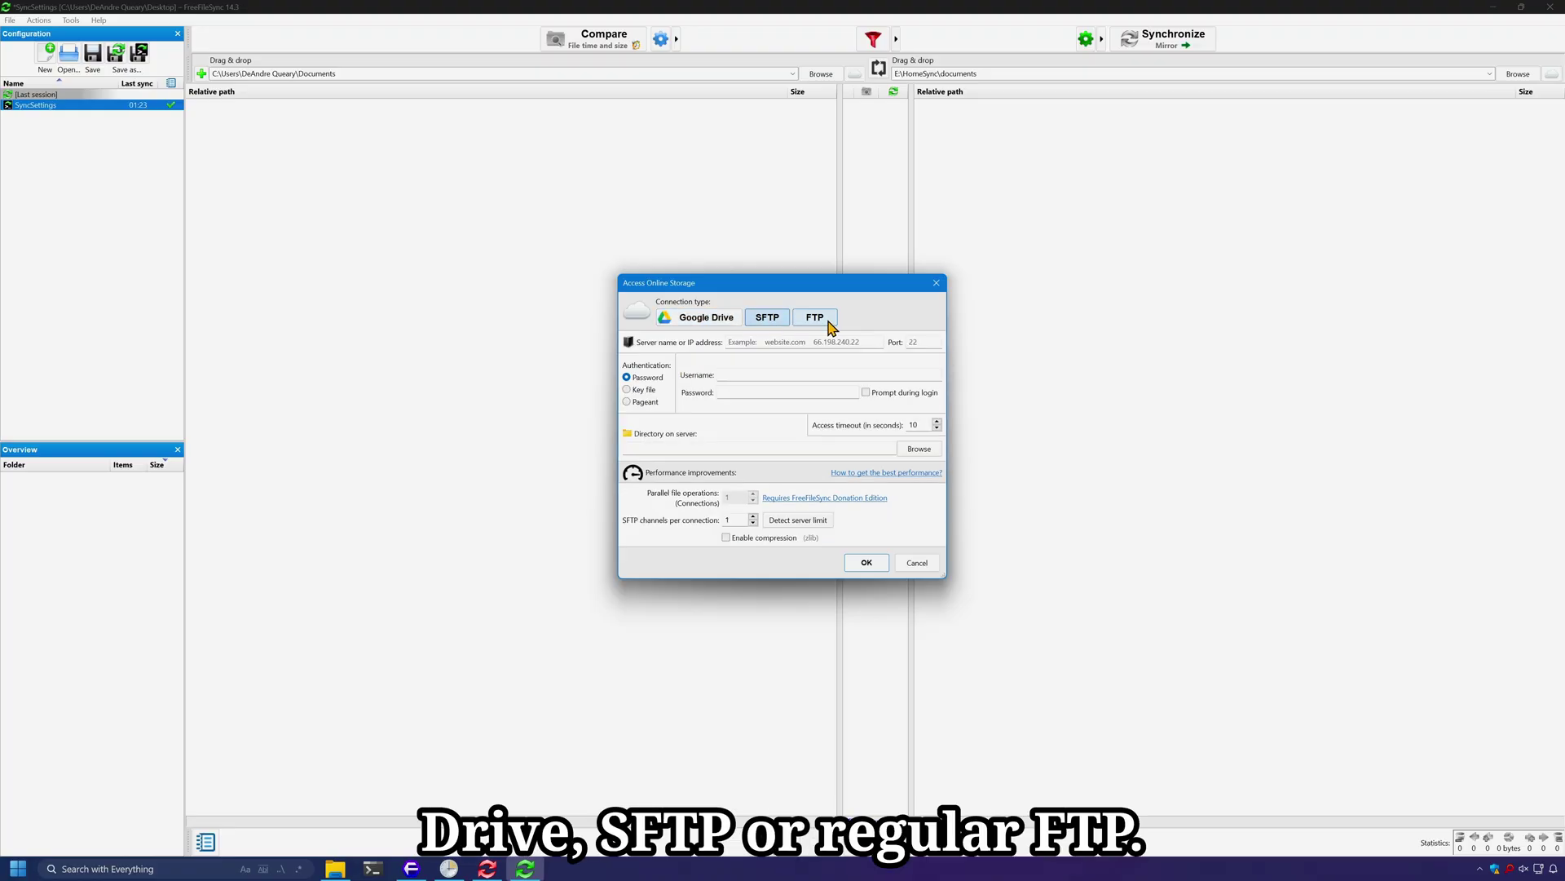
left_click(817, 319)
left_click(701, 317)
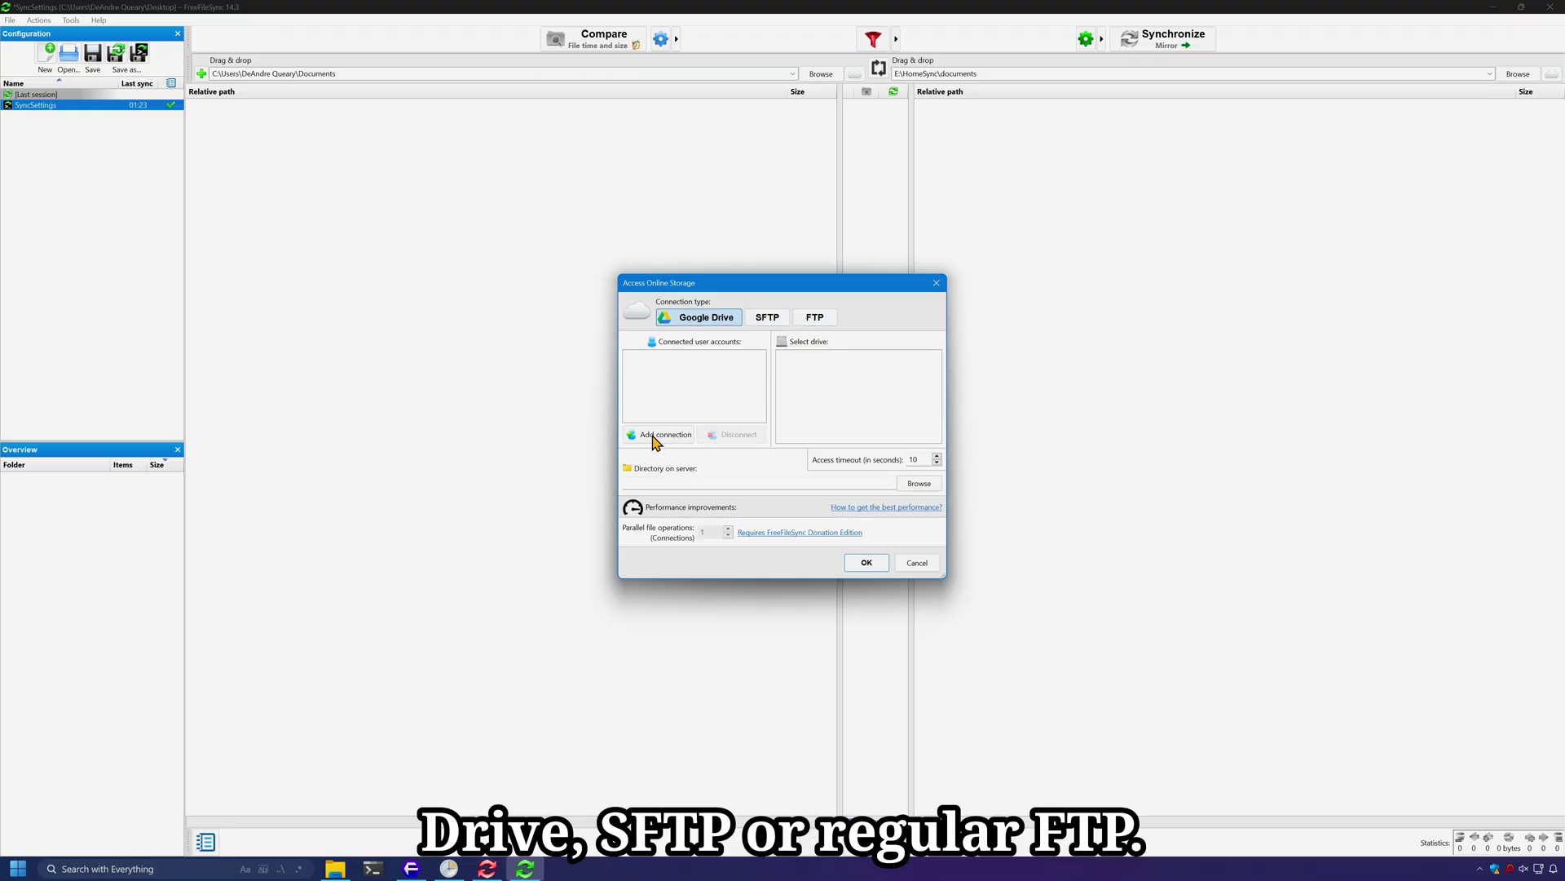
left_click(659, 443)
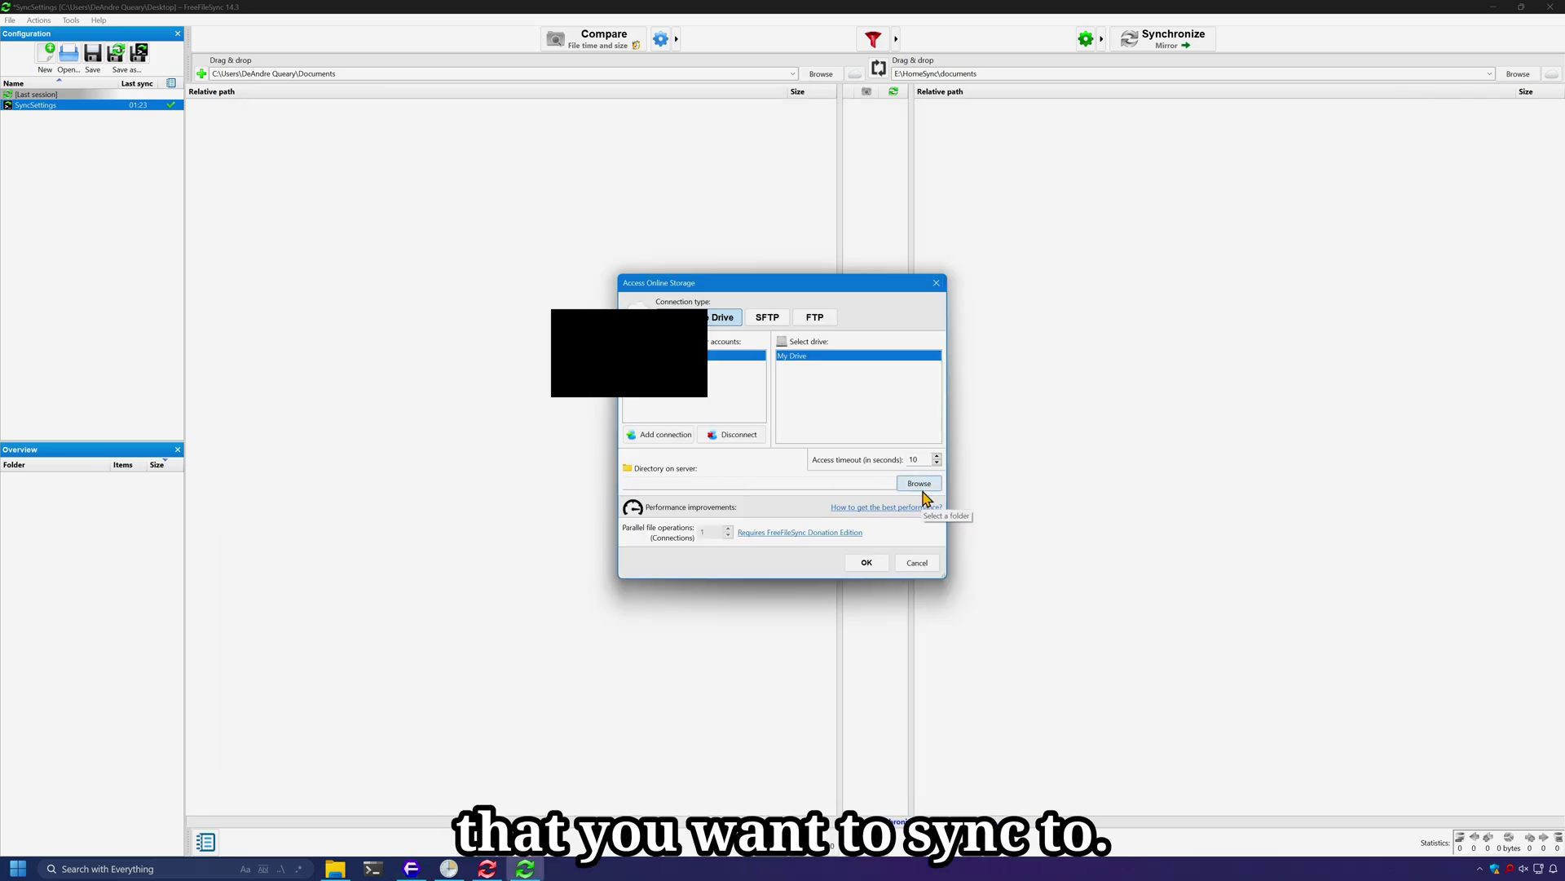
left_click(919, 483)
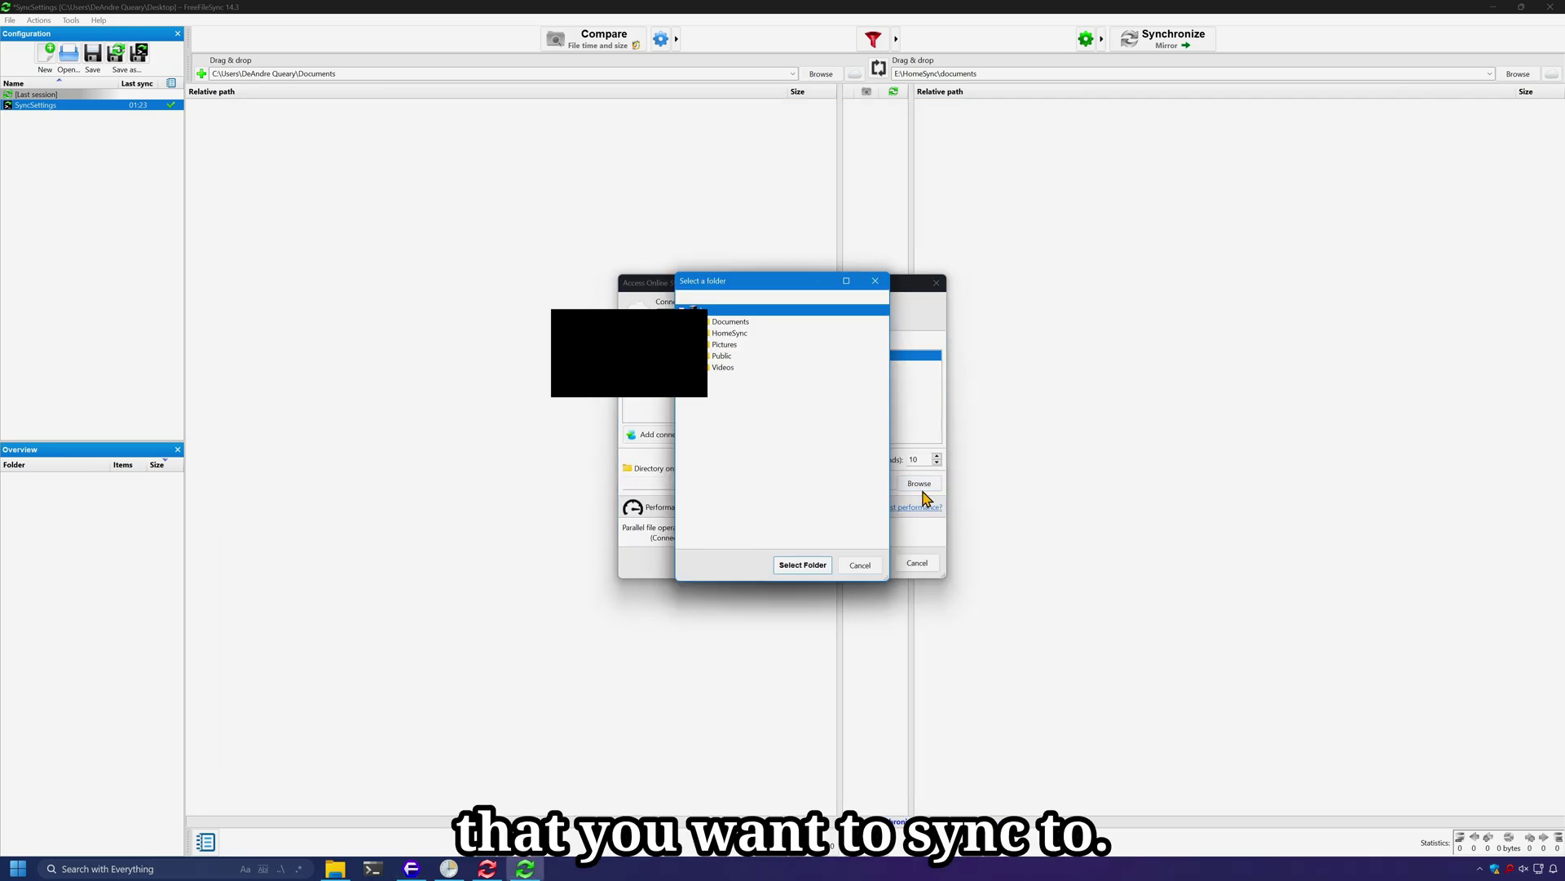
left_click(727, 335)
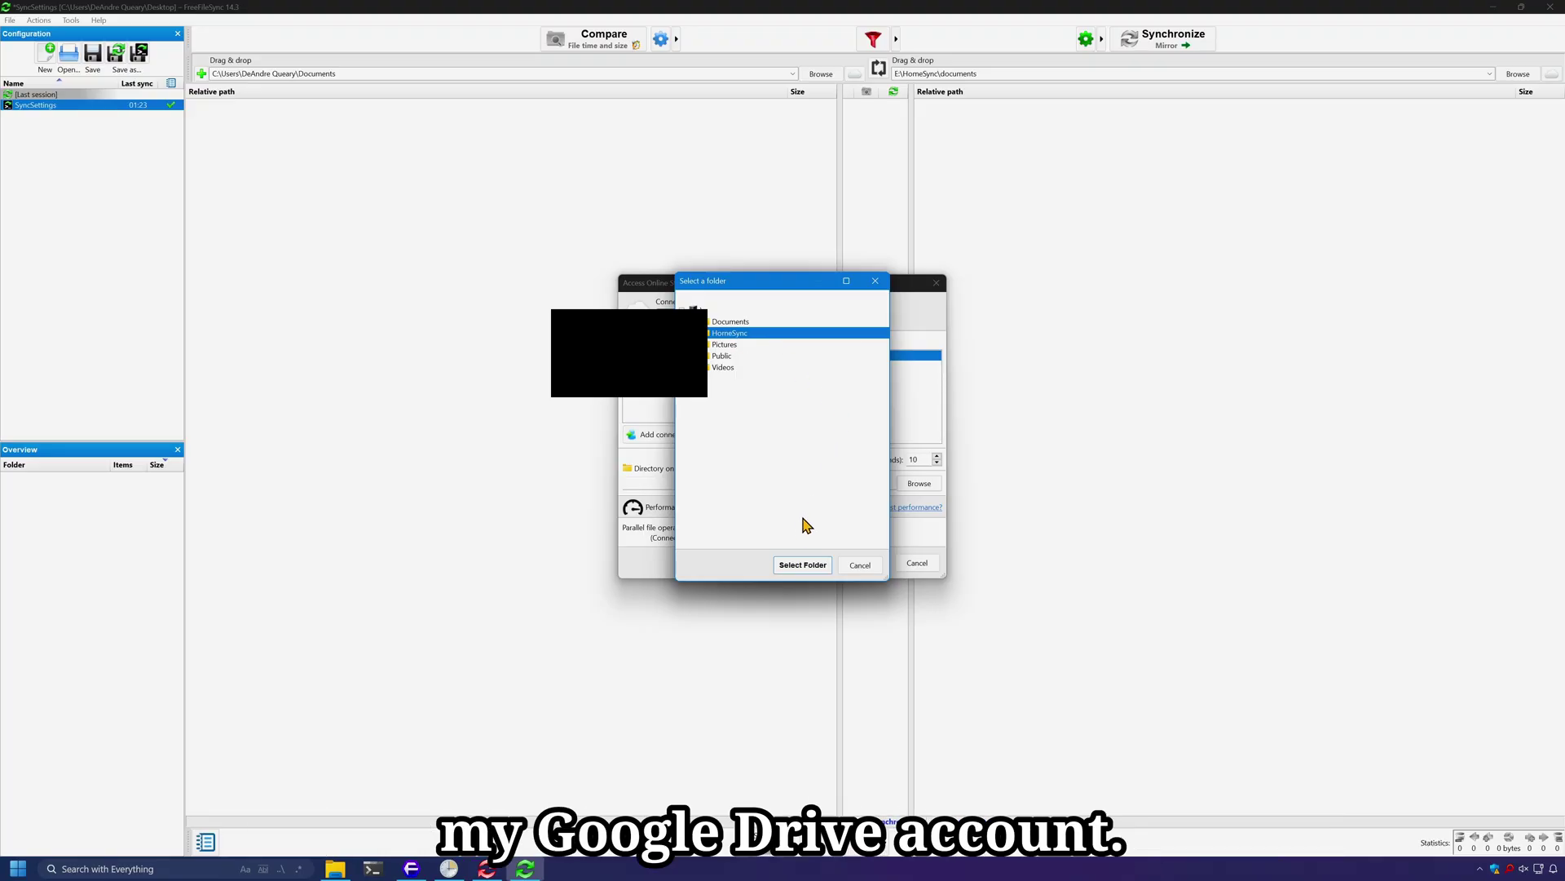
left_click(817, 568)
Apply the Google Drive HomeSync target and set the sync variant to Update
left_click(863, 563)
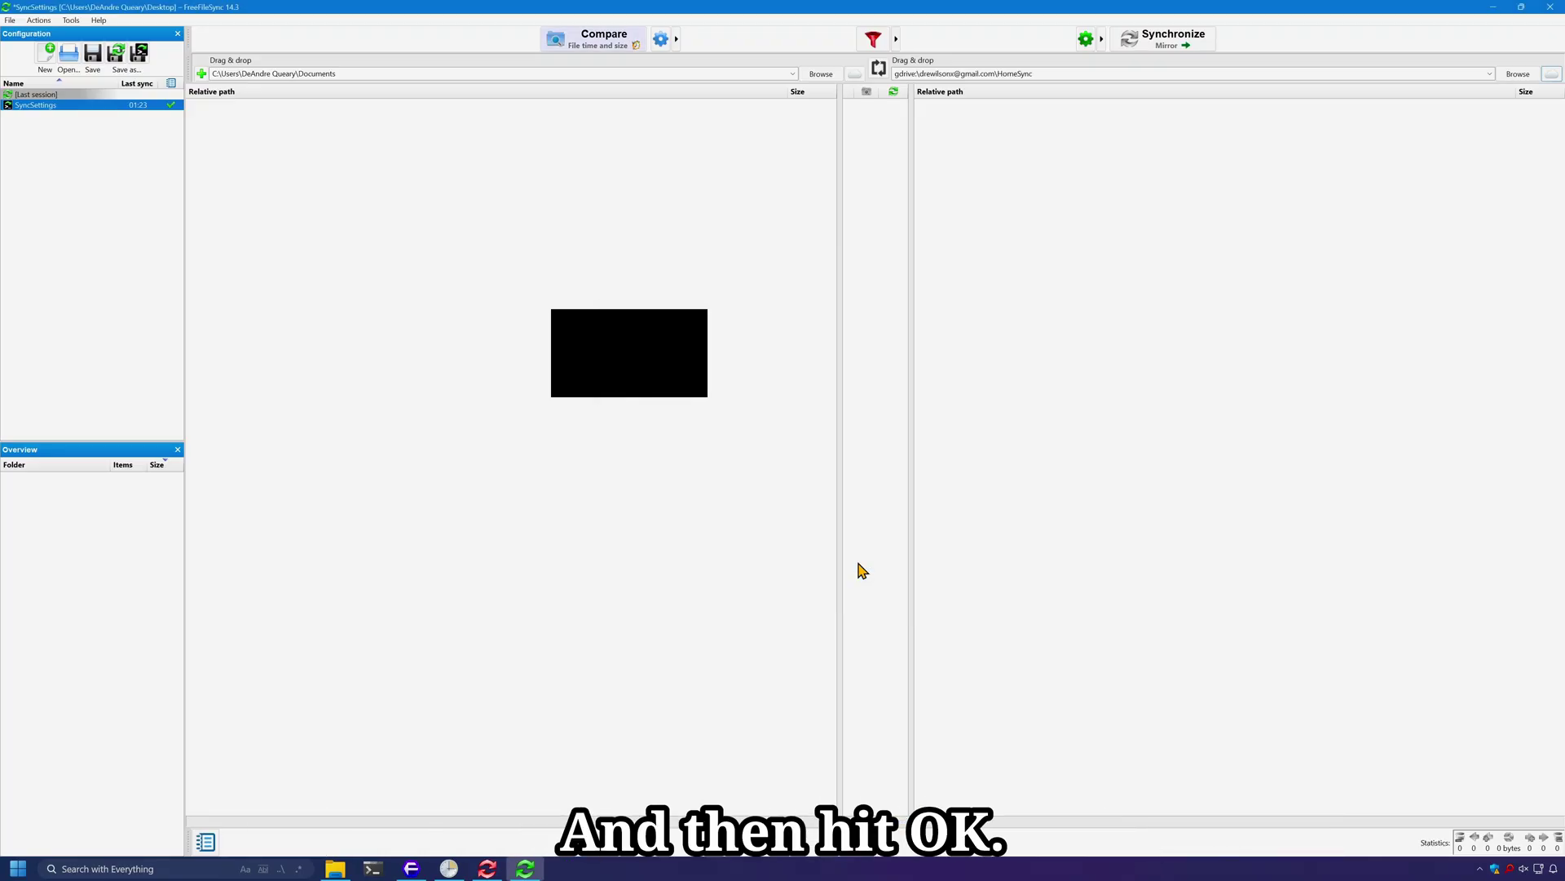
left_click(1086, 38)
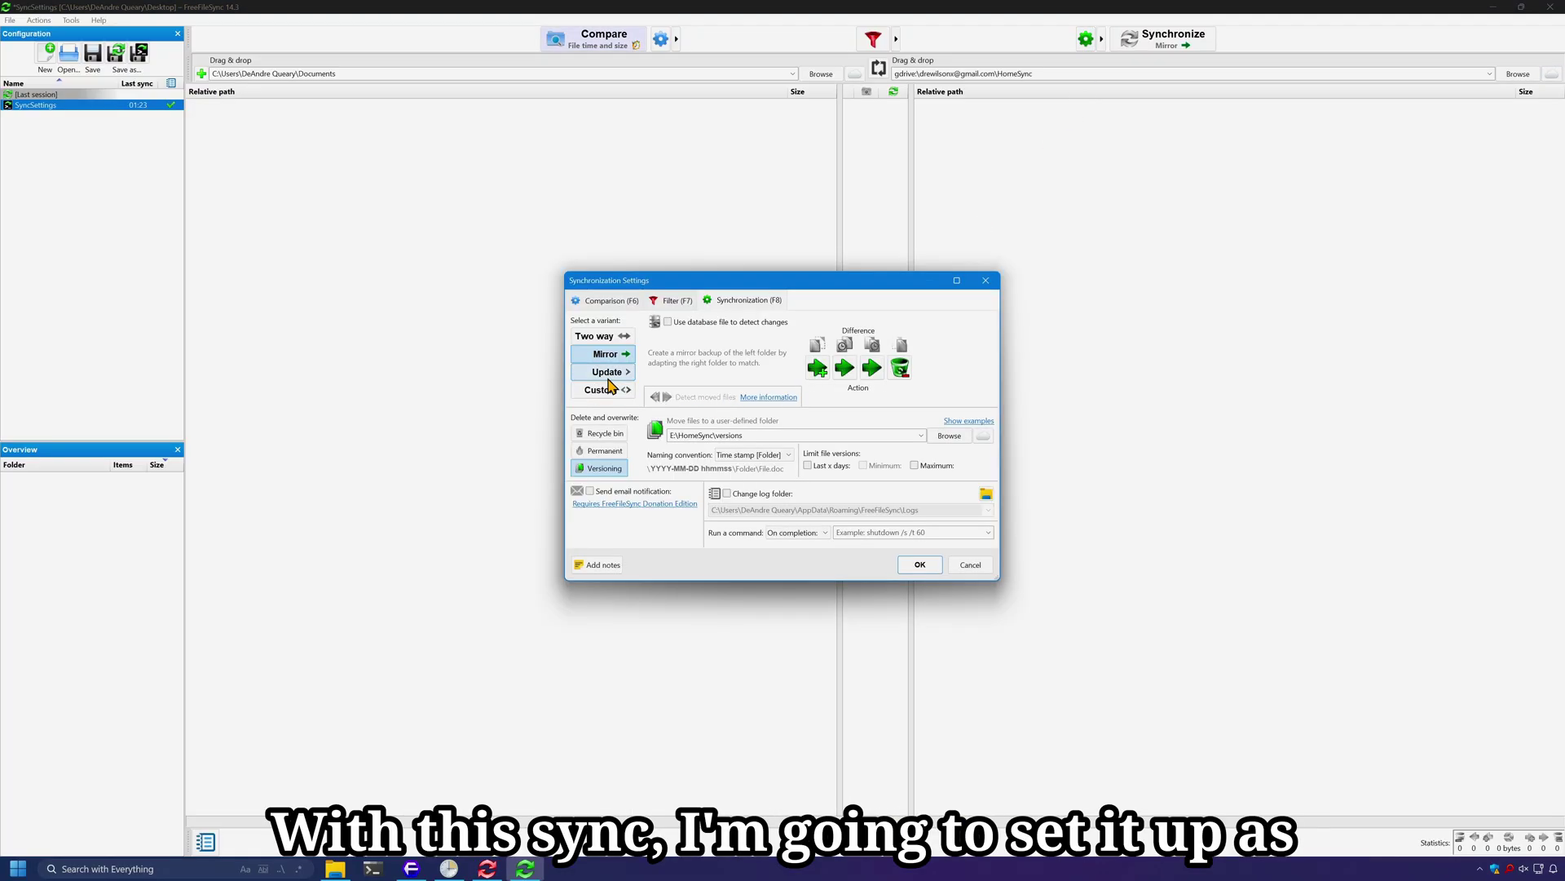
left_click(607, 371)
key("Return")
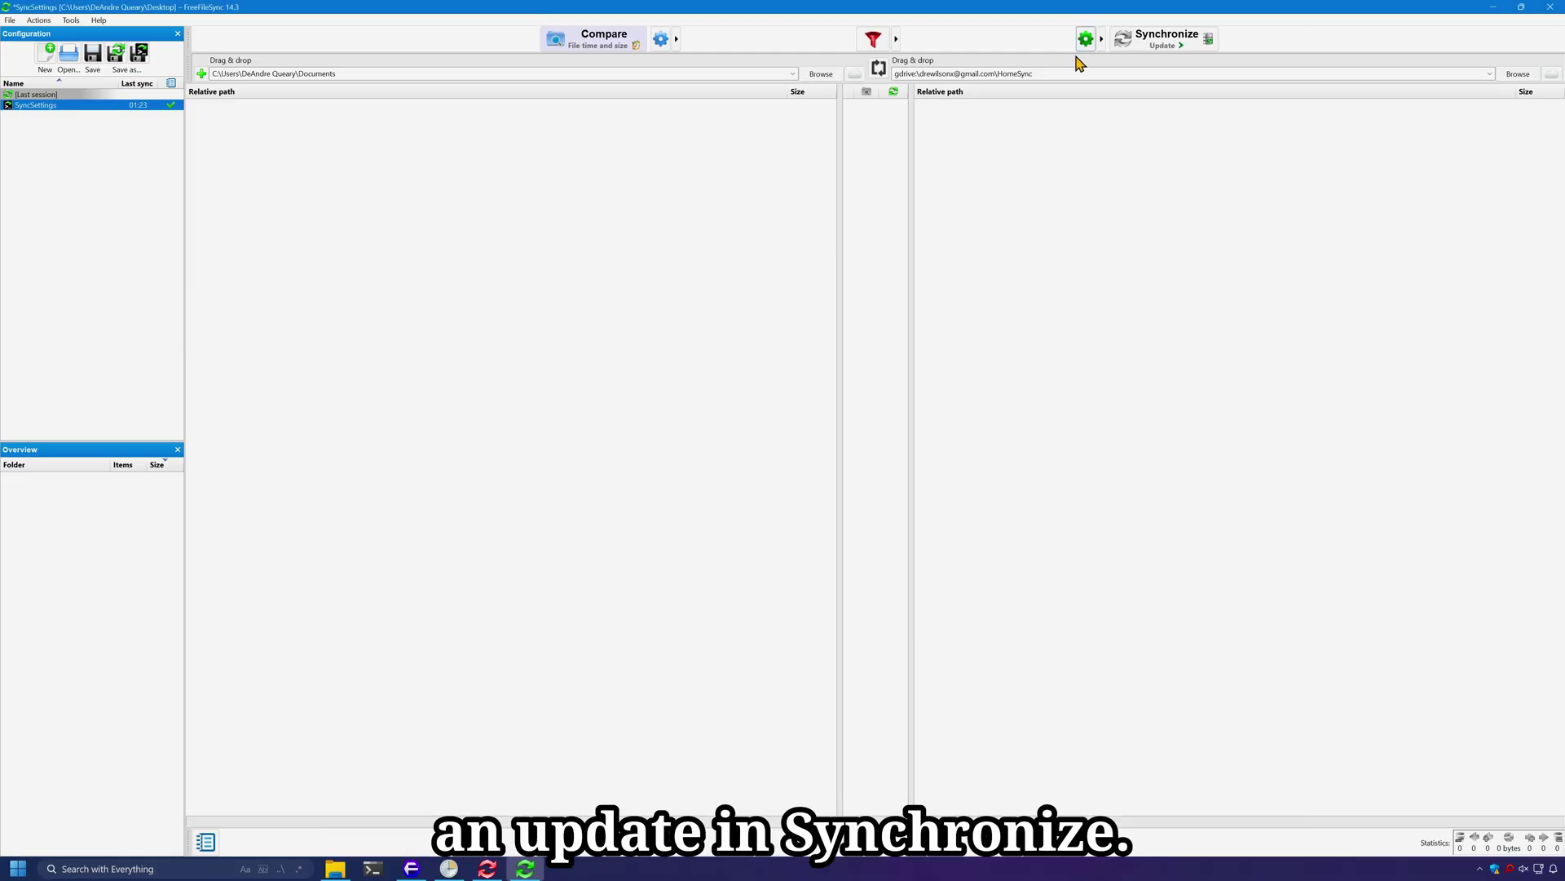
Synchronize Documents to Google Drive, uploading 11 items (5.57 MB), and centre the My Drive window
left_click(1154, 47)
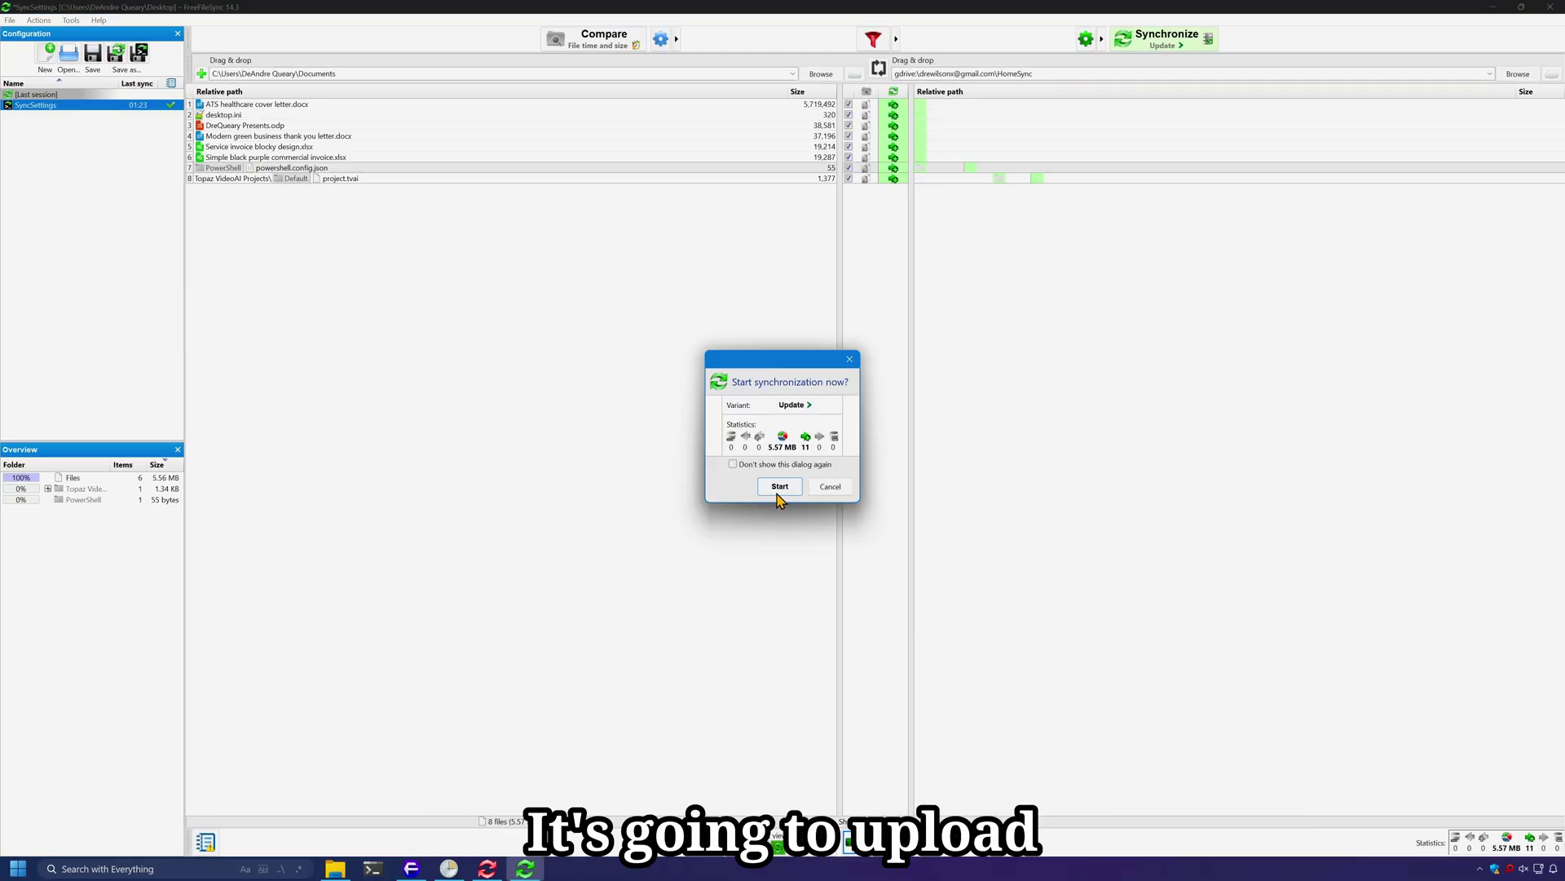
left_click(777, 489)
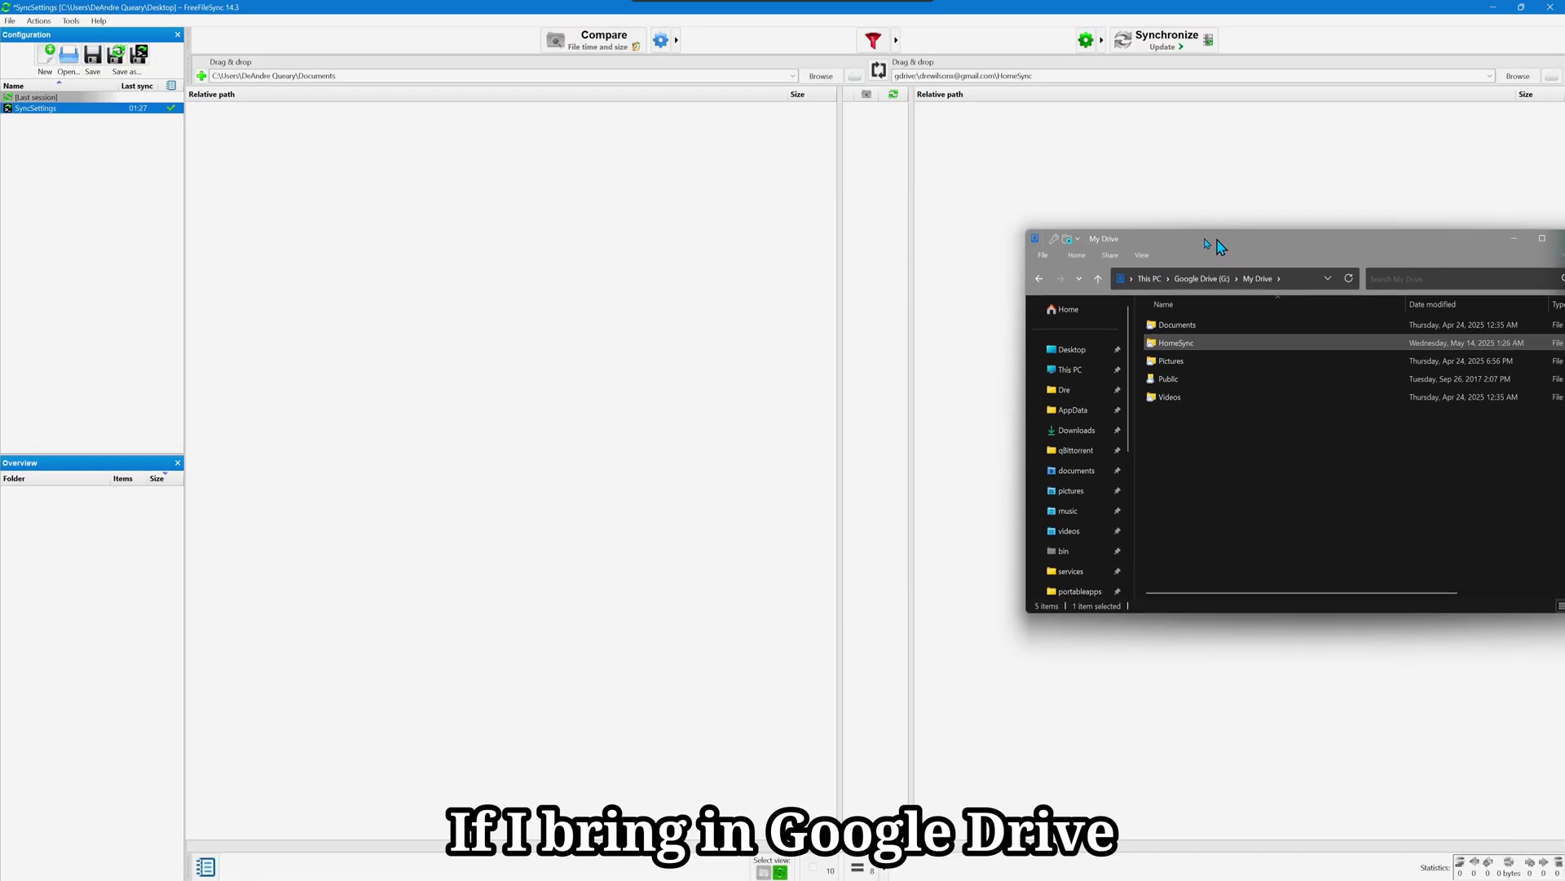
left_click_drag(1206, 238, 699, 245)
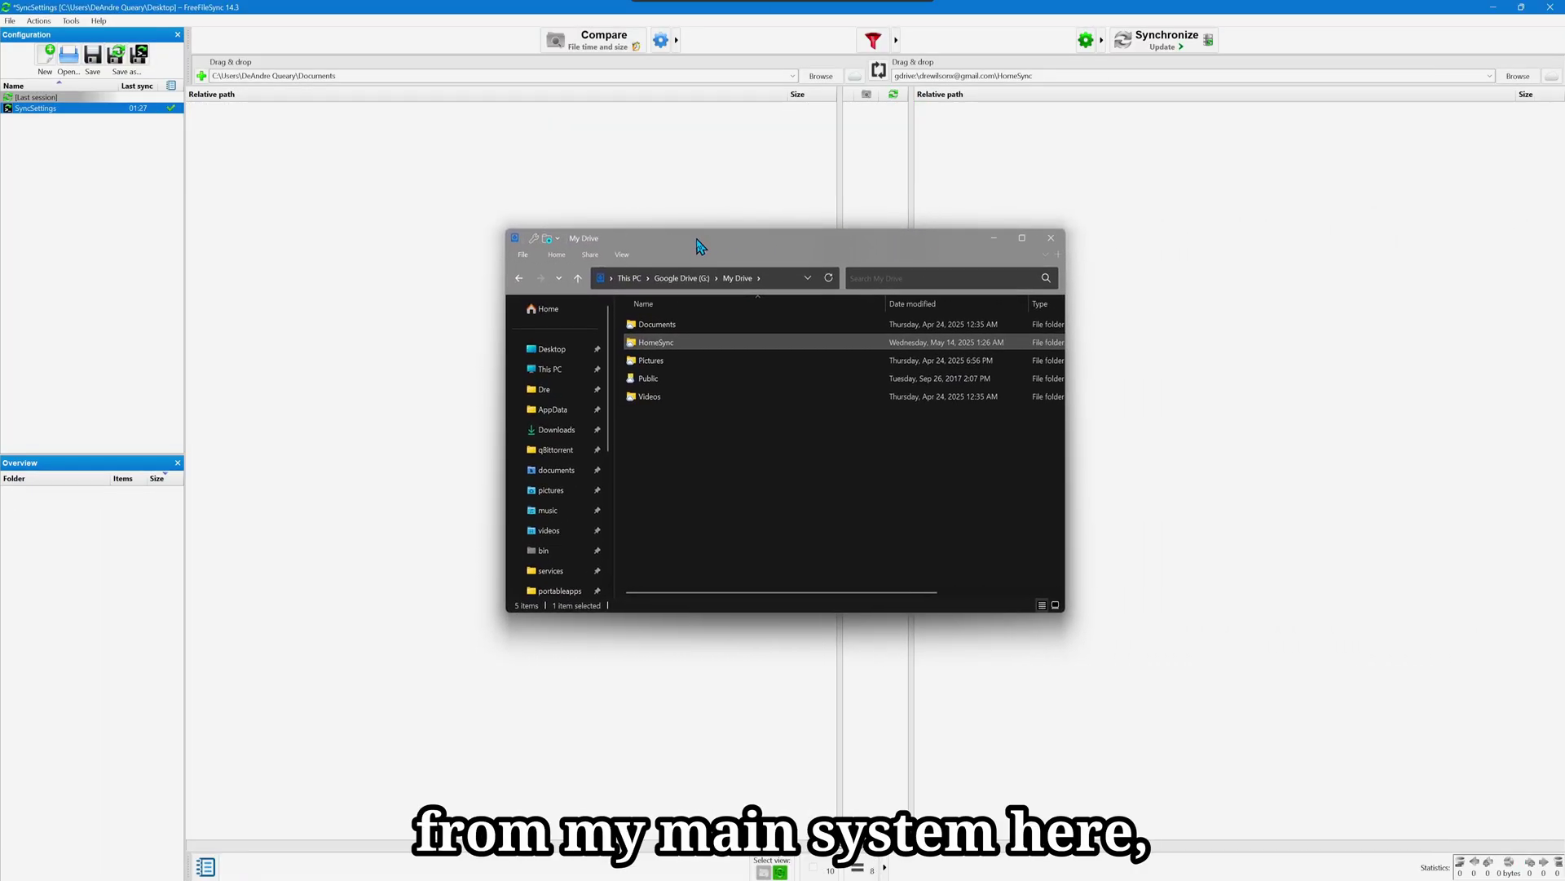
Inspect HomeSync in My Drive, then open the empty b2 dre-homesync (E:) drive
double_click(706, 341)
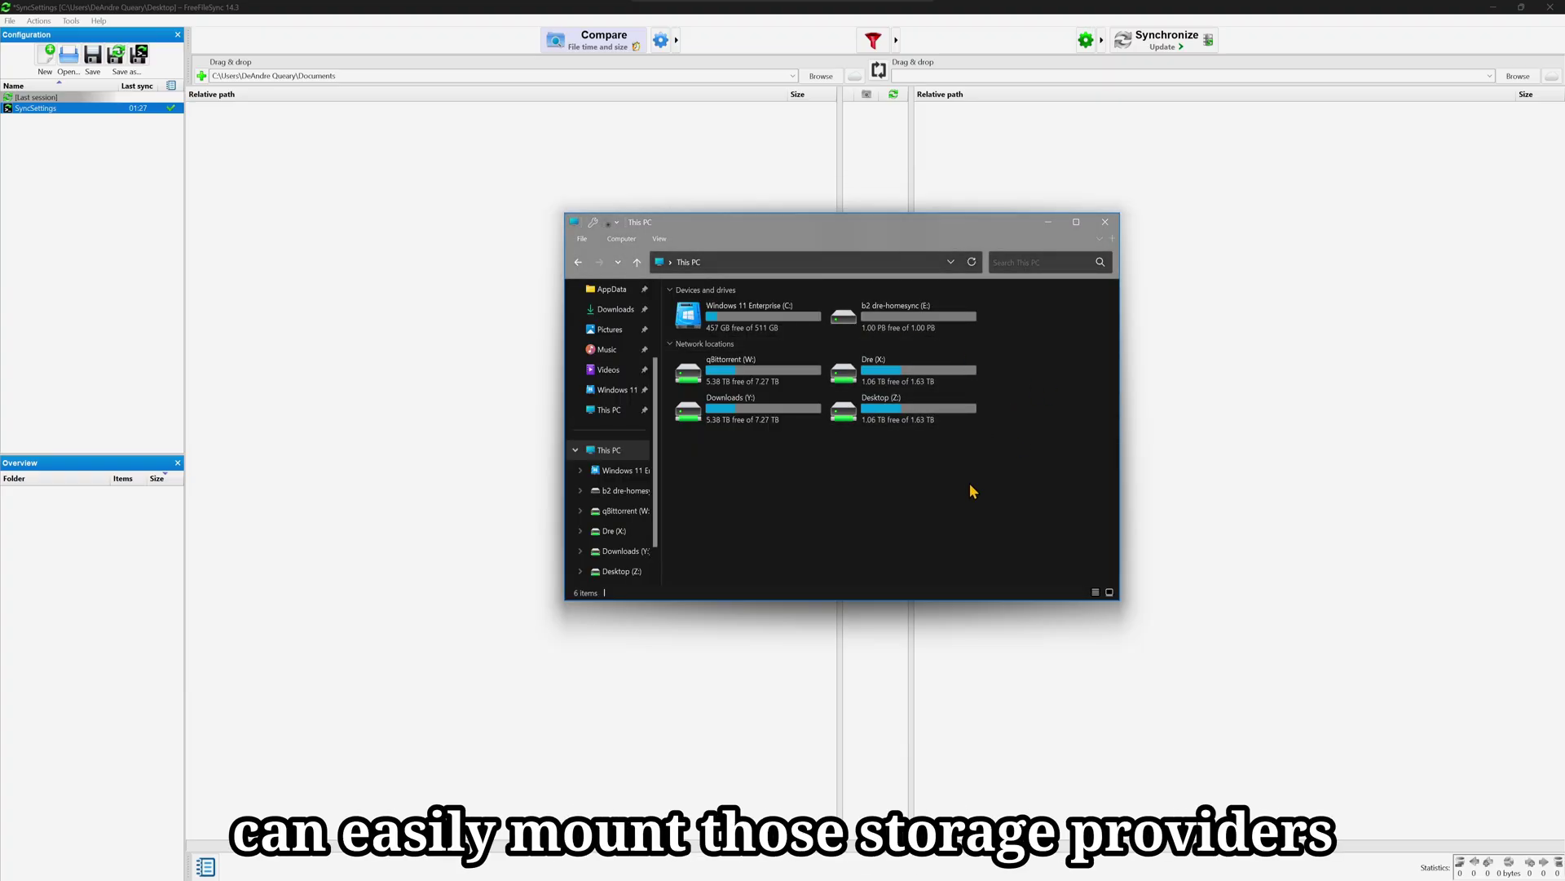
double_click(897, 326)
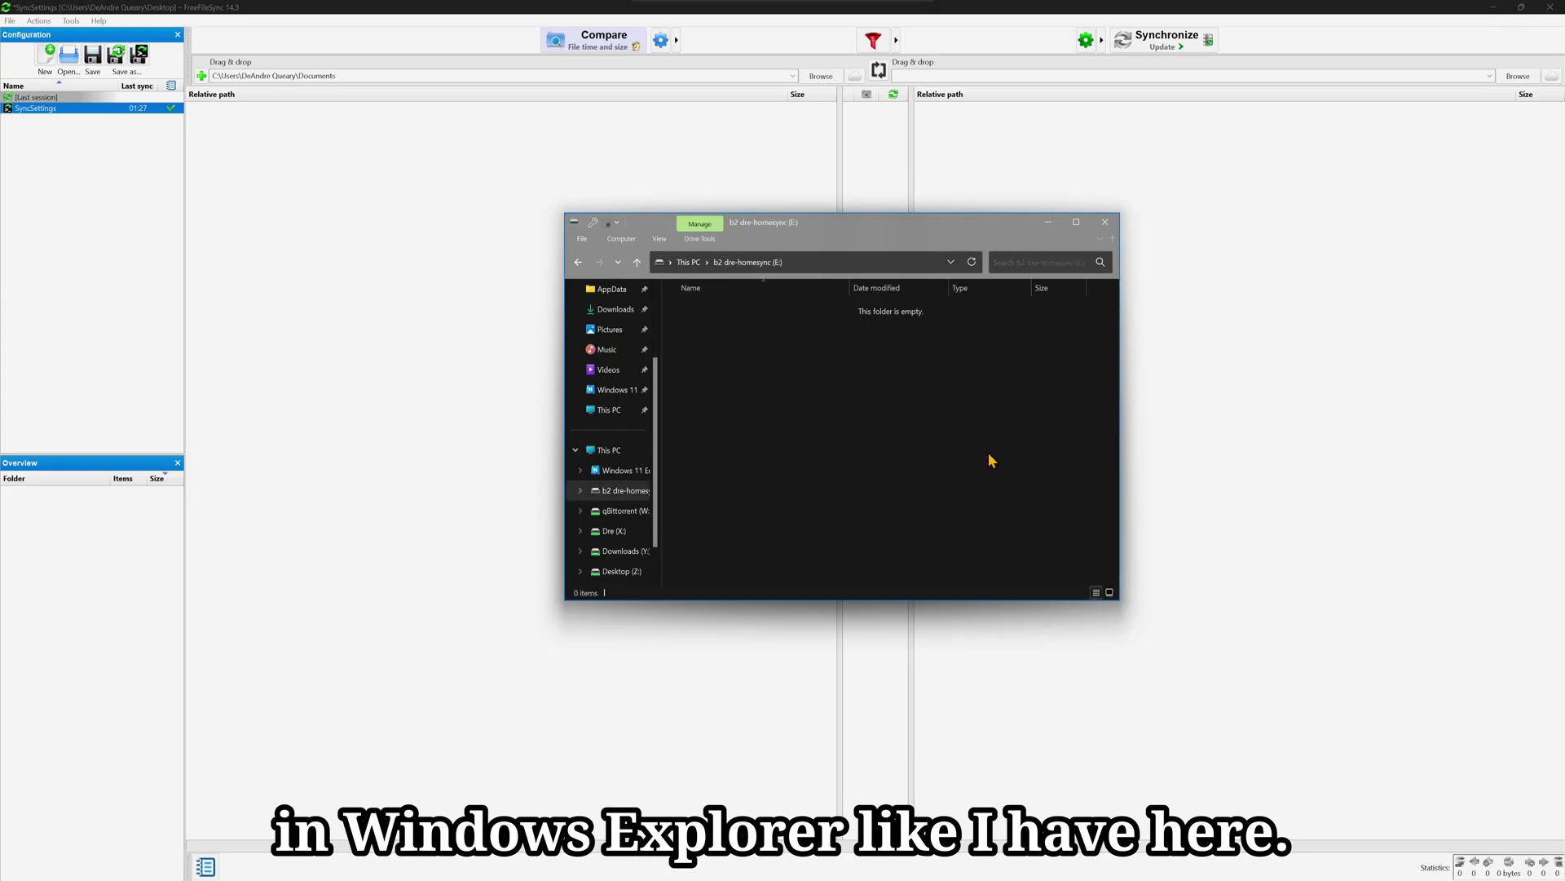
Set the b2 dre-homesync (E:) drive as the right target, compare, and synchronize Documents
left_click(1518, 76)
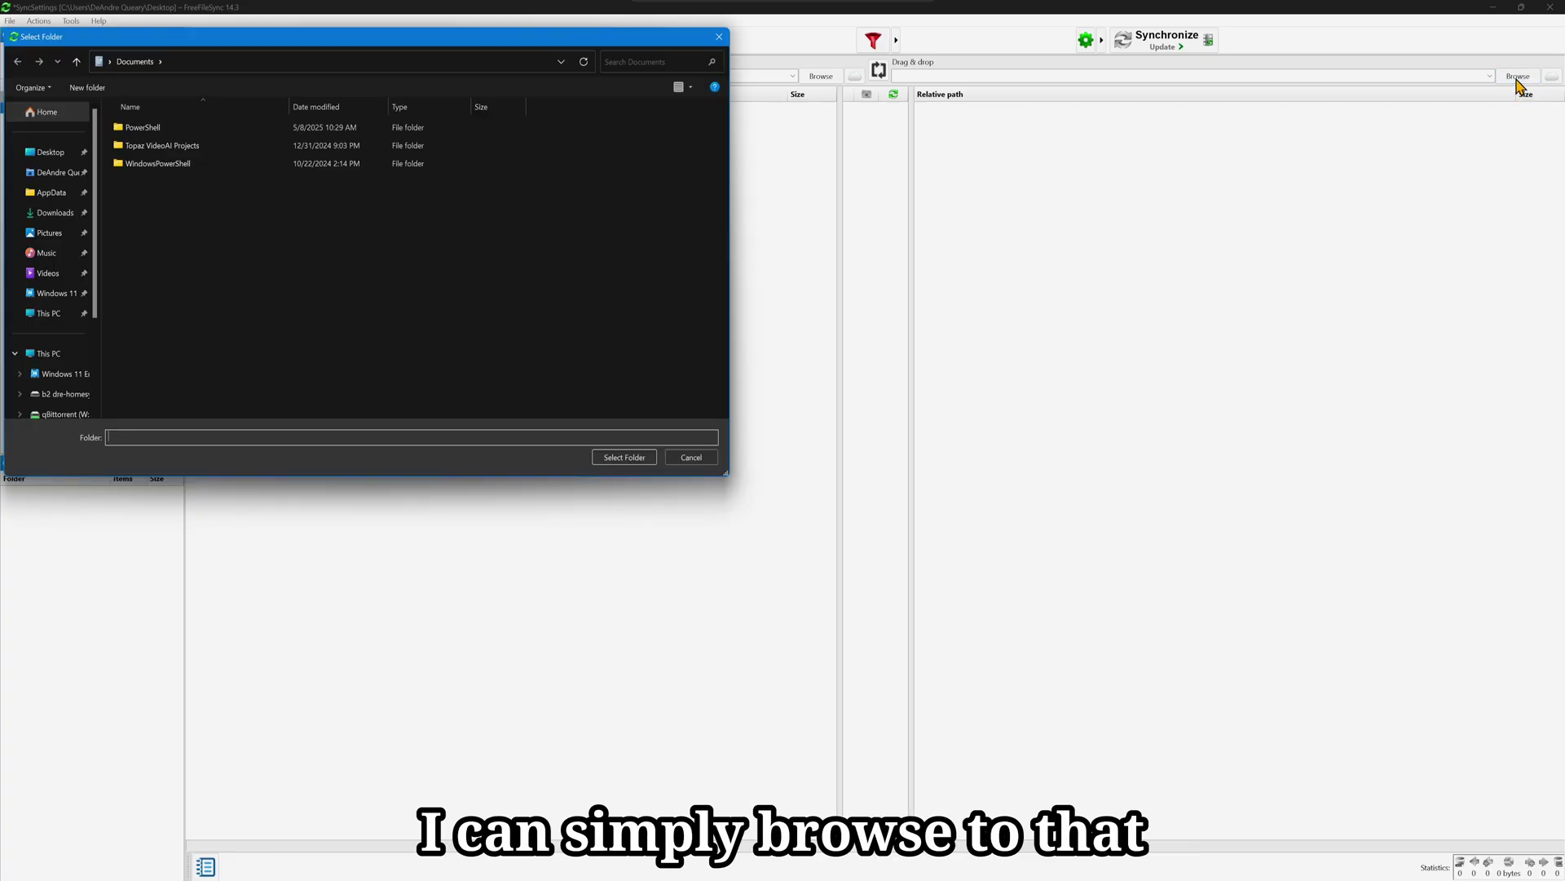
left_click(65, 394)
left_click(625, 457)
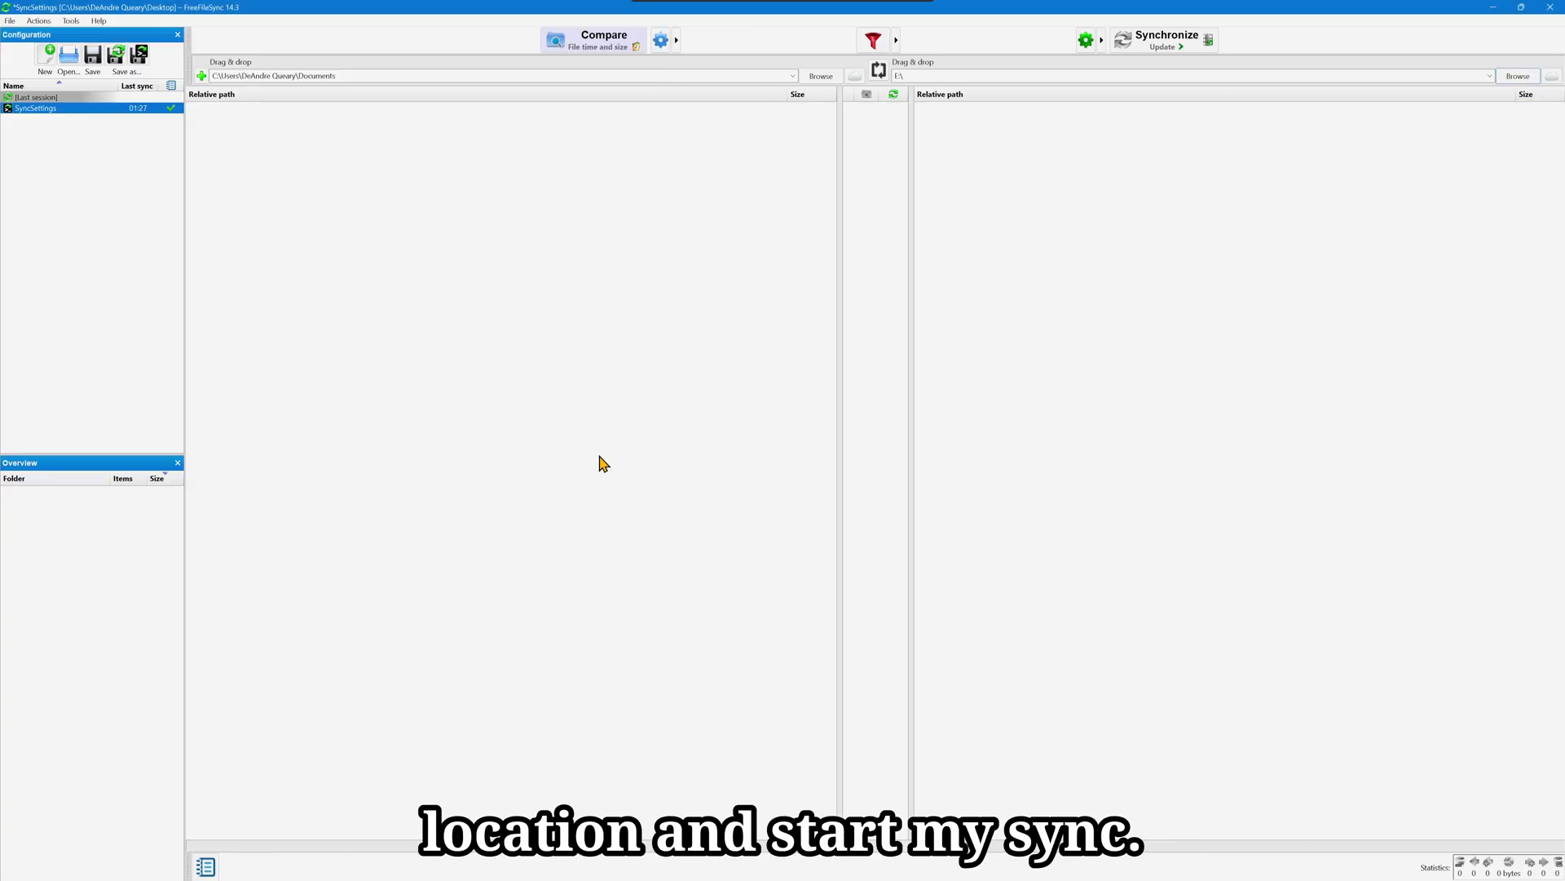
key("F9")
left_click(792, 500)
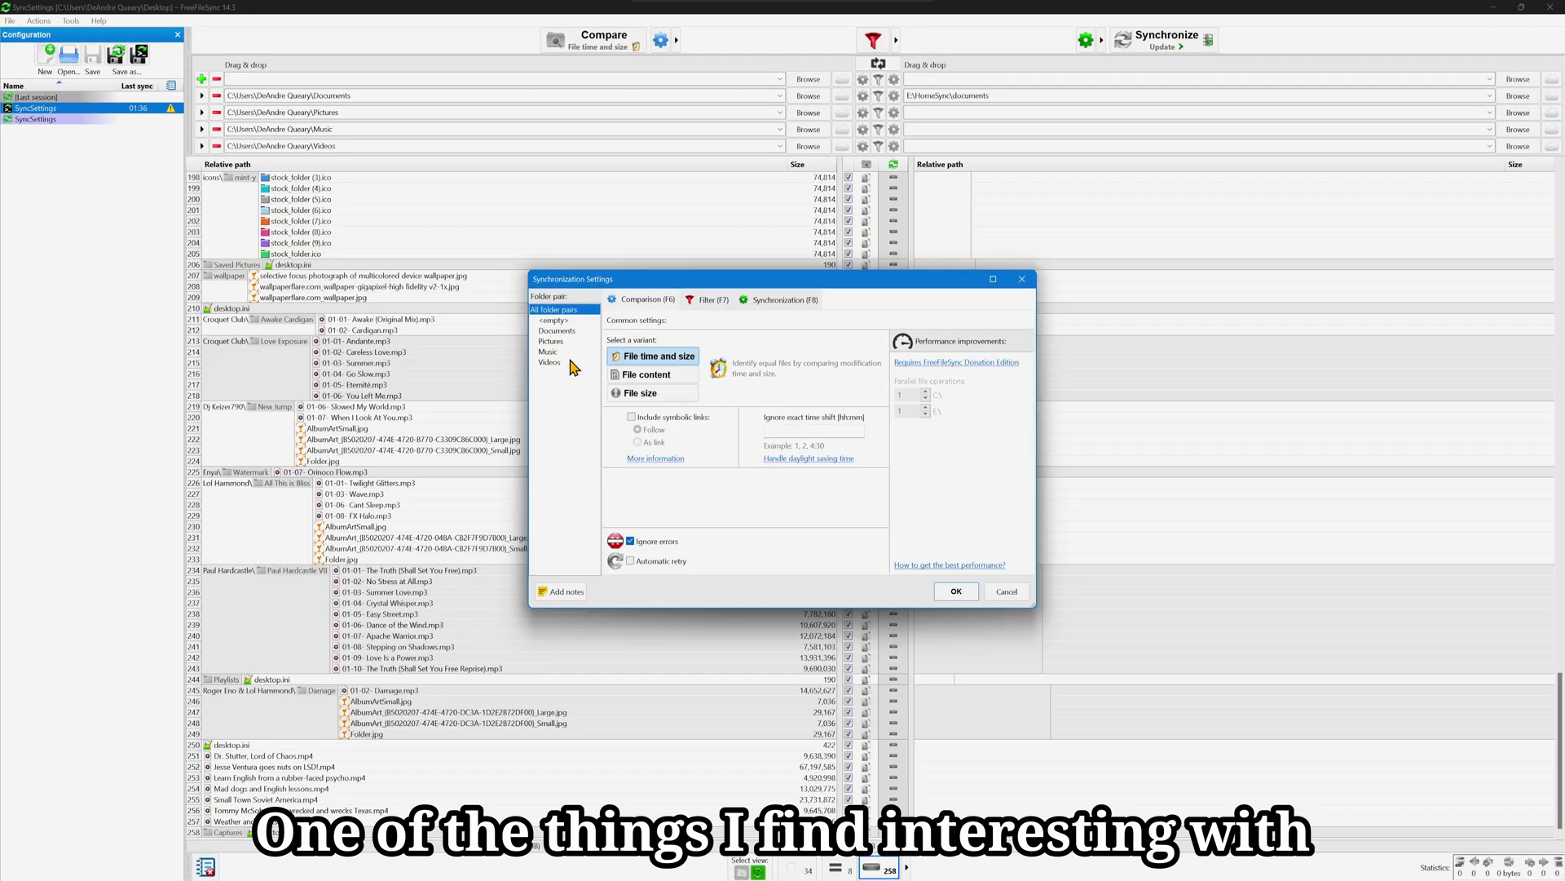
Give the Documents pair its own local settings with the Two way variant
left_click(569, 331)
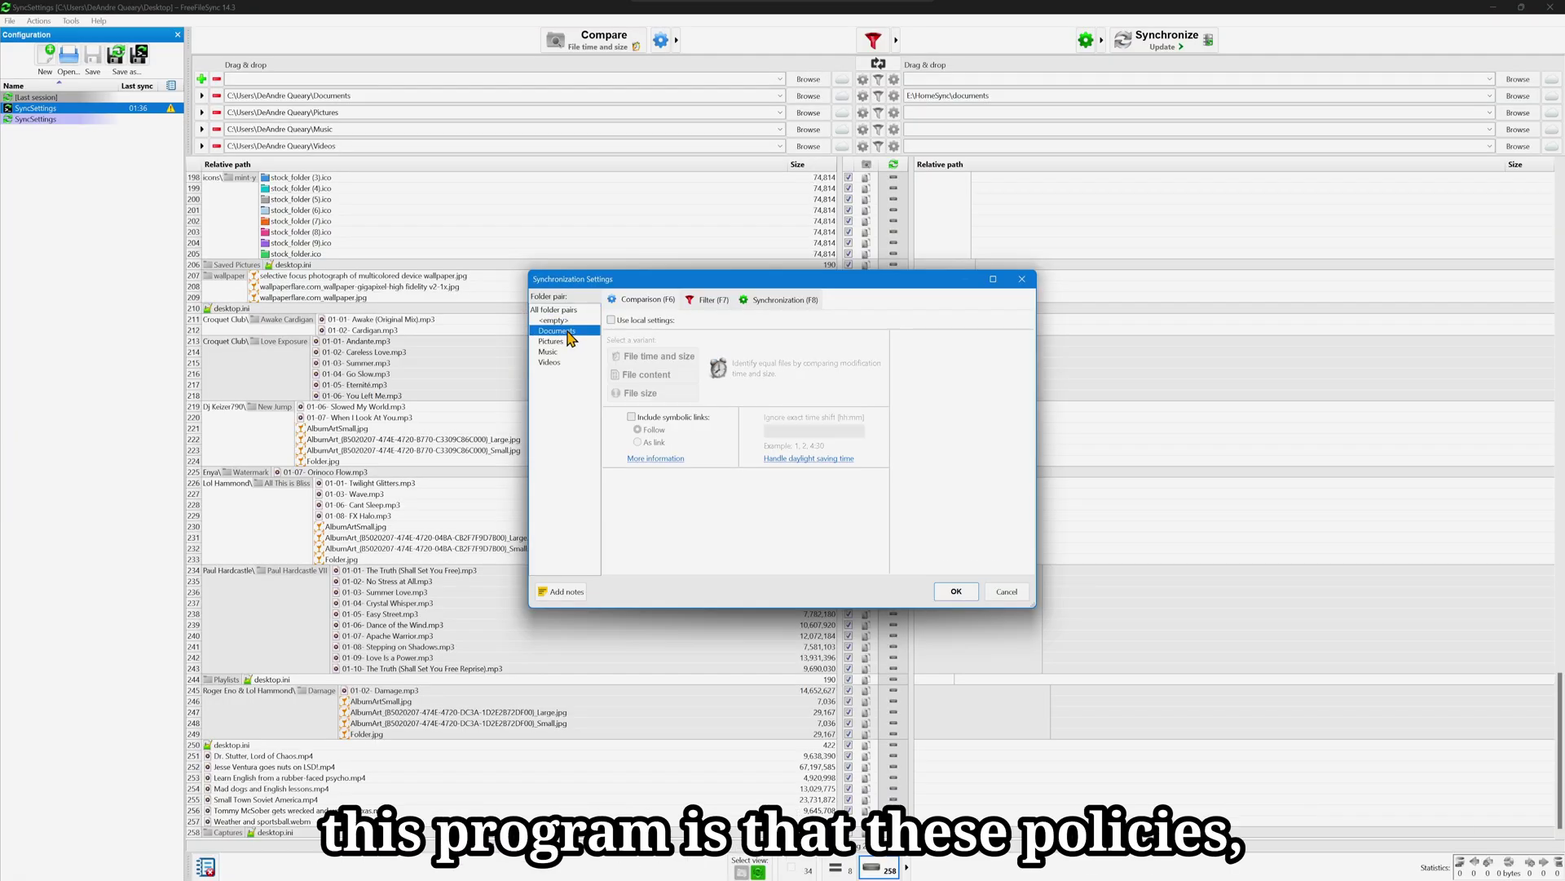
left_click(773, 301)
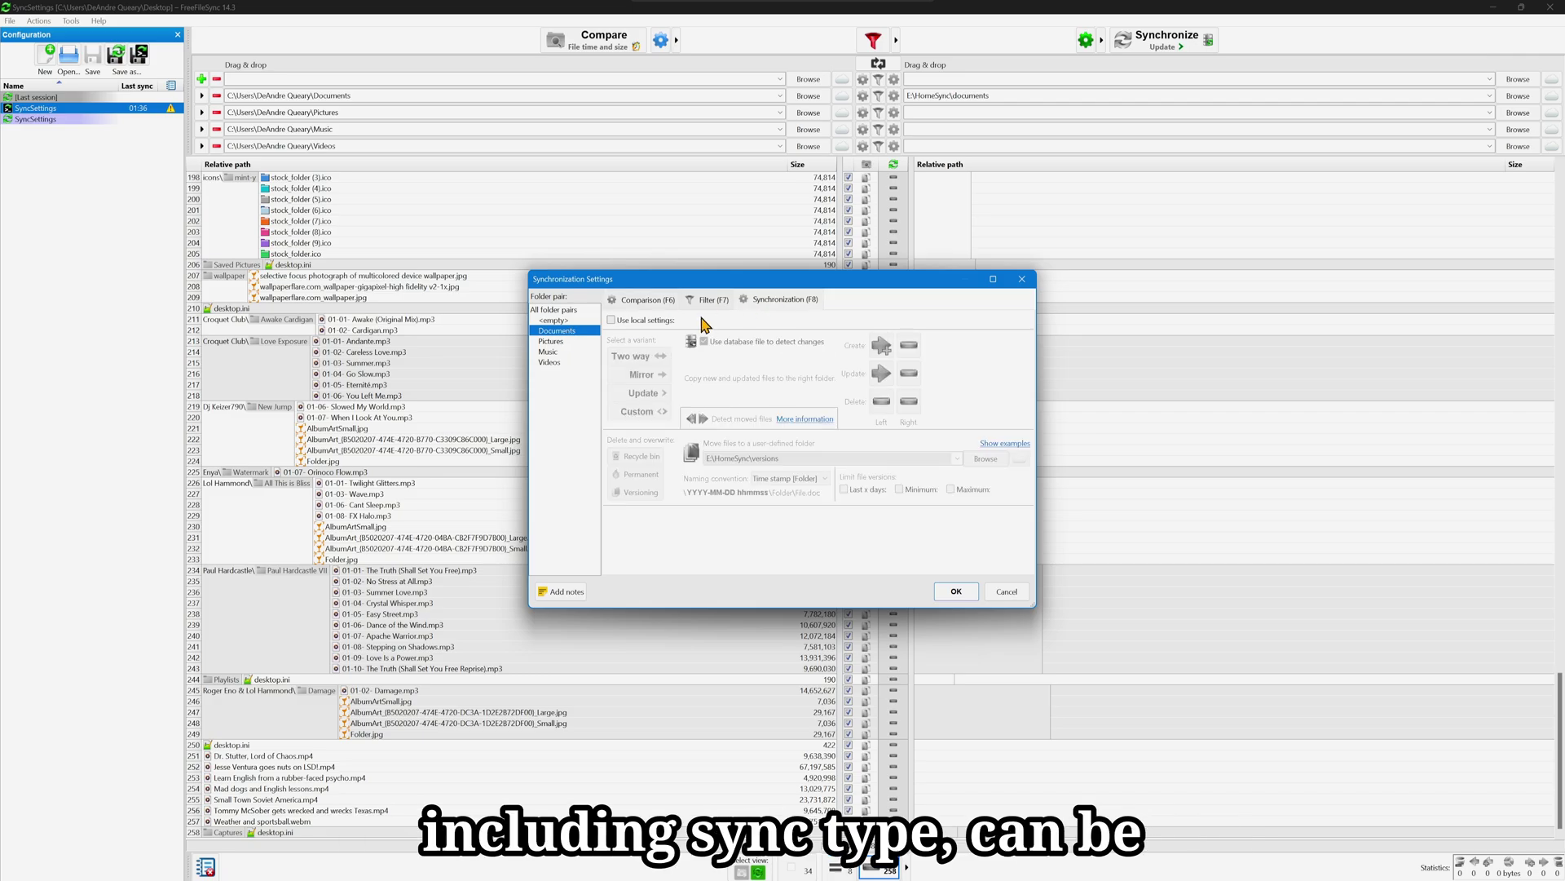
left_click(642, 322)
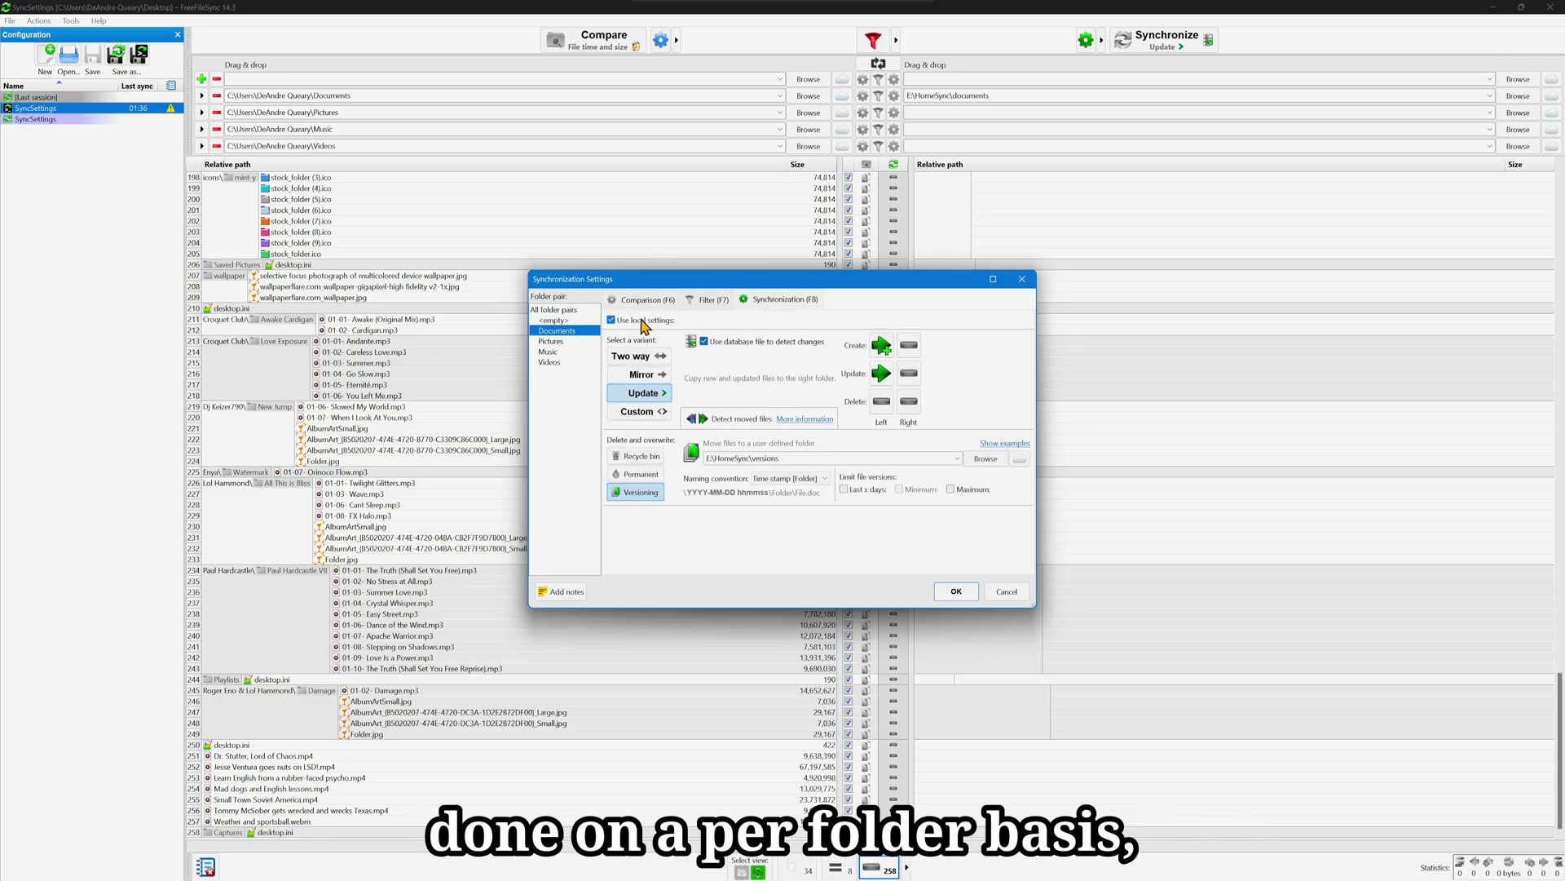
left_click(624, 356)
Give the Music pair local sync settings, then open FreeFileSync's donation page
left_click(594, 341)
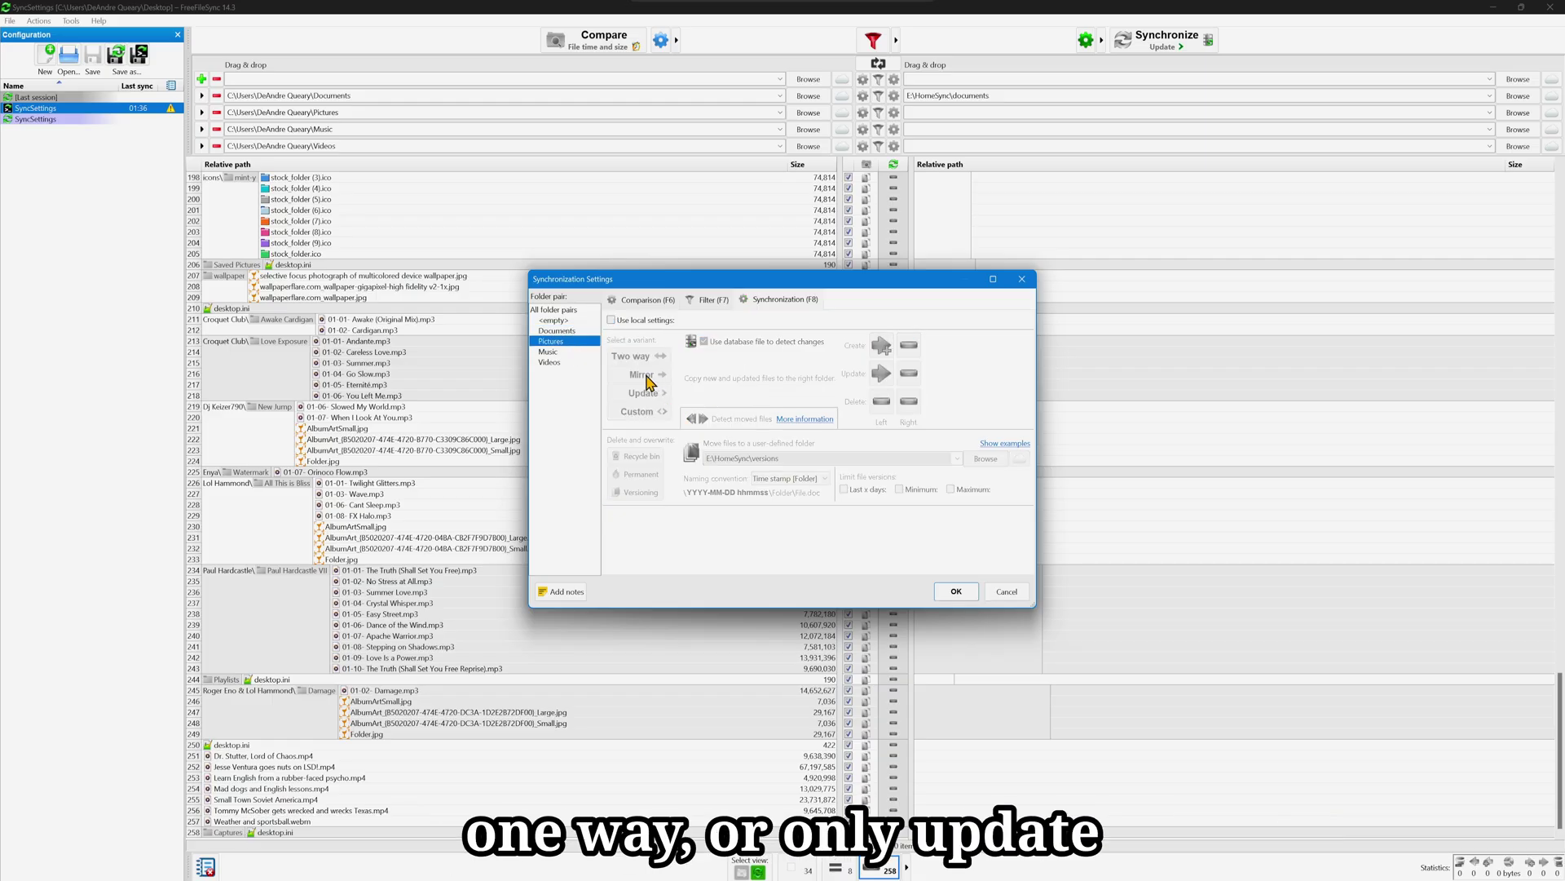
key("Down")
left_click(645, 320)
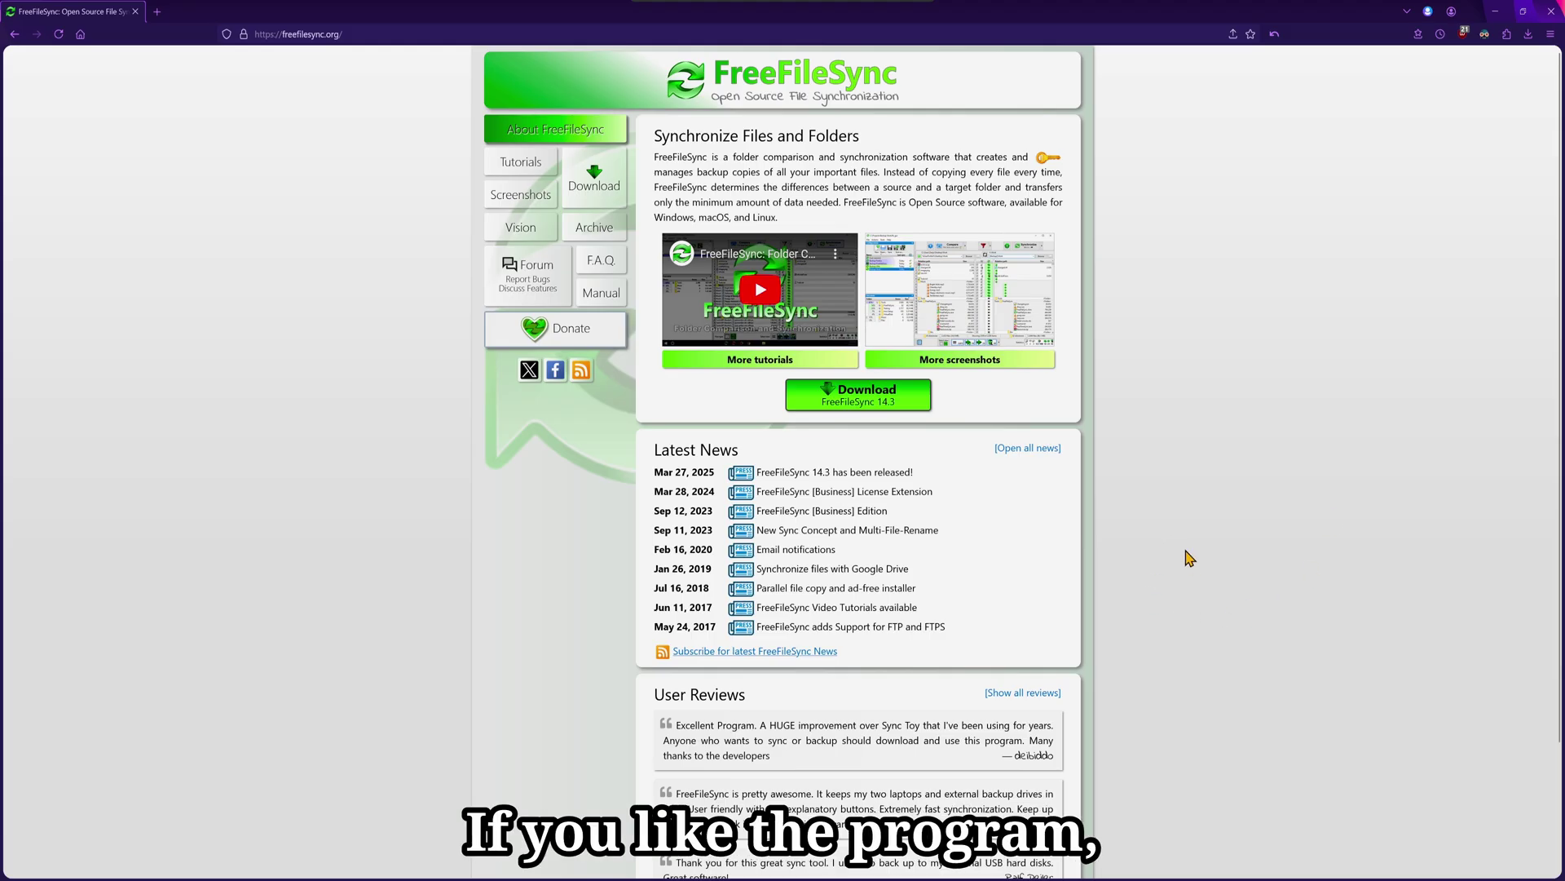
left_click(544, 339)
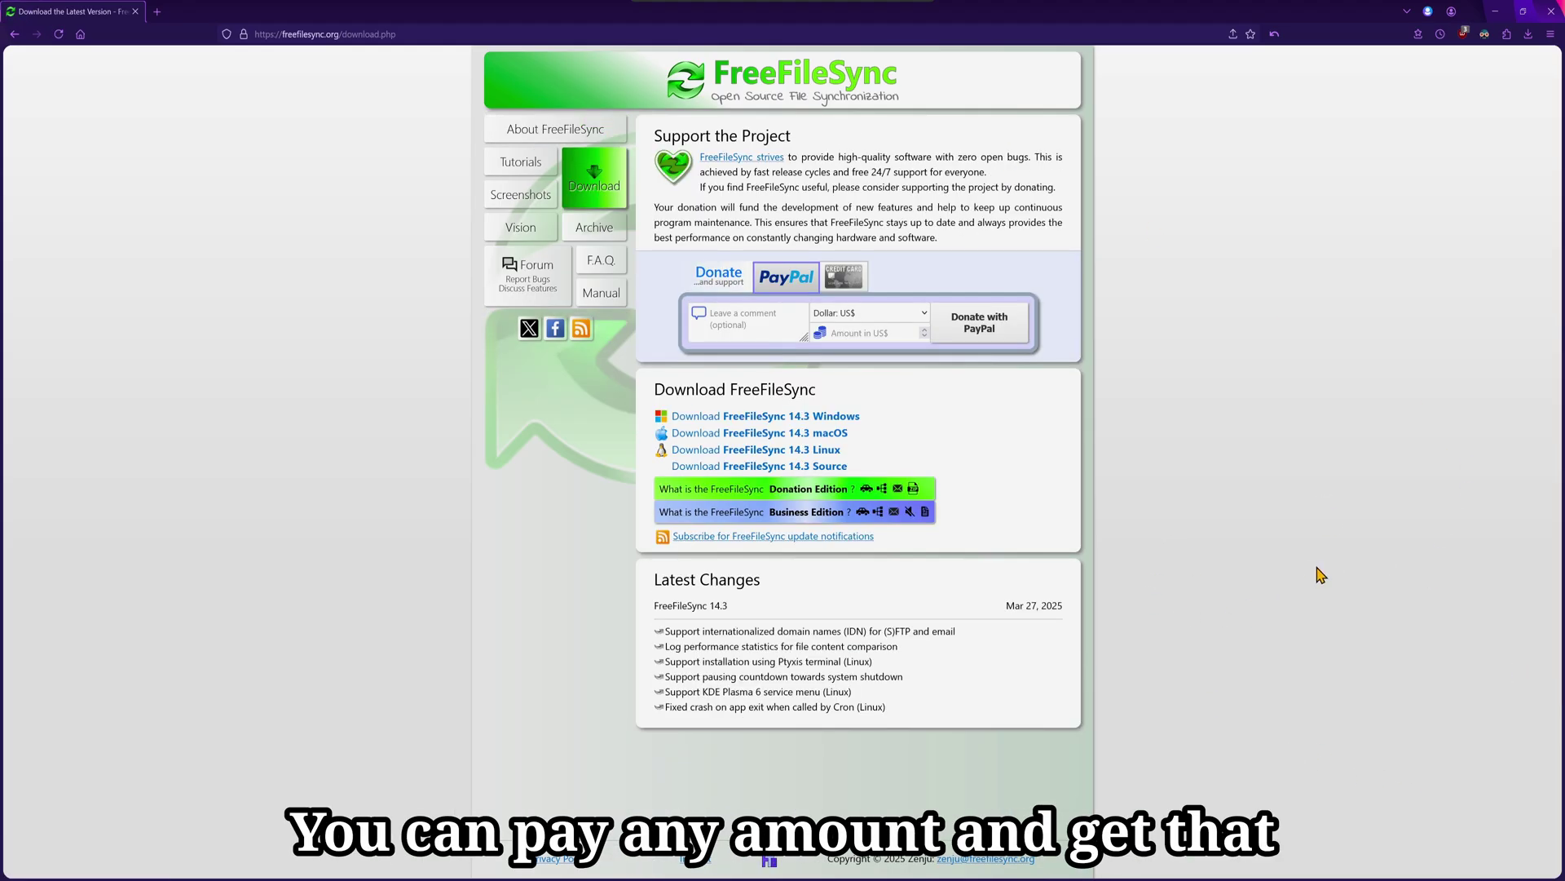